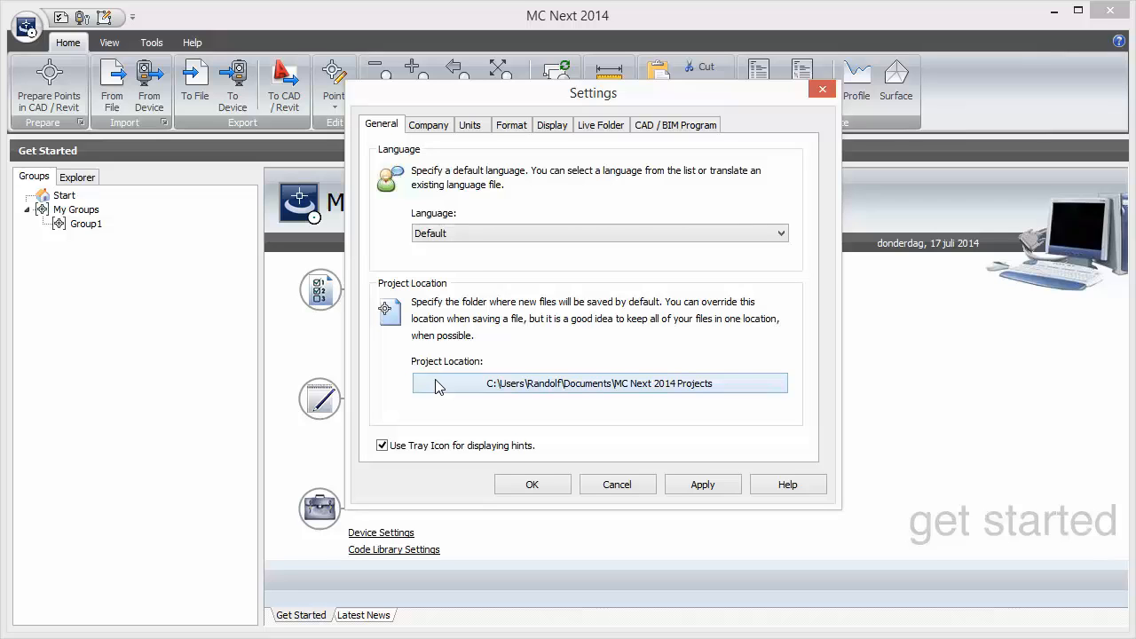
- Review the distance unit choices, including Meters and Intl Feet, in the unit settings
left_click(473, 131)
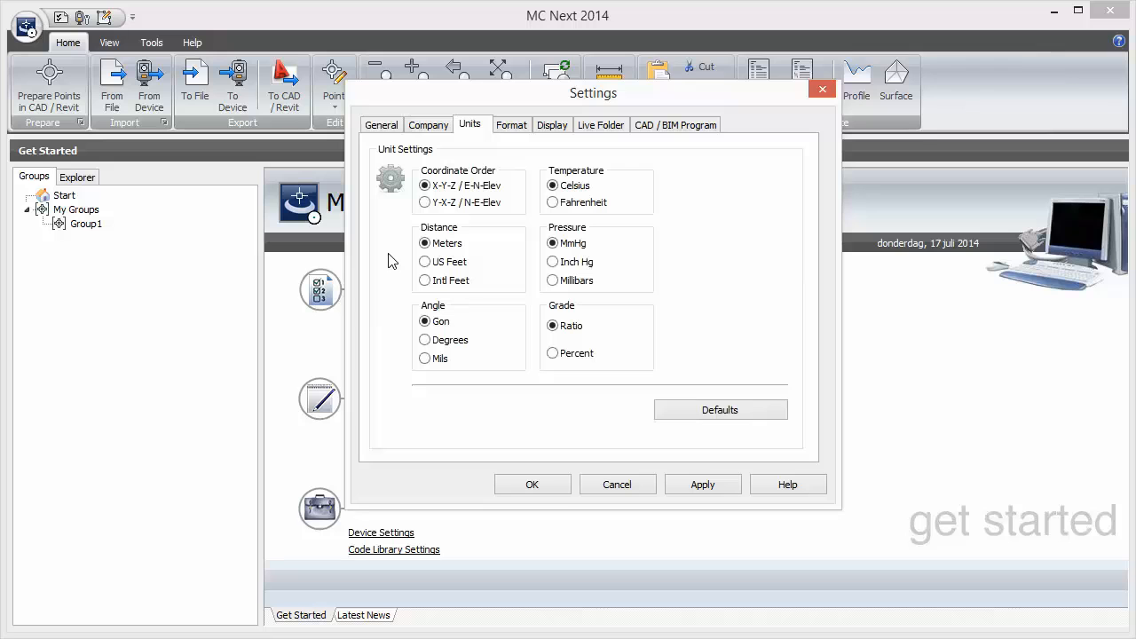
left_click(425, 282)
left_click(425, 244)
left_click(425, 280)
- Choose Revit 2015 (Revit.exe) as the CAD / BIM program and accept the settings
left_click(641, 126)
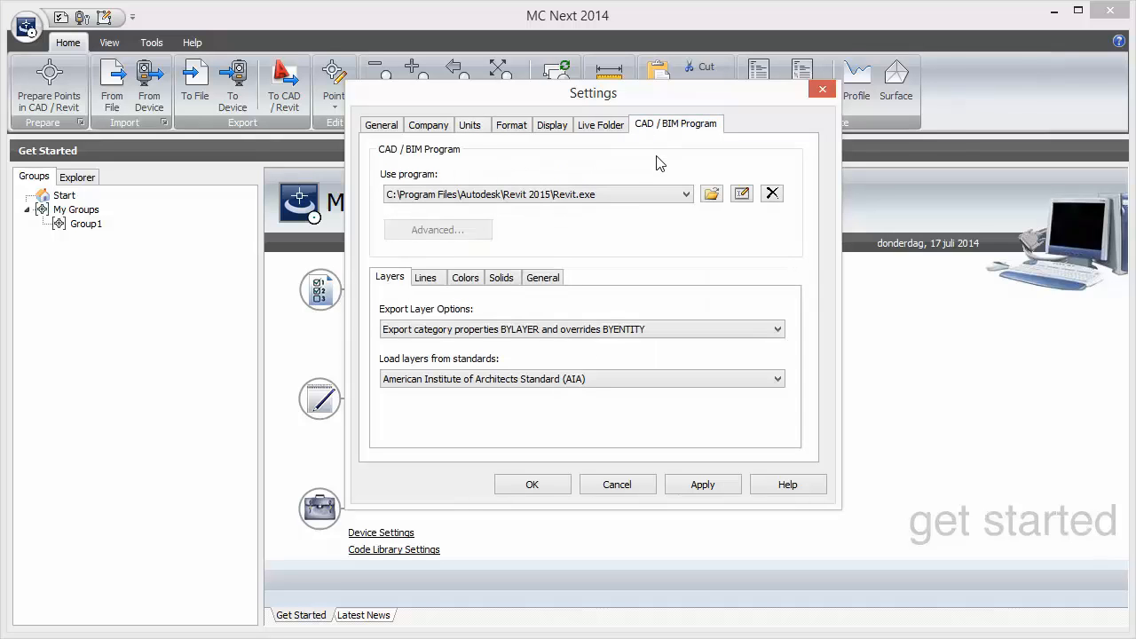
left_click(660, 199)
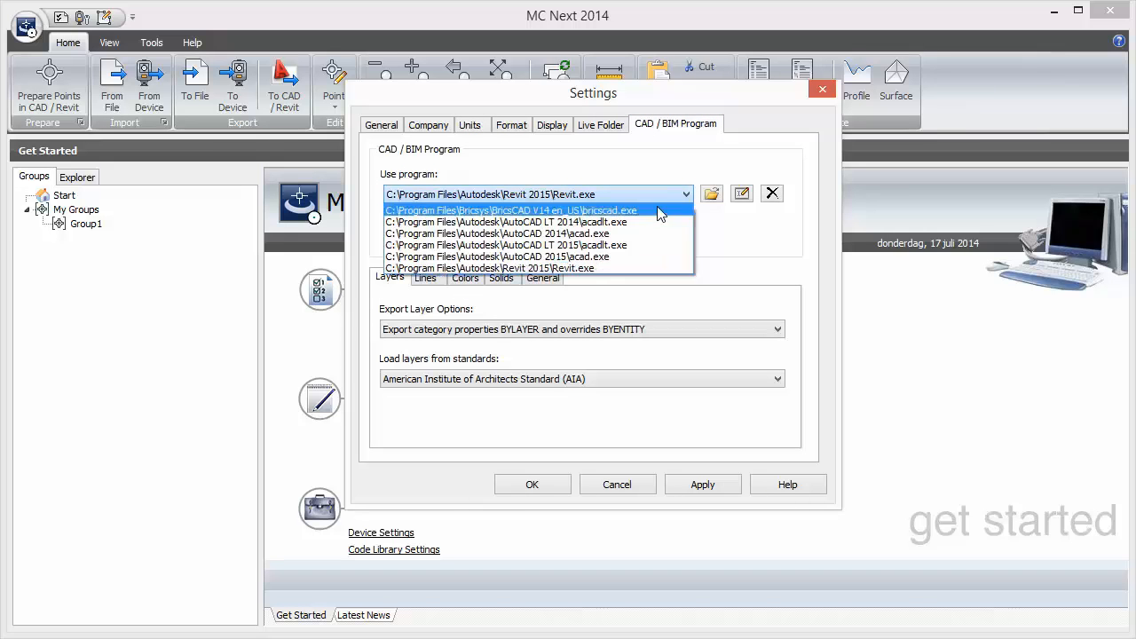
left_click(643, 270)
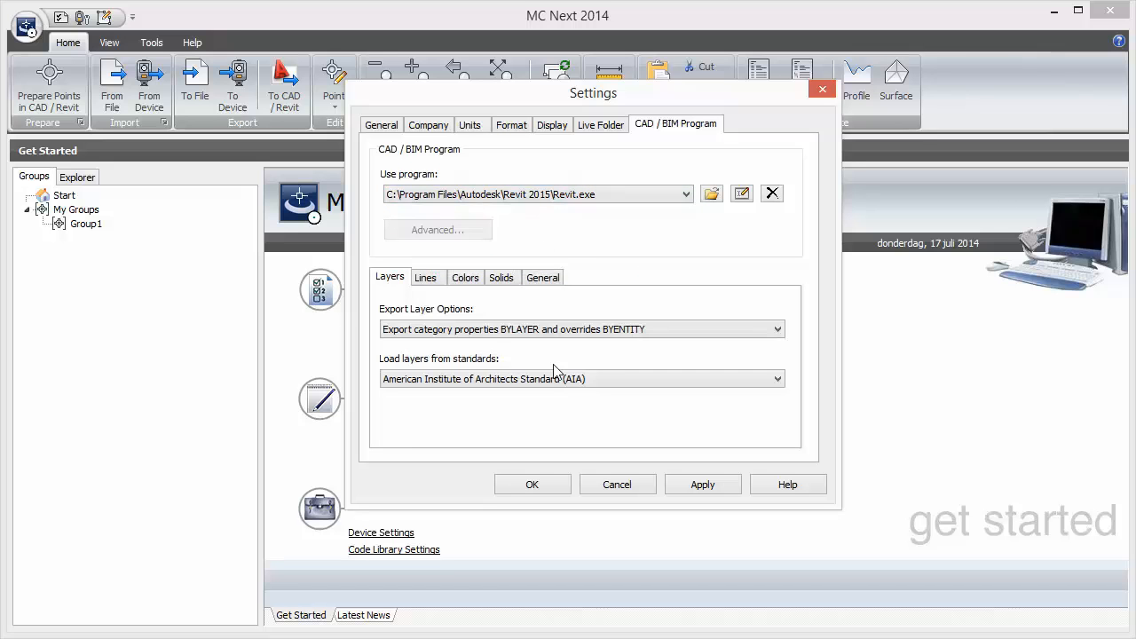
left_click(541, 485)
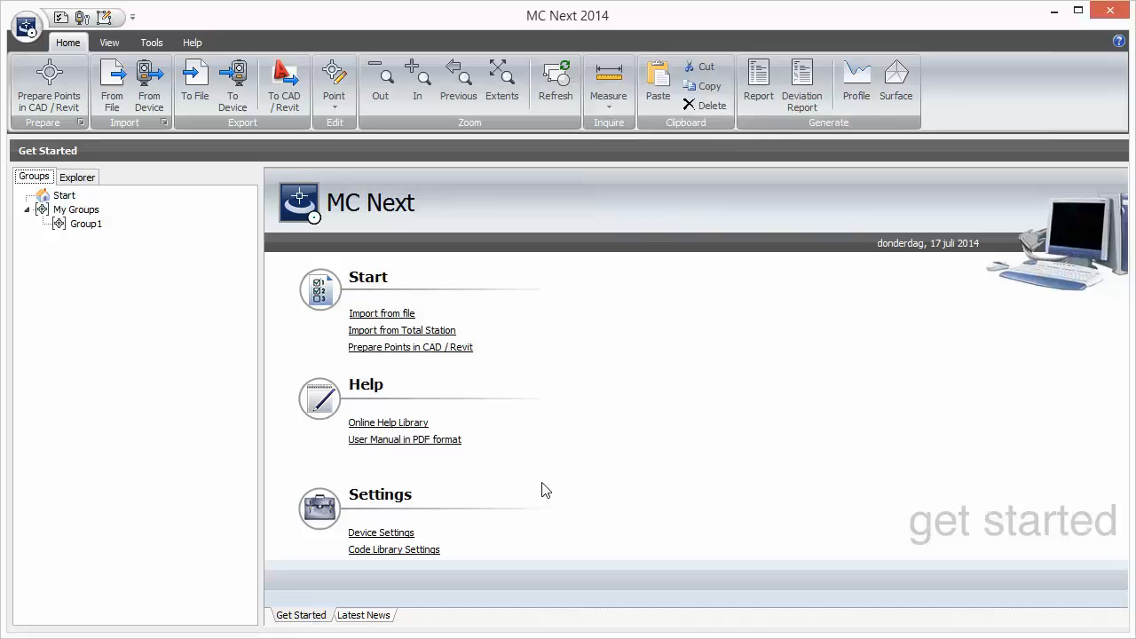
- Start preparing points in CAD / Revit, switching to Revit, and bring up the MC Next tools
left_click(52, 101)
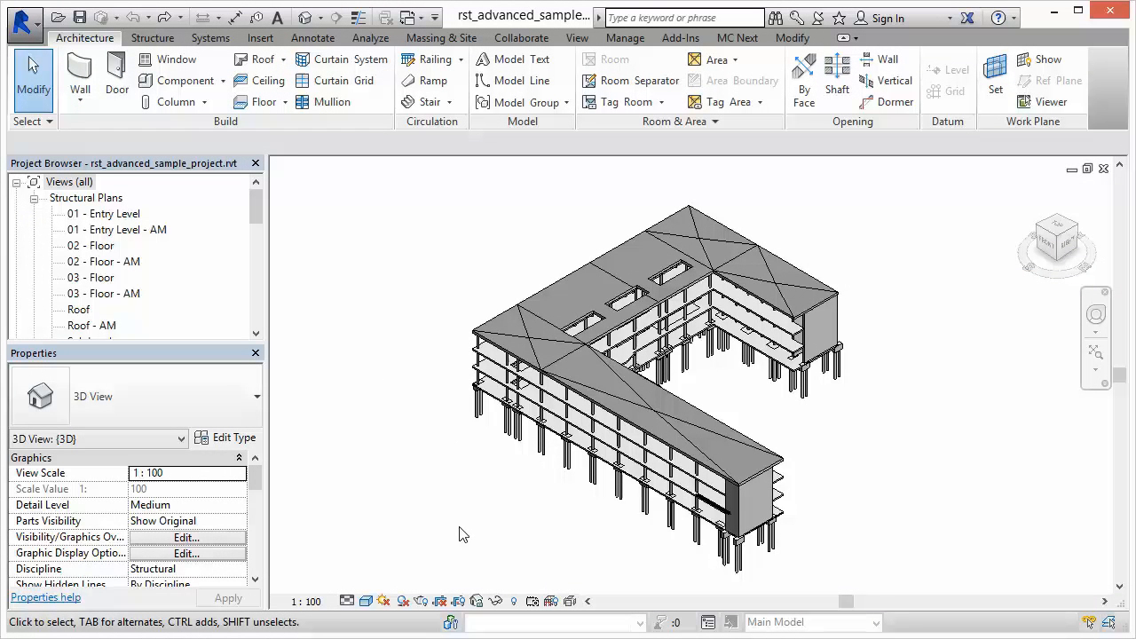
left_click(742, 40)
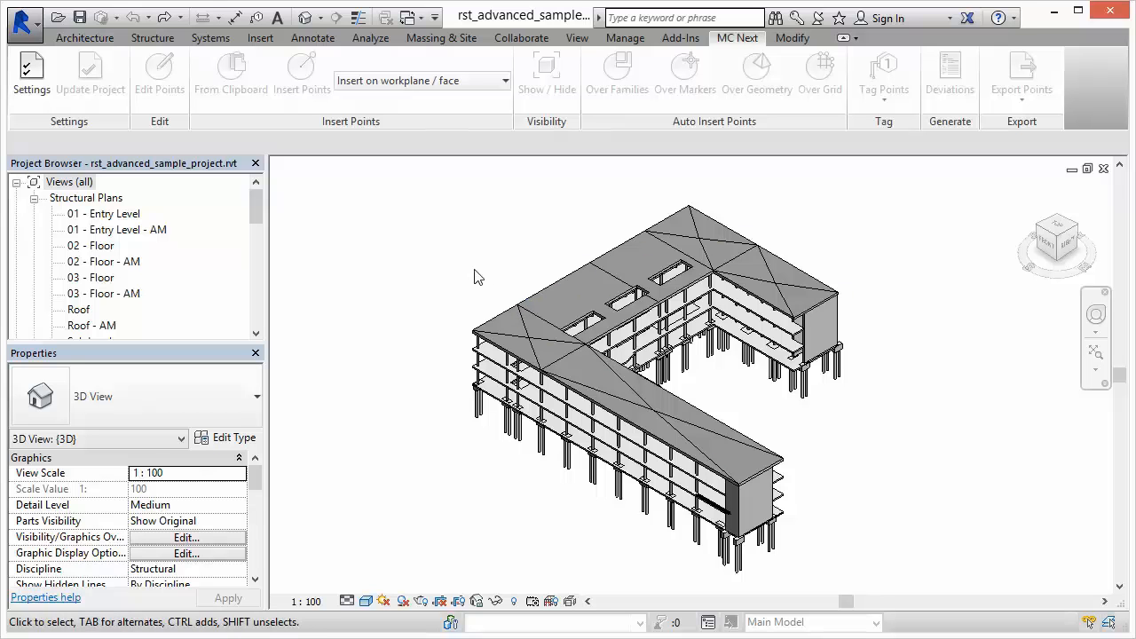
- Locate rst_advanced_sample_project.rvt in the Revit 2015 Samples folder without opening it
left_click(60, 17)
left_click(566, 151)
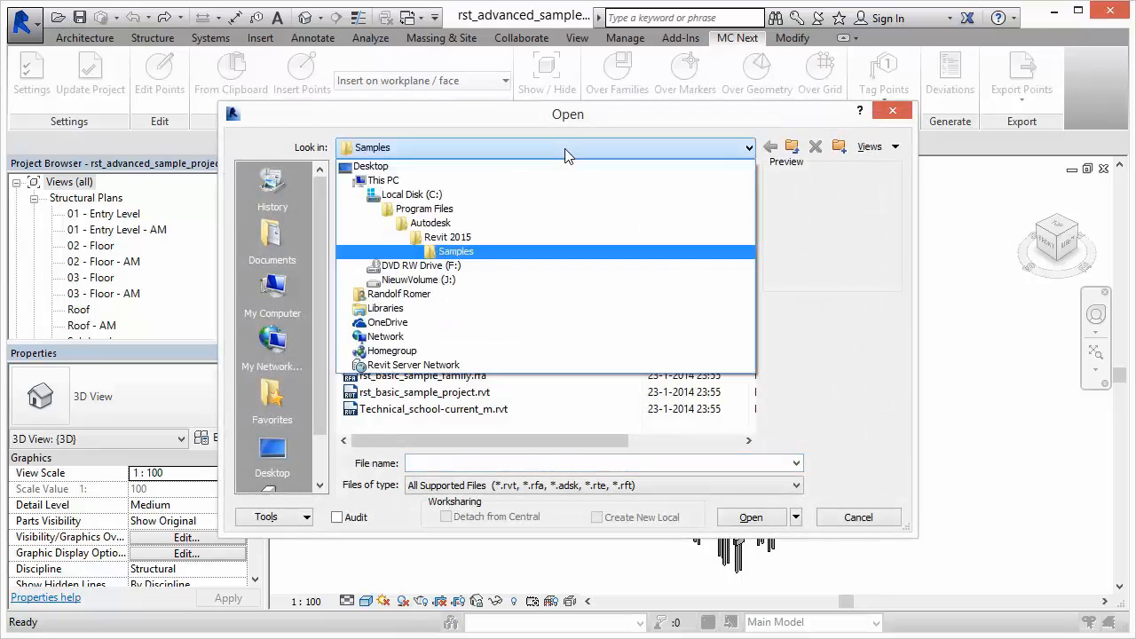
left_click(586, 252)
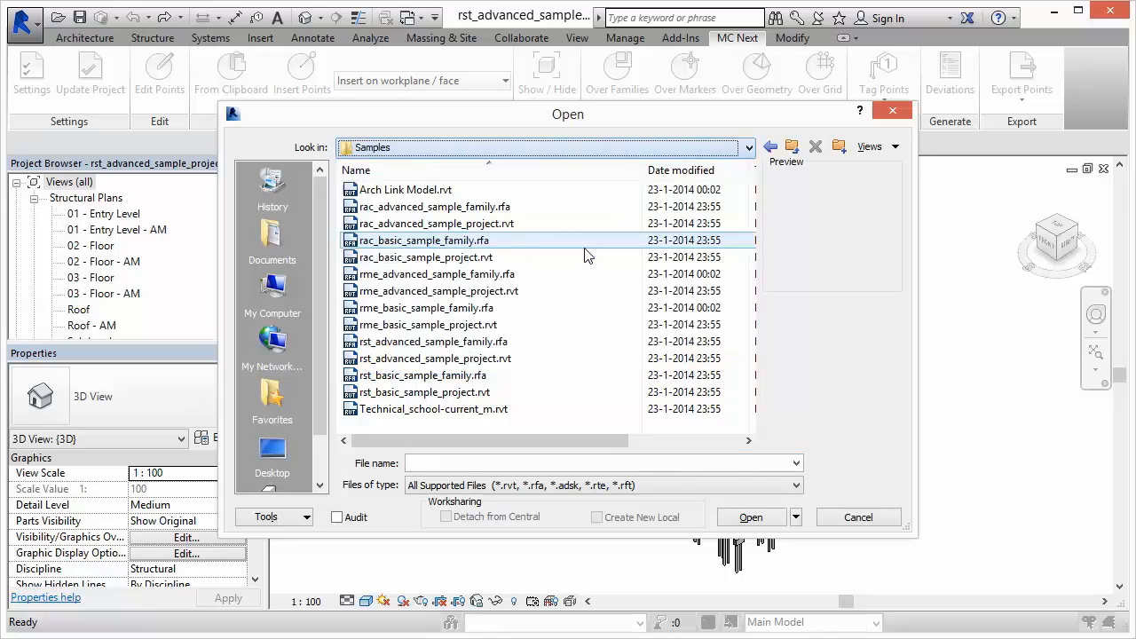
left_click(407, 362)
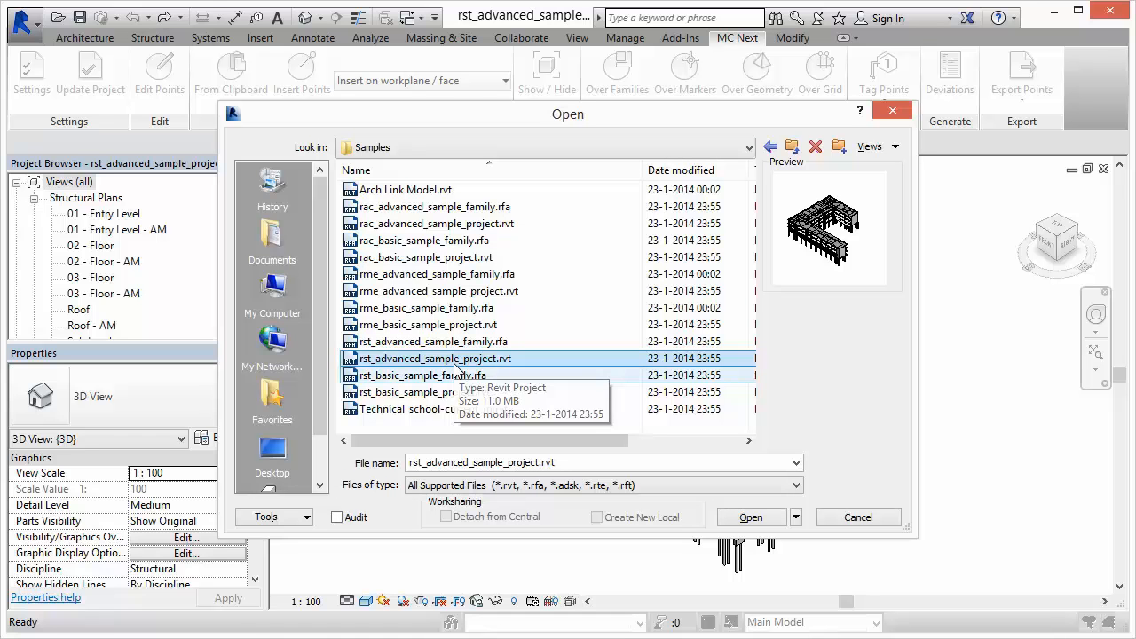
left_click(839, 519)
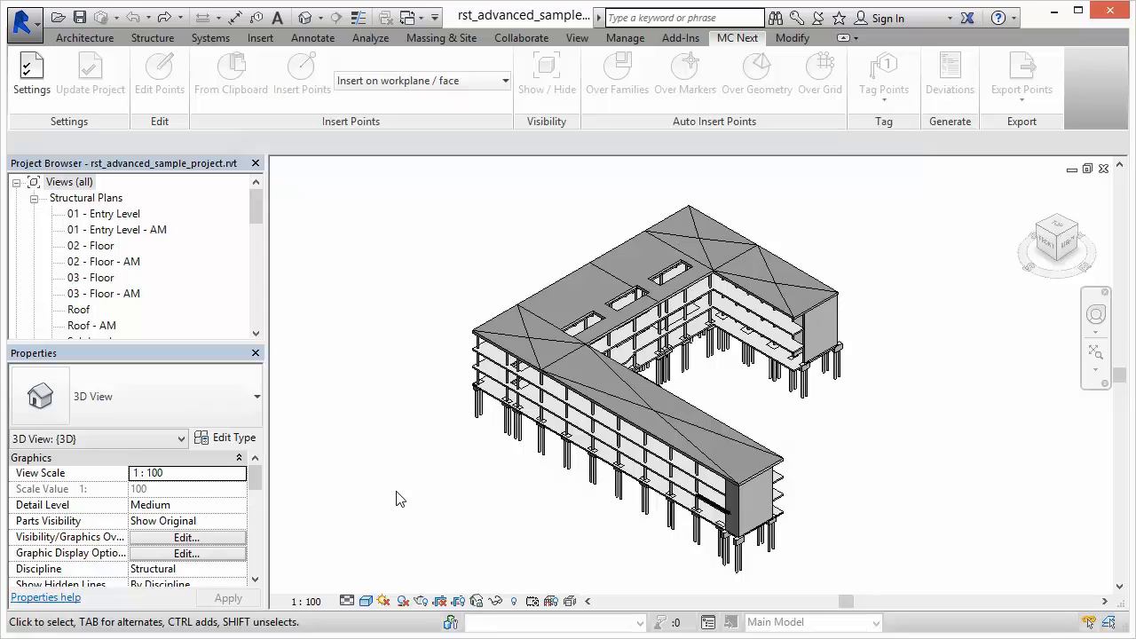
- Limit the object snaps to endpoints, midpoints, centers and intersections
left_click(625, 37)
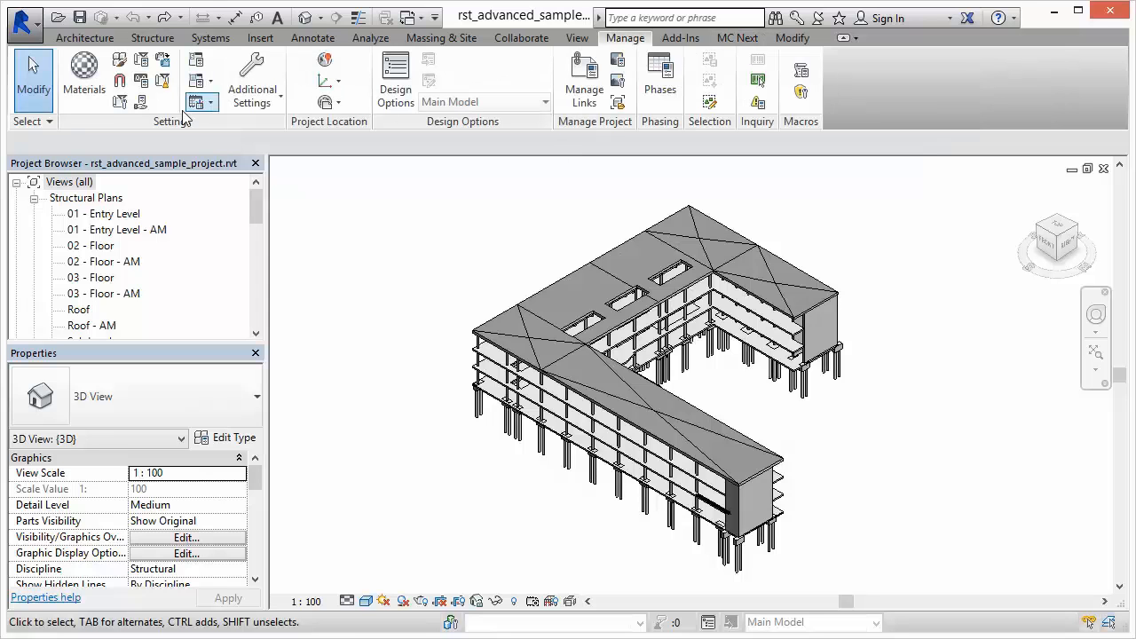
left_click(121, 84)
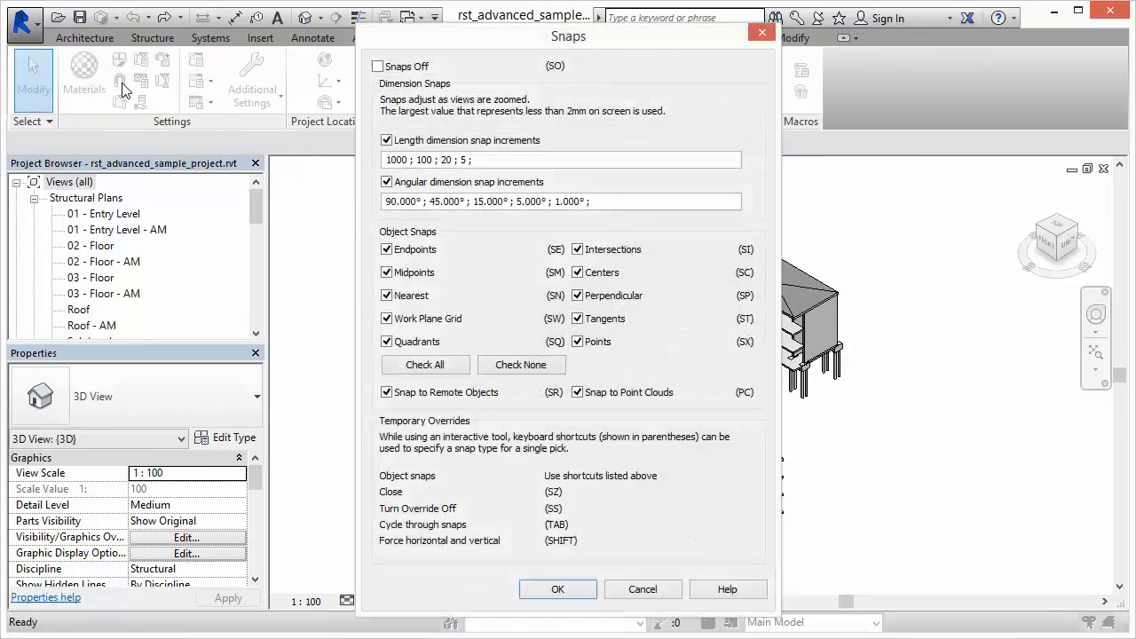
left_click(500, 365)
left_click(387, 250)
left_click(387, 273)
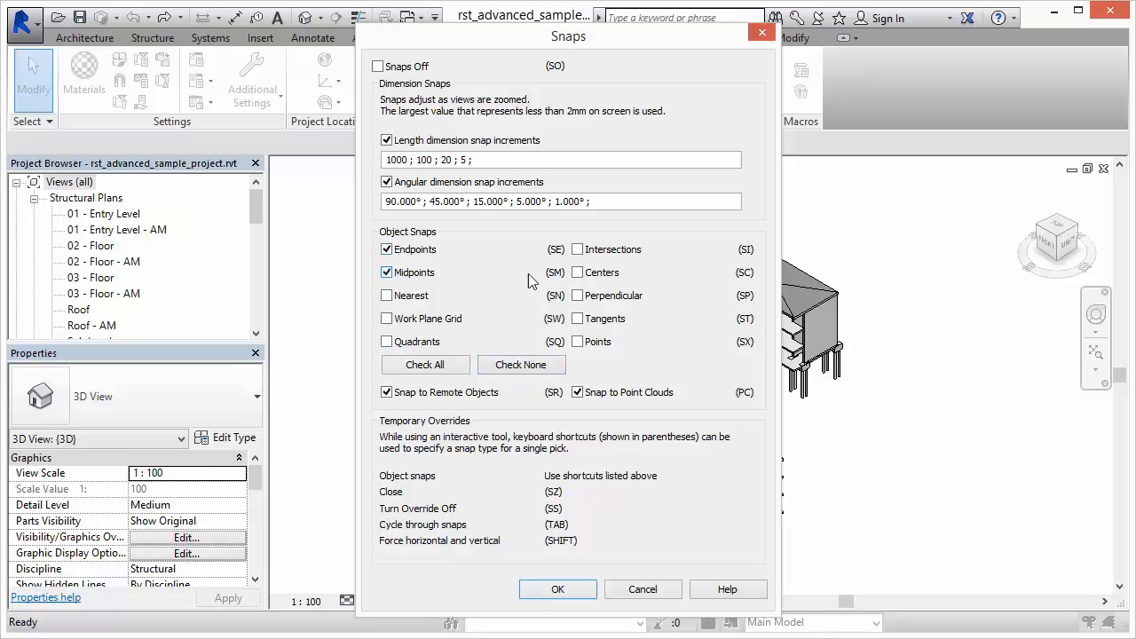
left_click(578, 272)
left_click(578, 250)
left_click(570, 590)
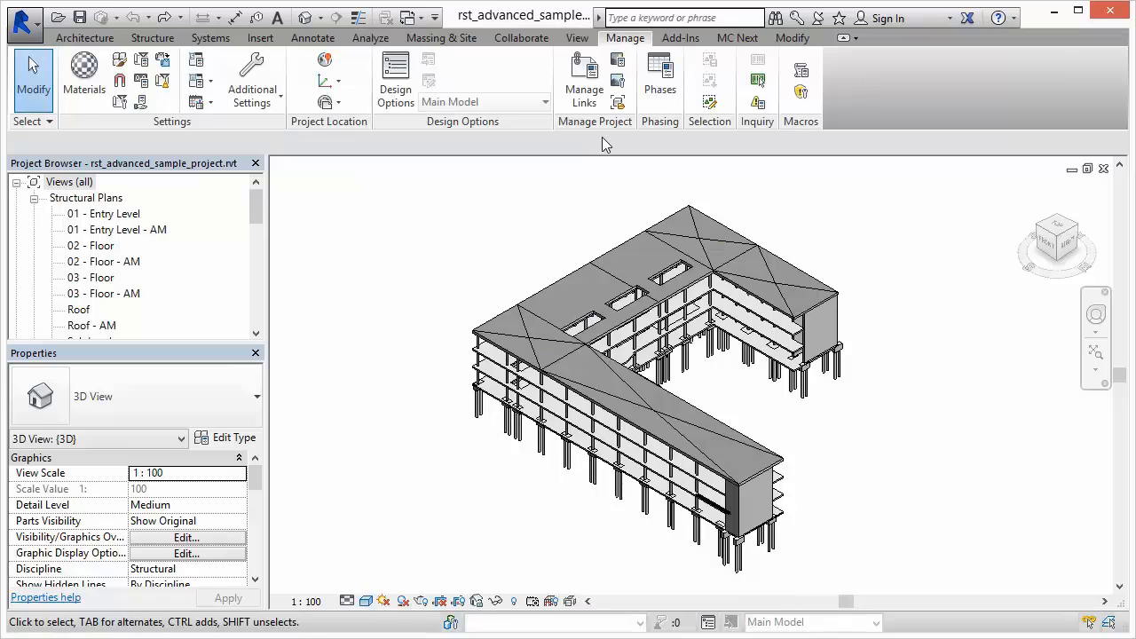
- Add a point group named Walls in the MC Next settings and accept it as the current group
left_click(735, 37)
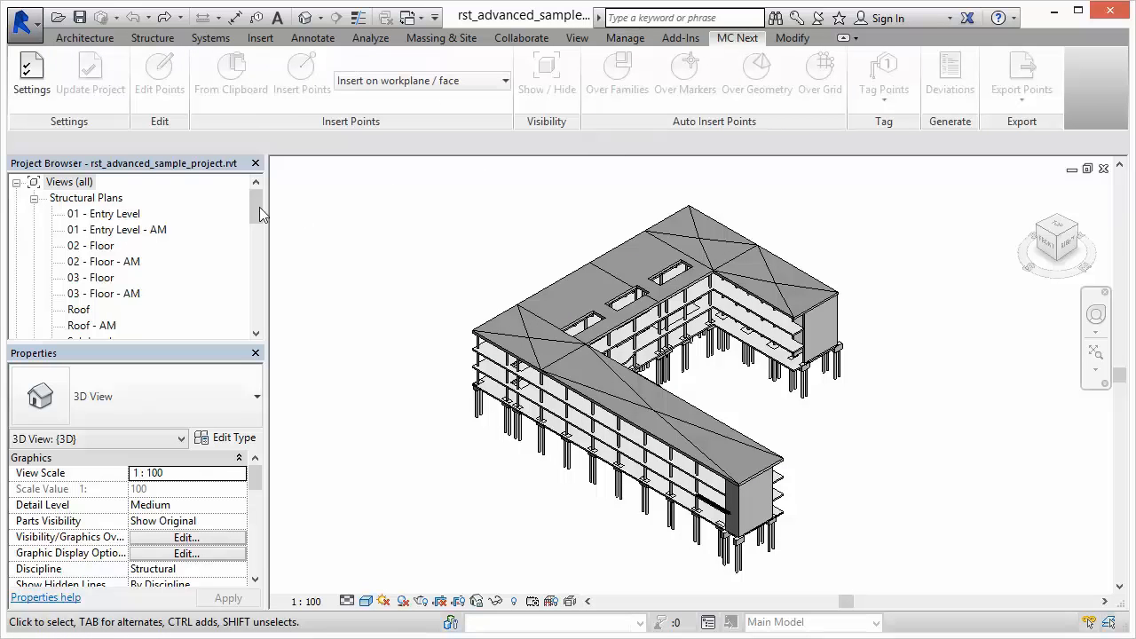
left_click(27, 74)
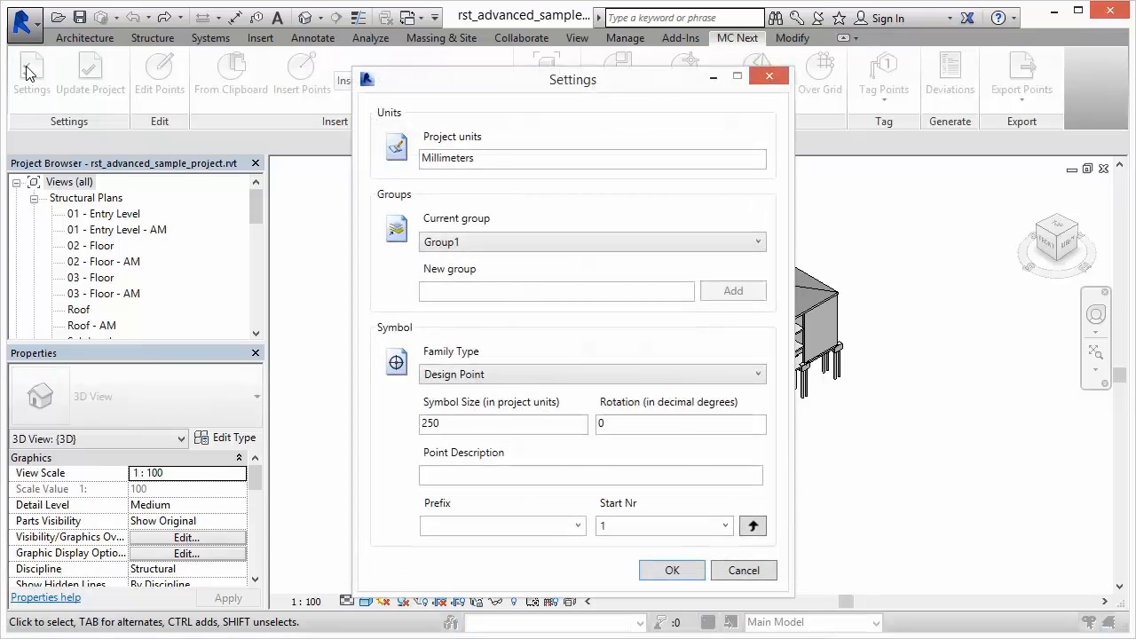
left_click(426, 292)
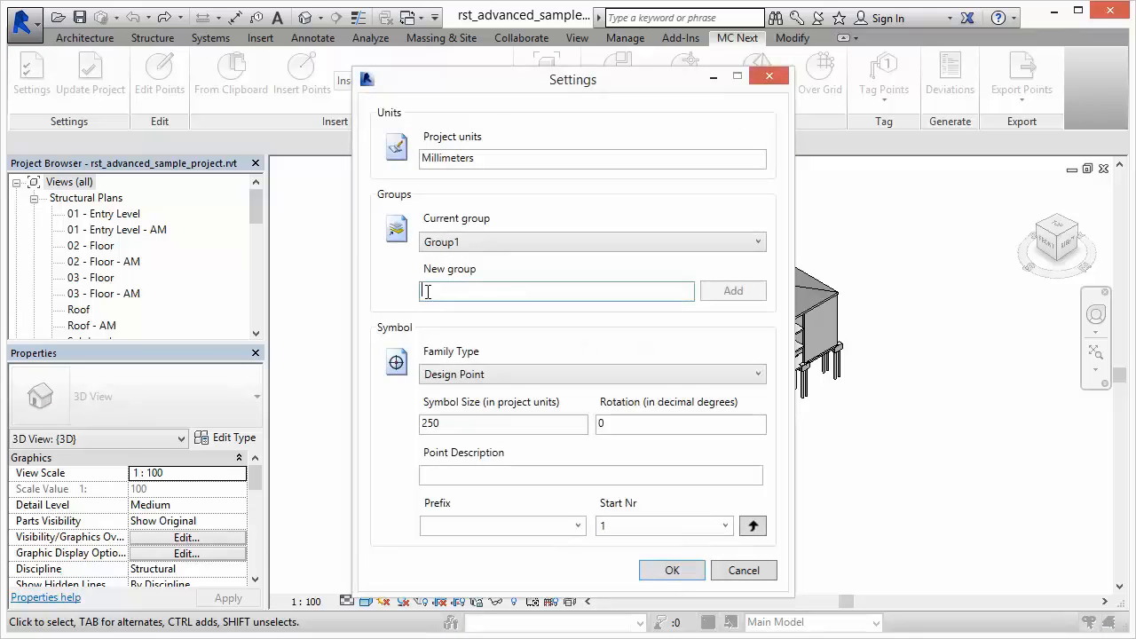
type("Walls")
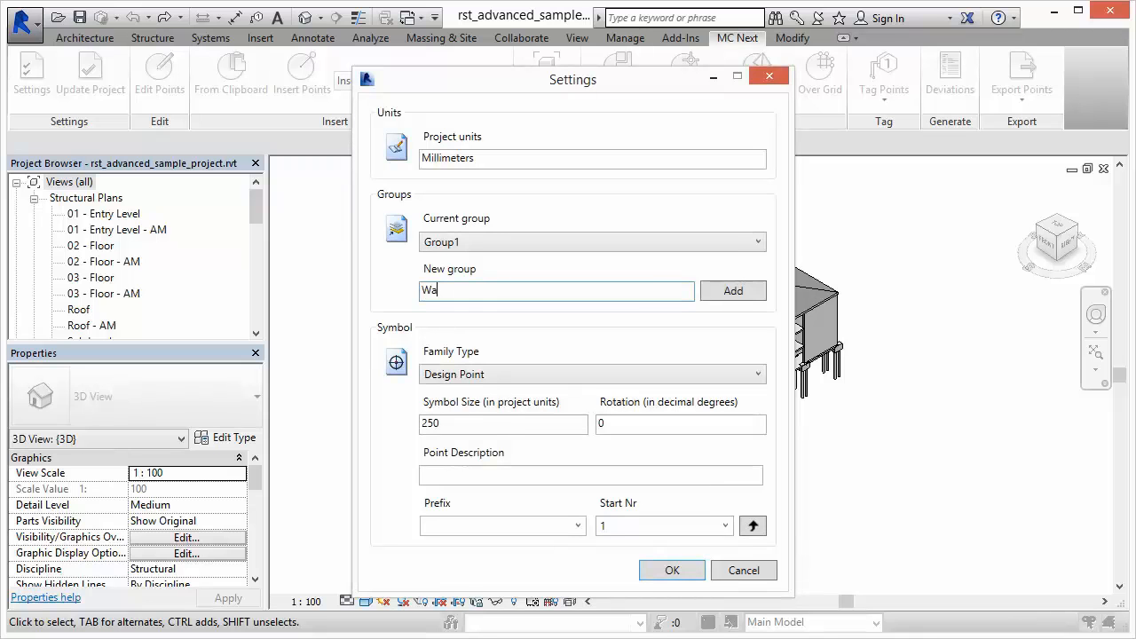
left_click(721, 295)
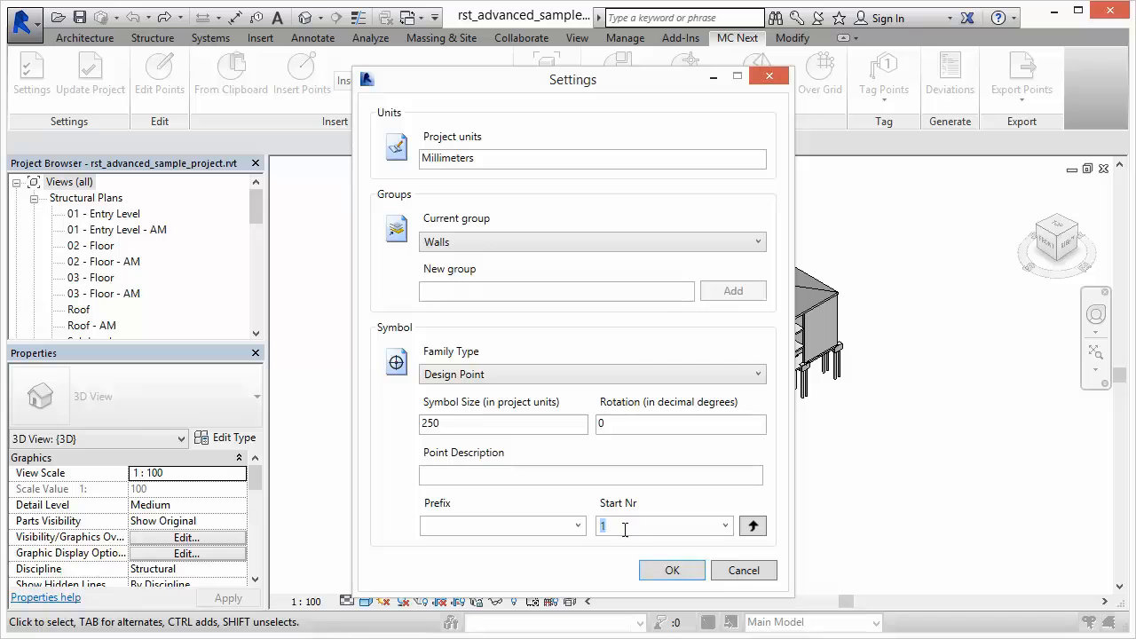
left_click(665, 572)
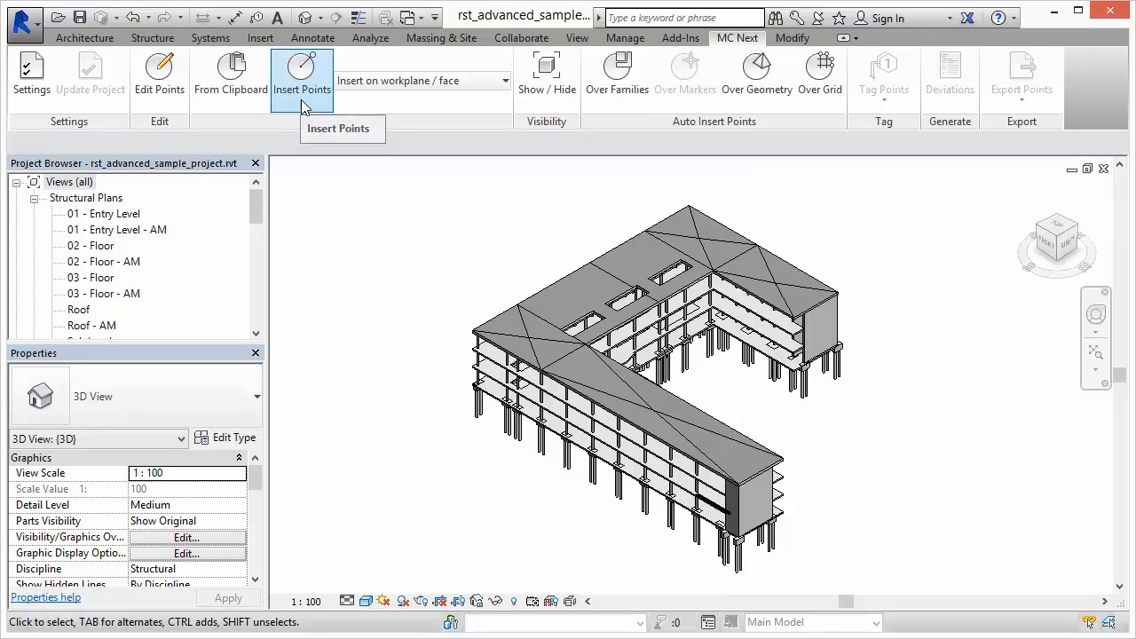
- Insert design points on workplane / face at the two bottom corners of the building's end wall in the 3D view
left_click(450, 81)
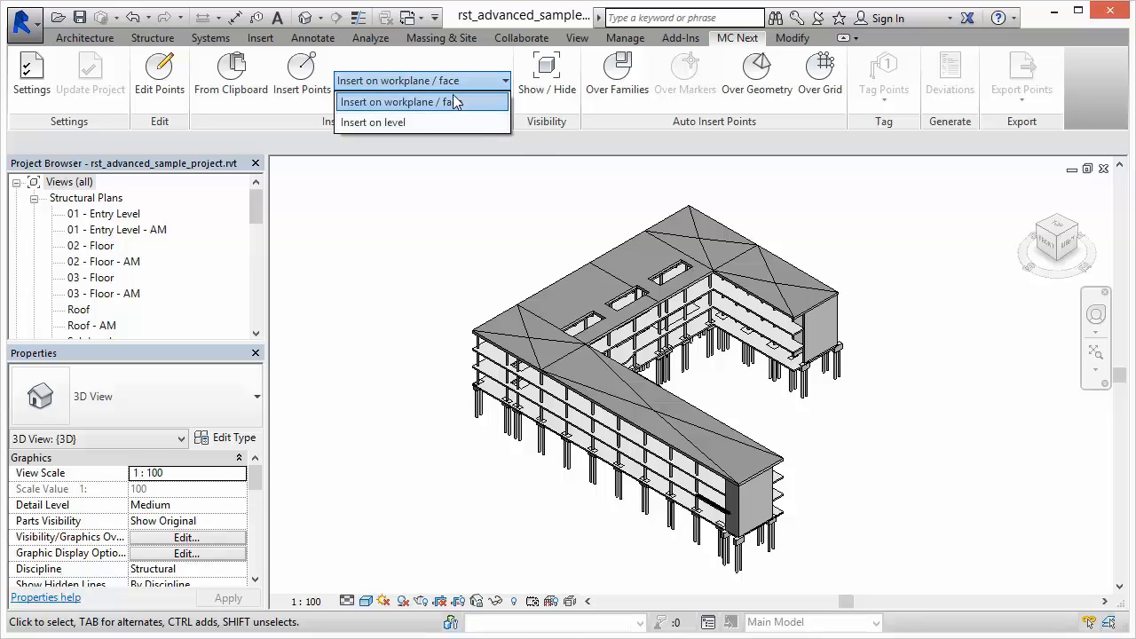
left_click(453, 101)
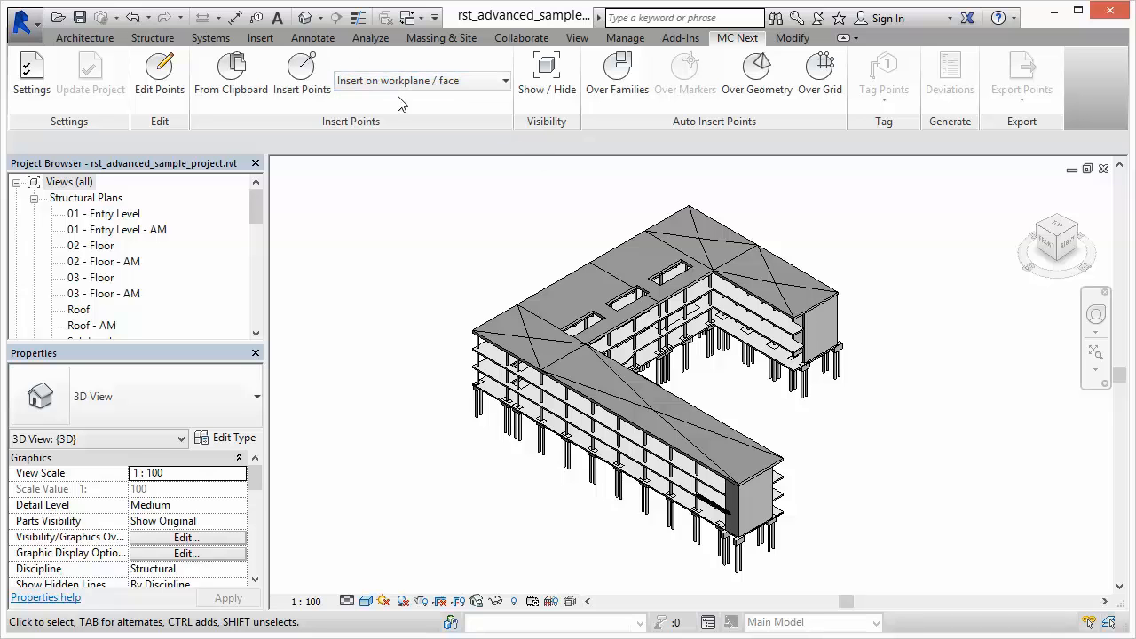
left_click(302, 69)
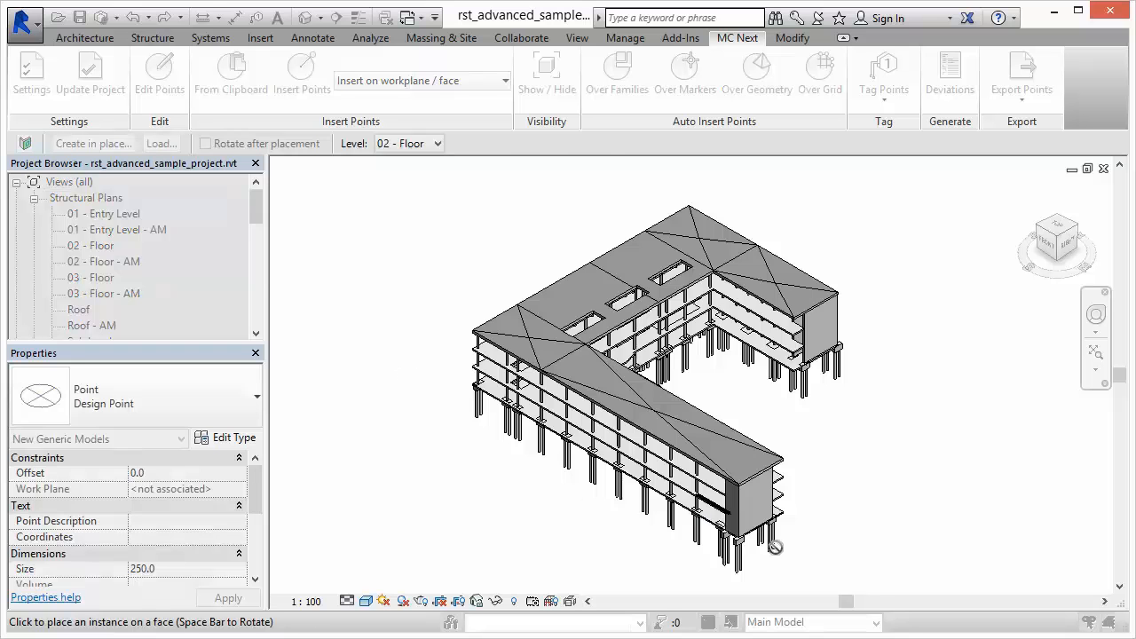
scroll(778, 547, "up", 8)
middle_click_drag(754, 546, 703, 492)
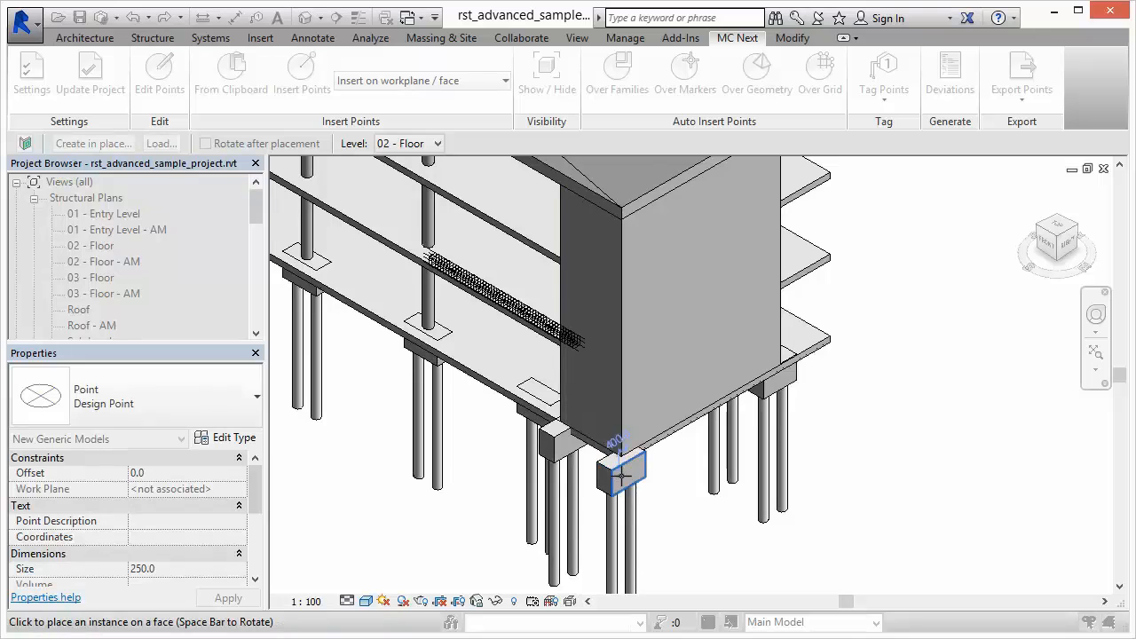
scroll(642, 414, "up", 4)
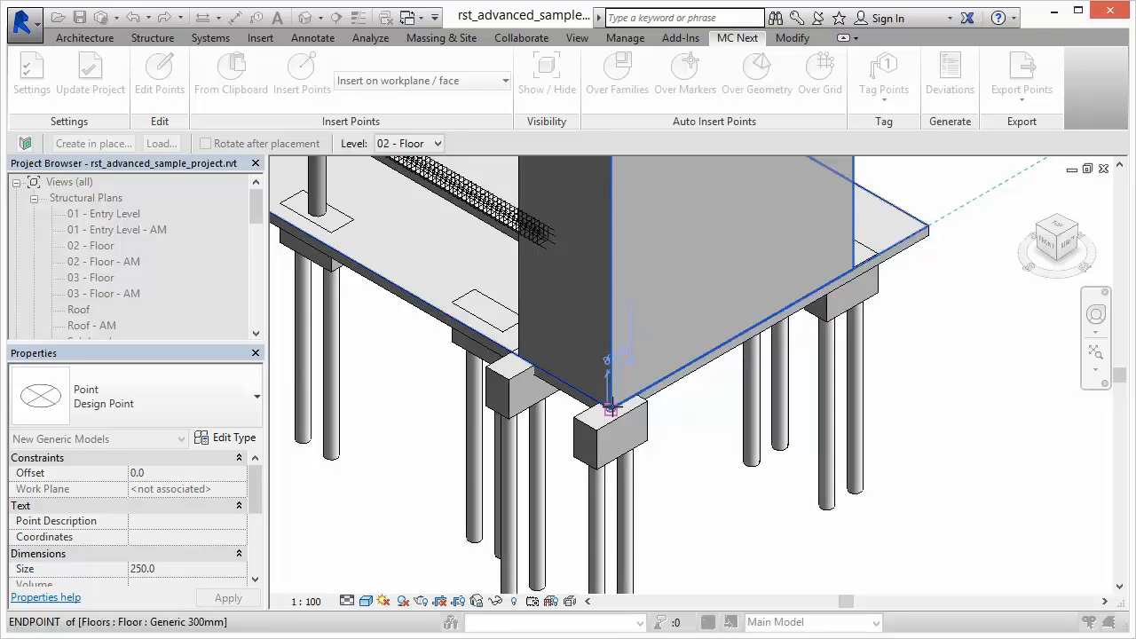
left_click(611, 409)
scroll(825, 271, "up", 3)
middle_click_drag(825, 272, 780, 391)
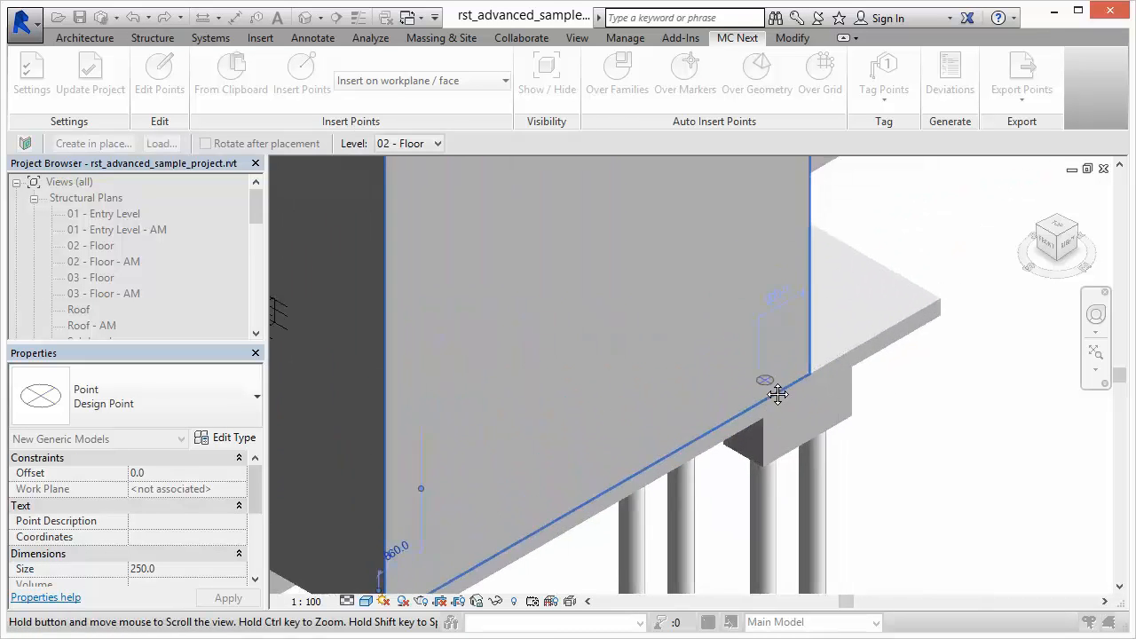
left_click(807, 373)
scroll(803, 373, "down", 3)
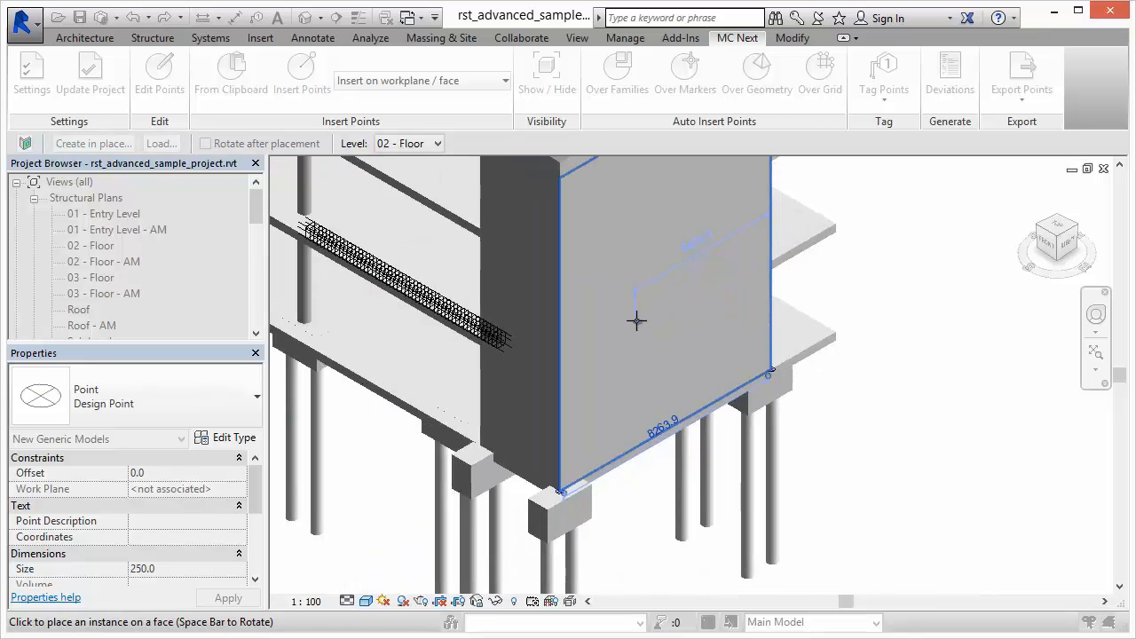
- Place a design point at the same end wall's upper corner, just below the roof slab, and finish the insertion
scroll(613, 531, "up", 5)
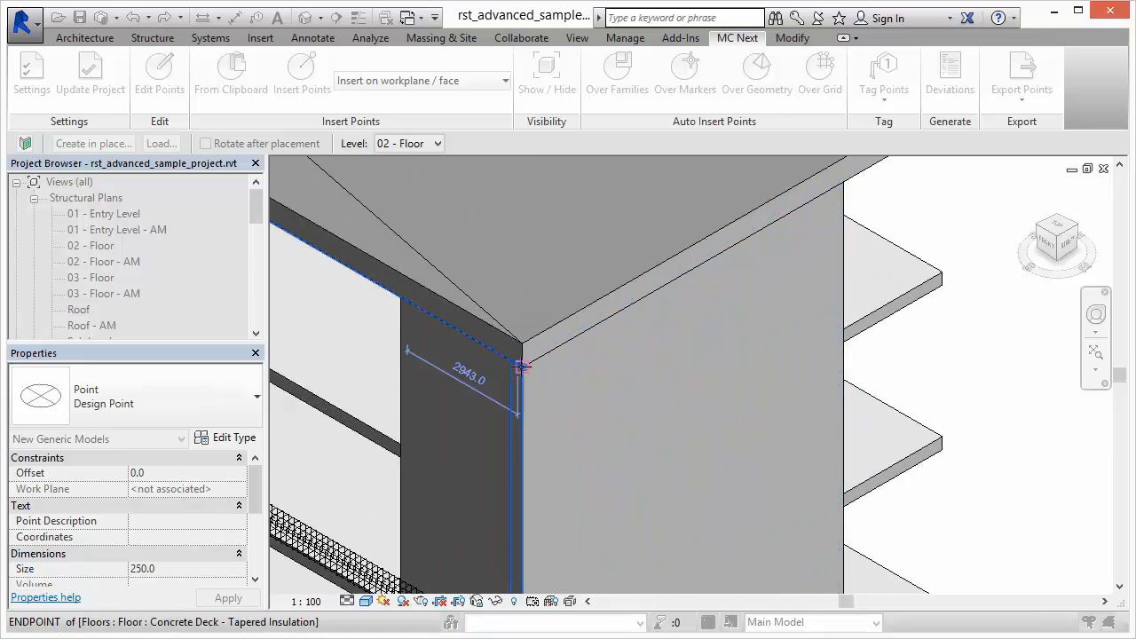
left_click(525, 365)
scroll(635, 336, "up", 2)
middle_click_drag(635, 335, 433, 481)
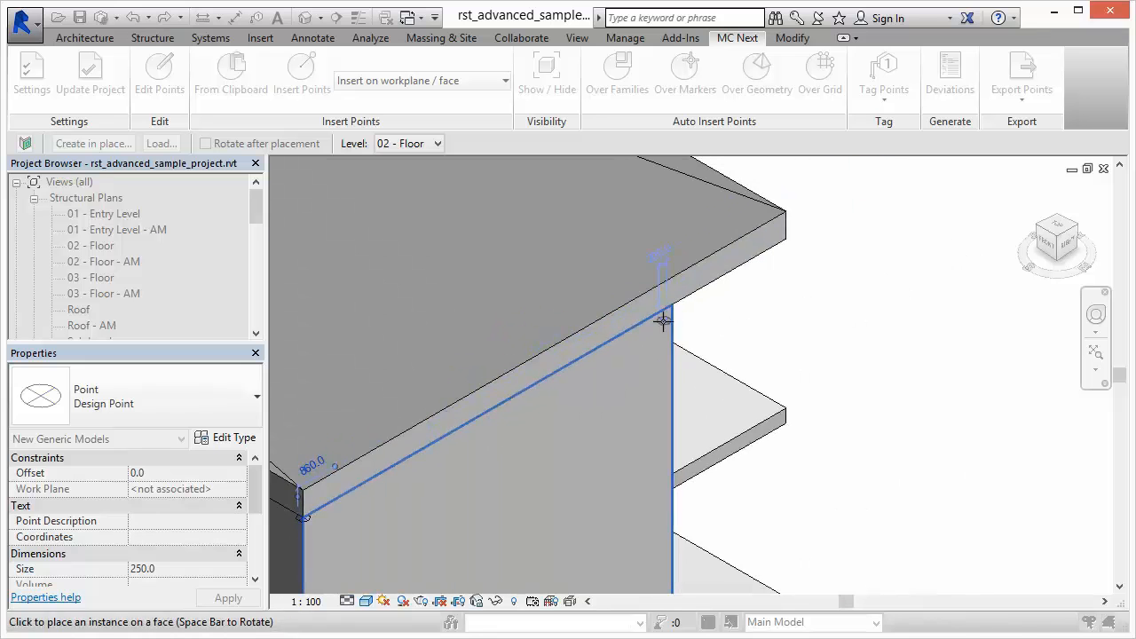
scroll(646, 368, "down", 2)
middle_click_drag(642, 381, 690, 300)
key("Escape")
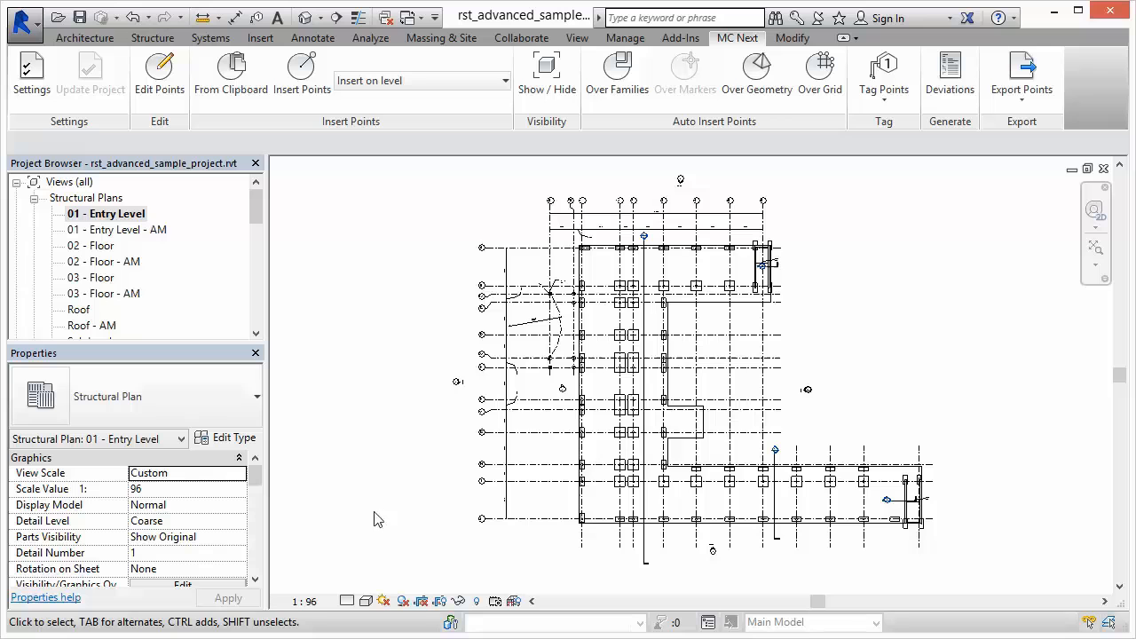
- Insert design points on level at both ends of the end core's inner wall, on its outer corners, in the 01 - Entry Level plan
left_click(119, 216)
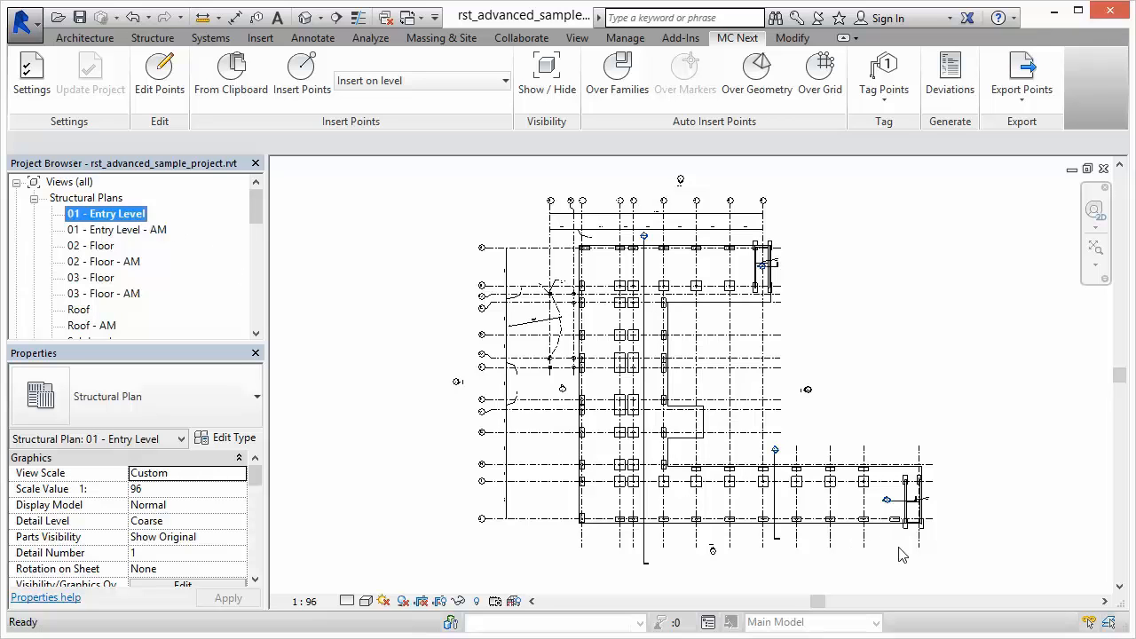
scroll(904, 546, "up", 5)
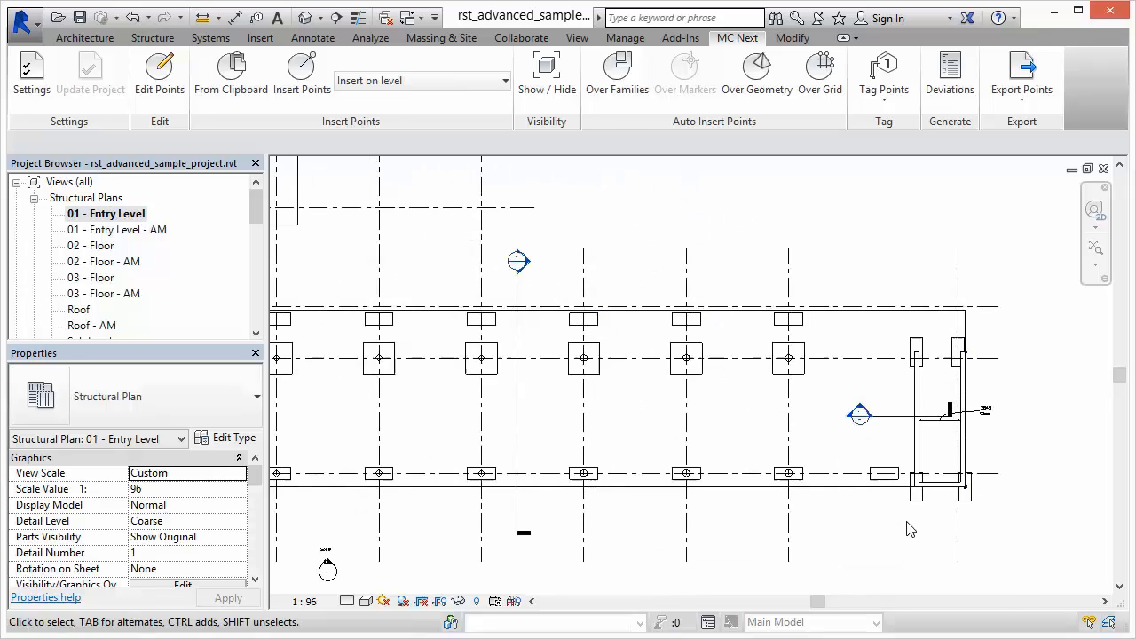
scroll(910, 530, "up", 2)
middle_click_drag(910, 530, 521, 563)
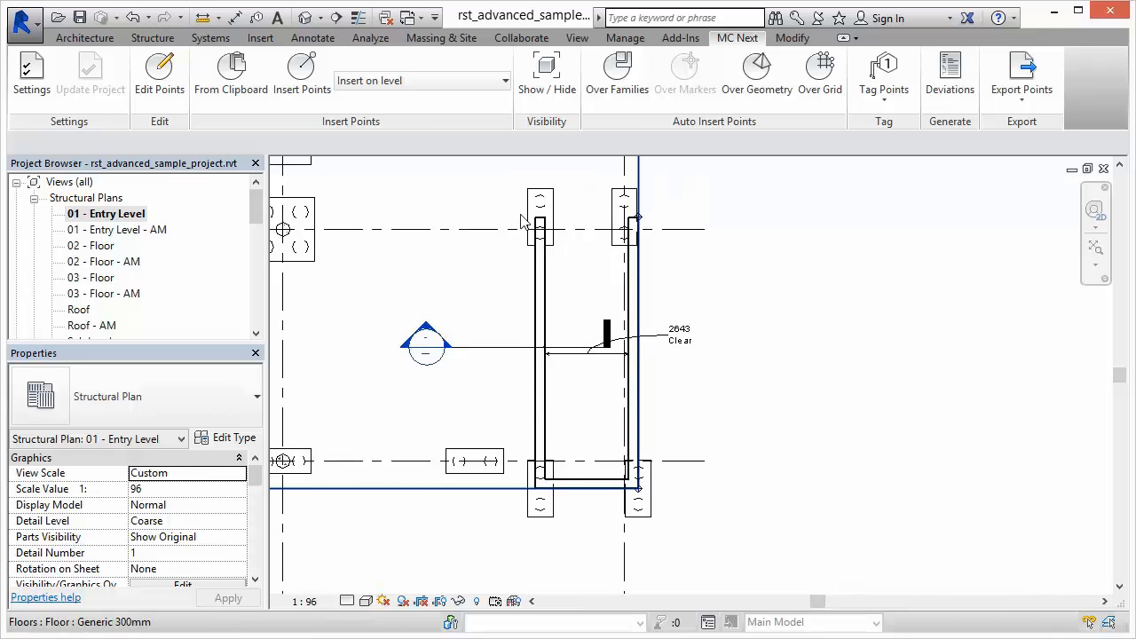
left_click(302, 78)
scroll(539, 504, "up", 2)
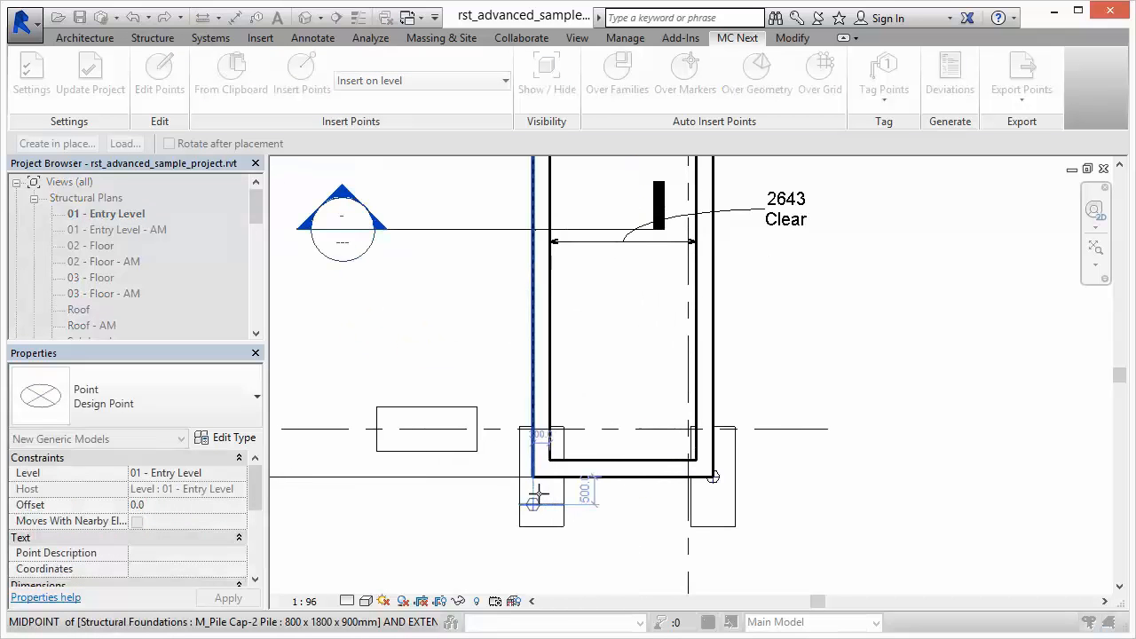
scroll(538, 484, "down", 2)
middle_click_drag(520, 363, 521, 481)
scroll(508, 346, "up", 2)
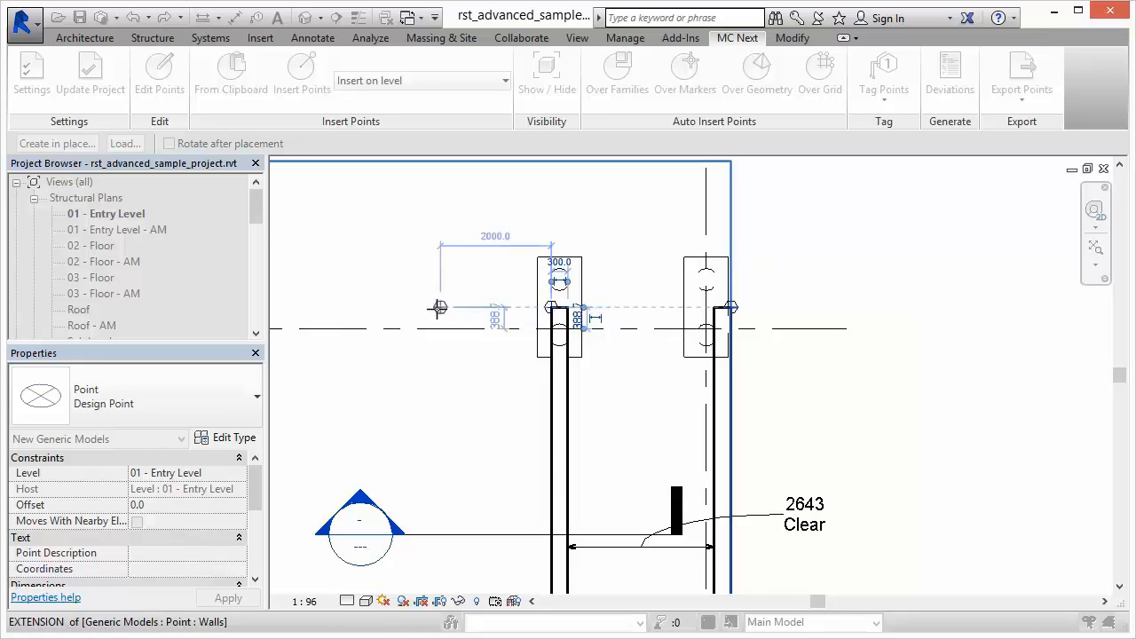
key("Escape")
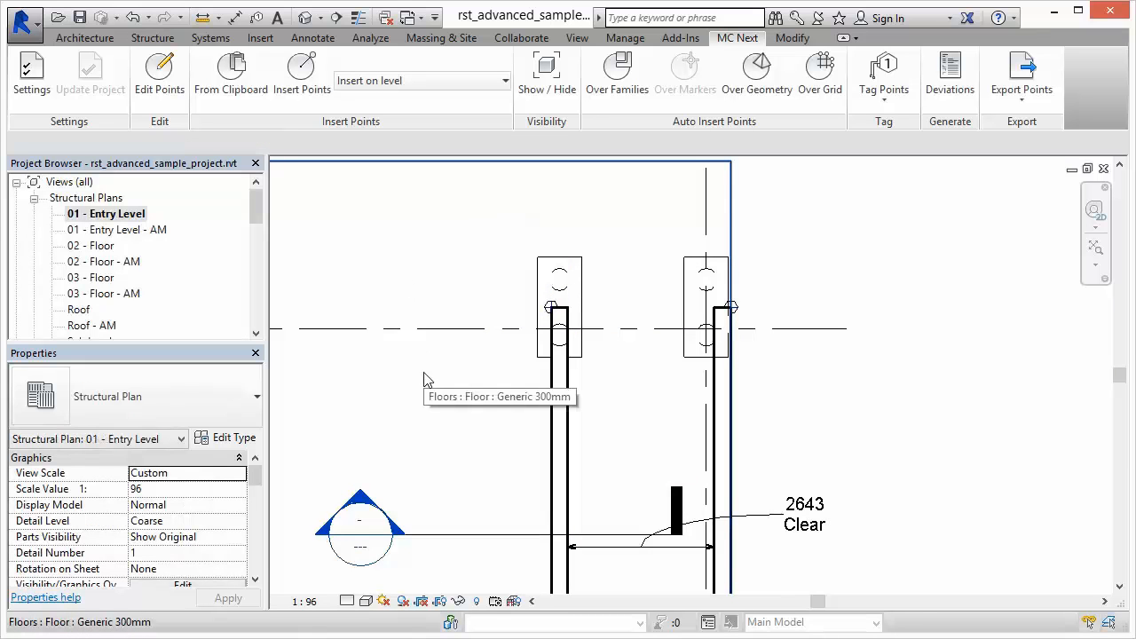
- Tag the design points in the entry level plan and reposition tag 1 at the end wall's lower corner
scroll(426, 409, "down", 3)
middle_click_drag(426, 411, 445, 297)
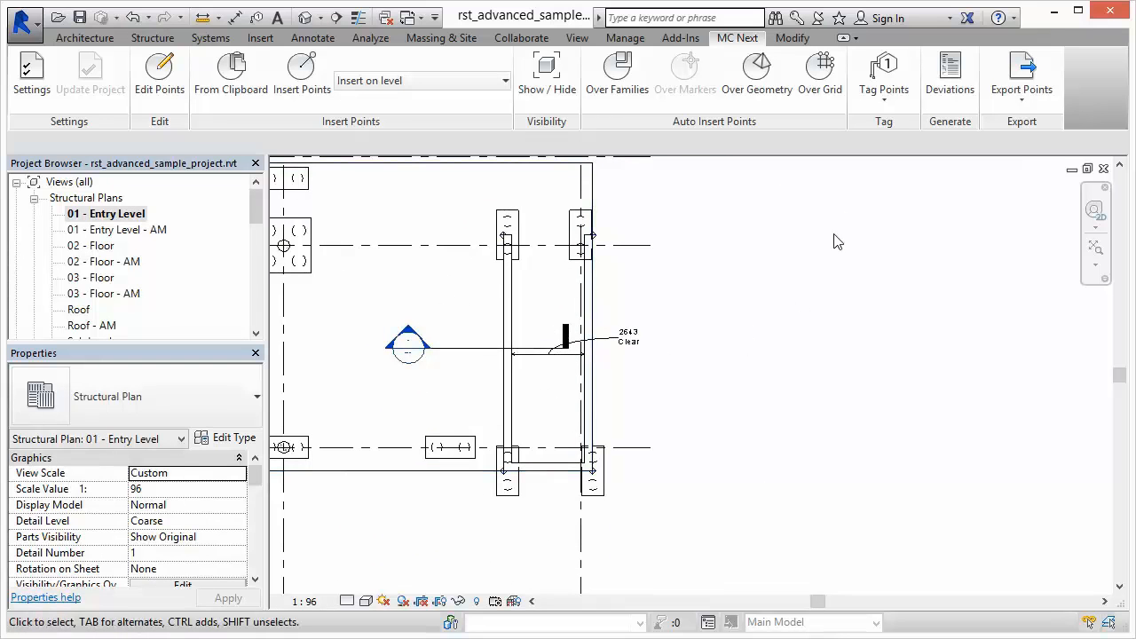
left_click(897, 76)
scroll(617, 463, "up", 5)
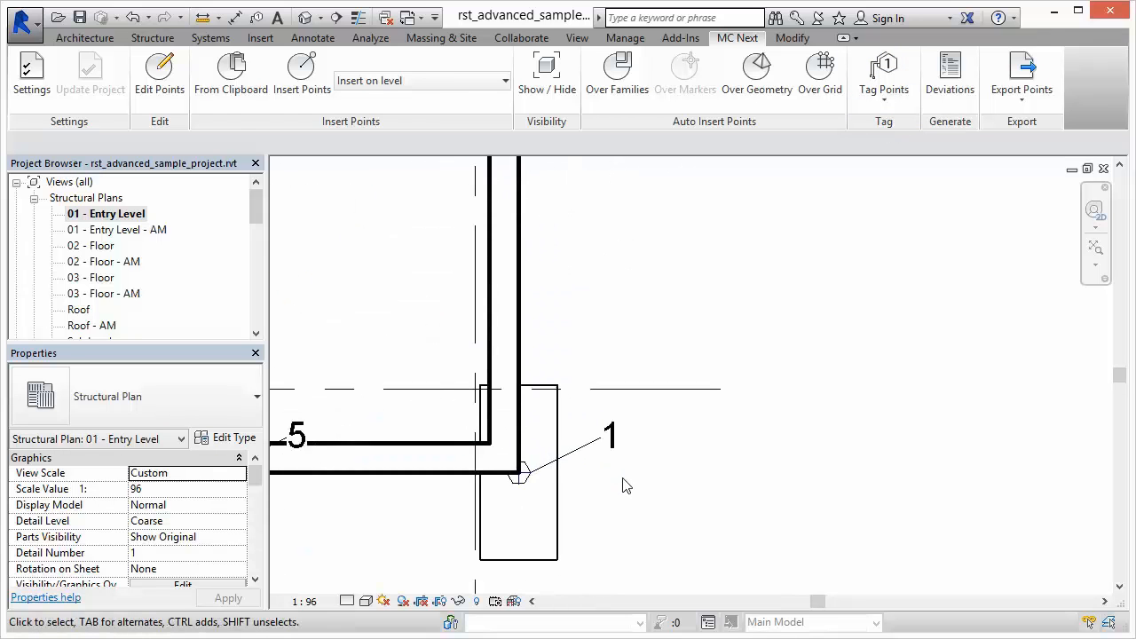
left_click_drag(618, 456, 632, 537)
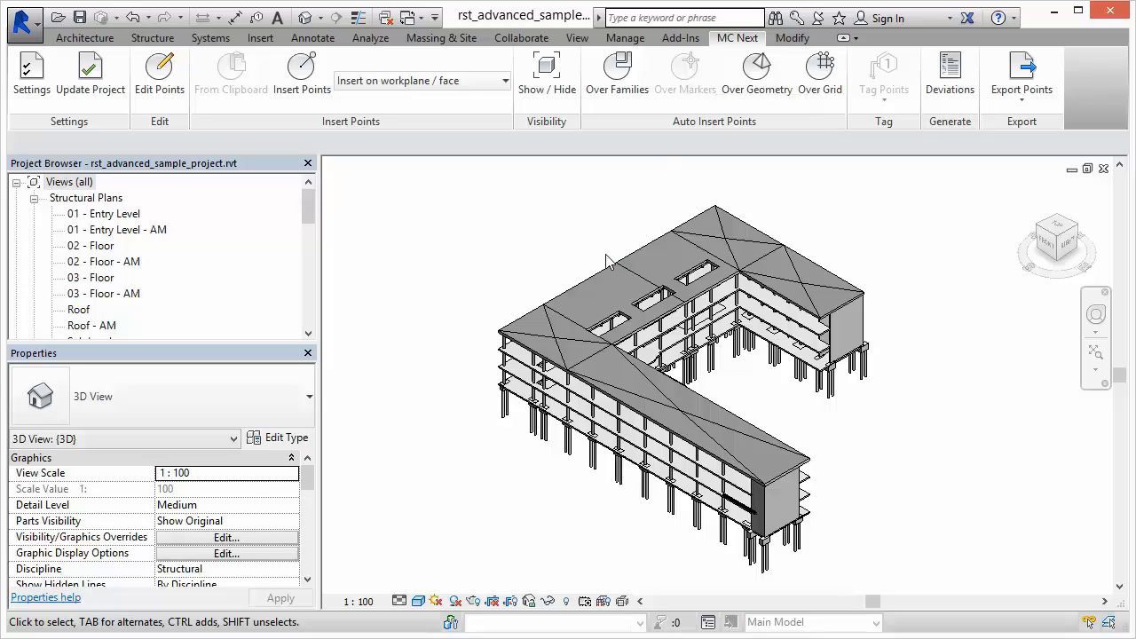
- Open the M_Pile Cap-2 Pile family for editing from the pile cap at the building's corner in the 3D view
scroll(502, 408, "up", 5)
left_click(516, 383)
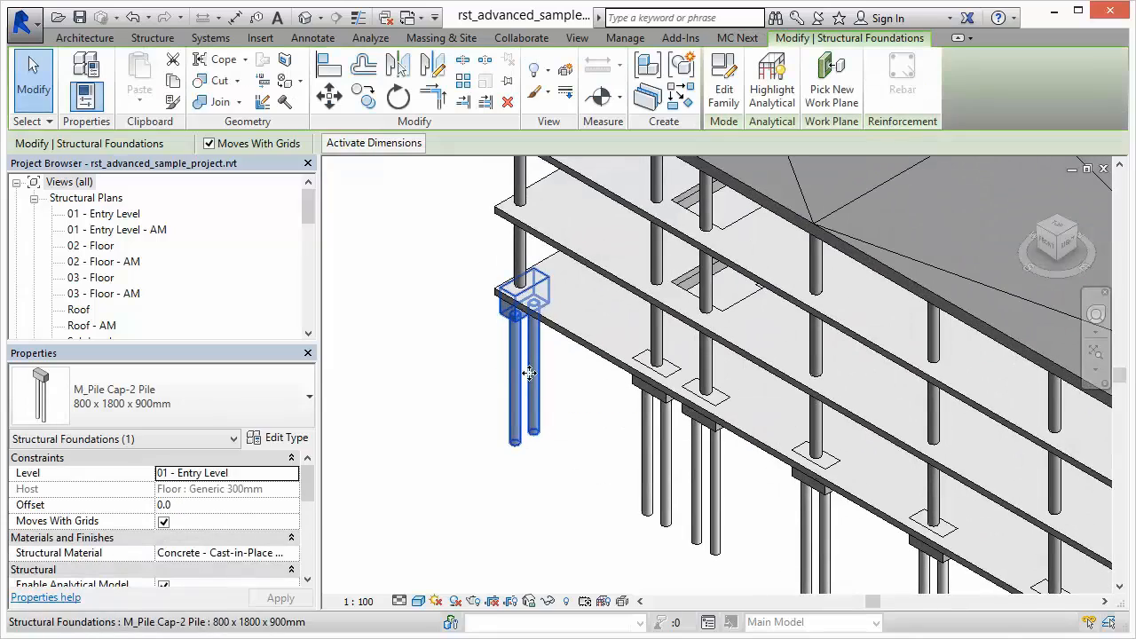
left_click(718, 96)
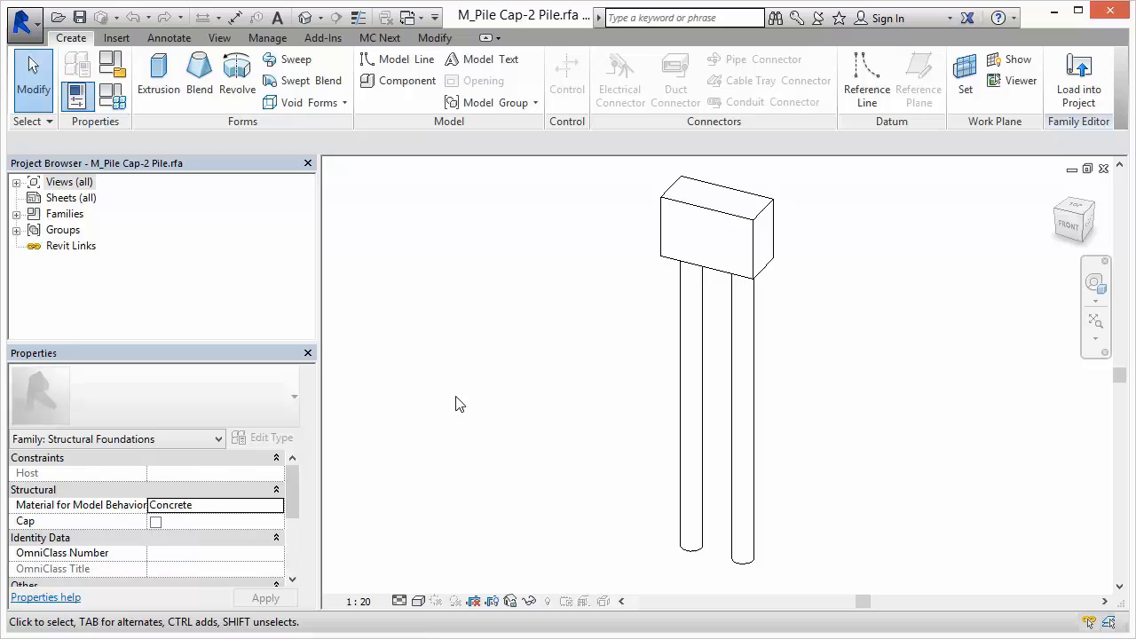
- Load the Marker_Pilecap.rfa family from the MC Next 2015 markers folder into the pile cap family
left_click(401, 39)
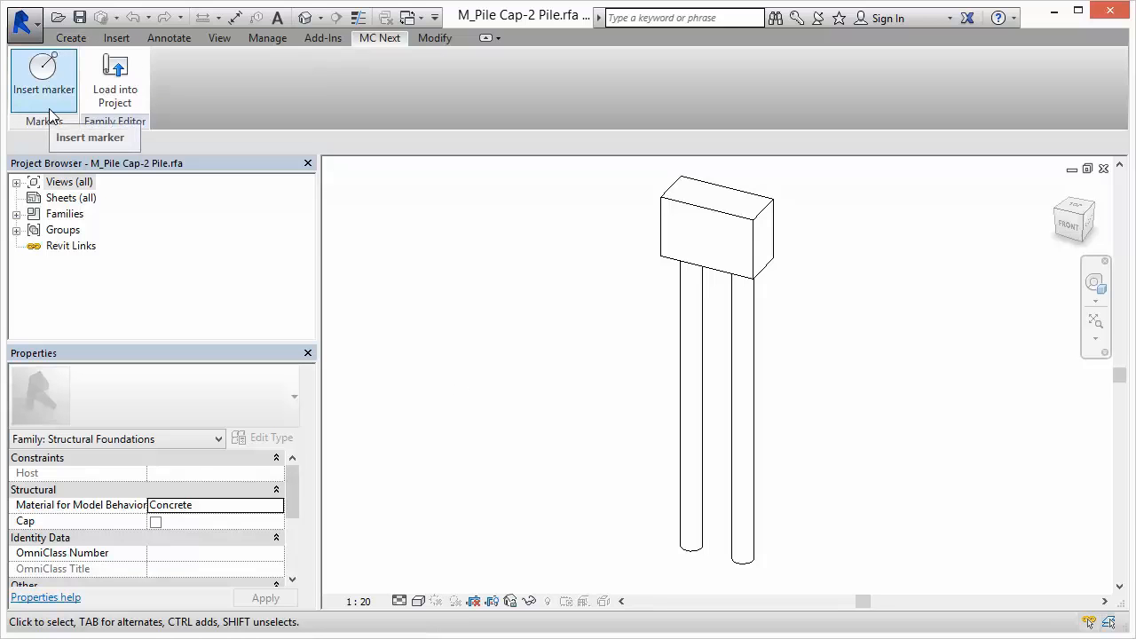
left_click(114, 38)
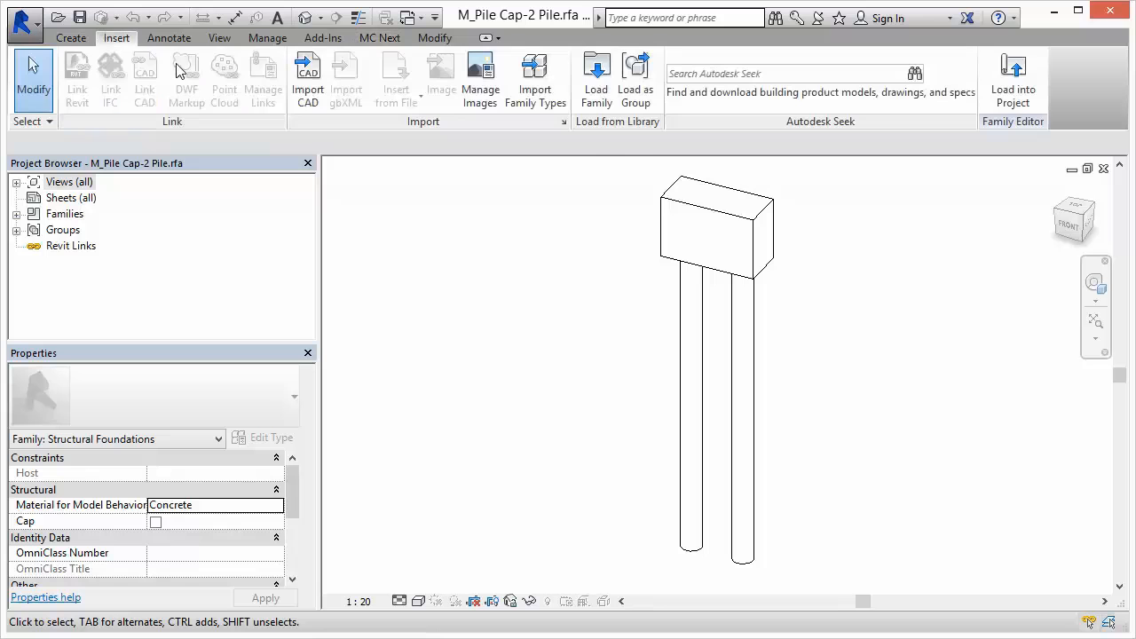
left_click(593, 94)
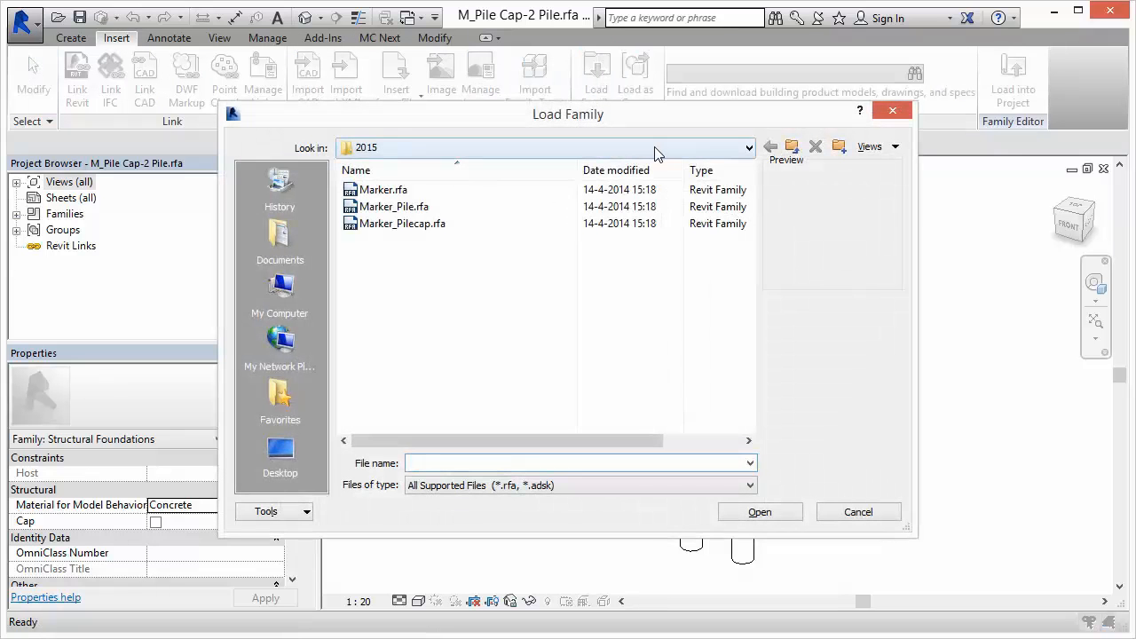
left_click(655, 152)
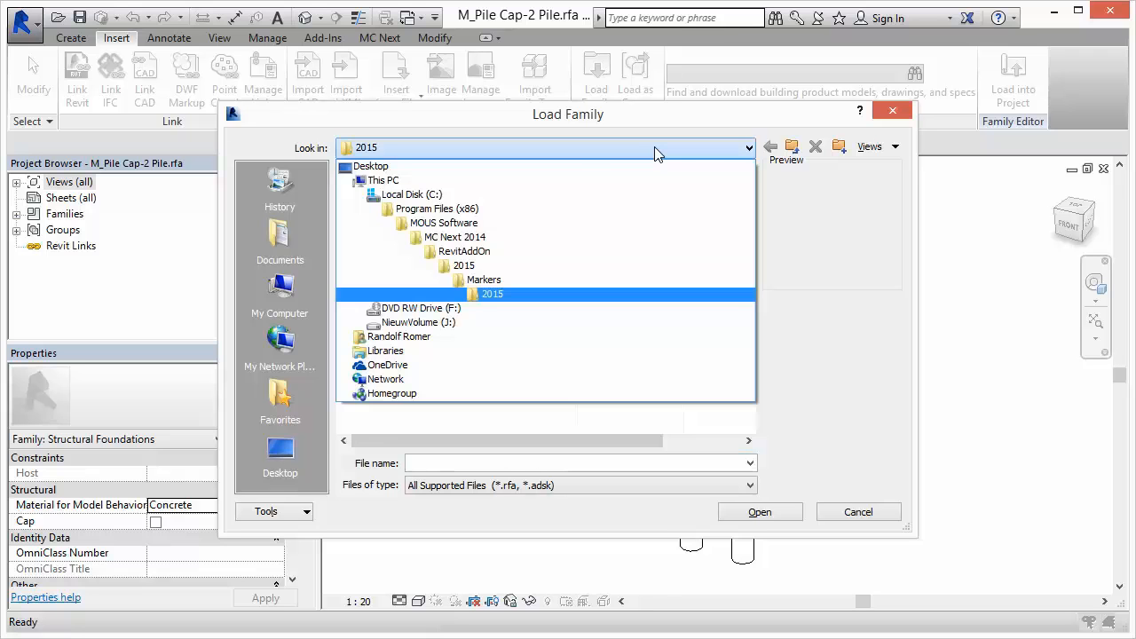
left_click(656, 153)
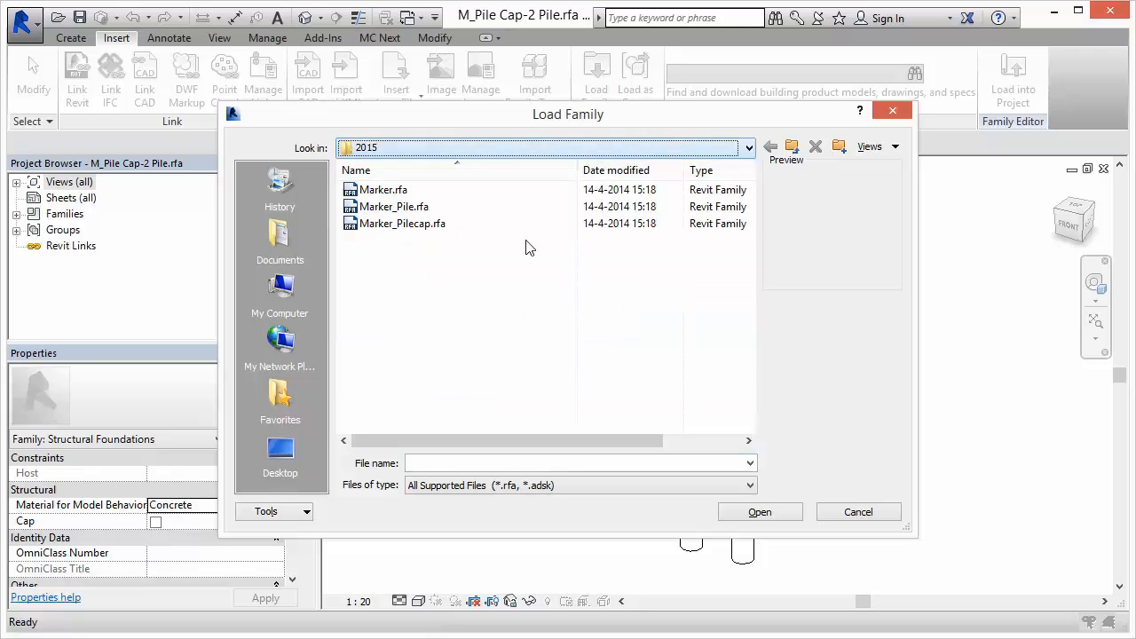
left_click(377, 233)
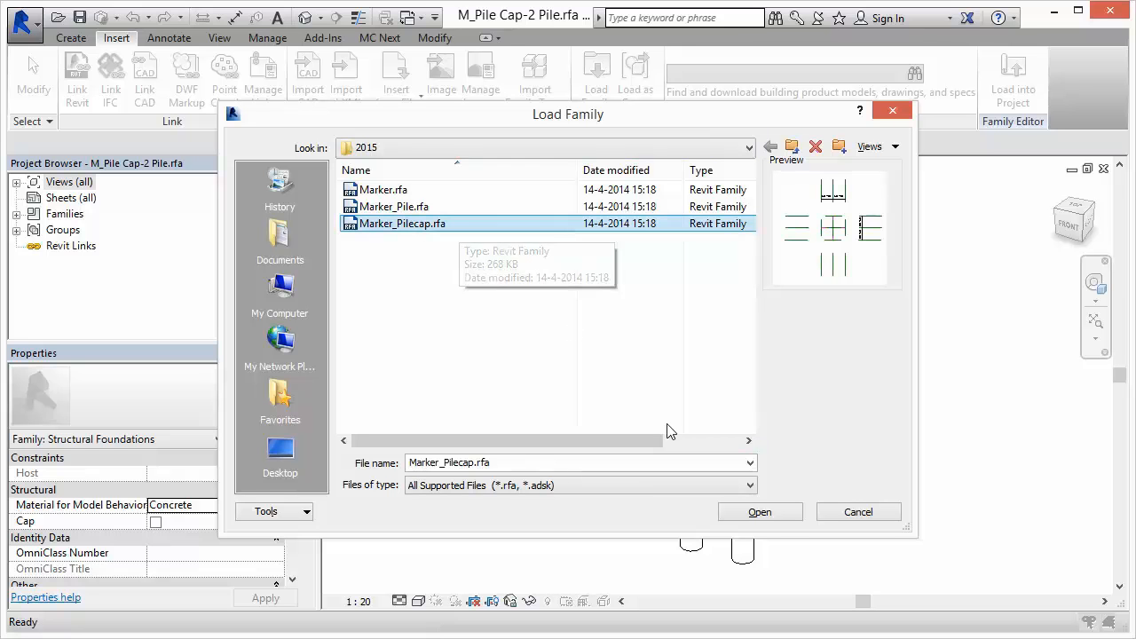
left_click(775, 518)
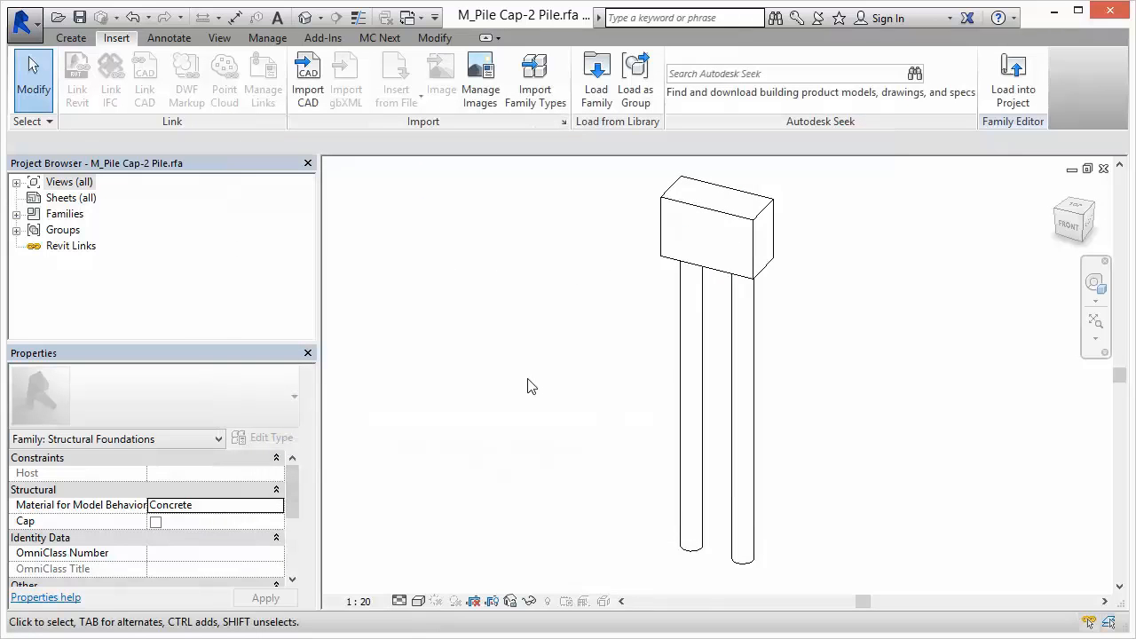
- Place four Marker_Pilecap instances on the pile cap's top face, one near each corner
left_click(17, 214)
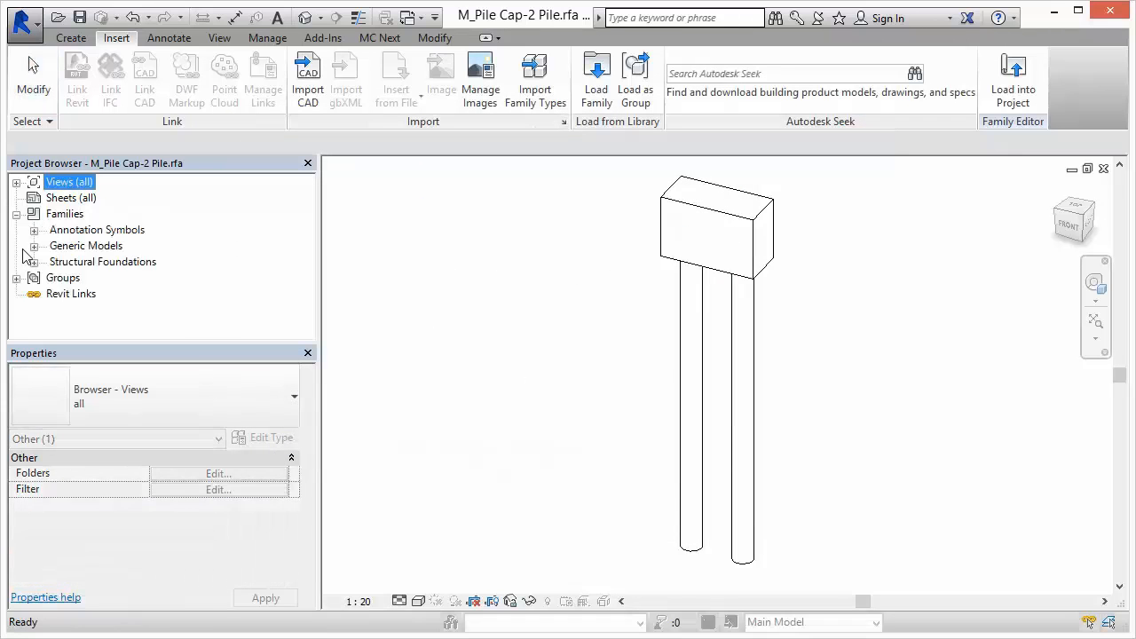
left_click(34, 246)
left_click(51, 262)
left_click(106, 279)
left_click_drag(107, 279, 667, 257)
middle_click_drag(700, 236, 638, 375)
scroll(619, 337, "up", 6)
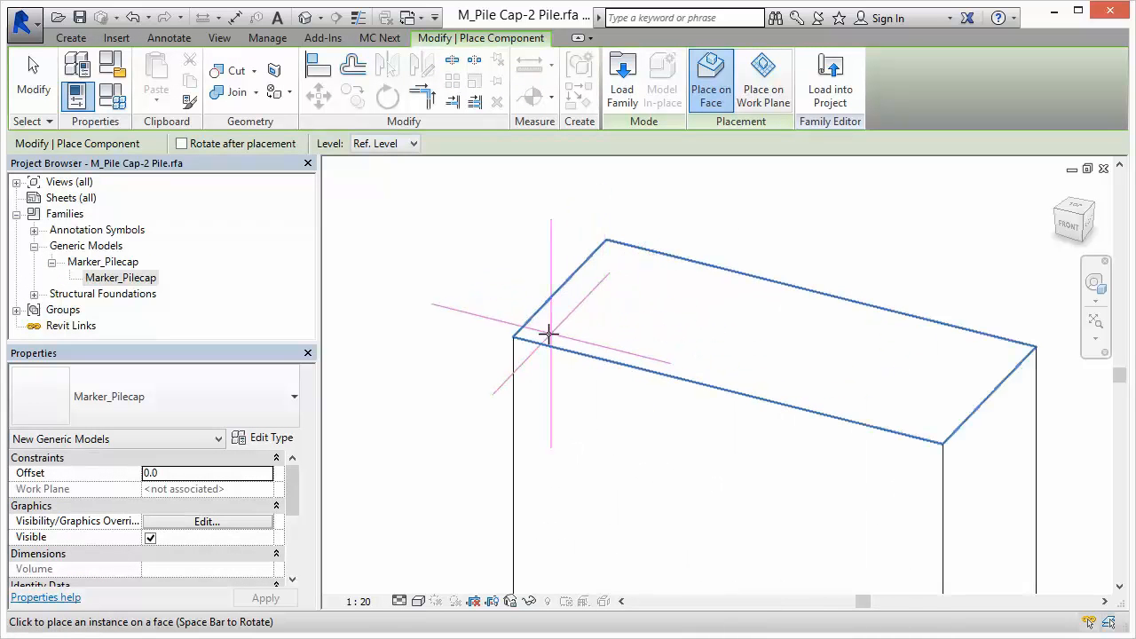
left_click(539, 334)
left_click(611, 249)
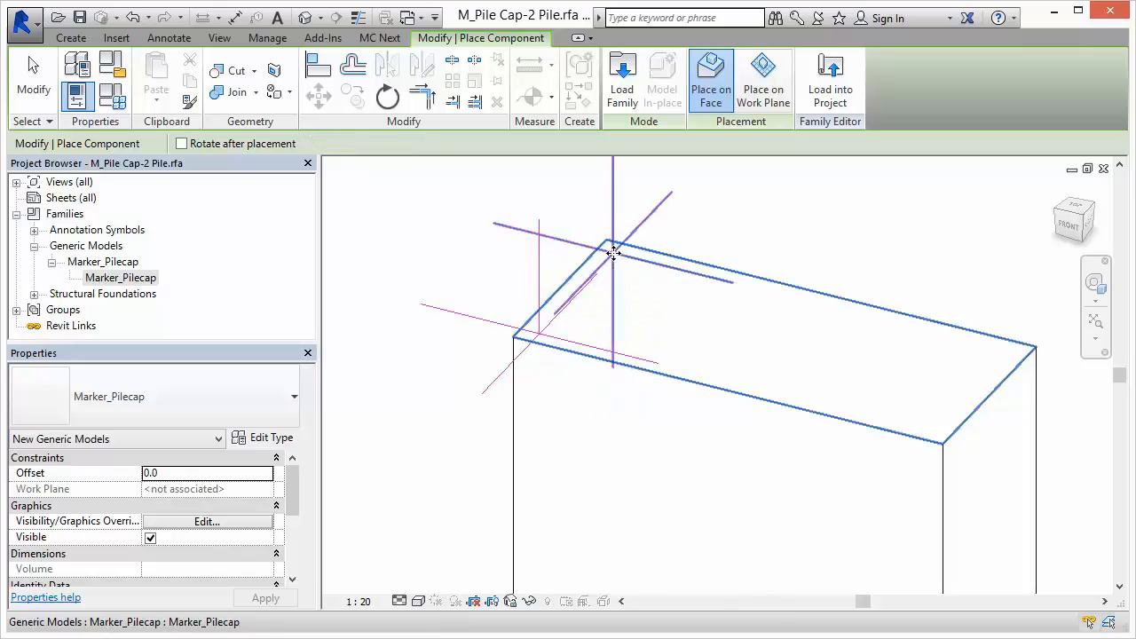
left_click(1008, 349)
left_click(922, 419)
key("Escape")
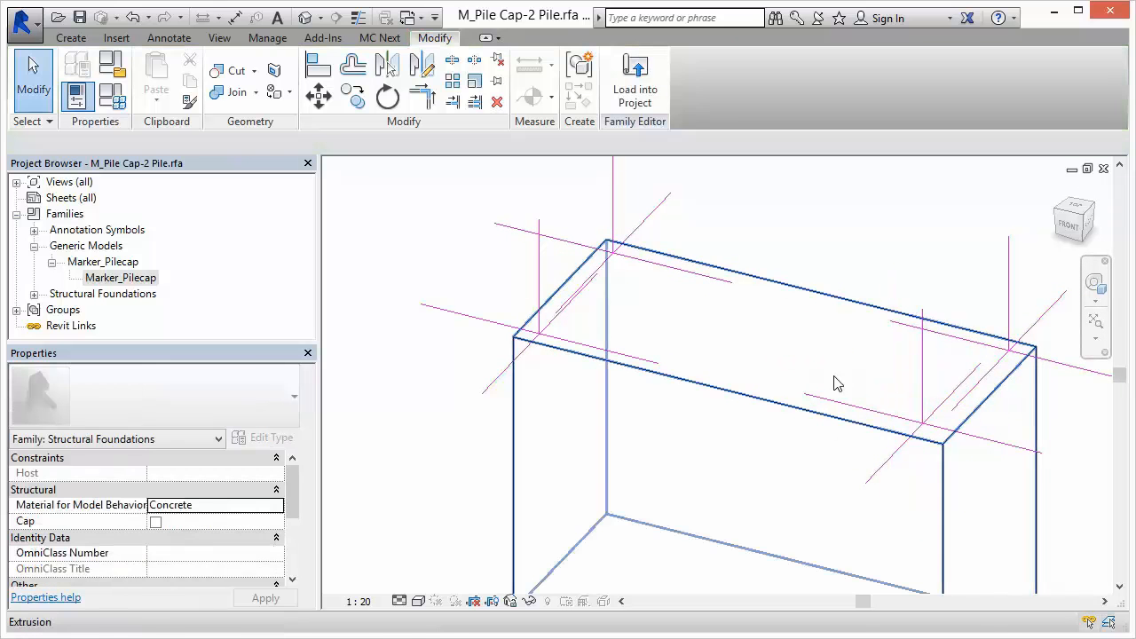
- Open the pile cap family's Ref. Level floor plan
scroll(843, 386, "down", 3)
middle_click_drag(829, 379, 751, 322)
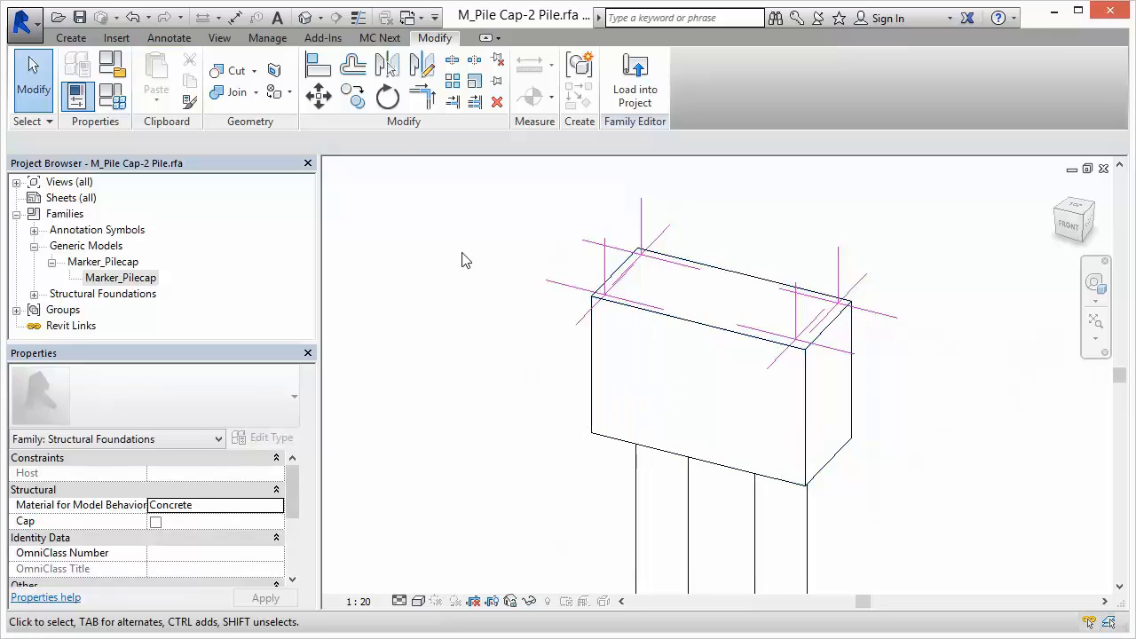
left_click(16, 182)
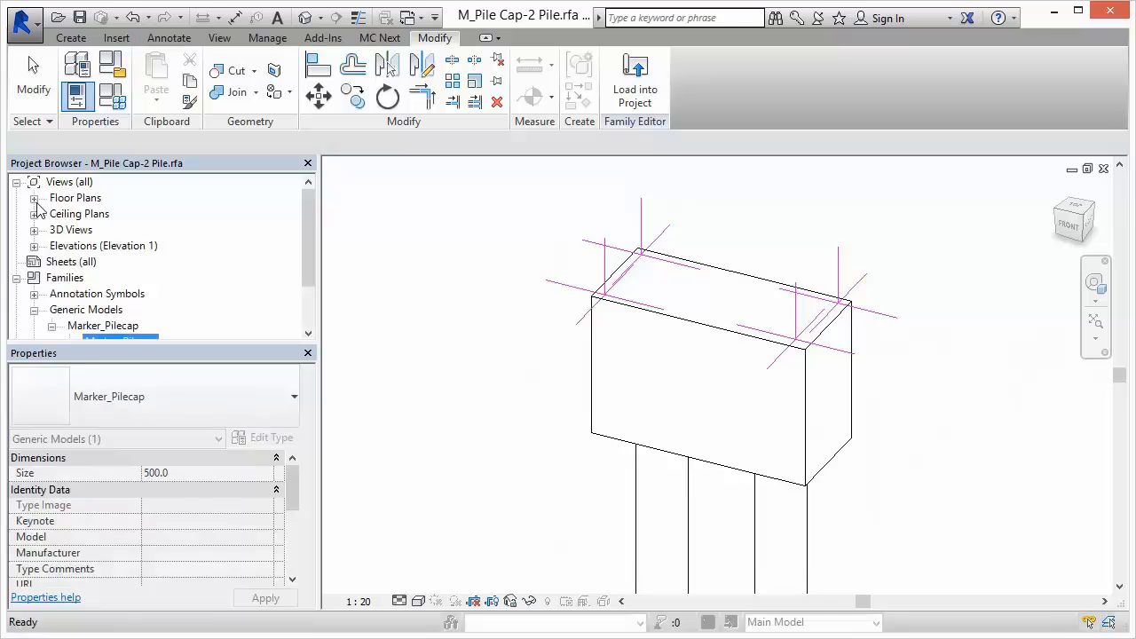
left_click(34, 198)
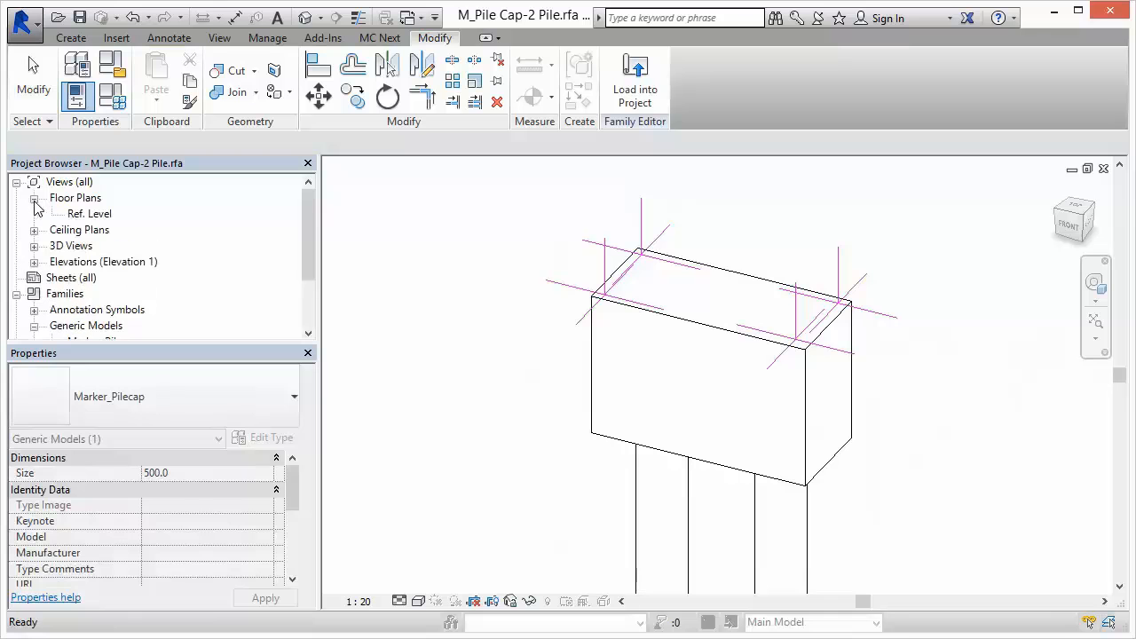
double_click(93, 215)
scroll(630, 319, "up", 3)
middle_click_drag(648, 371, 524, 288)
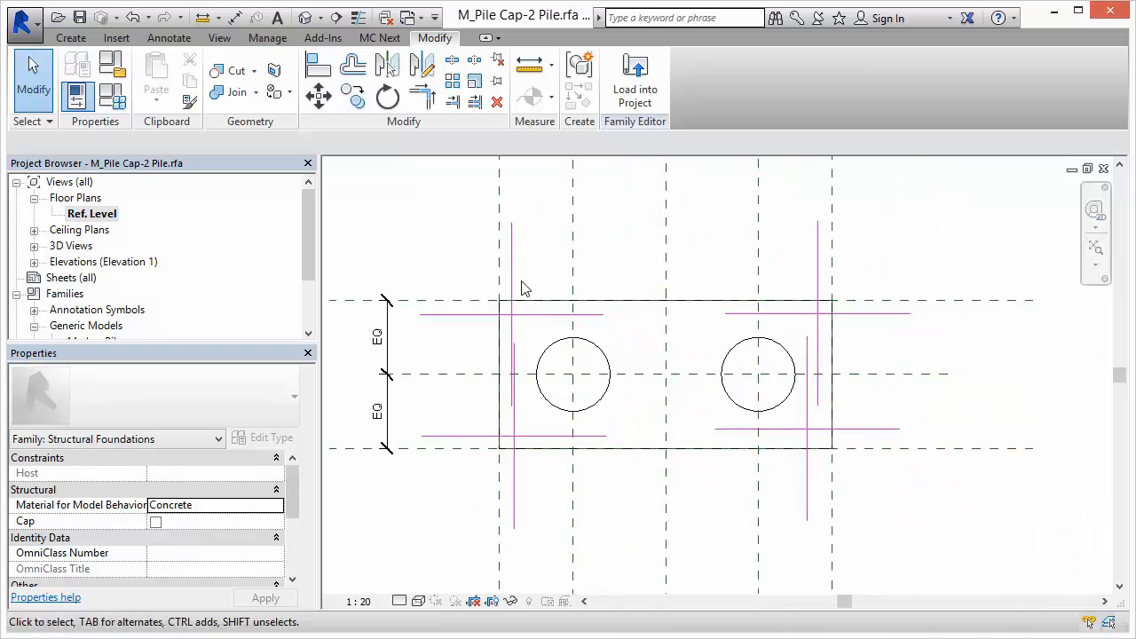
- Move the two markers at the cap's left end onto its upper and lower corners and lock them to the reference planes
left_click(513, 313)
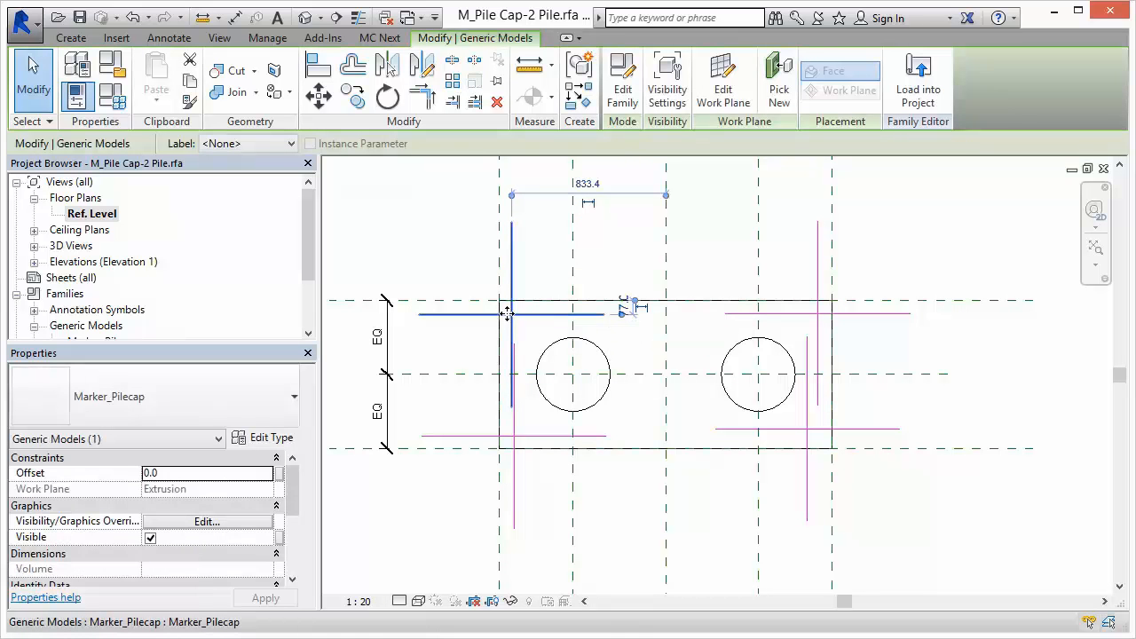
left_click_drag(502, 304, 500, 300)
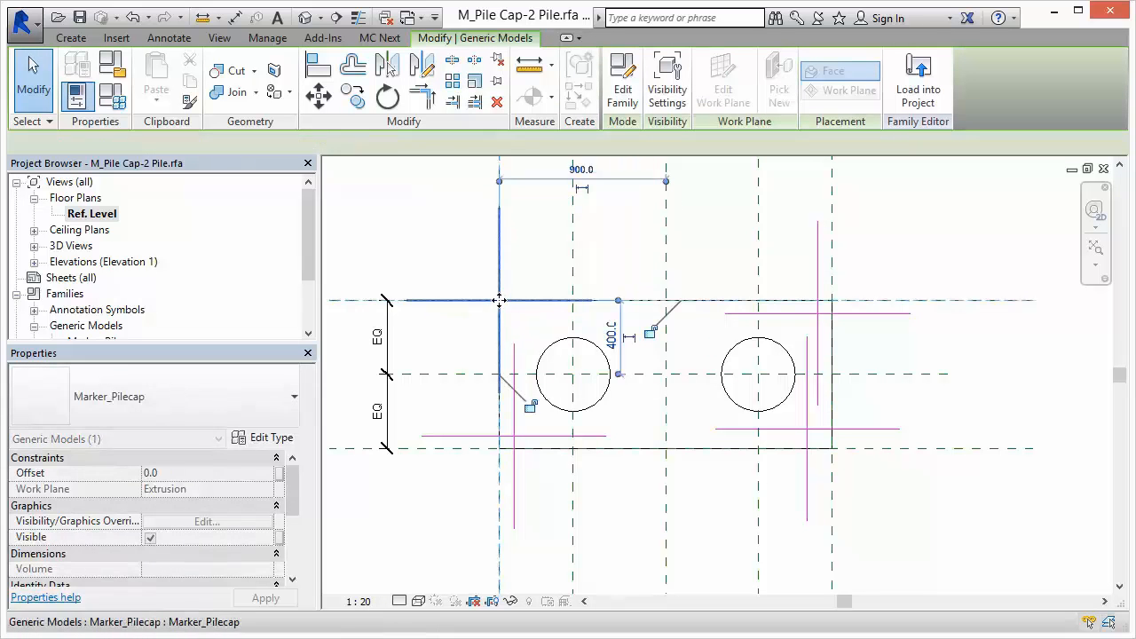
left_click(650, 331)
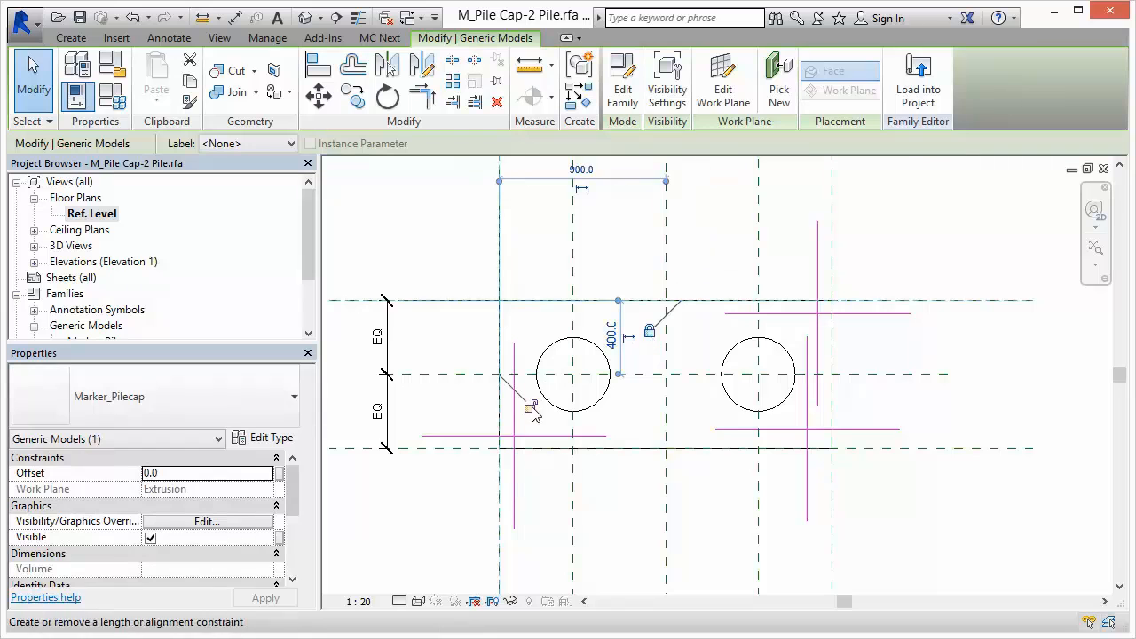
left_click(520, 454)
left_click(515, 436)
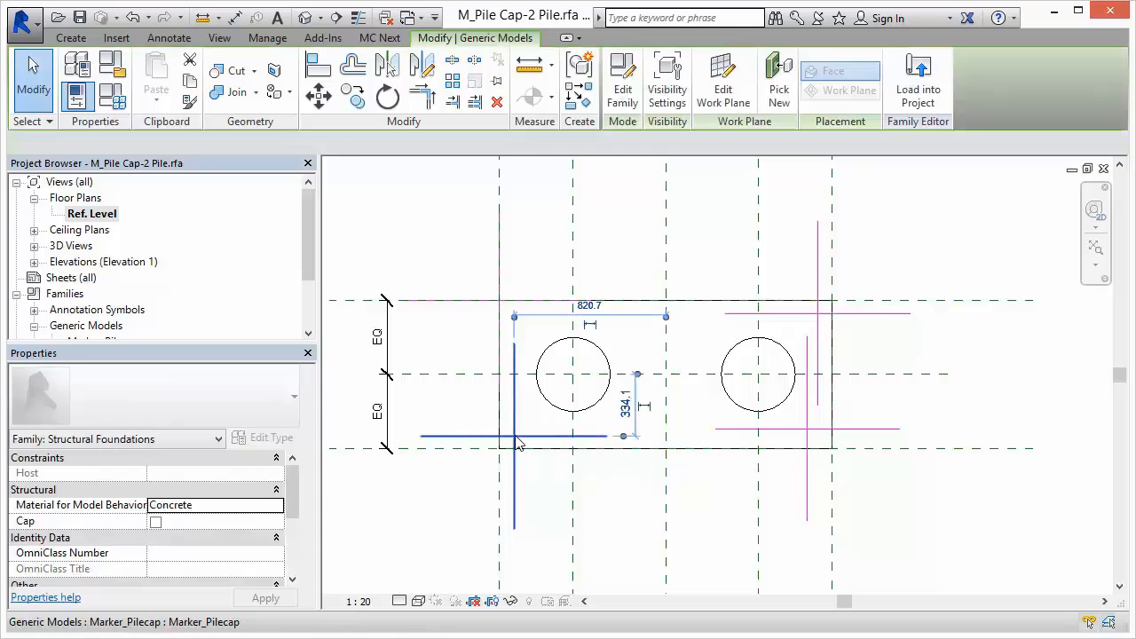
left_click_drag(508, 444, 500, 456)
left_click(650, 482)
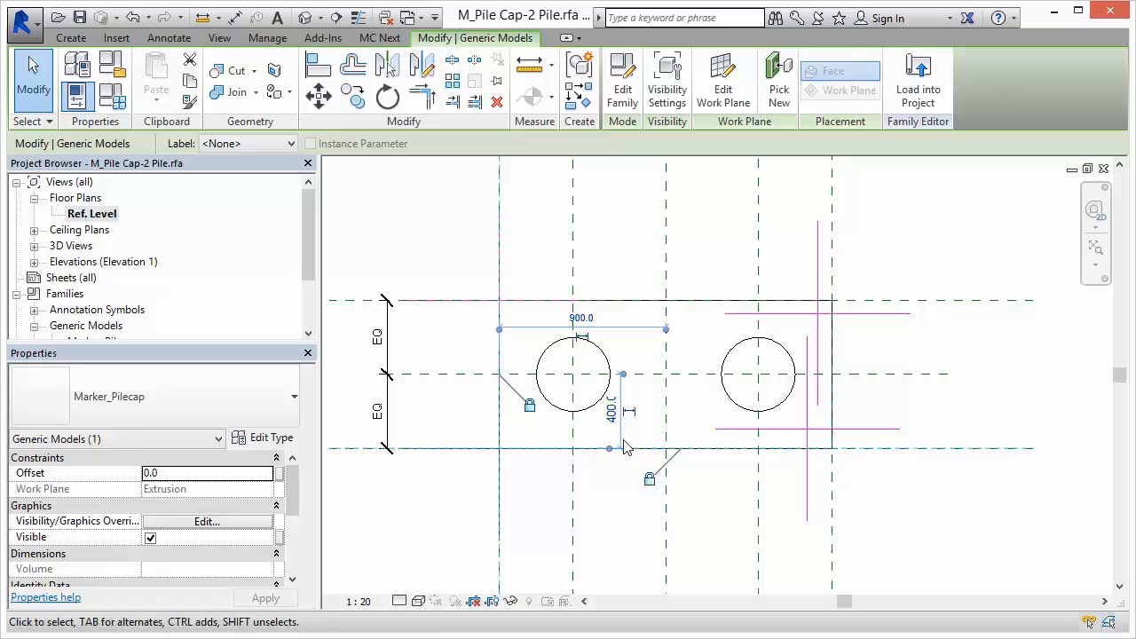
- Move the two markers at the cap's right end onto its lower and upper corners and lock them to the reference planes
left_click(789, 441)
left_click(809, 439)
left_click_drag(809, 433, 835, 453)
left_click(862, 408)
key("Escape")
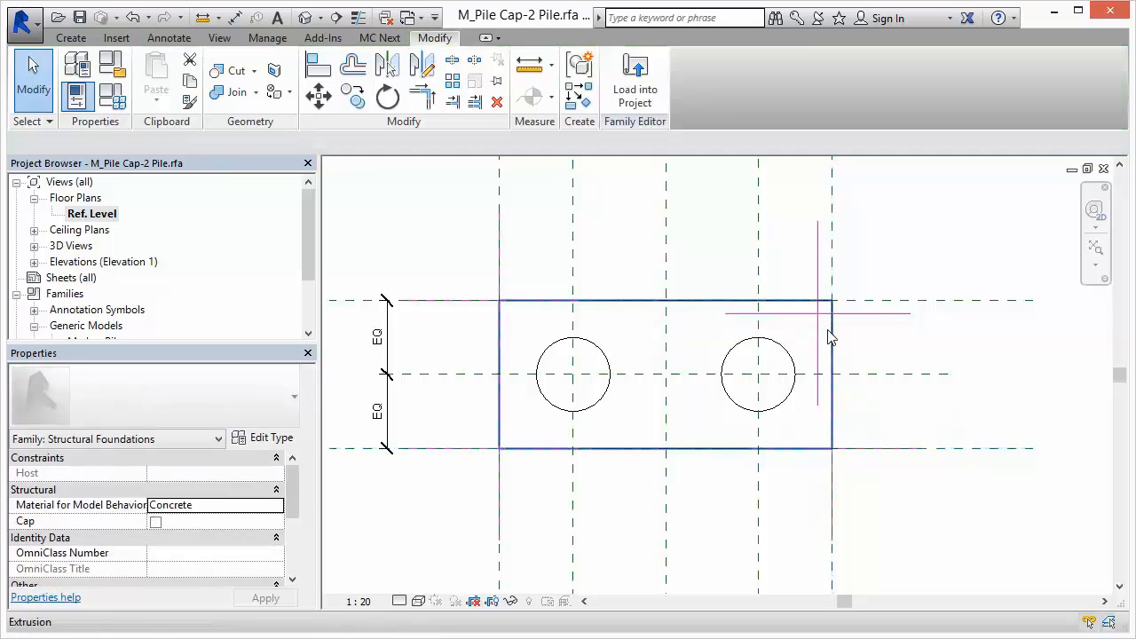
left_click(824, 313)
left_click_drag(825, 313, 834, 301)
left_click(847, 330)
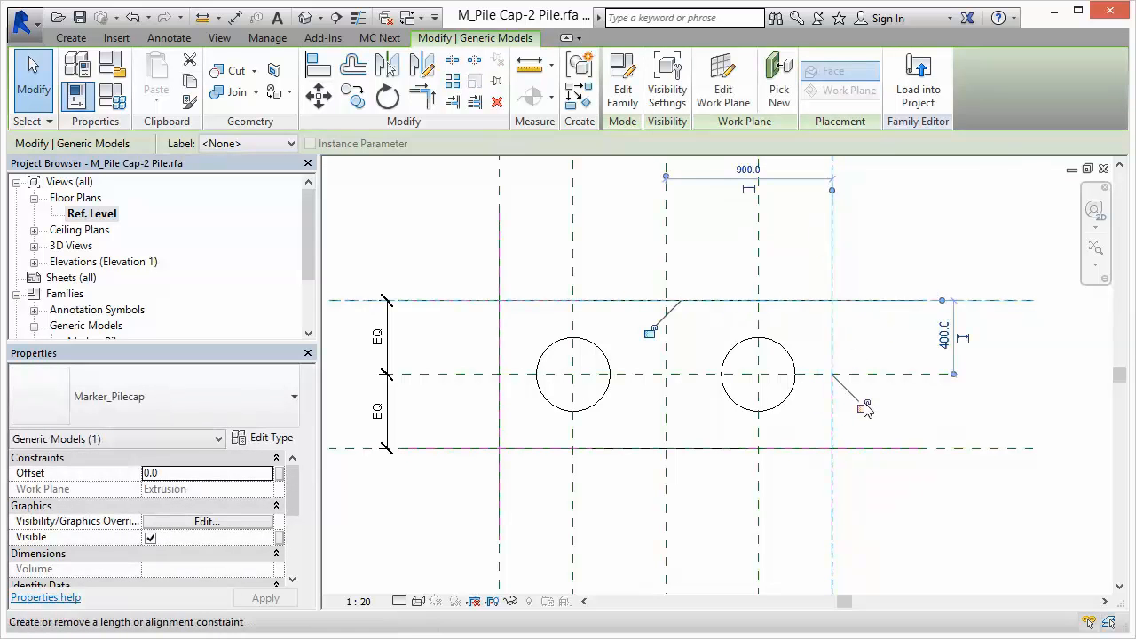
left_click(651, 331)
key("Escape")
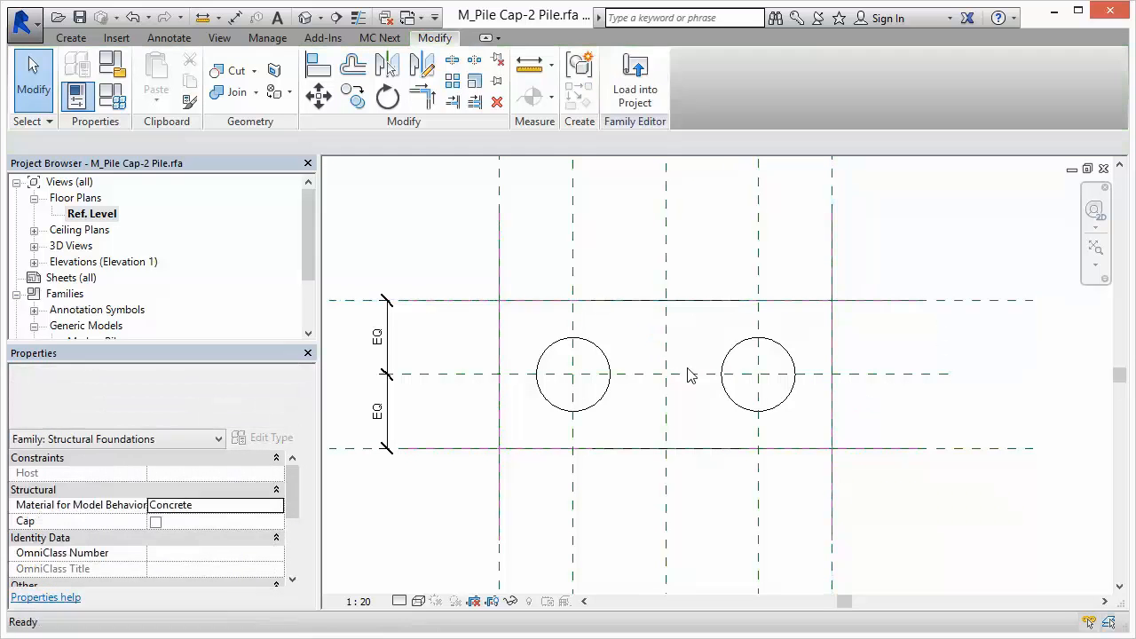
- Open the pile cap family's Front elevation with the cap and its Ref. Level in view
left_click(34, 262)
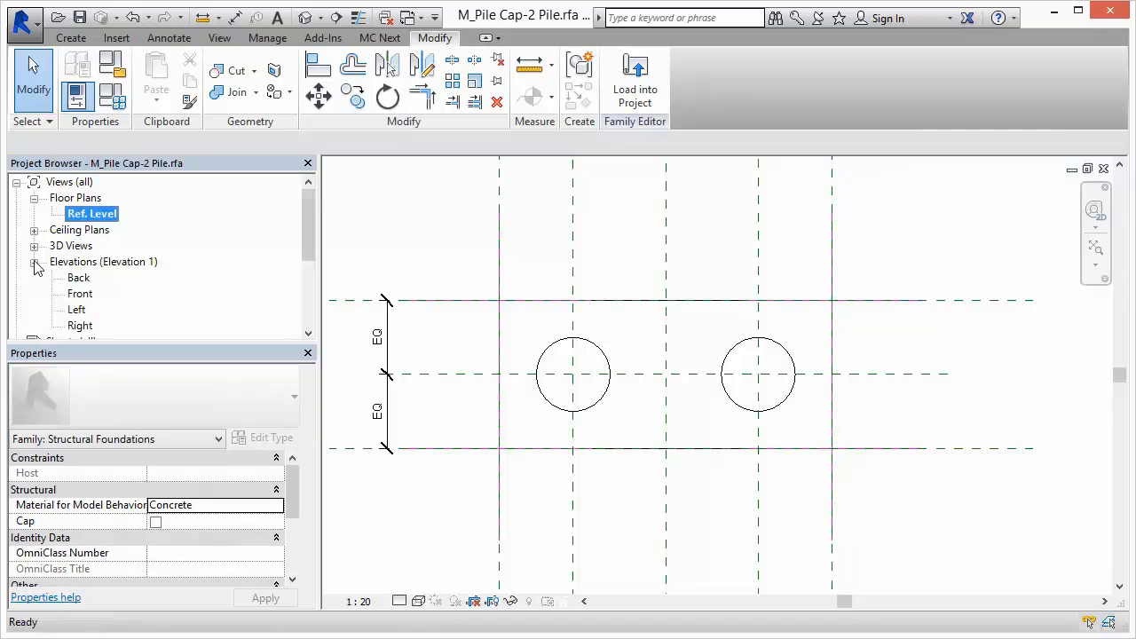
double_click(80, 294)
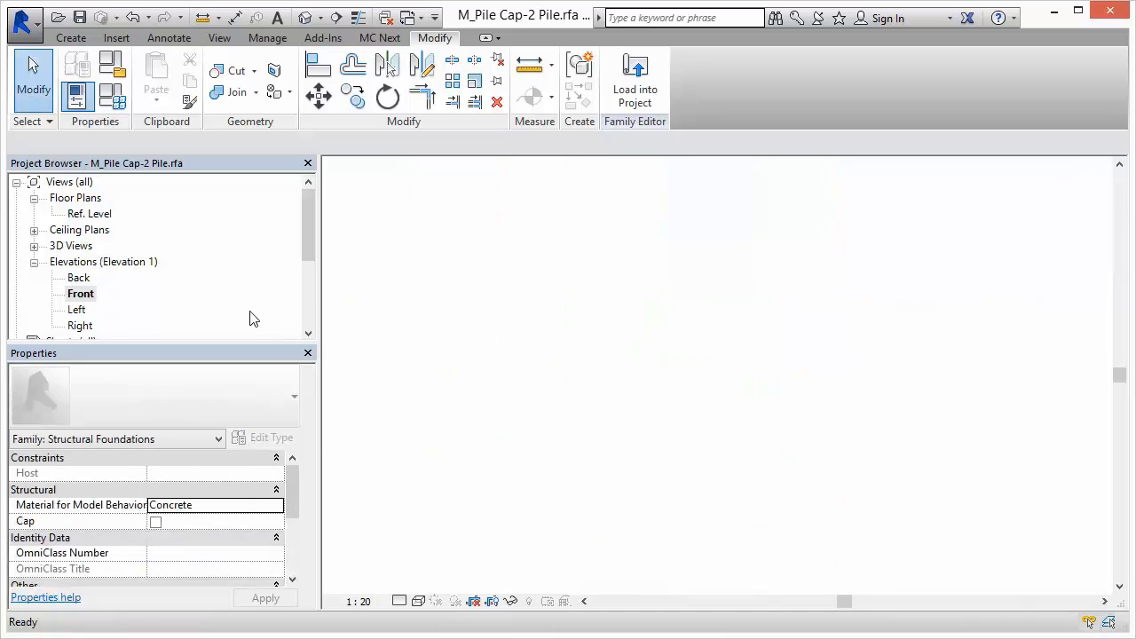
middle_click_drag(701, 195, 702, 317)
scroll(697, 315, "up", 4)
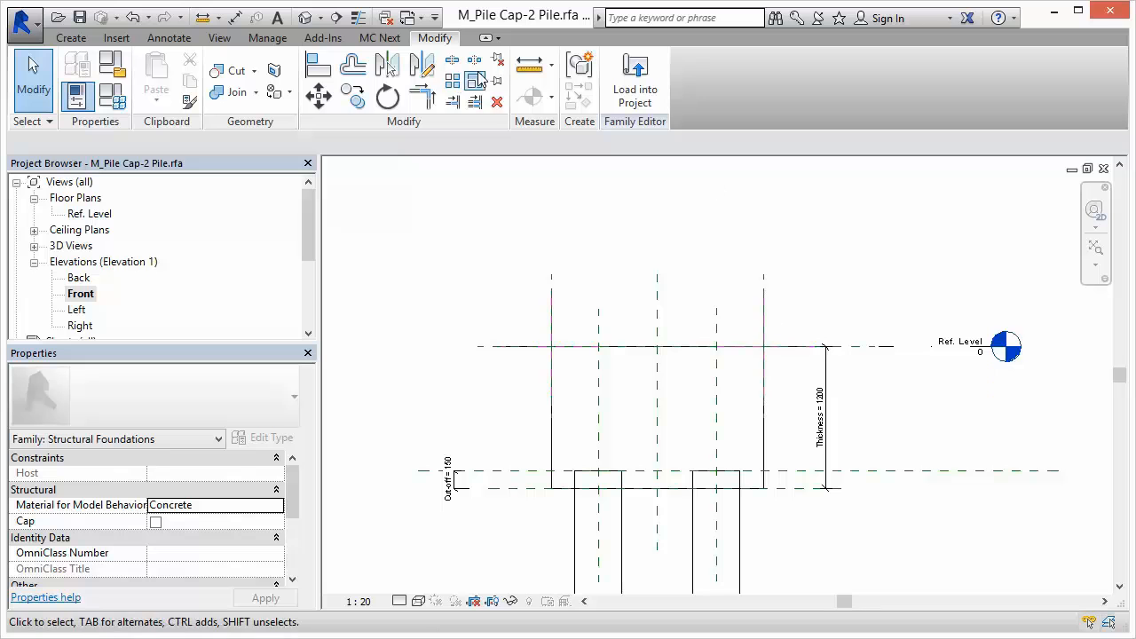
- Align the markers on the cap's top face to the Ref. Level at both ends and lock each alignment
left_click(320, 68)
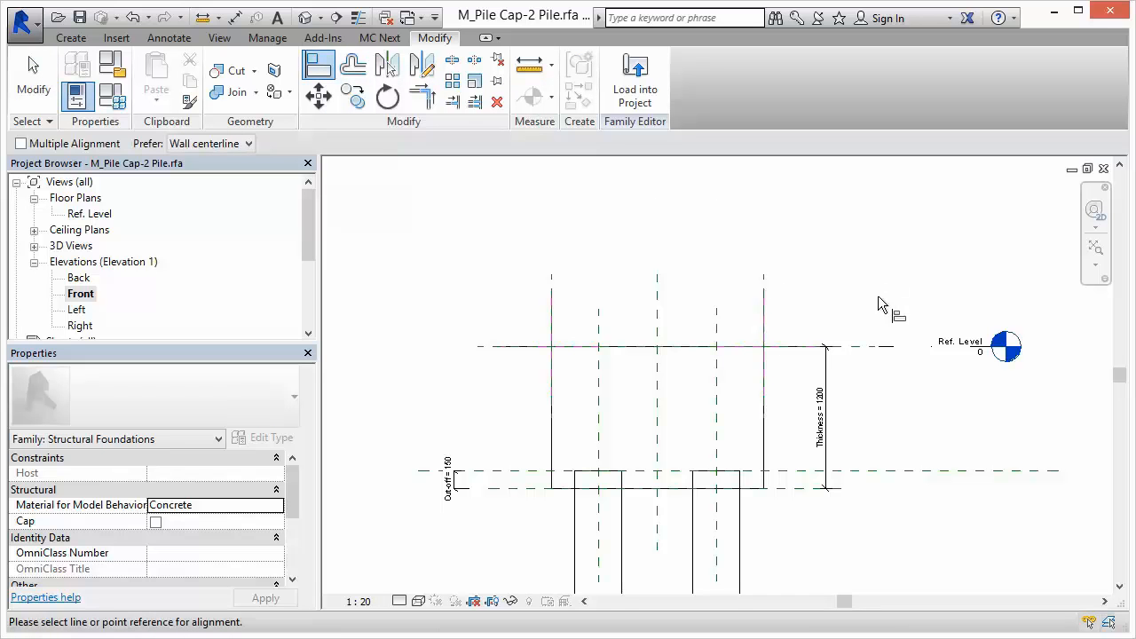
left_click(785, 348)
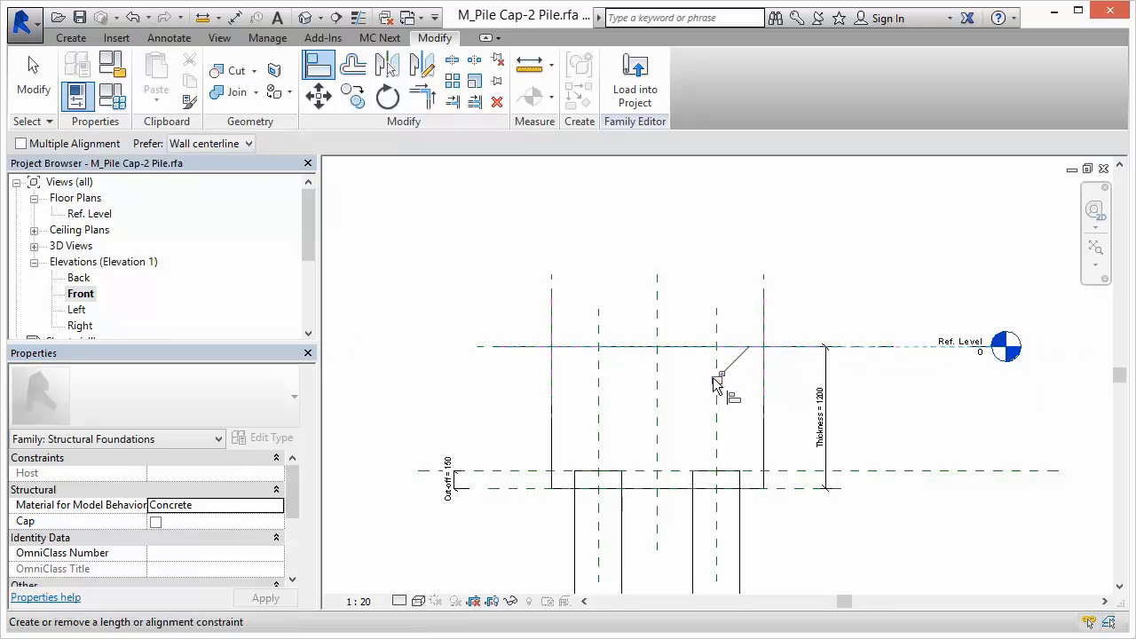
left_click(718, 378)
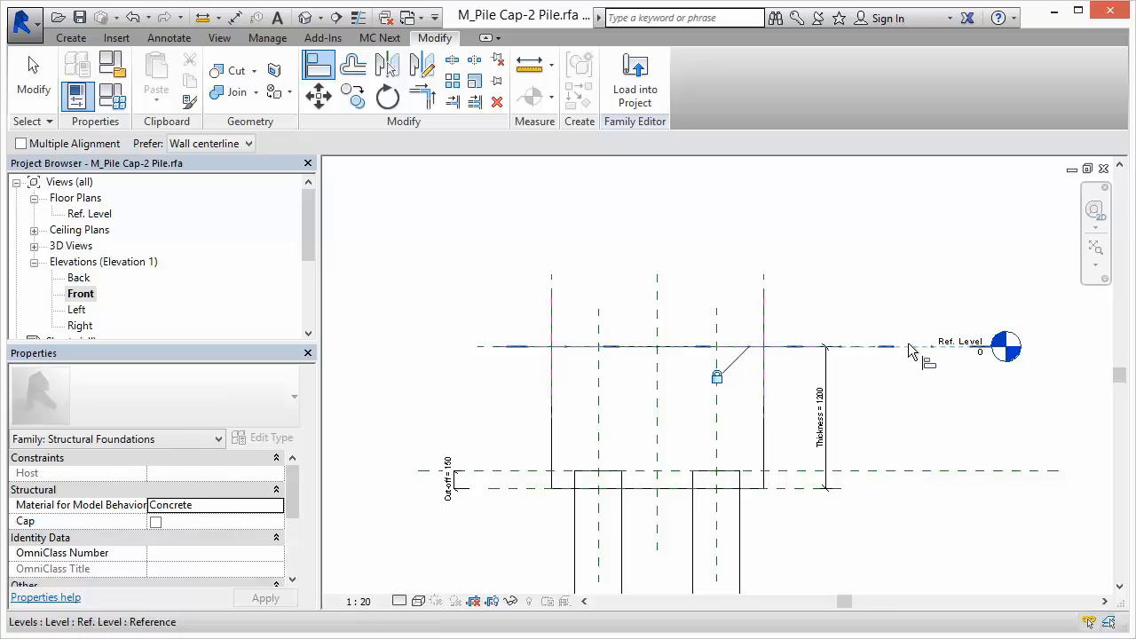
left_click(907, 350)
left_click(790, 351)
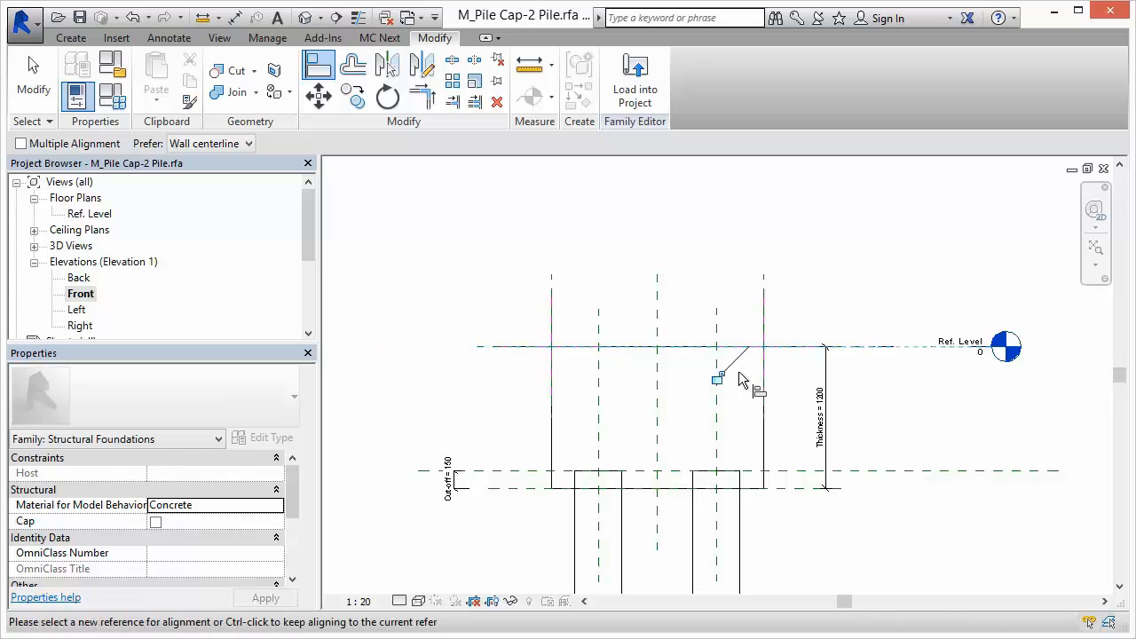
left_click(895, 351)
left_click(579, 356)
left_click(916, 357)
left_click(579, 356)
key("Escape")
- Load the pile cap family into the project, overwriting the existing version, and check the markers on the caps
scroll(635, 282, "down", 2)
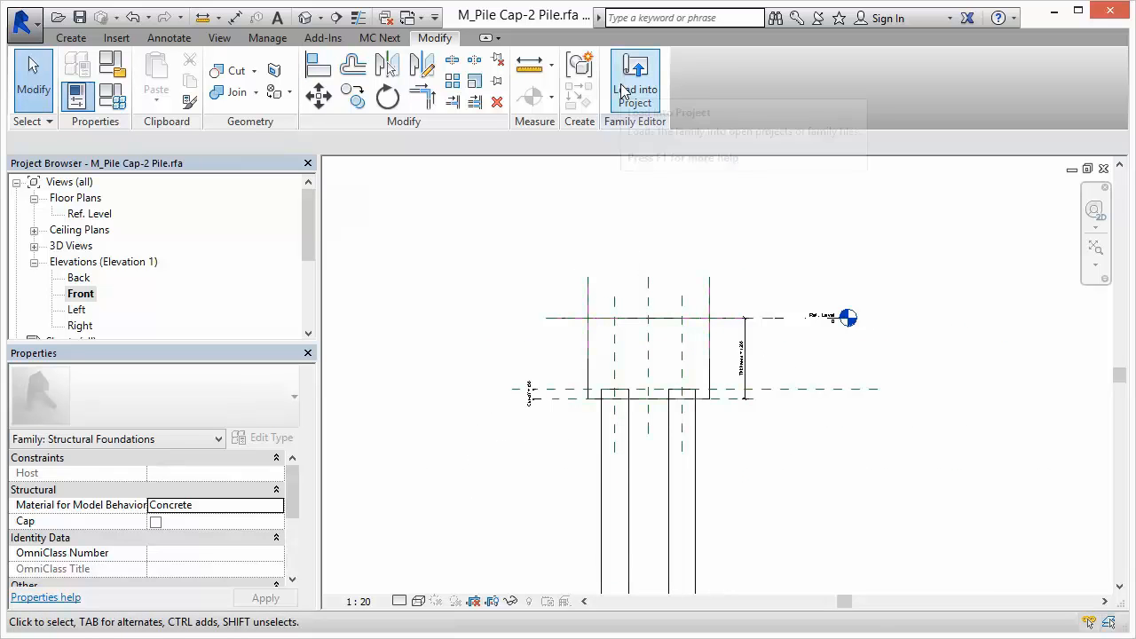
left_click(620, 83)
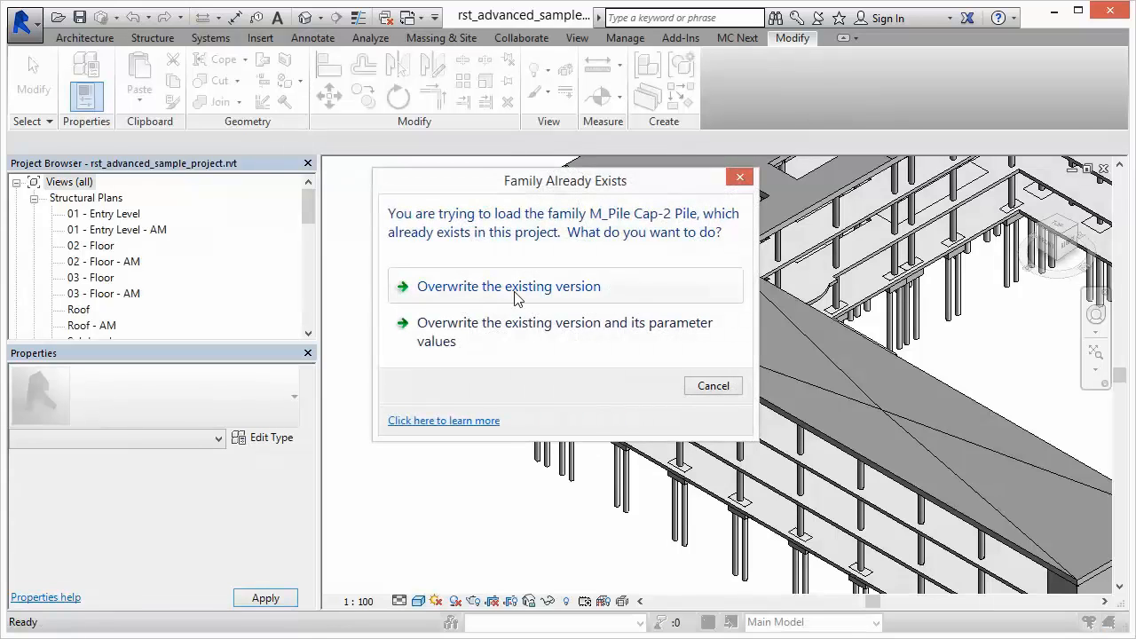
left_click(515, 293)
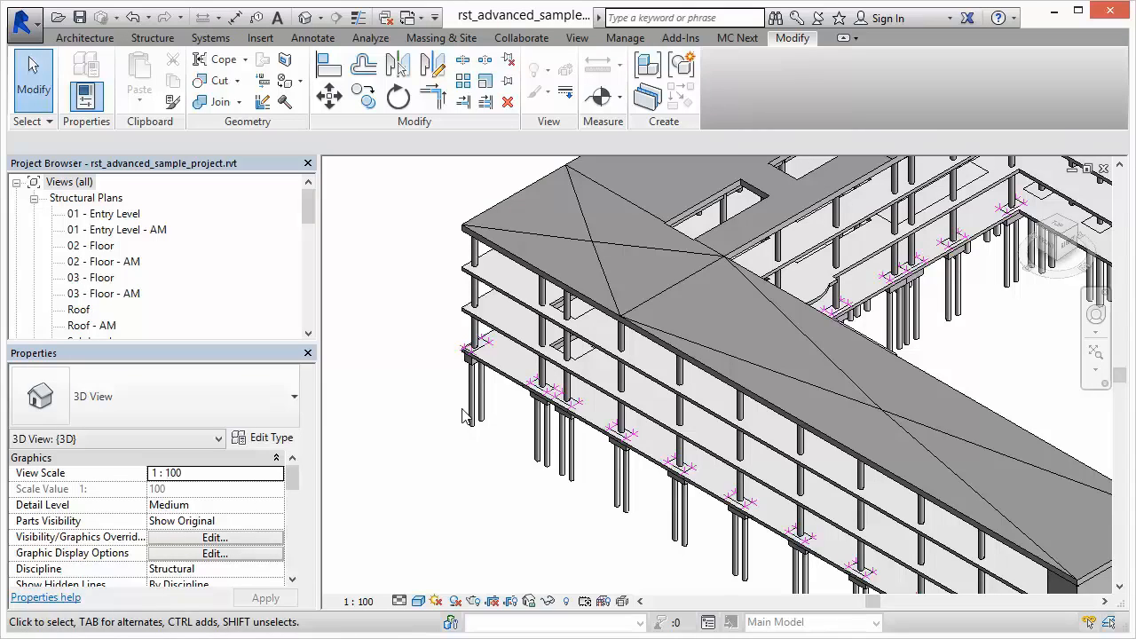
scroll(485, 393, "up", 5)
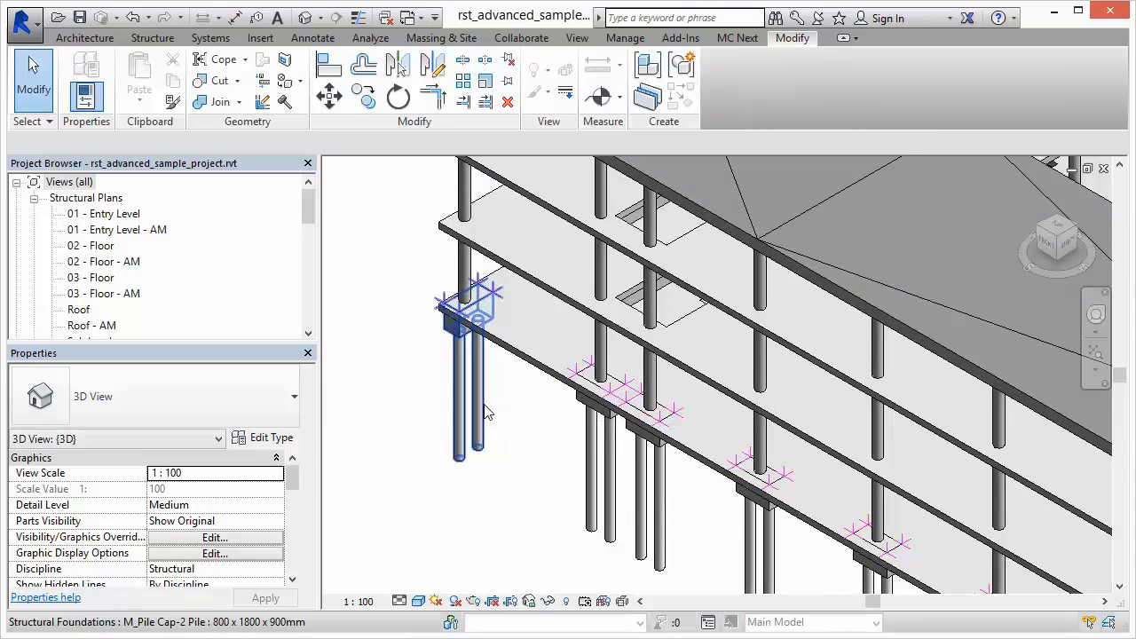
scroll(484, 411, "down", 5)
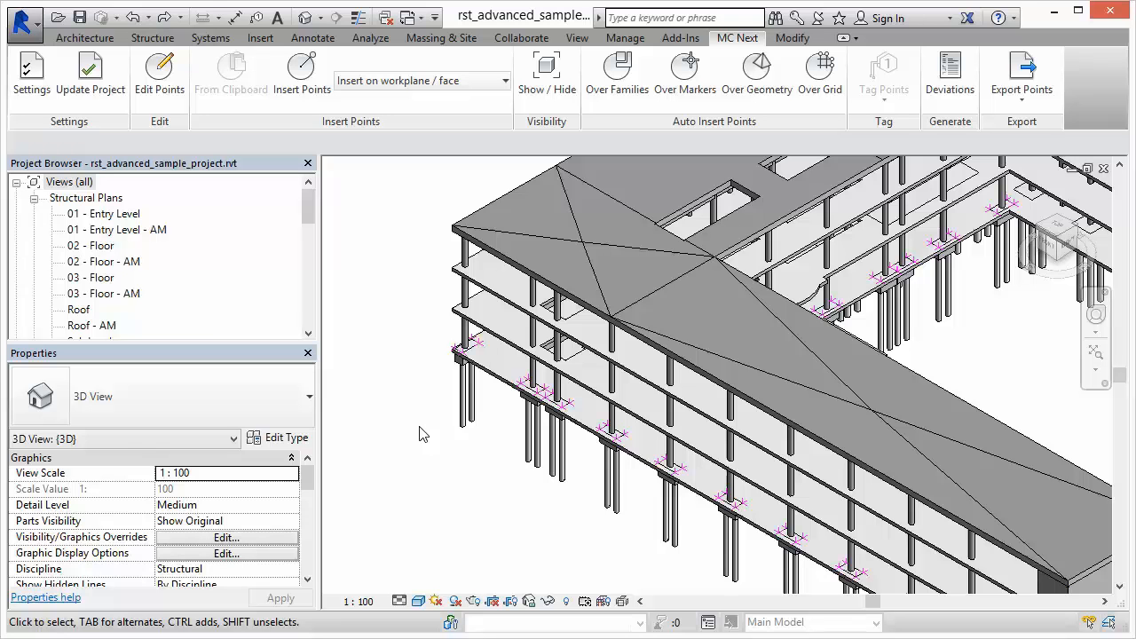
- Select all instances of the M_Pile Cap-2 Pile family and start automatic point insertion over markers
right_click(467, 404)
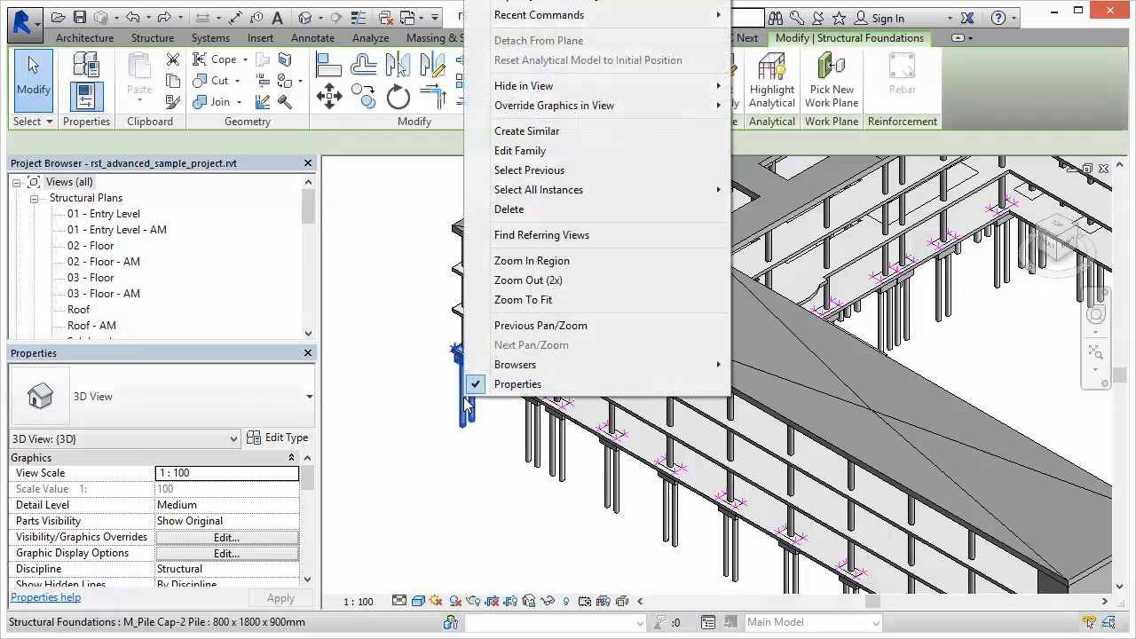
mouse_move(701, 190)
left_click(781, 210)
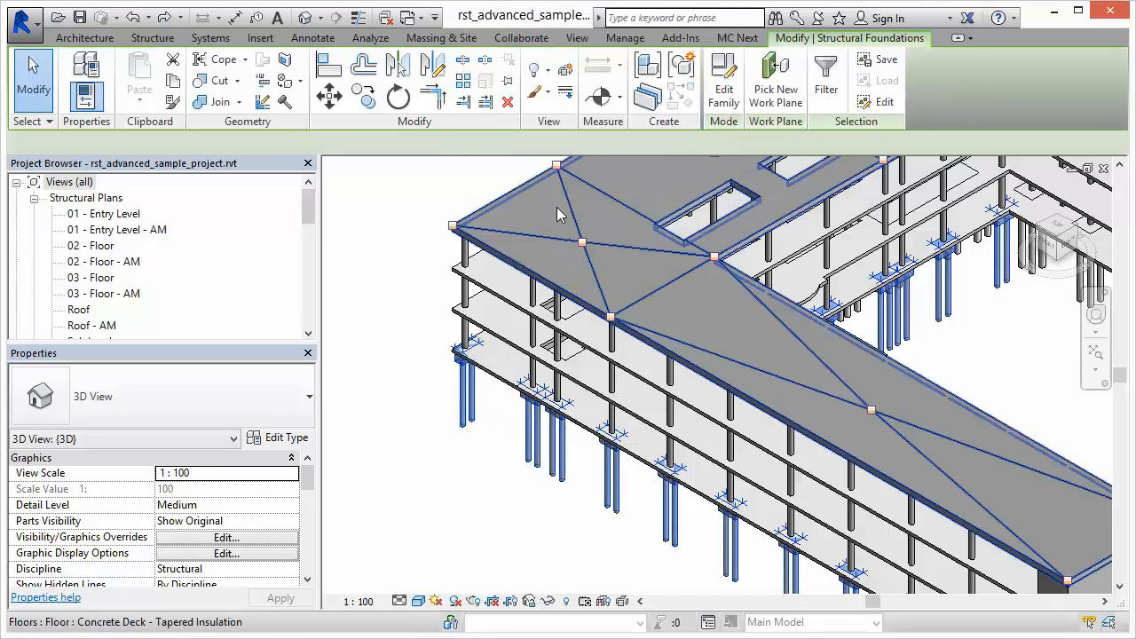
left_click(733, 40)
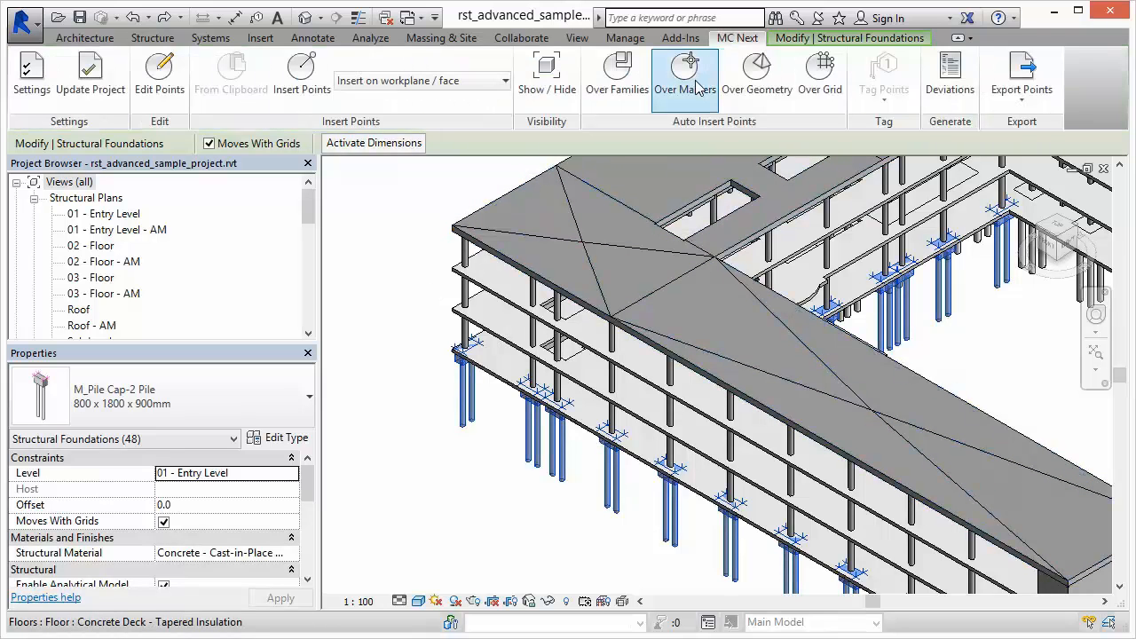
left_click(684, 93)
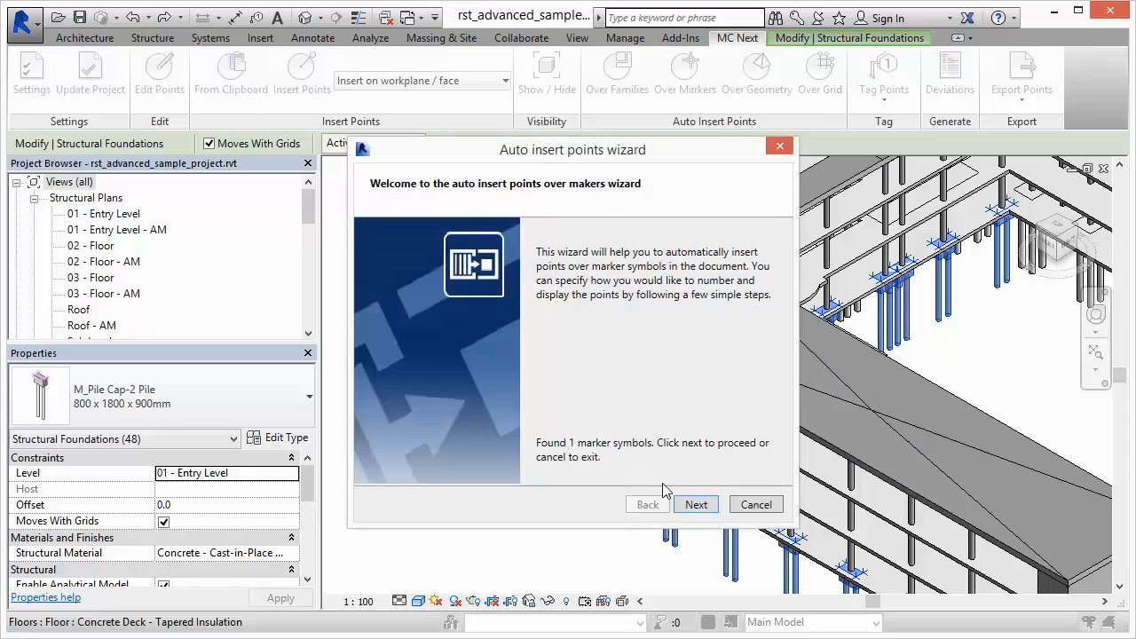
- Use the Marker_Pilecap symbol for placing the points and set the start number to 101
left_click(696, 504)
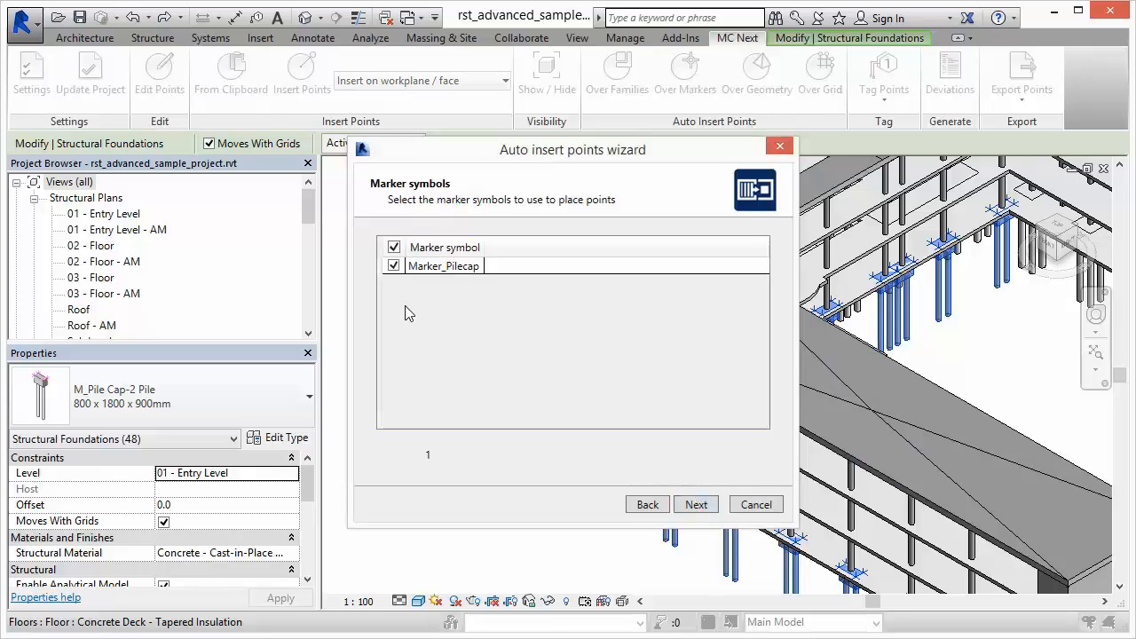
left_click(697, 505)
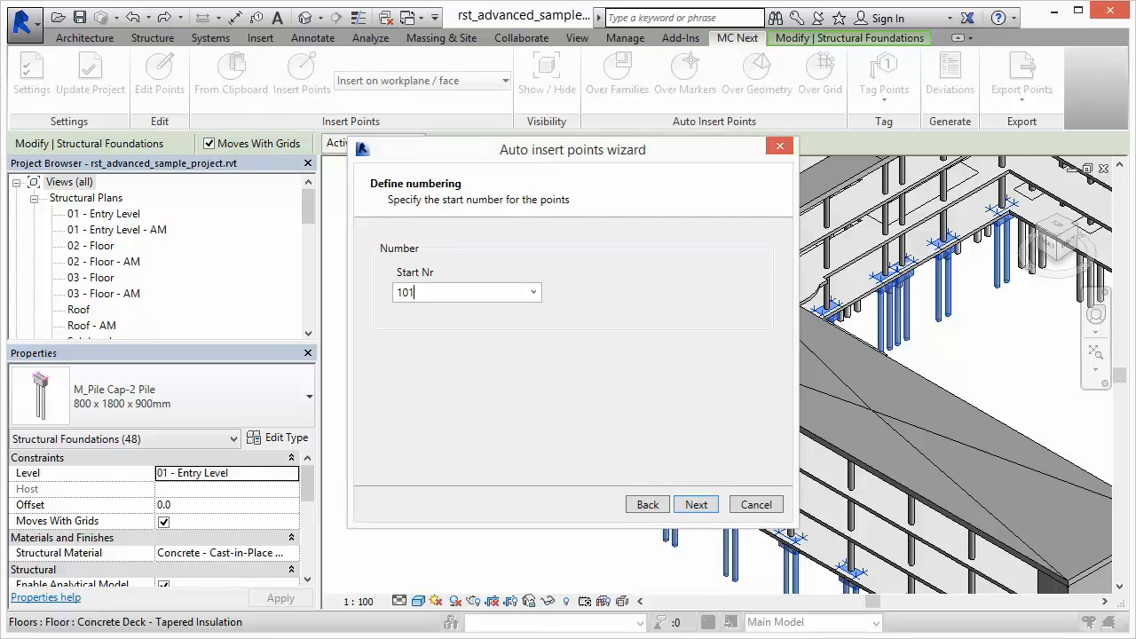
left_click(685, 505)
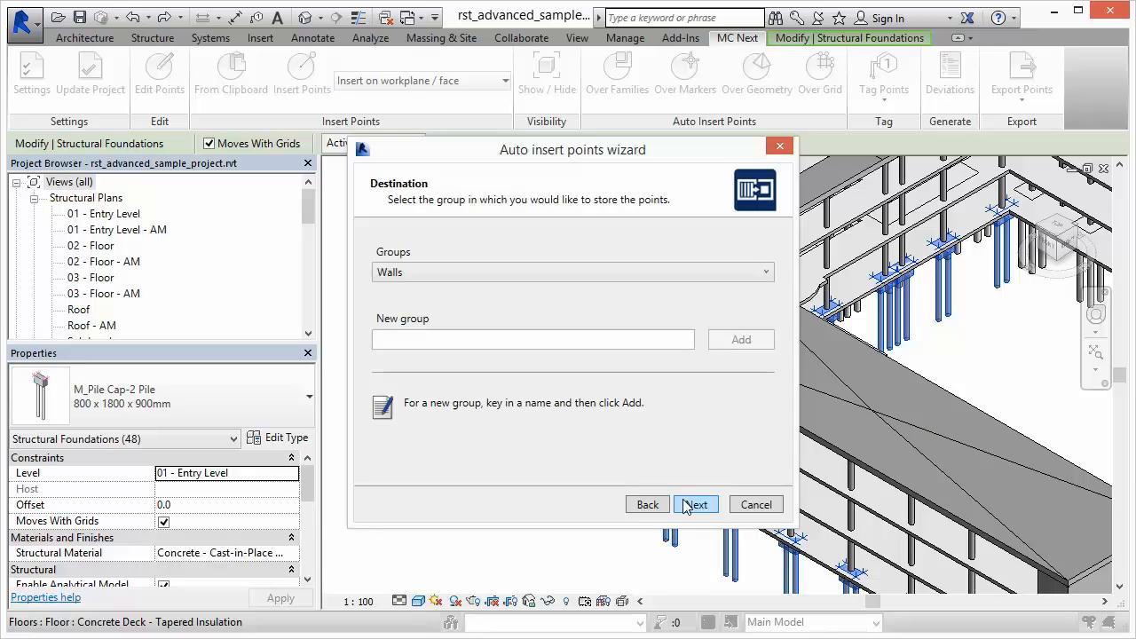
- Add a new point group named Pilecaps and use it as the destination for the points
left_click(451, 341)
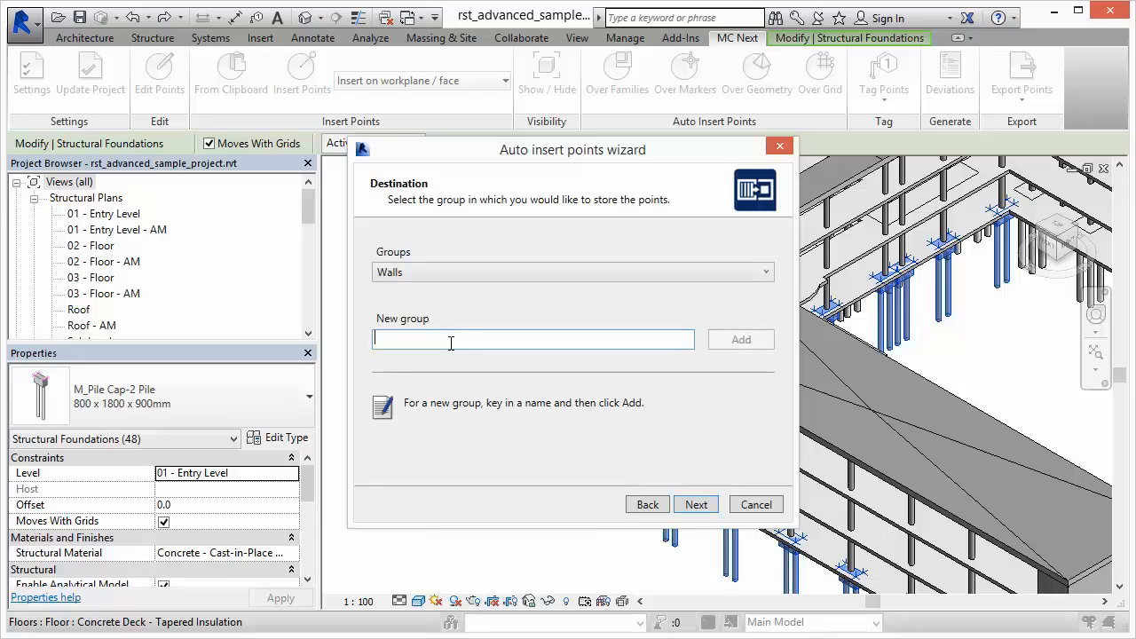
type("Pilecaps")
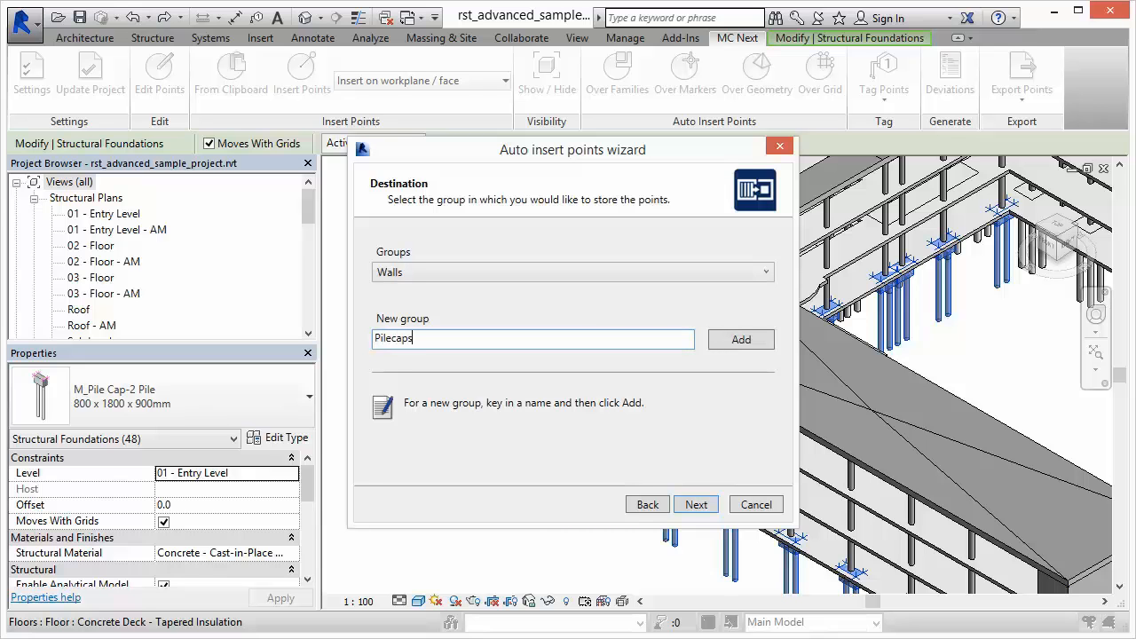
left_click(723, 343)
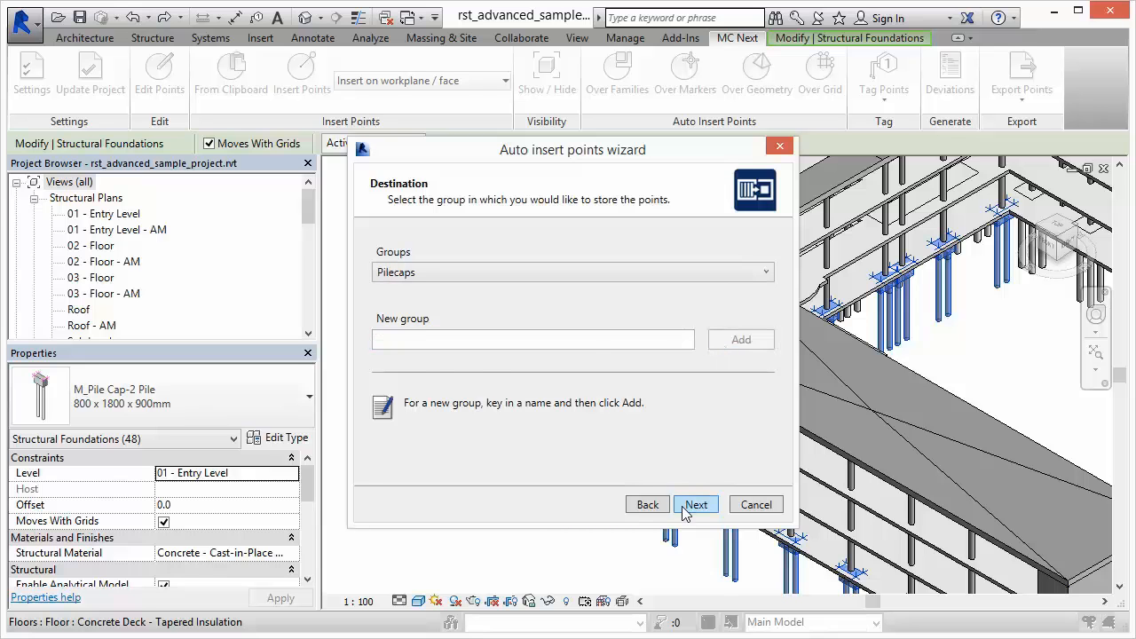
left_click(686, 509)
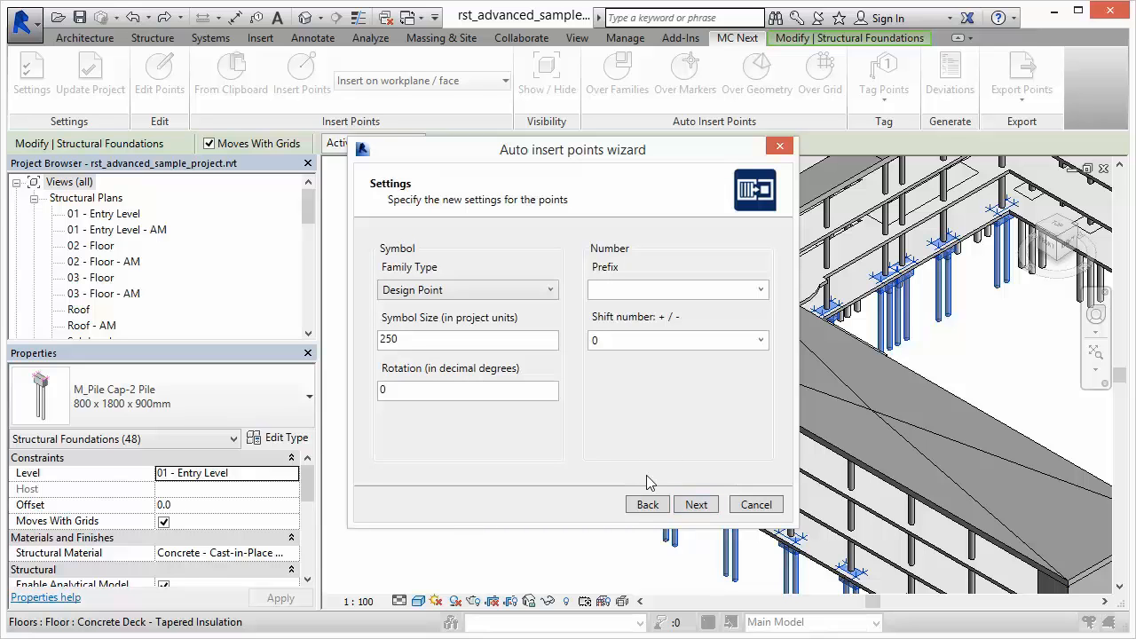
- Keep the point settings and elevation 0, number along the vertical route starting at the lower-left corner, and insert the points on the pile caps
left_click(686, 507)
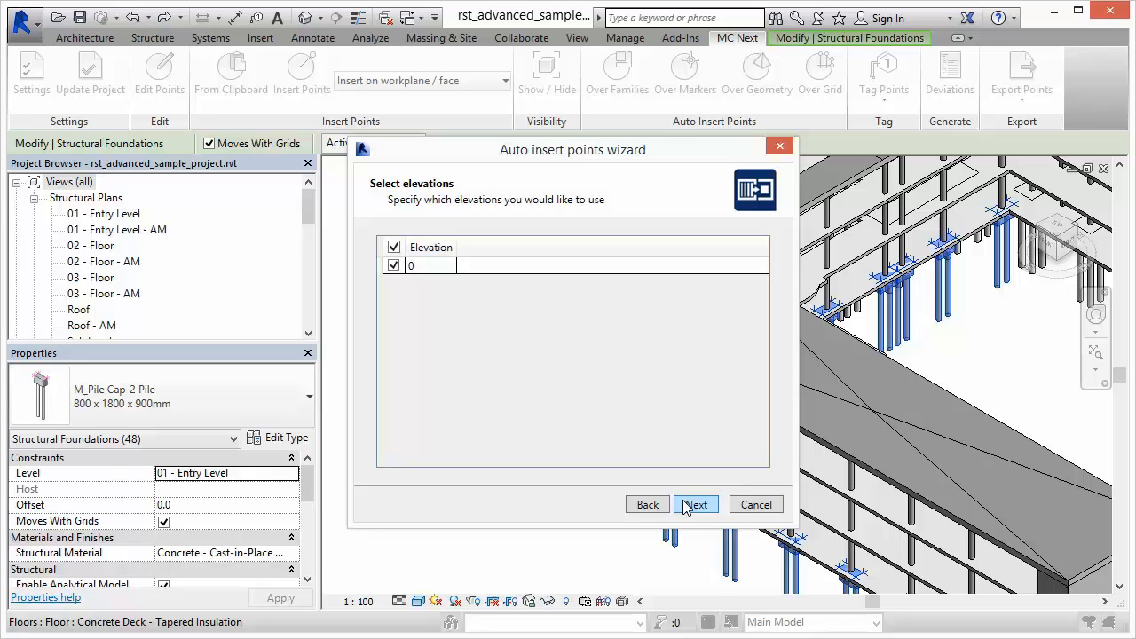
left_click(688, 507)
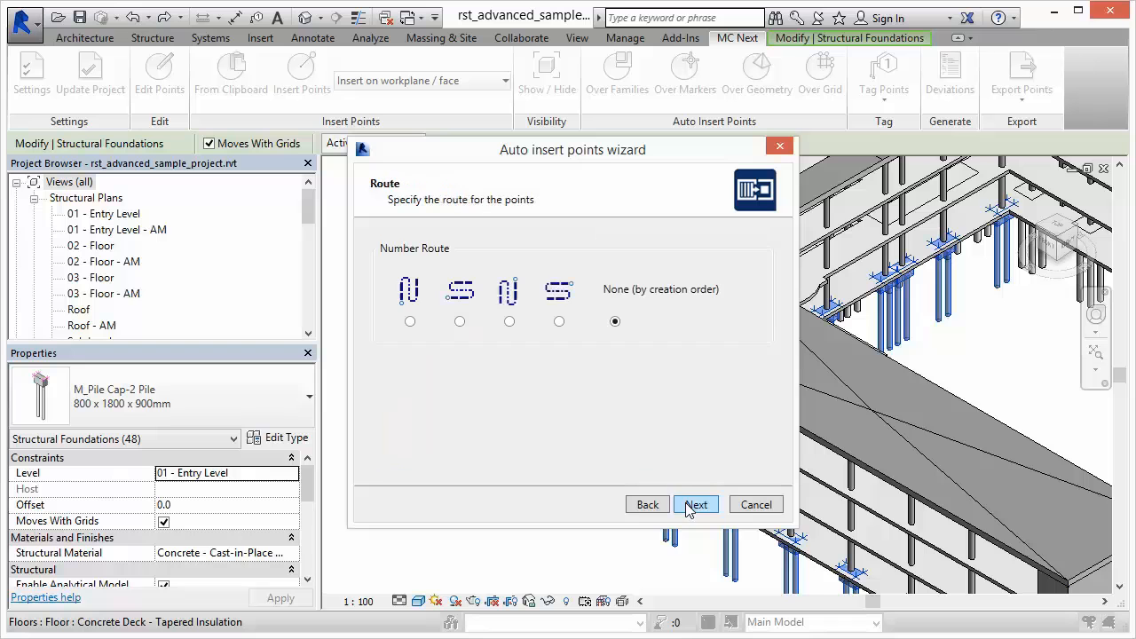
left_click(411, 322)
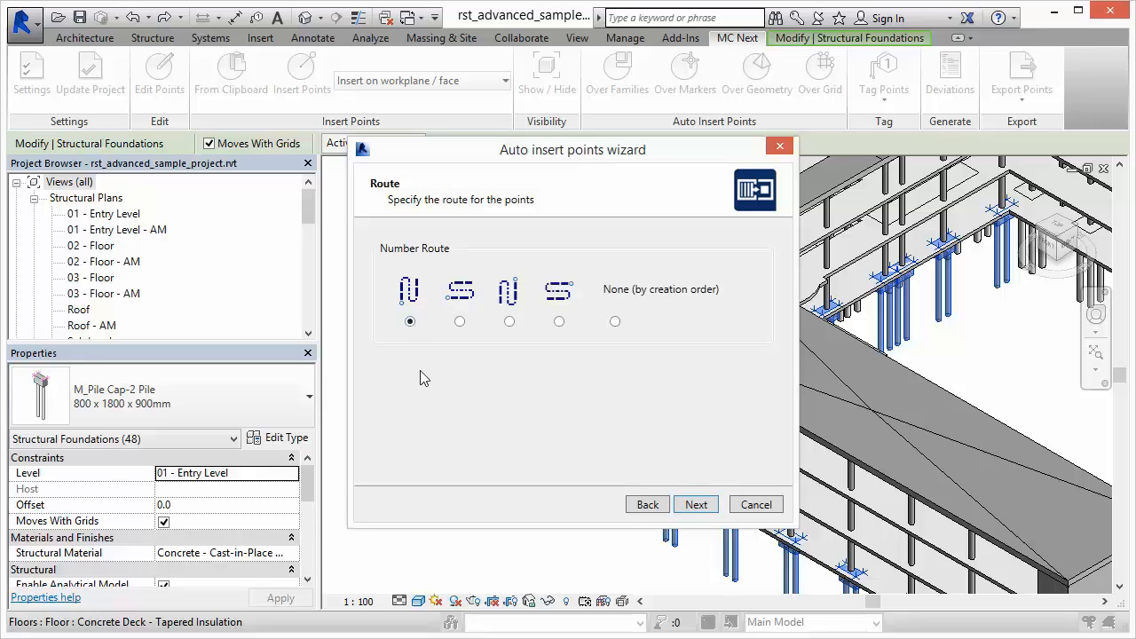
left_click(699, 506)
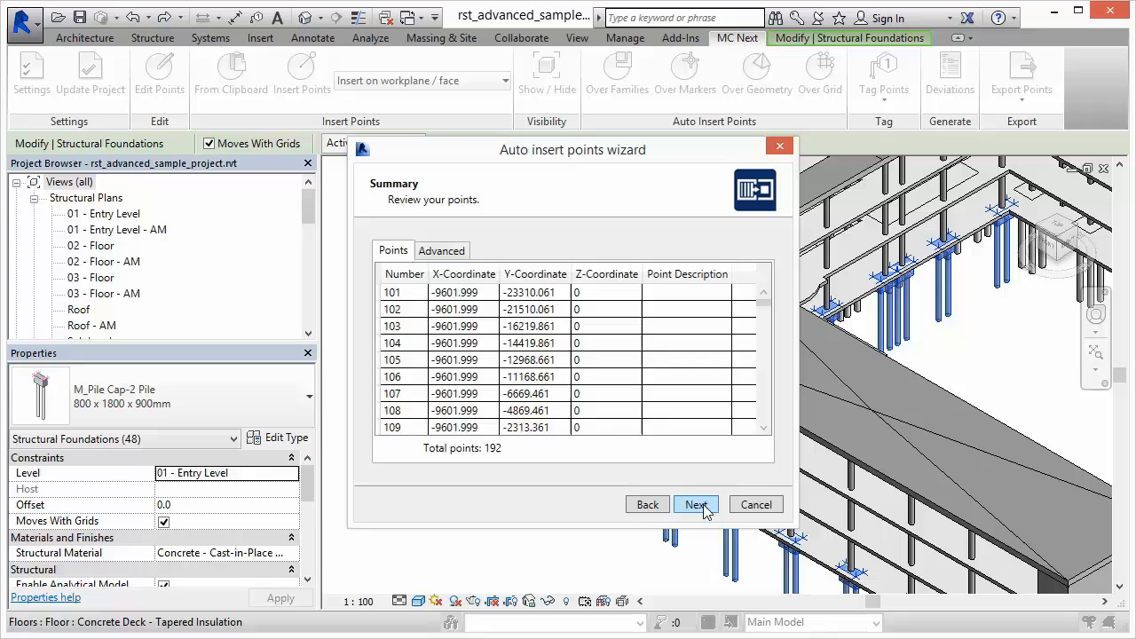
left_click(697, 505)
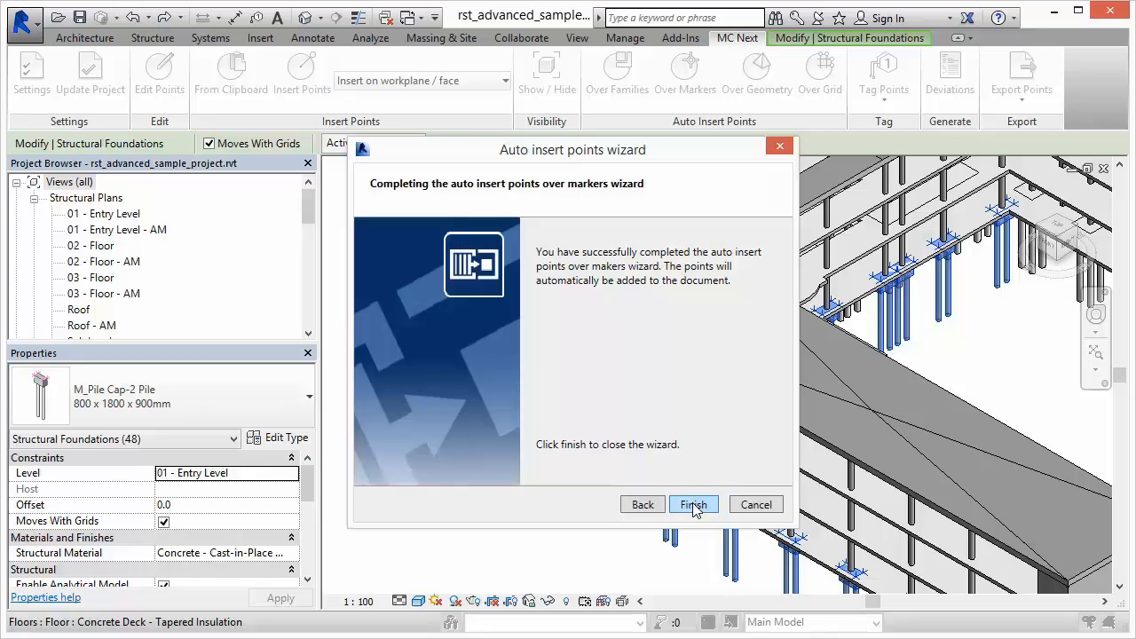
left_click(694, 505)
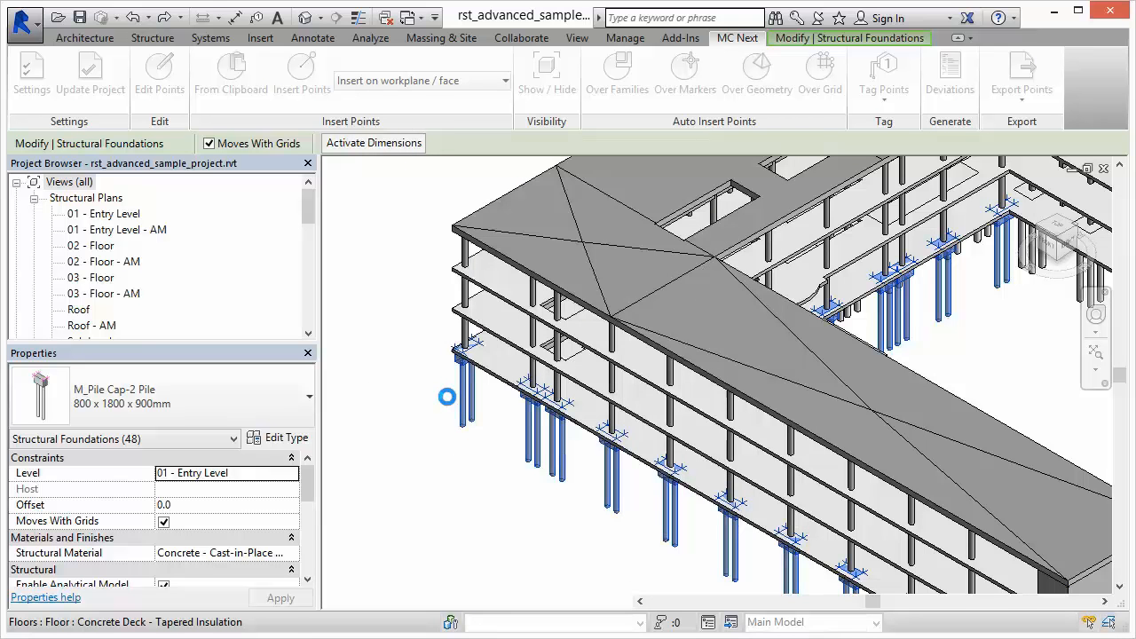
scroll(449, 350, "up", 8)
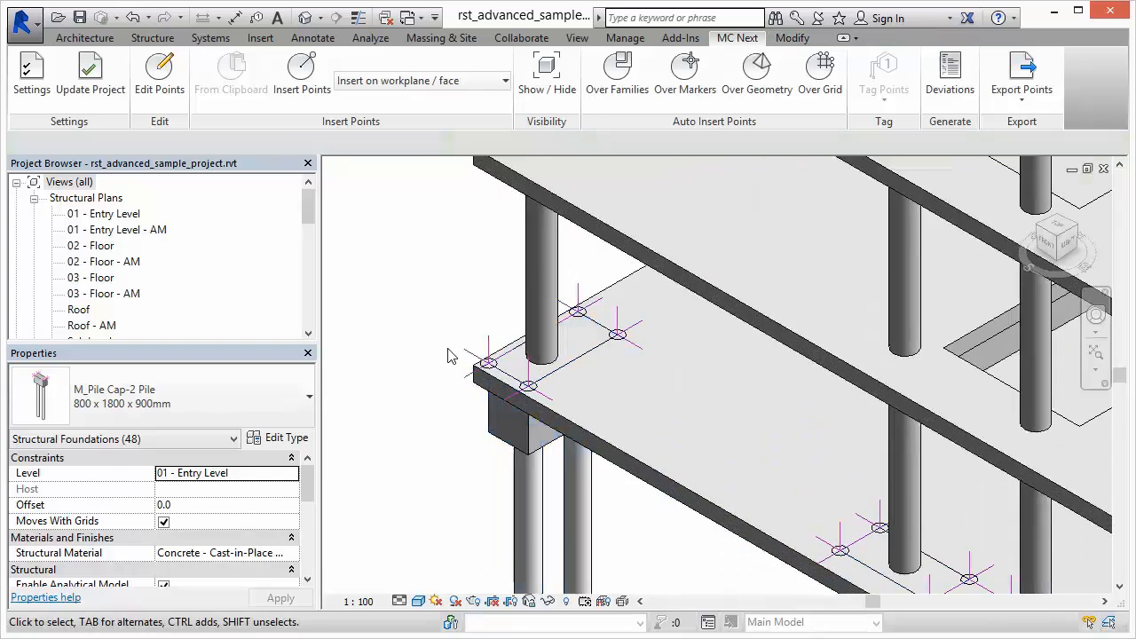
left_click(449, 353)
- Start automatic point insertion over families and place a design point at the bottom center of a 450mm M_Concrete-Round-Column
scroll(435, 346, "down", 5)
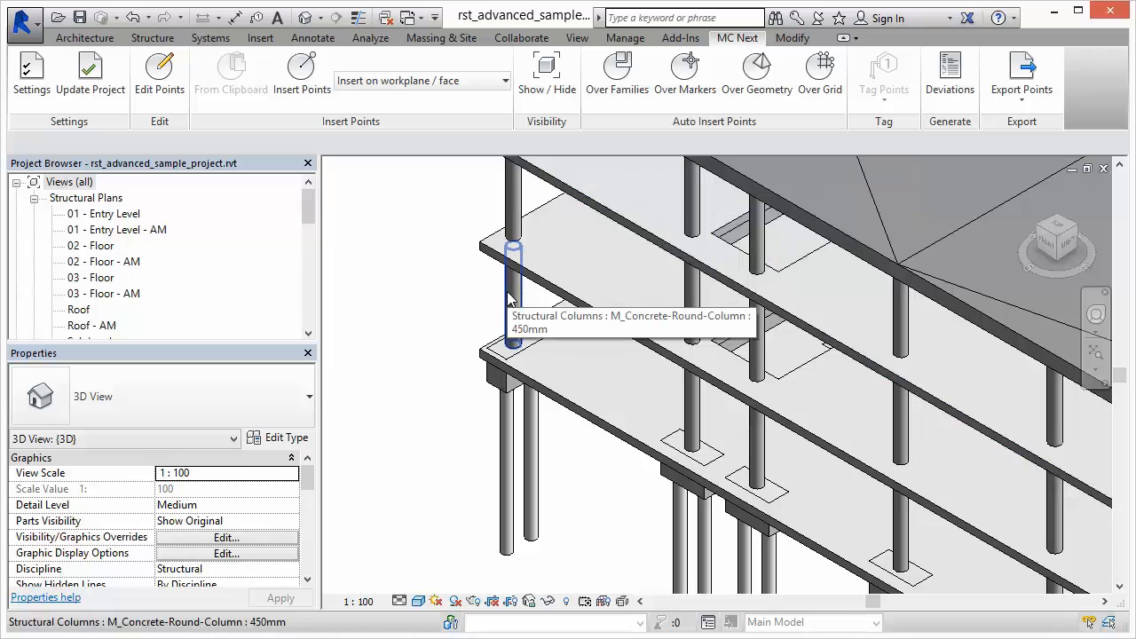
left_click(606, 97)
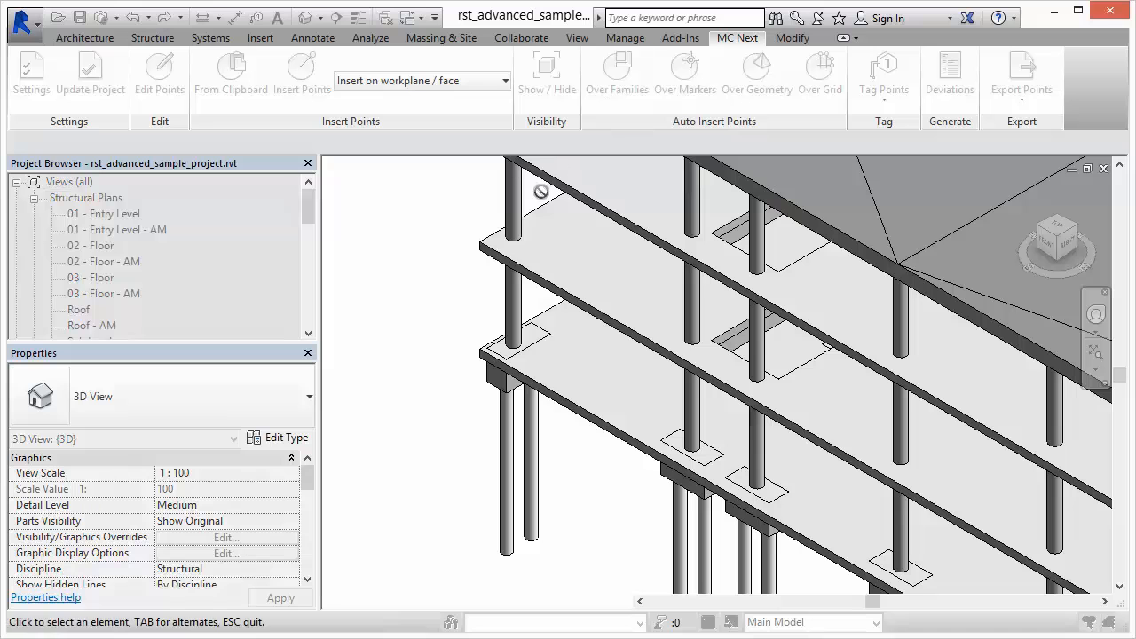
left_click(513, 302)
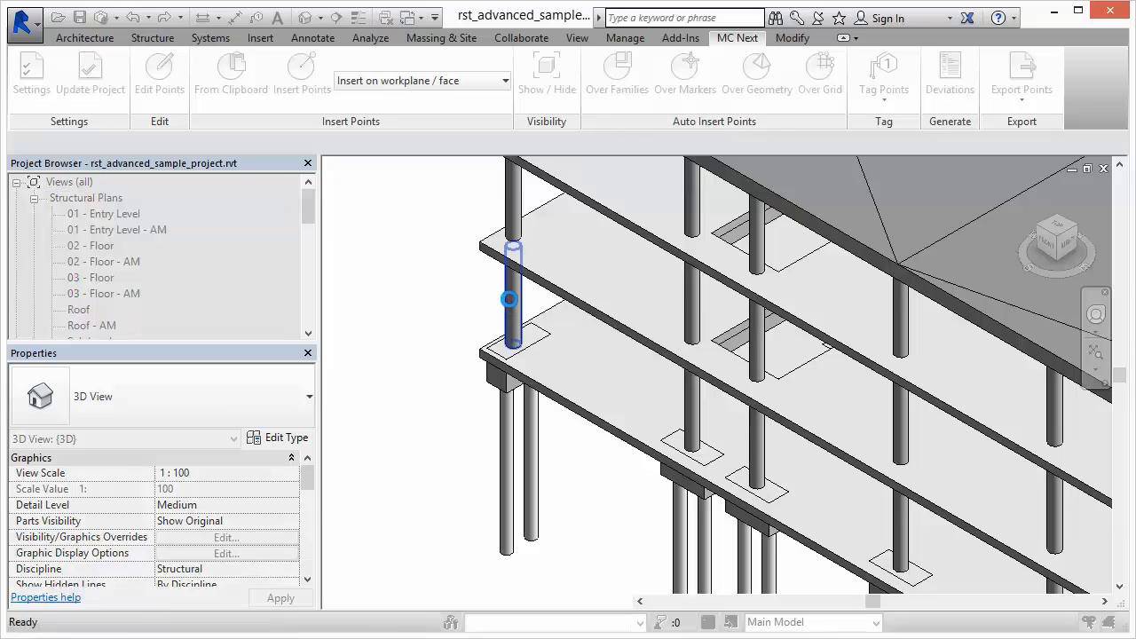
middle_click_drag(606, 343, 731, 456, "shift")
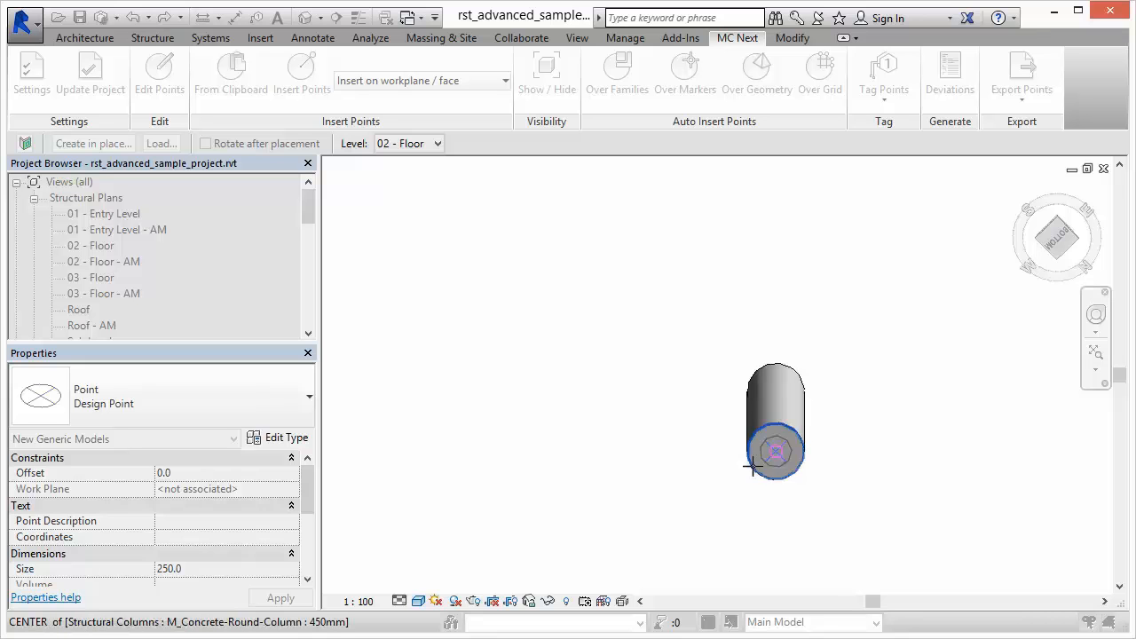
middle_click_drag(728, 399, 688, 364, "shift")
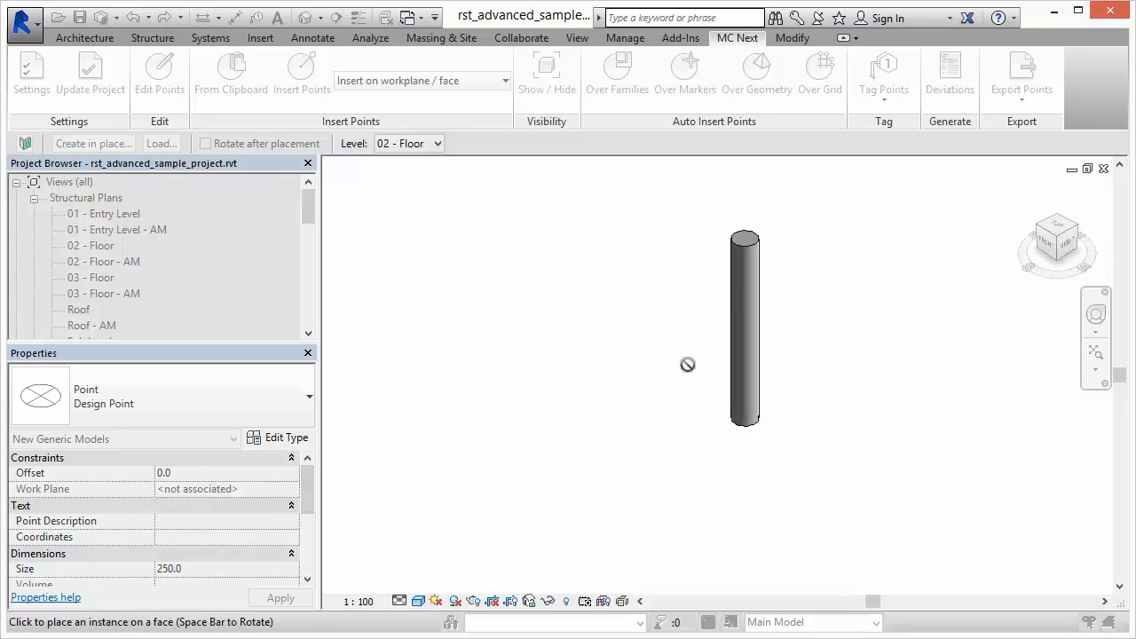
key("Escape")
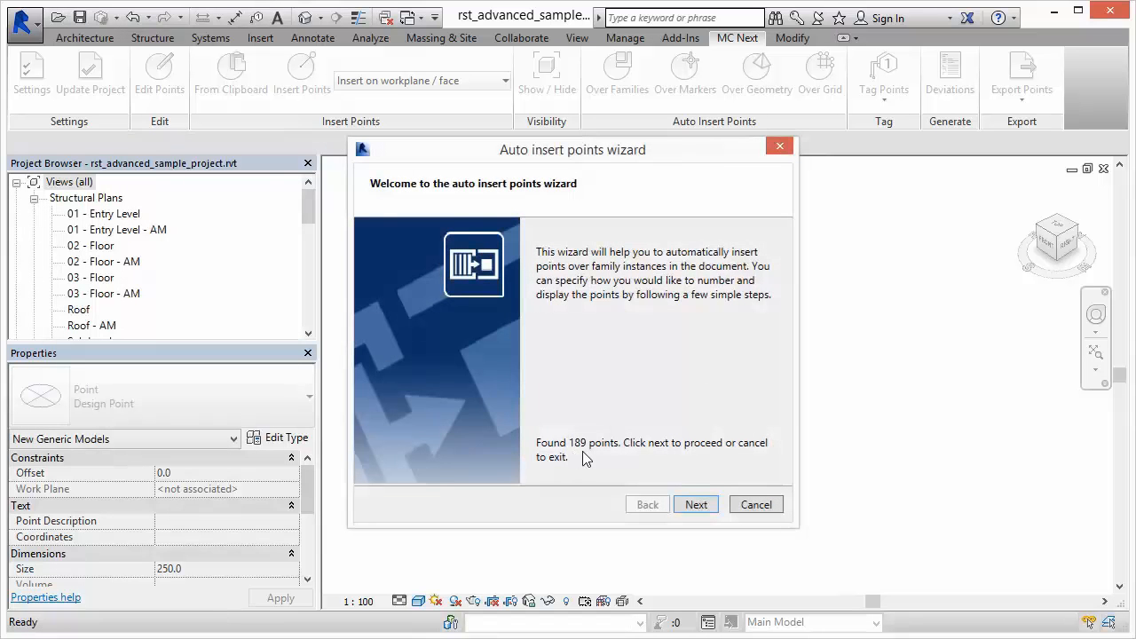
- Proceed with the points found on the round columns and set their start number to 301
left_click(686, 506)
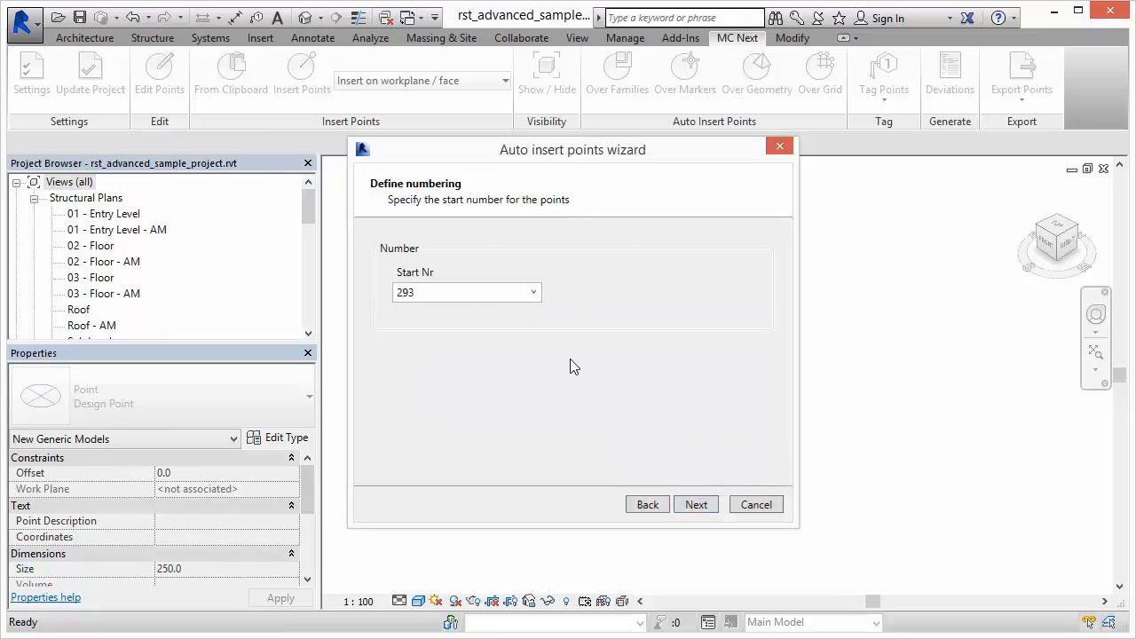
double_click(454, 294)
type("301")
left_click(698, 504)
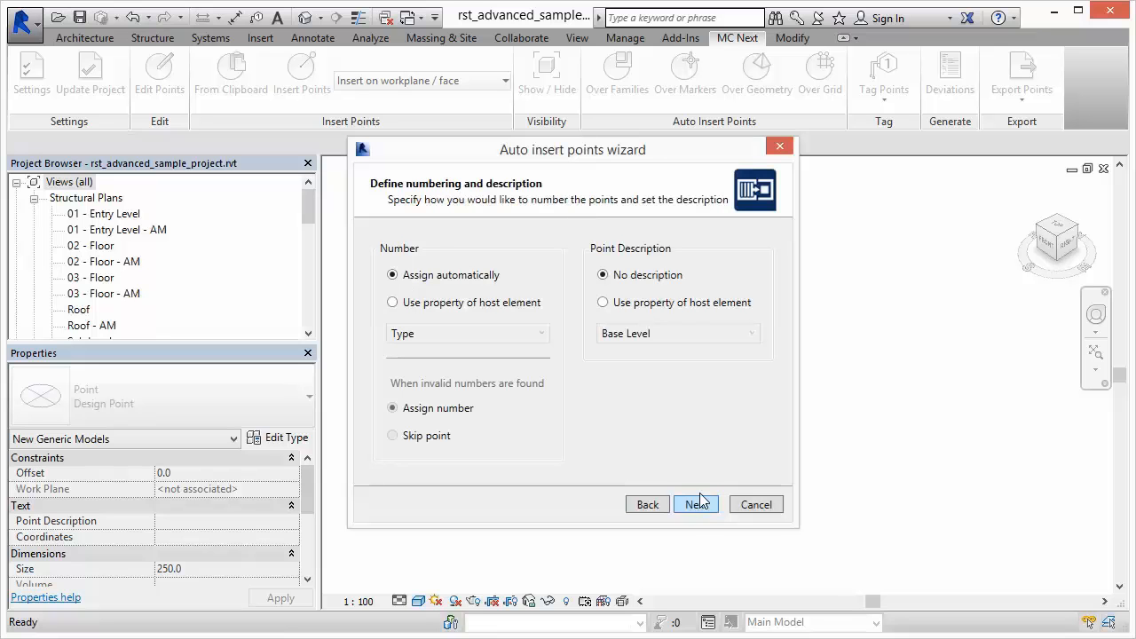
- Keep automatic numbering and use the host element's Column Location Mark property as the point description
left_click(679, 304)
left_click(715, 334)
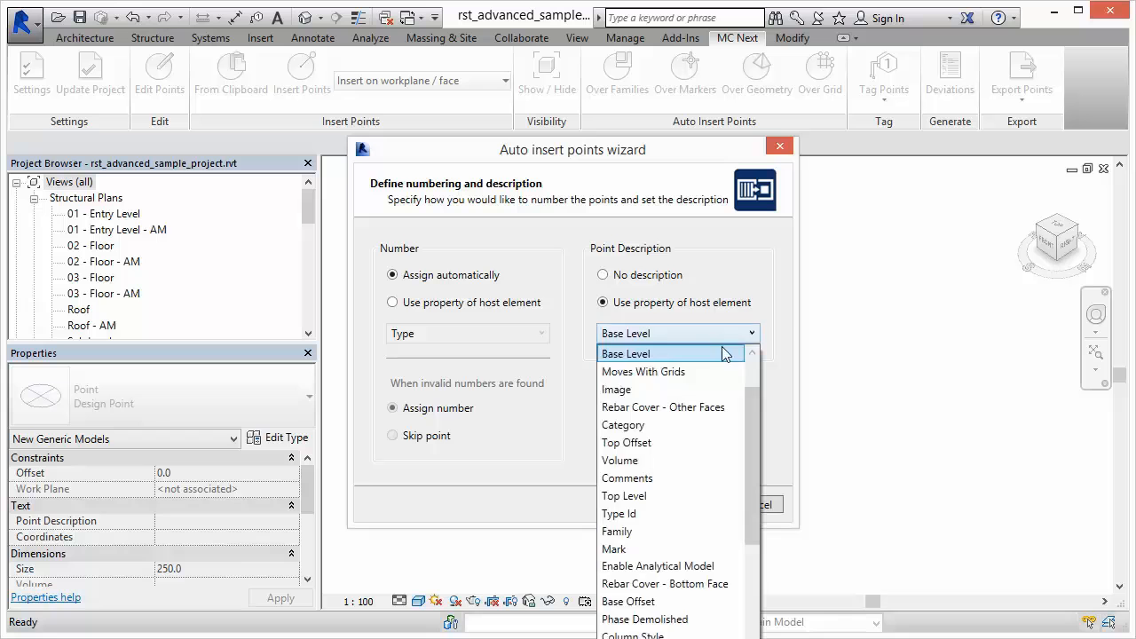
left_click_drag(750, 453, 749, 428)
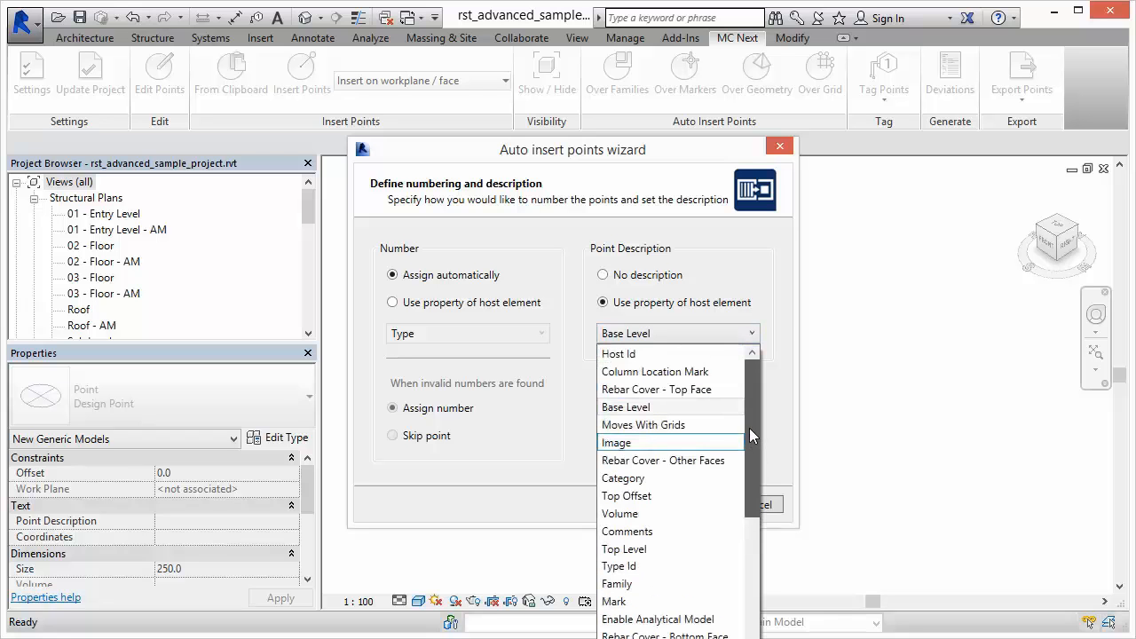
left_click(670, 373)
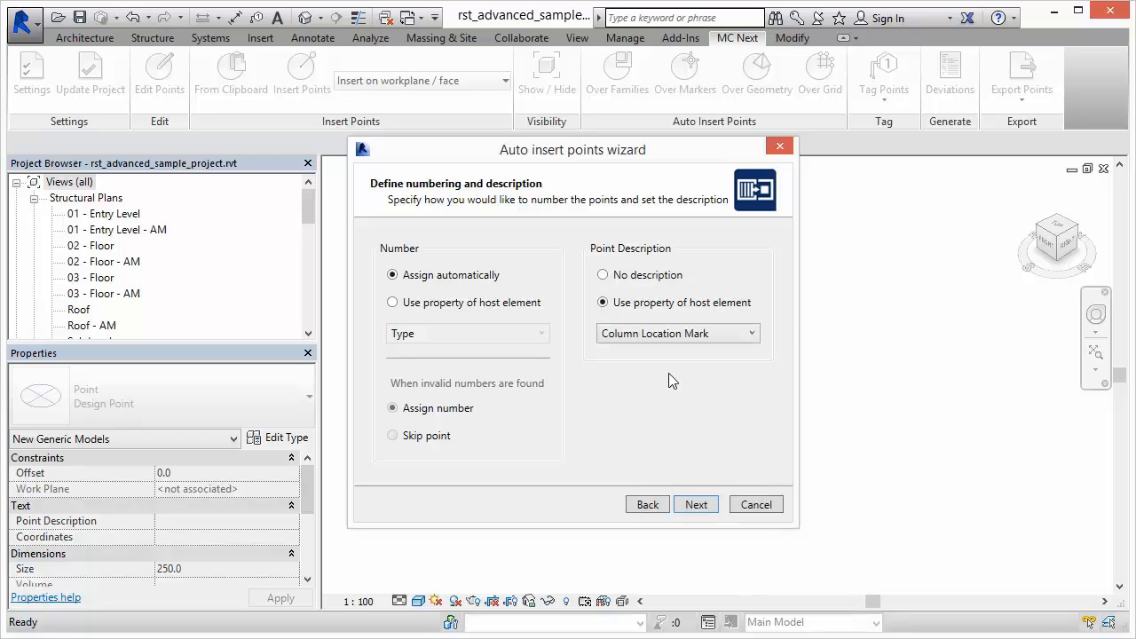
left_click(685, 504)
- Add a new point group named Columns and use it as the destination for the points
left_click(526, 340)
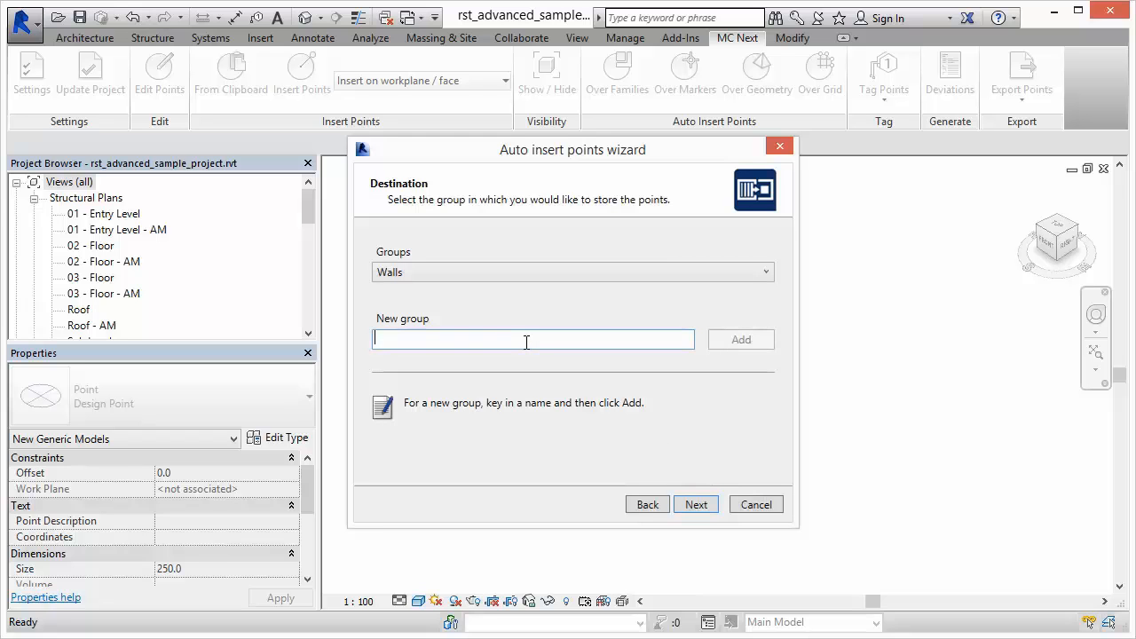
type("Columns")
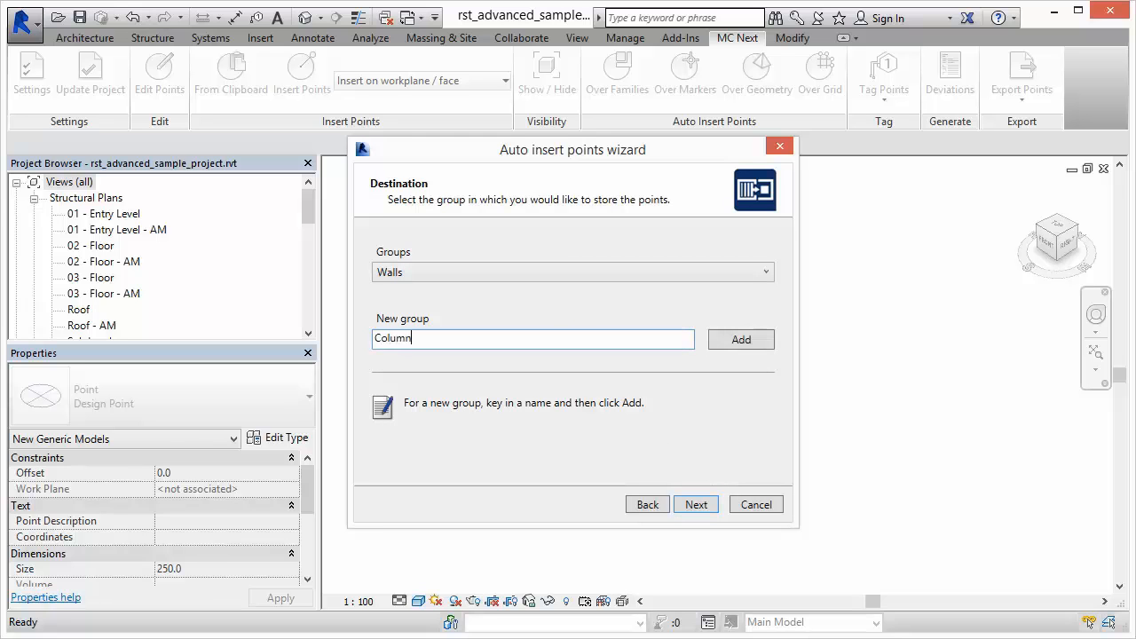
left_click(716, 343)
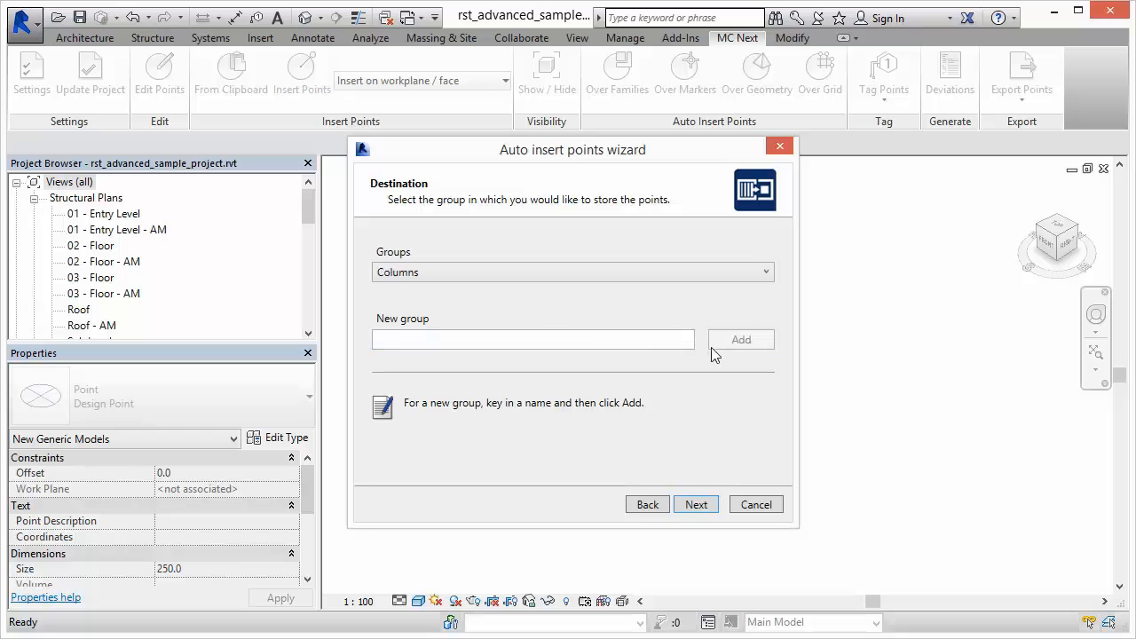
left_click(700, 504)
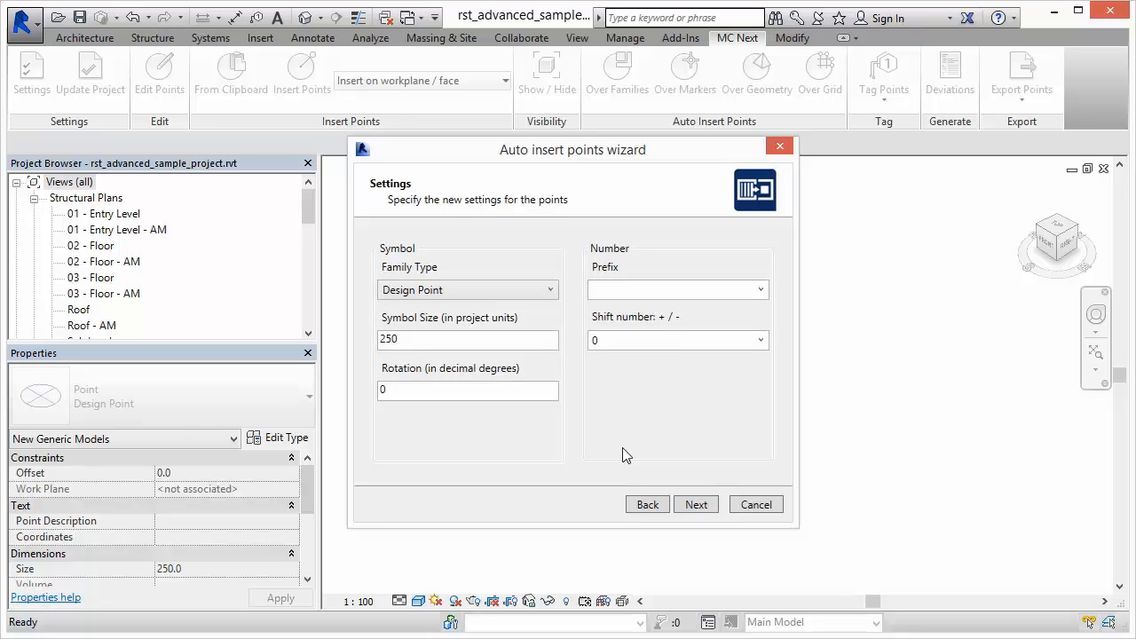
- Keep the Design Point symbol settings and limit the column points to elevation 0 only
left_click(695, 505)
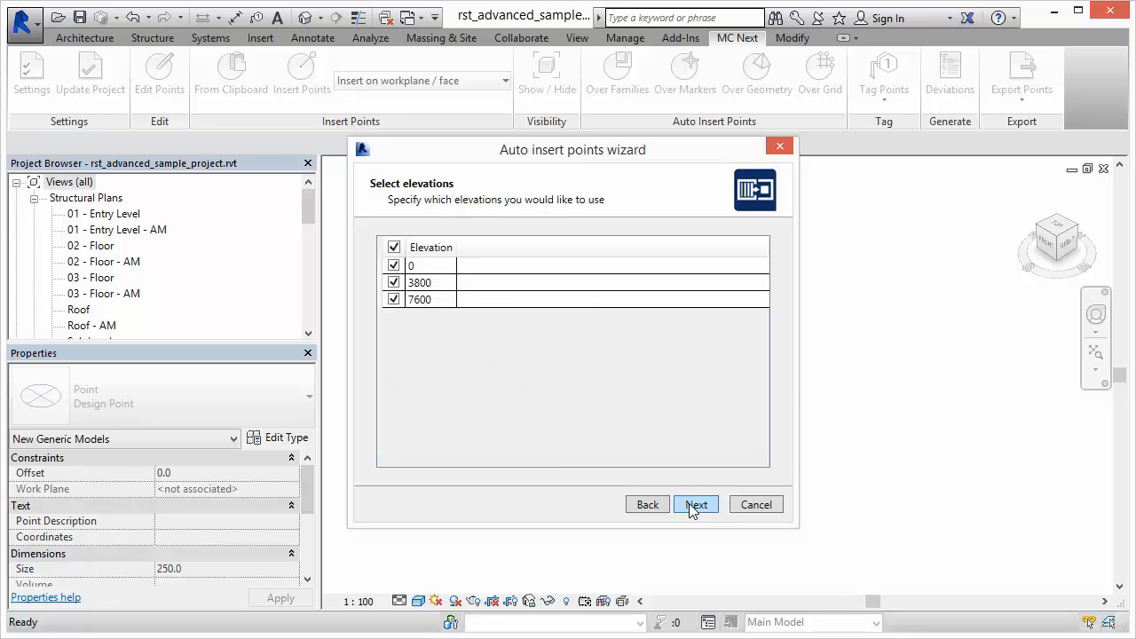
left_click(393, 247)
left_click(395, 266)
left_click(394, 268)
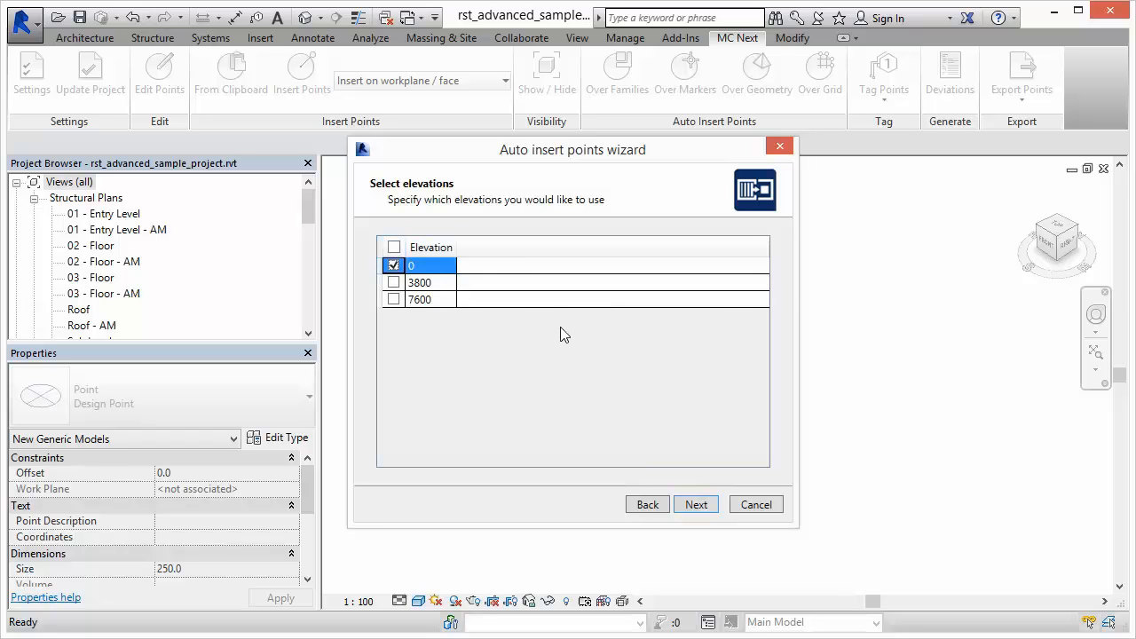
left_click(692, 508)
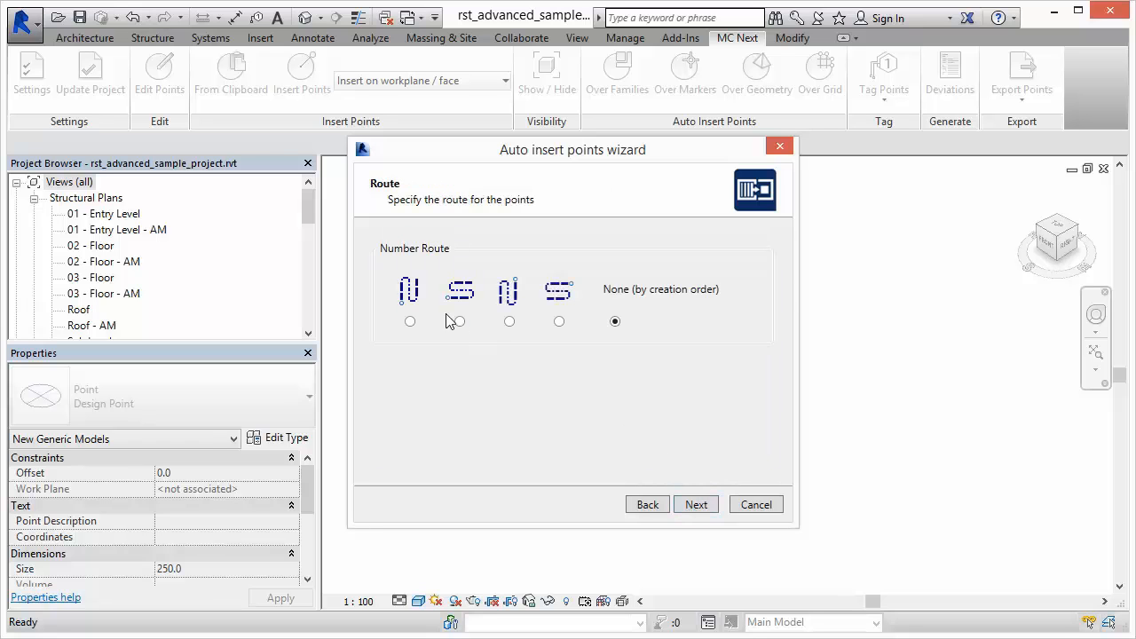
- Number the points along the vertical route starting at the lower-left corner and insert them on the columns
left_click(410, 321)
left_click(700, 505)
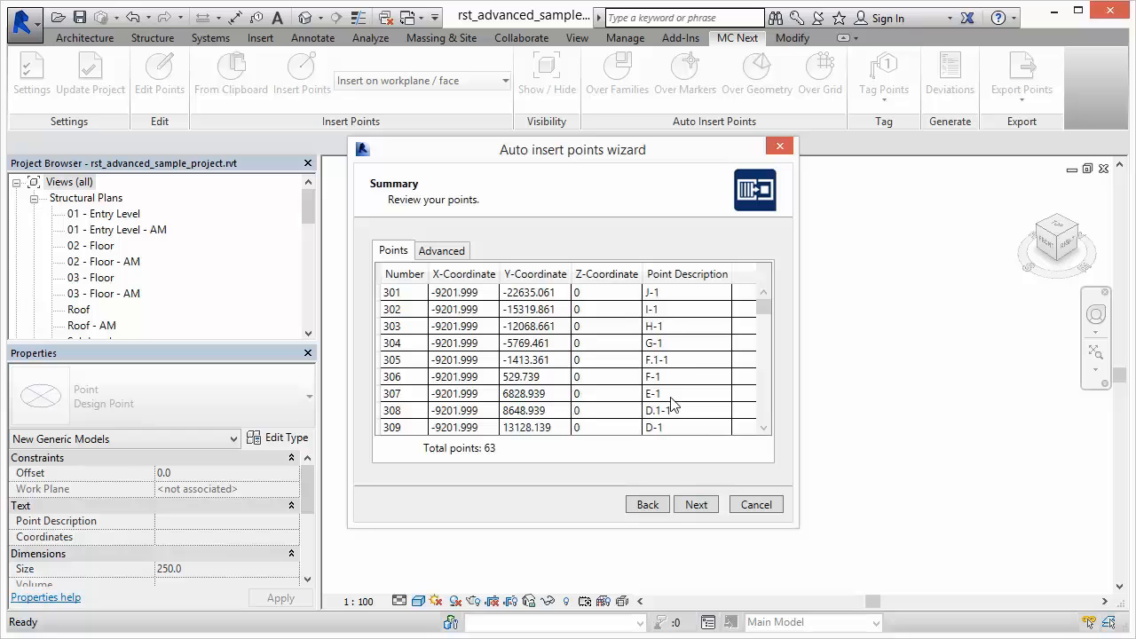
left_click(691, 506)
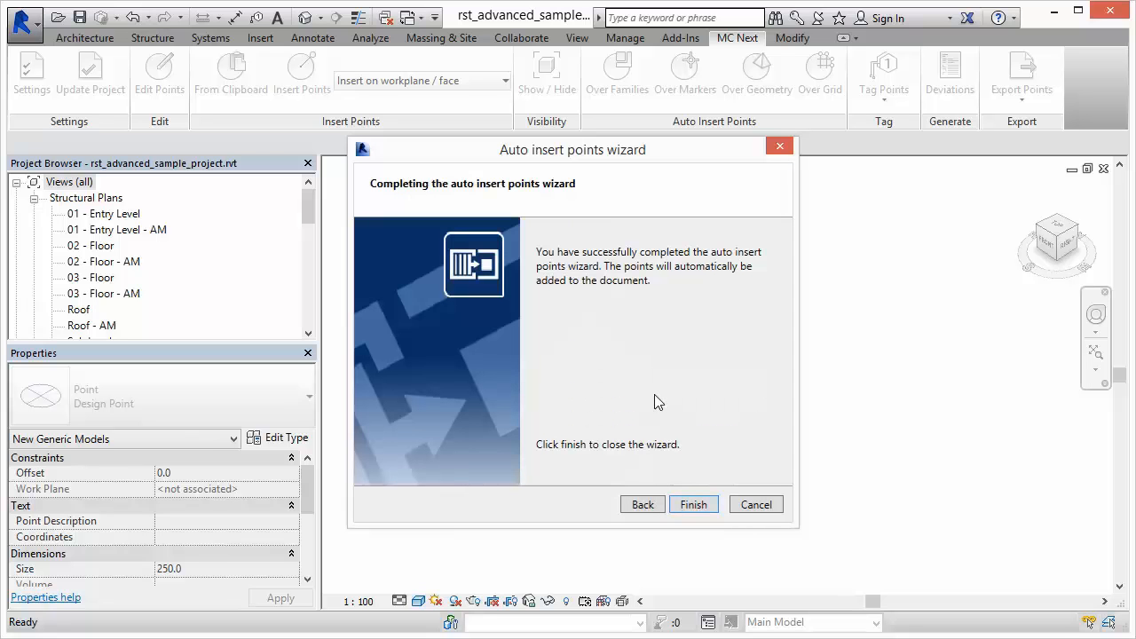
left_click(695, 506)
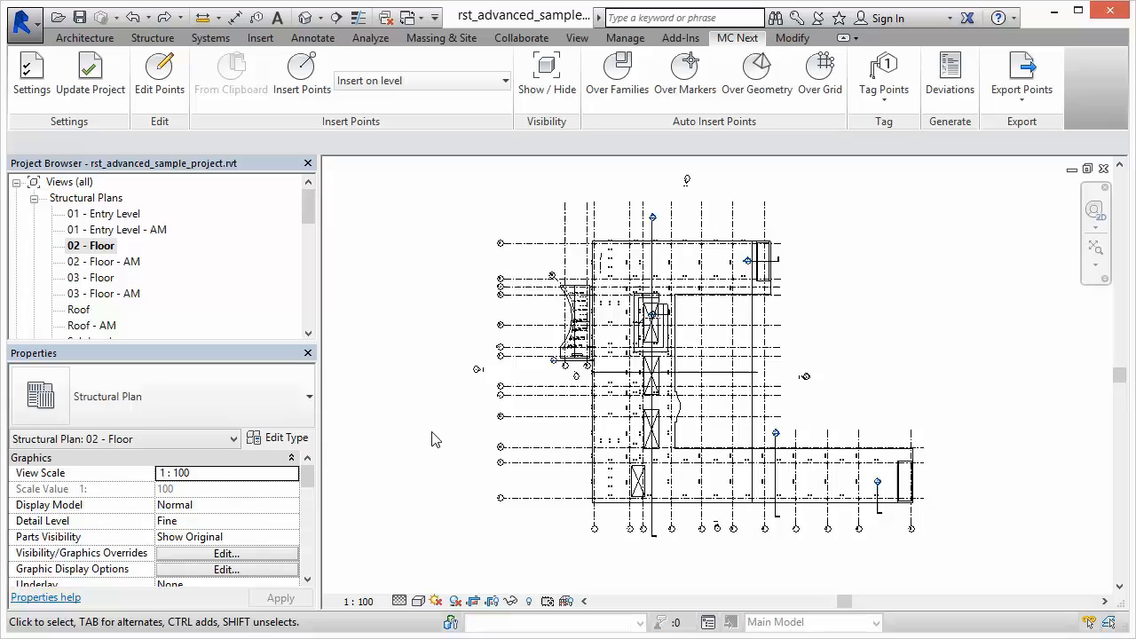
- In the 02 - Floor structural plan, select the Generic Concrete 300mm floor and start automatic point insertion over geometry
scroll(666, 417, "up", 5)
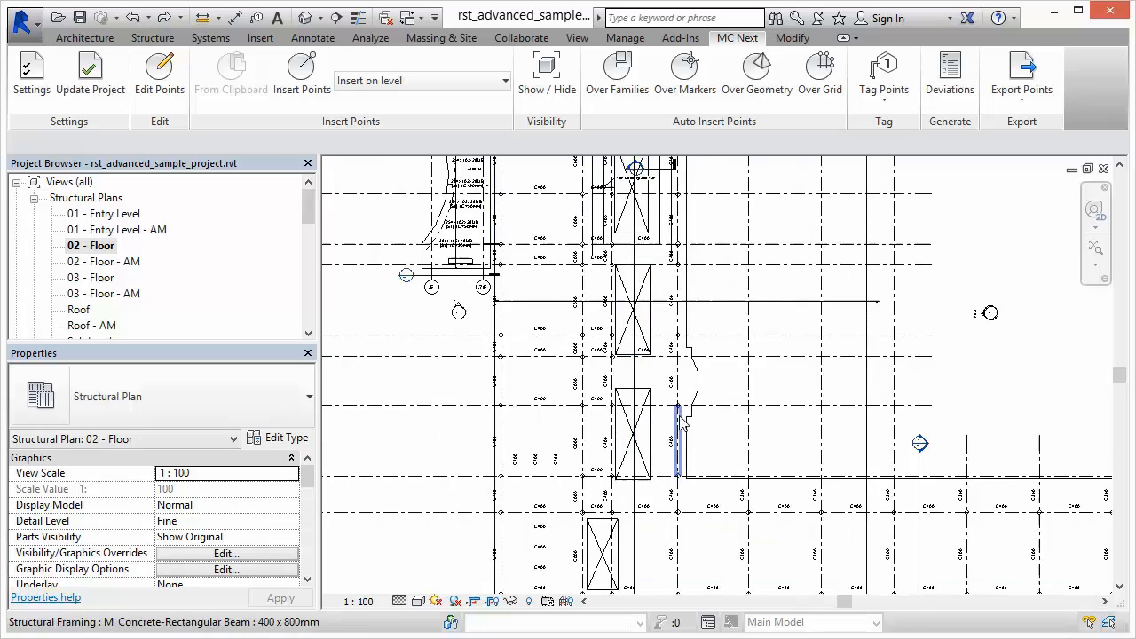
left_click(708, 384)
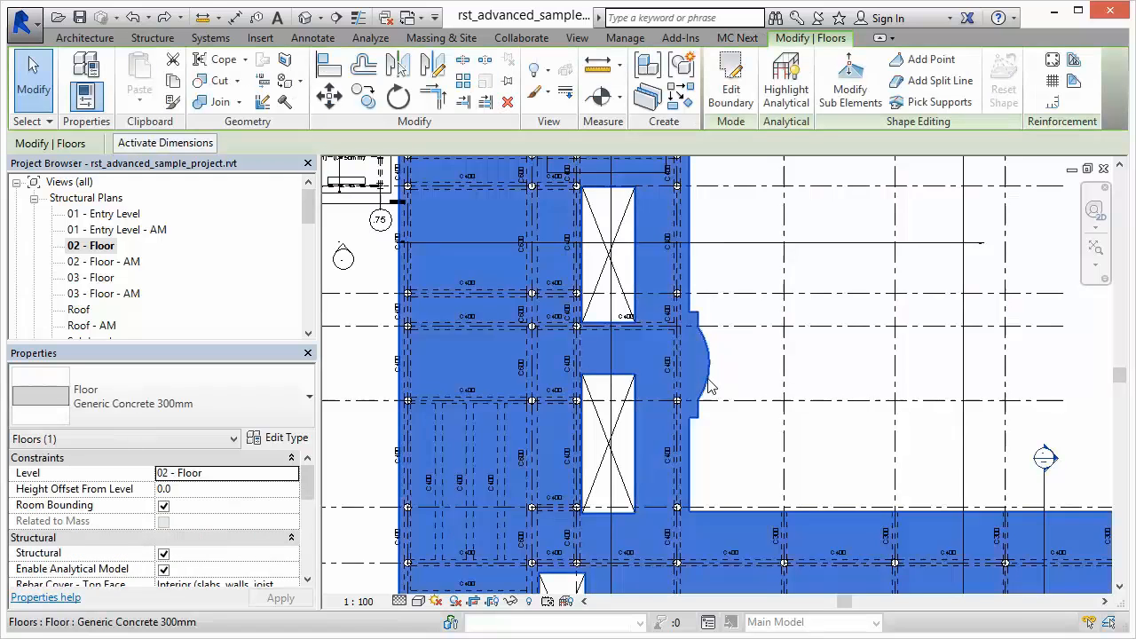
scroll(706, 391, "down", 3)
scroll(691, 401, "down", 2)
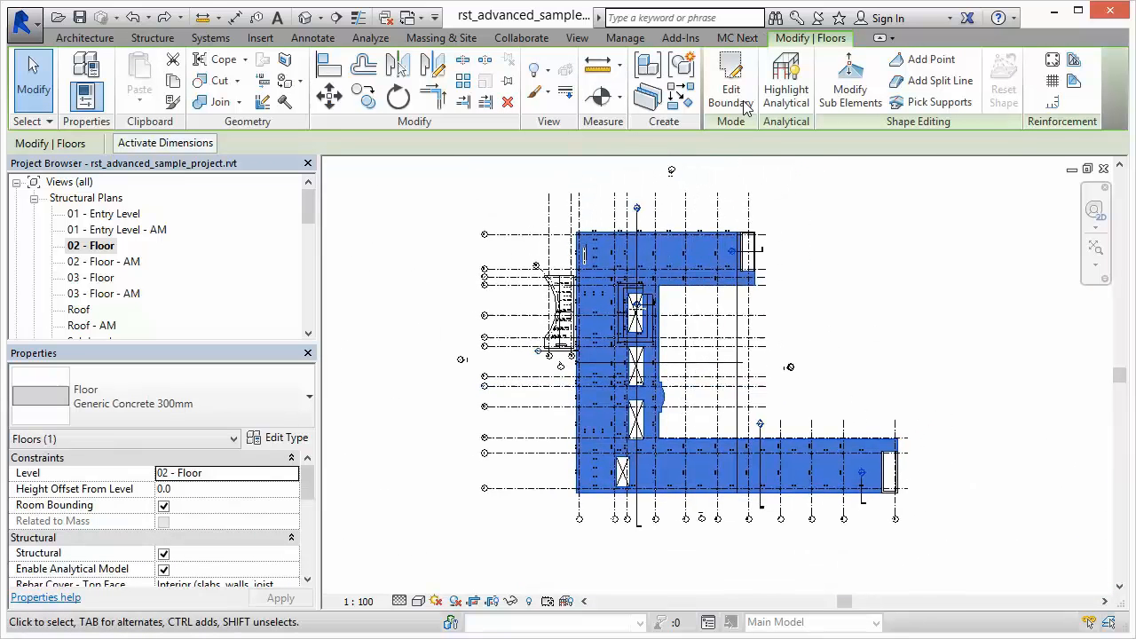
left_click(737, 37)
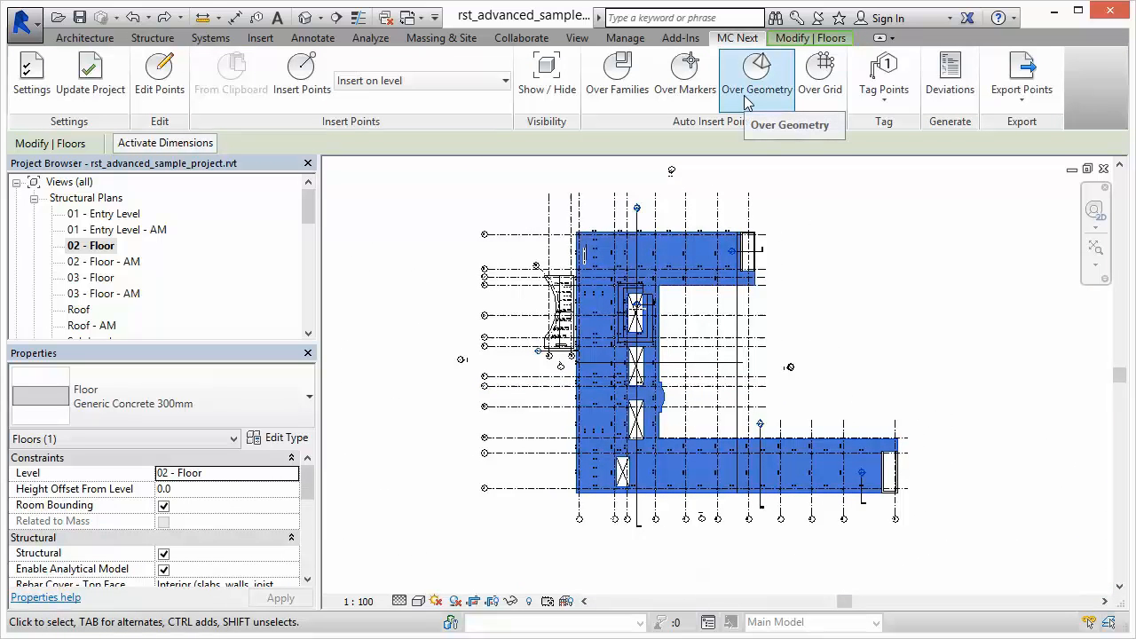
left_click(756, 80)
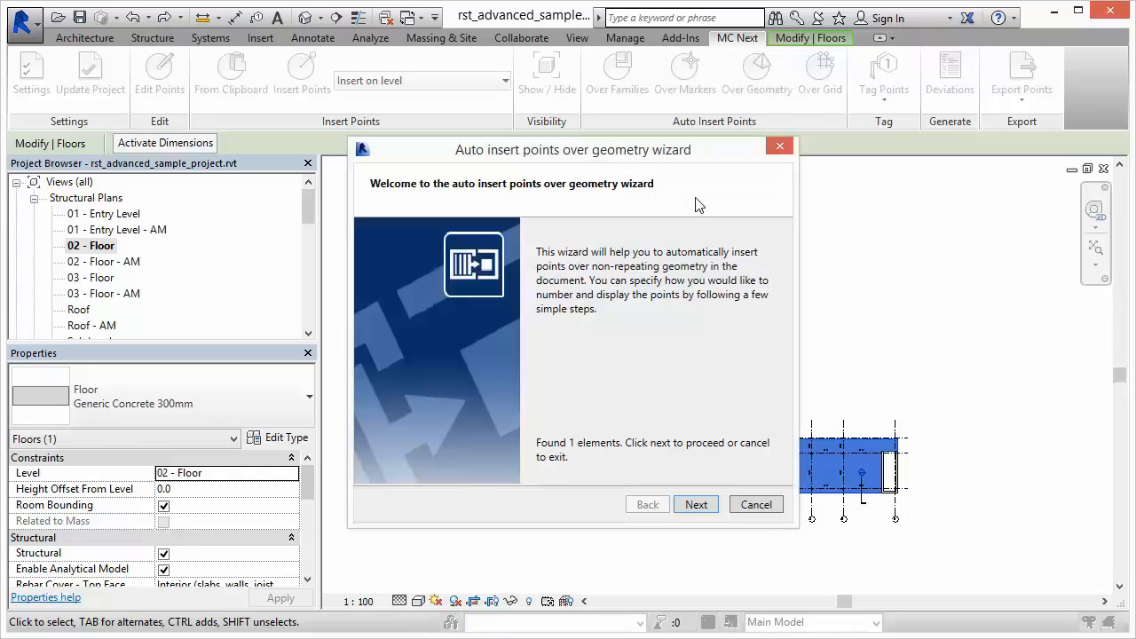
- Set the start number to 401 and use vertex / segment points on lines, arcs and splines, with 12 arc segments and distance 1000
left_click(683, 503)
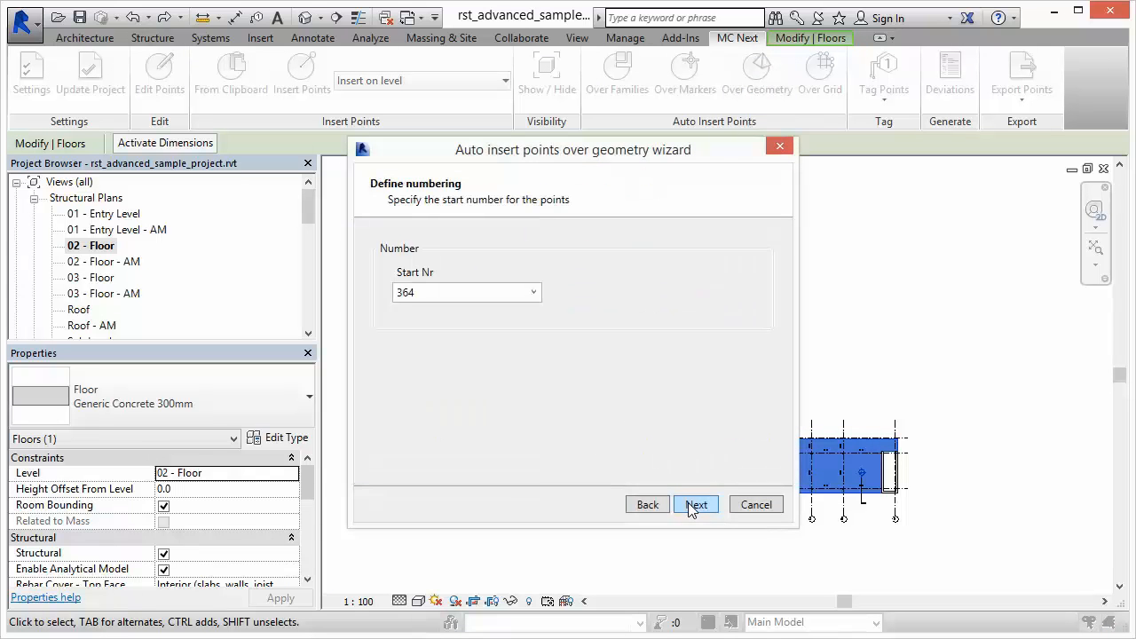
double_click(453, 296)
type("401")
left_click(695, 504)
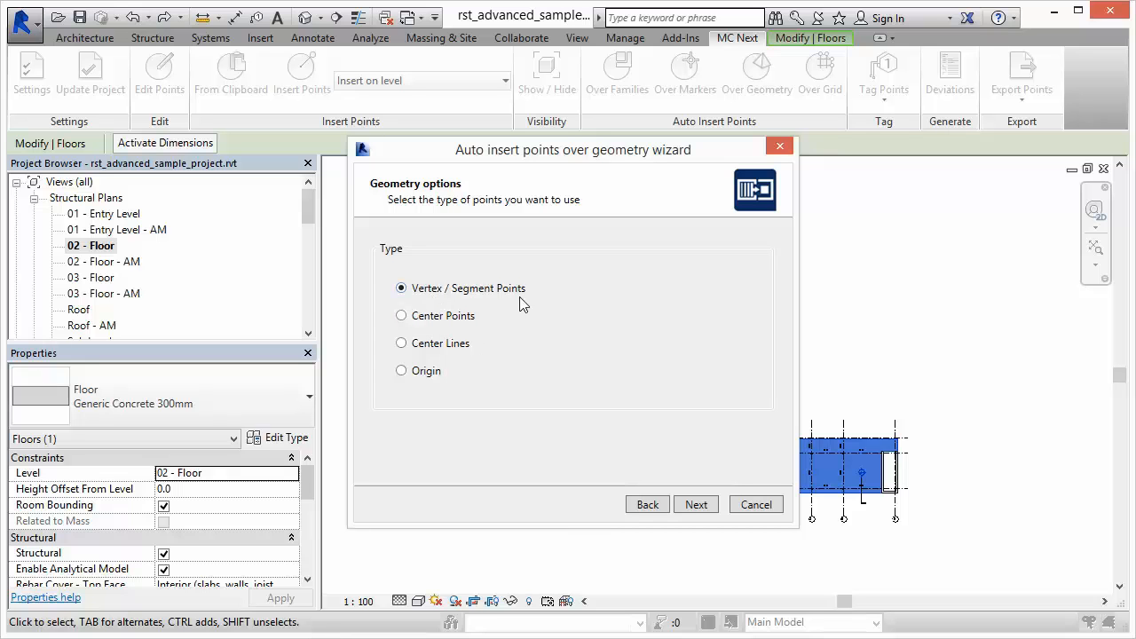
left_click(695, 504)
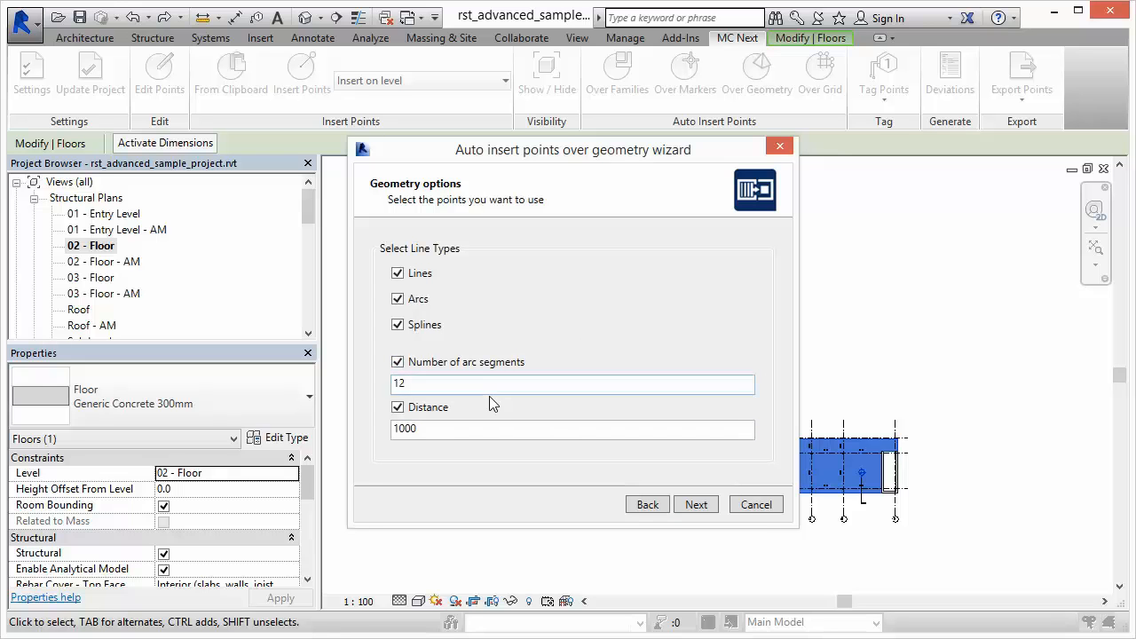
left_click(698, 504)
- Add a new point group named Floor2 and use it as the destination for the floor points
left_click(537, 340)
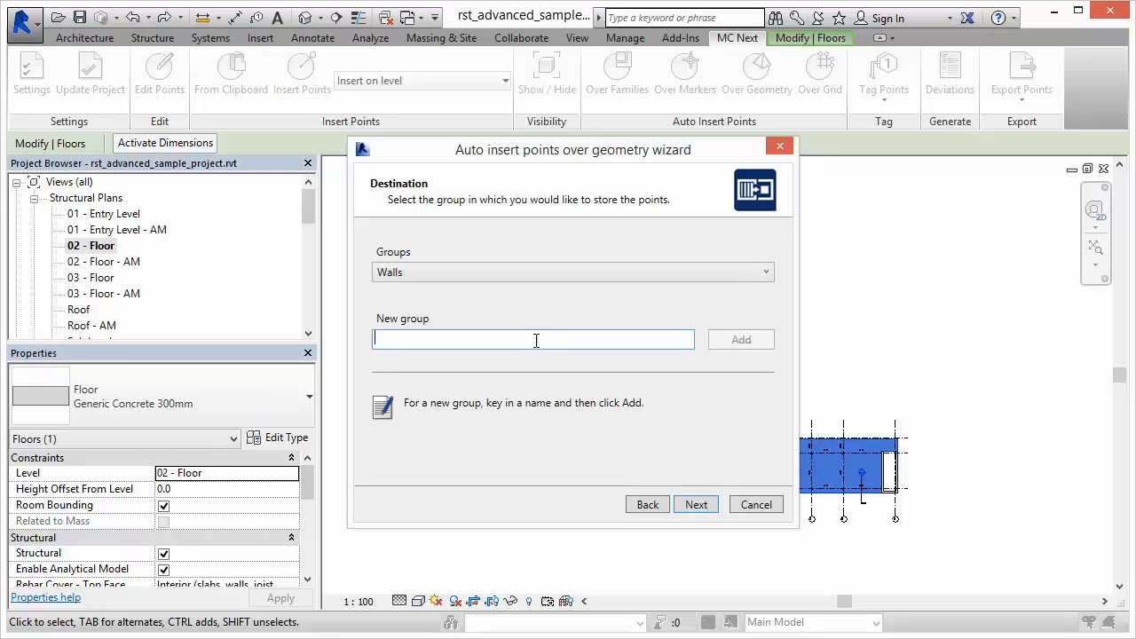
type("Floor2")
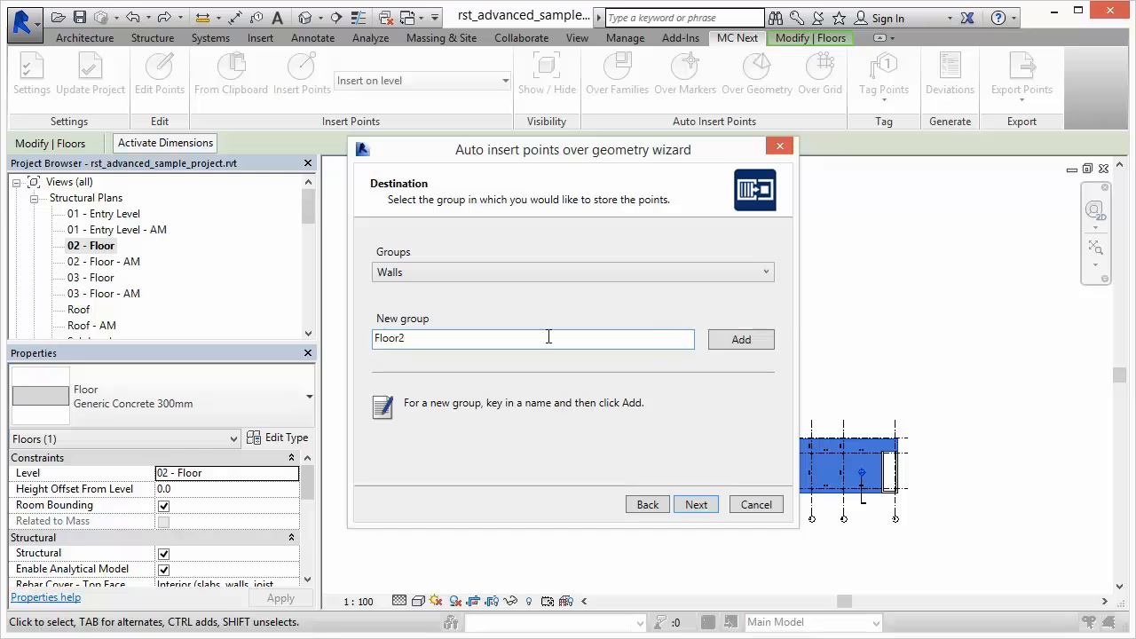
left_click(720, 340)
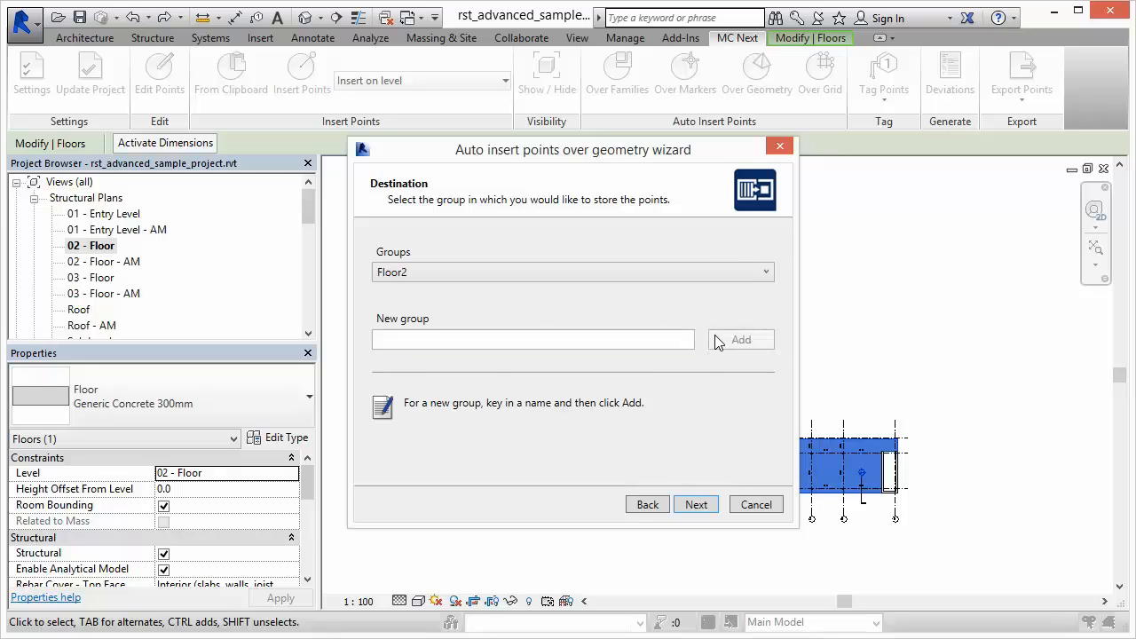
left_click(684, 505)
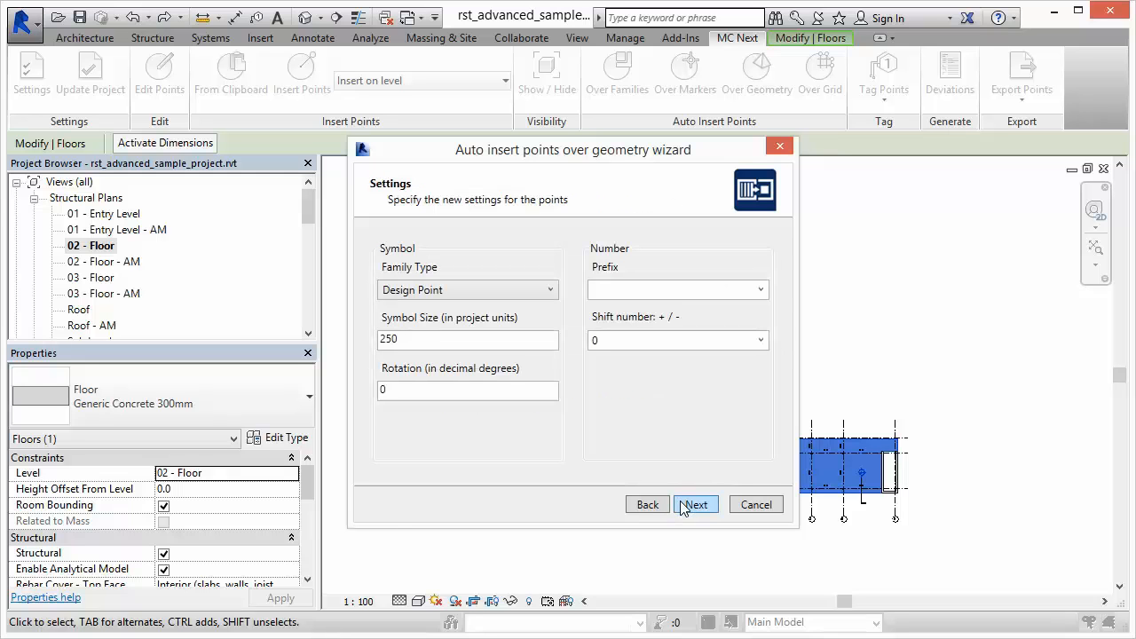
- Keep the Design Point symbol settings and limit the floor points to elevation 3800 only
left_click(693, 506)
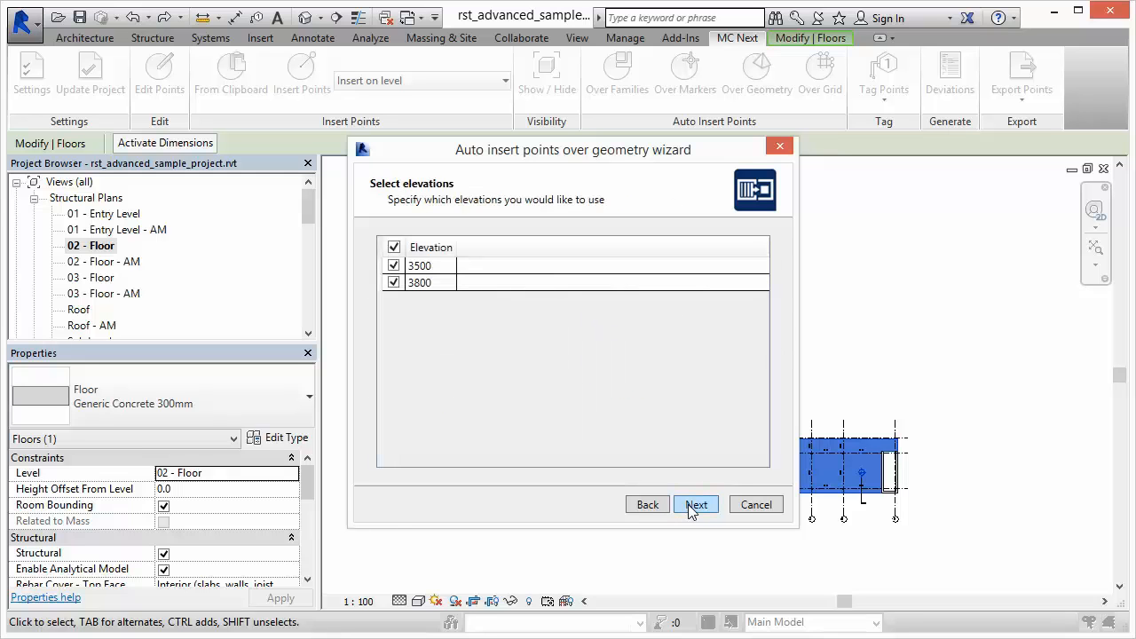
left_click(394, 248)
left_click(393, 283)
left_click(393, 283)
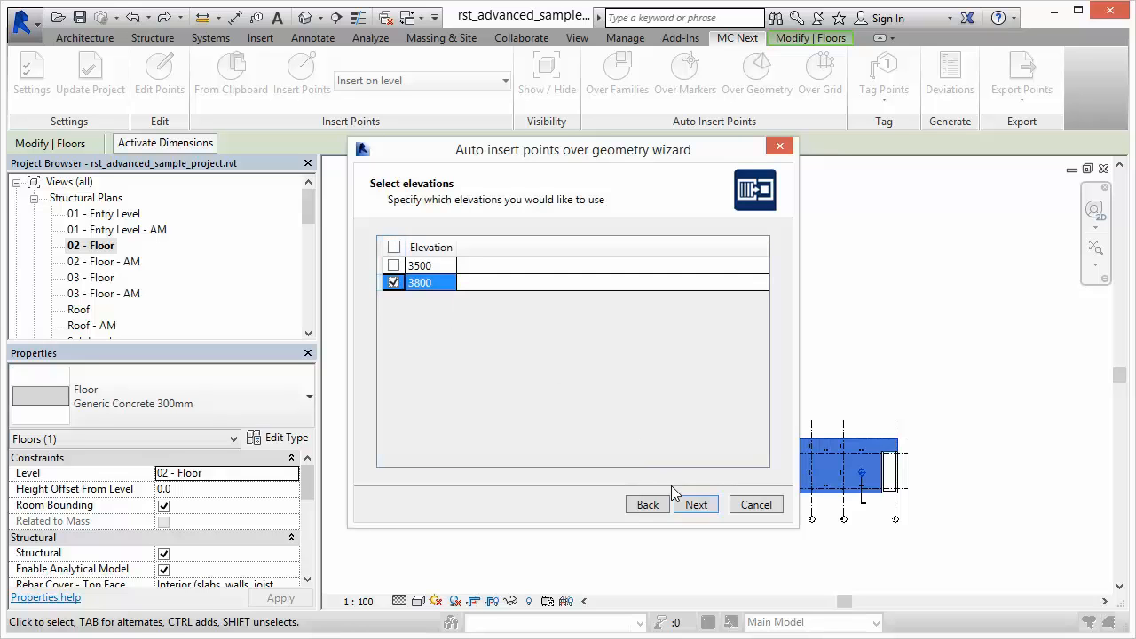
- Keep the number route as None (by creation order) and finish inserting the points on the floor geometry
left_click(691, 505)
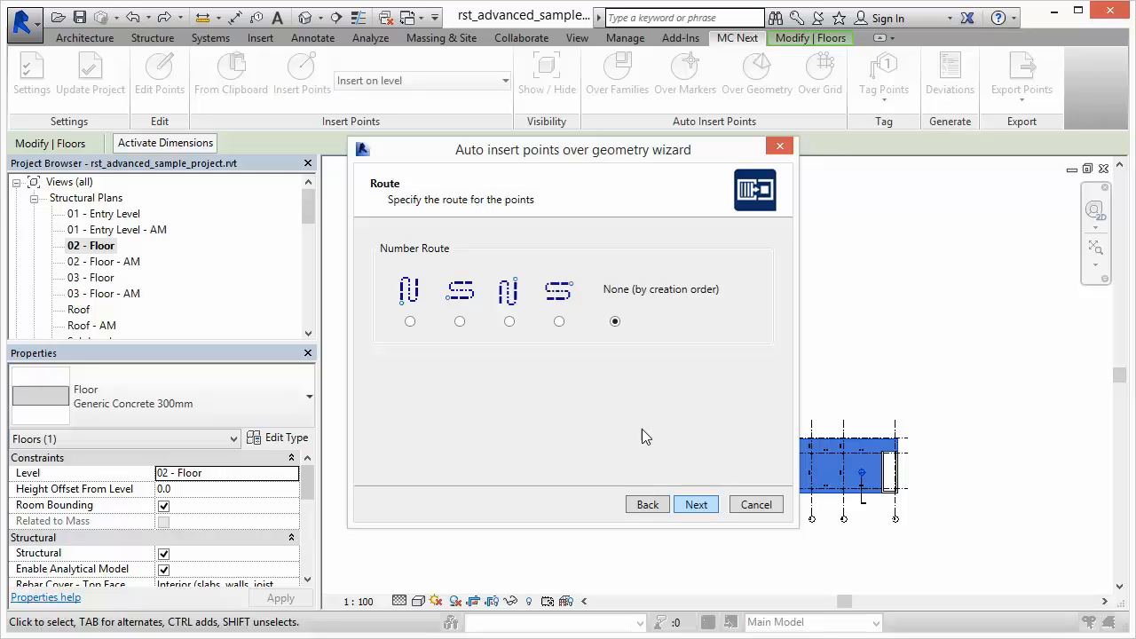
left_click(696, 504)
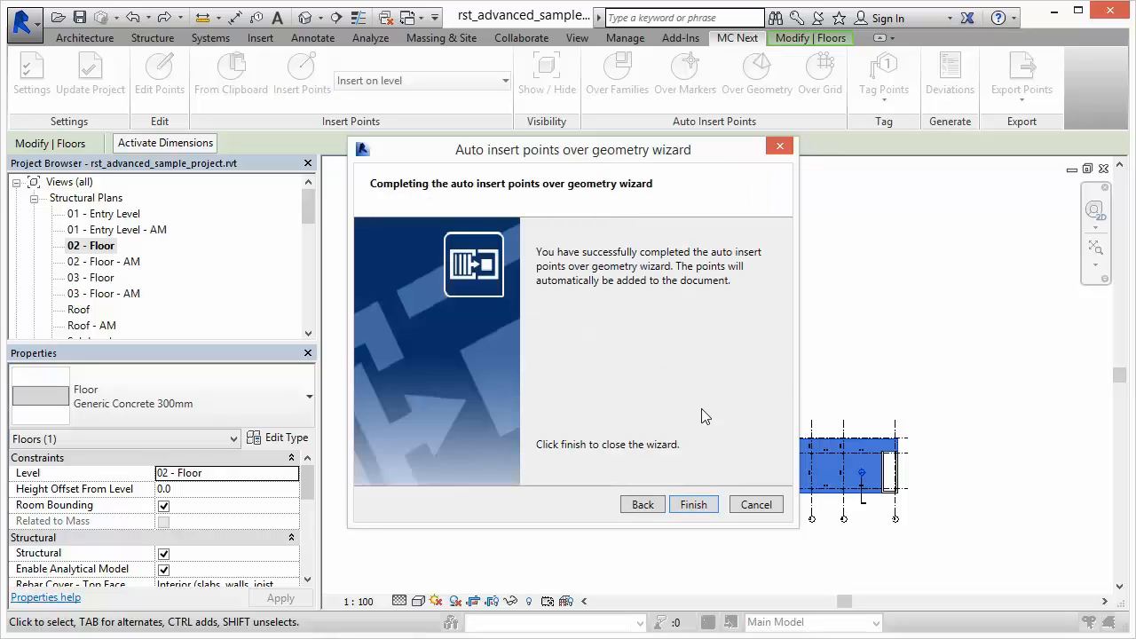
left_click(691, 505)
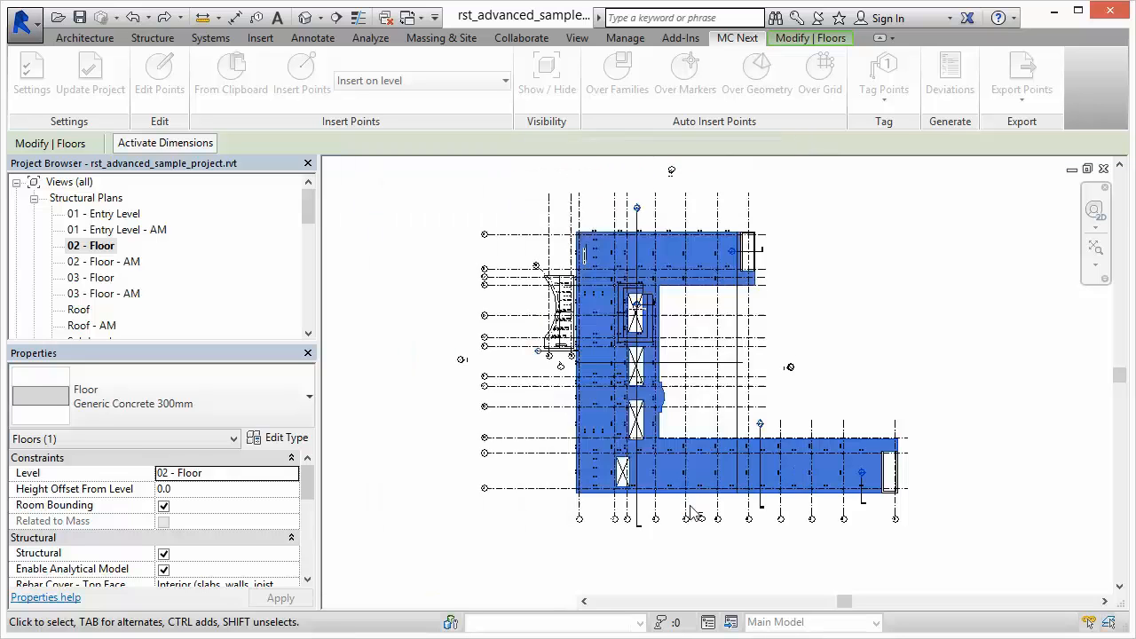
left_click(678, 419)
scroll(676, 419, "up", 5)
middle_click_drag(678, 419, 594, 386)
scroll(583, 379, "up", 1)
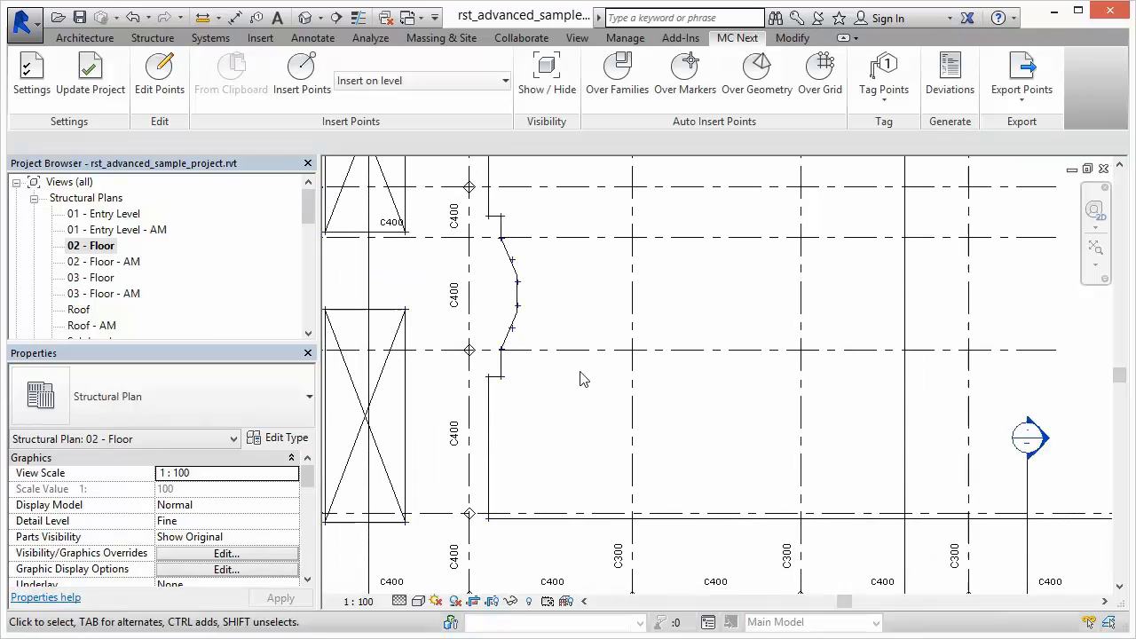
- Tag the floor points in the plan and shift the tag just above 421 clear of its neighbour
left_click(876, 71)
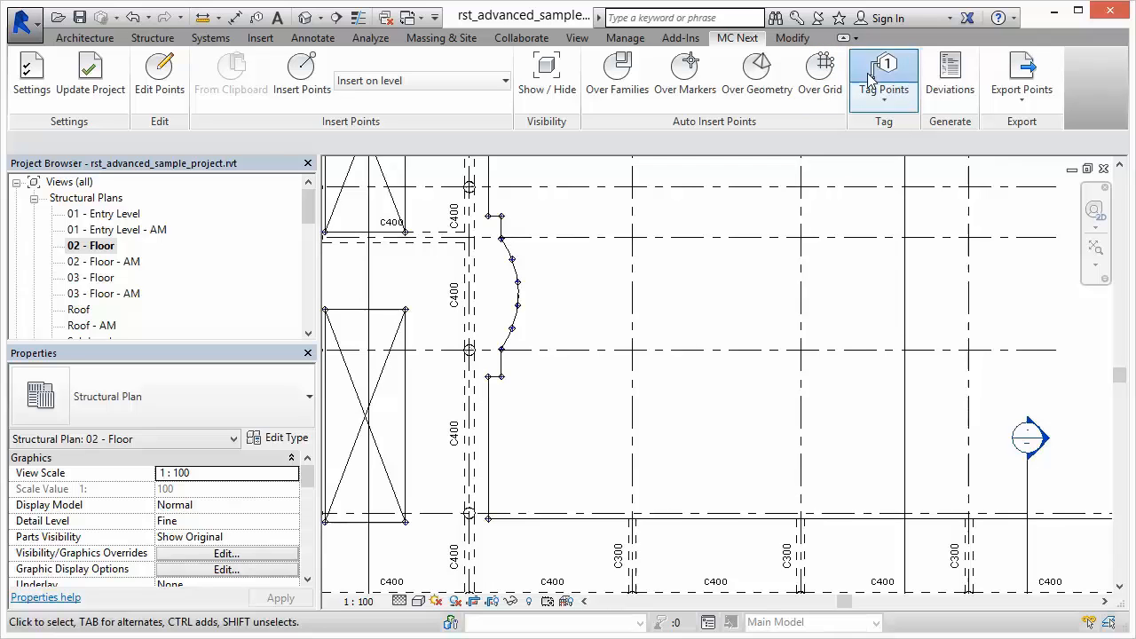
scroll(510, 206, "up", 3)
left_click_drag(501, 195, 492, 170)
middle_click_drag(533, 300, 570, 252)
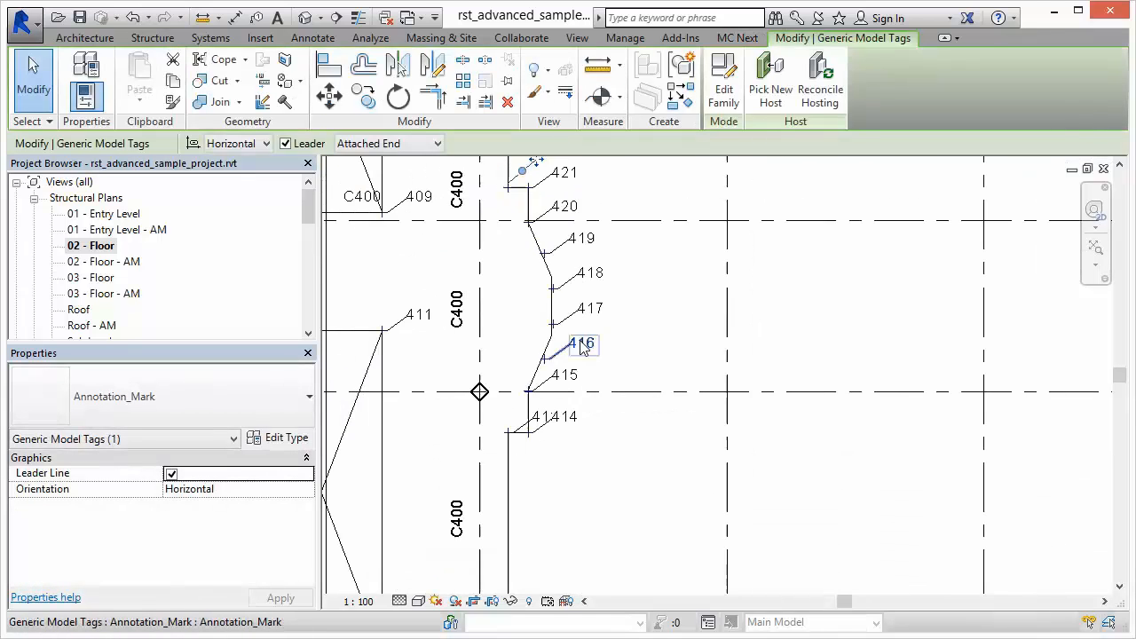
- Move the tag of point 413 below its slab corner, clear of tag 414
scroll(538, 414, "up", 1)
left_click(542, 419)
left_click_drag(539, 426, 544, 473)
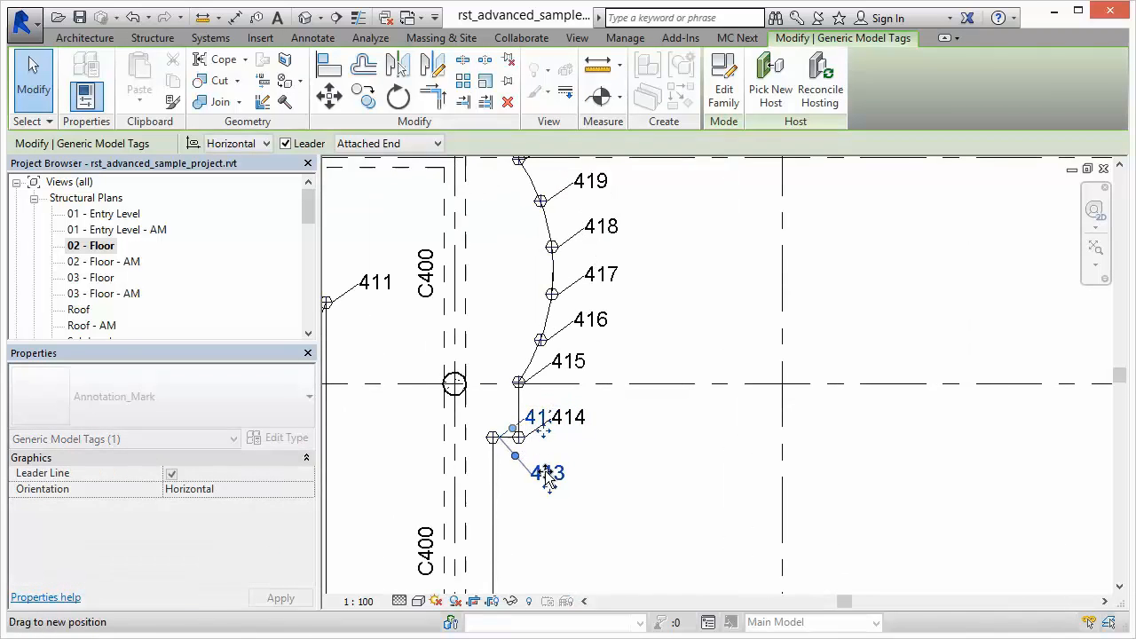
left_click(610, 463)
scroll(609, 463, "down", 3)
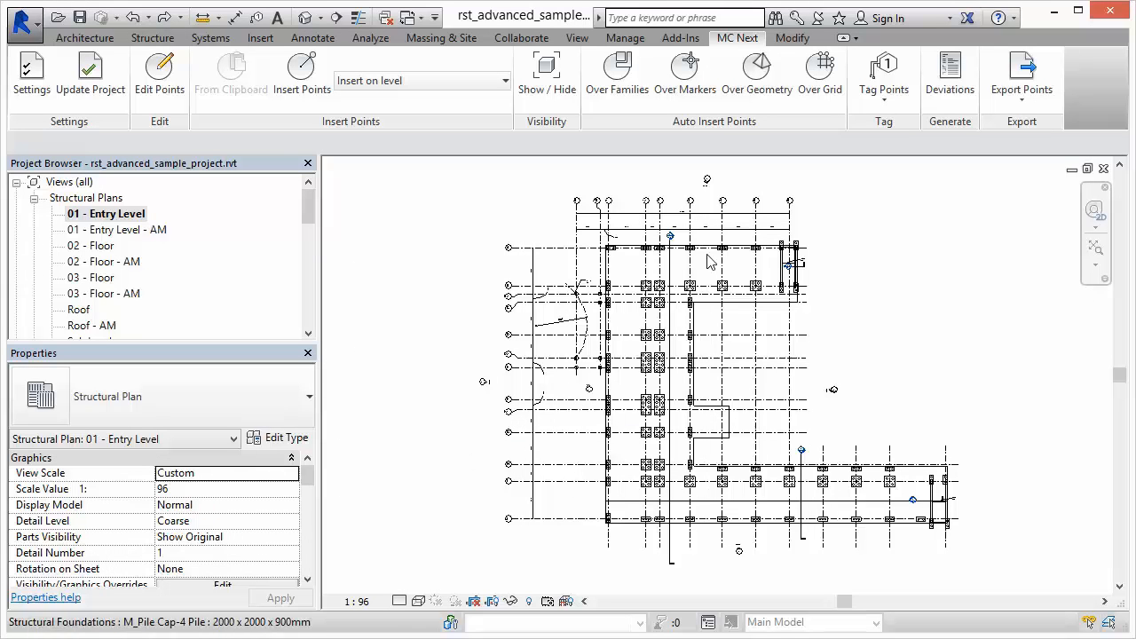
- In the 01 - Entry Level structural plan, start automatic point insertion over the grid with start number 501
left_click(825, 75)
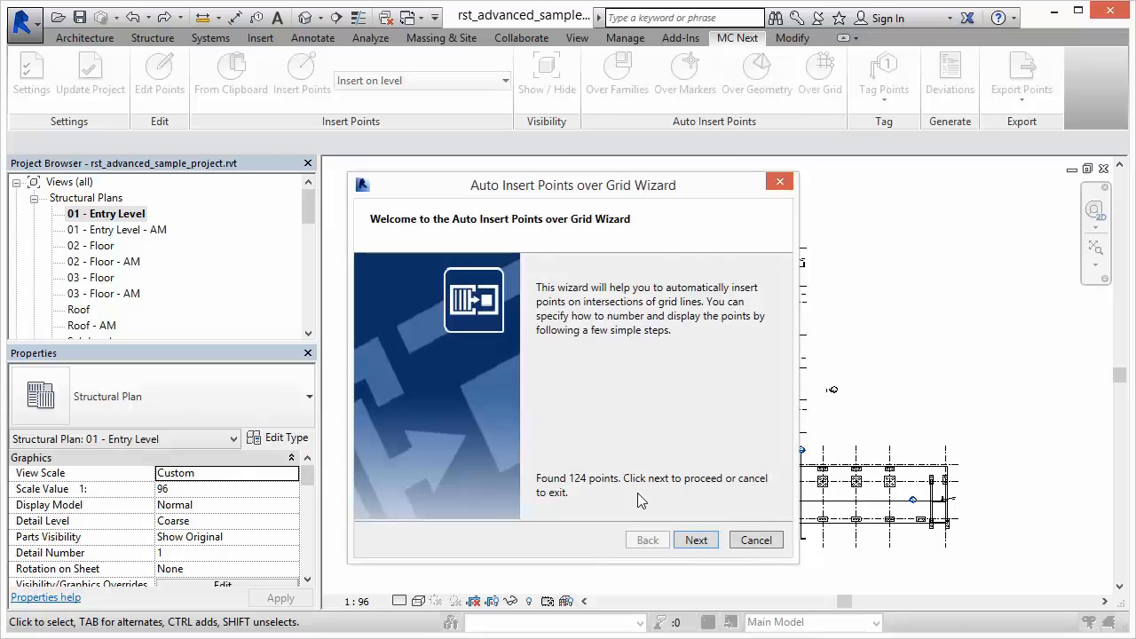
left_click(697, 541)
left_click(444, 329)
type("501")
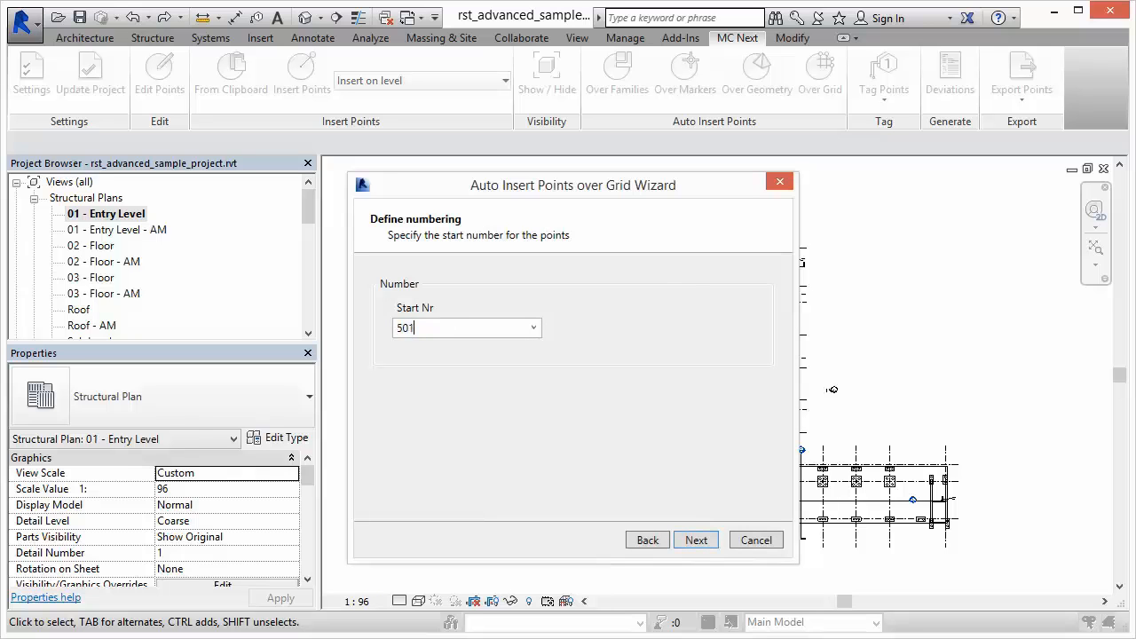
left_click(697, 541)
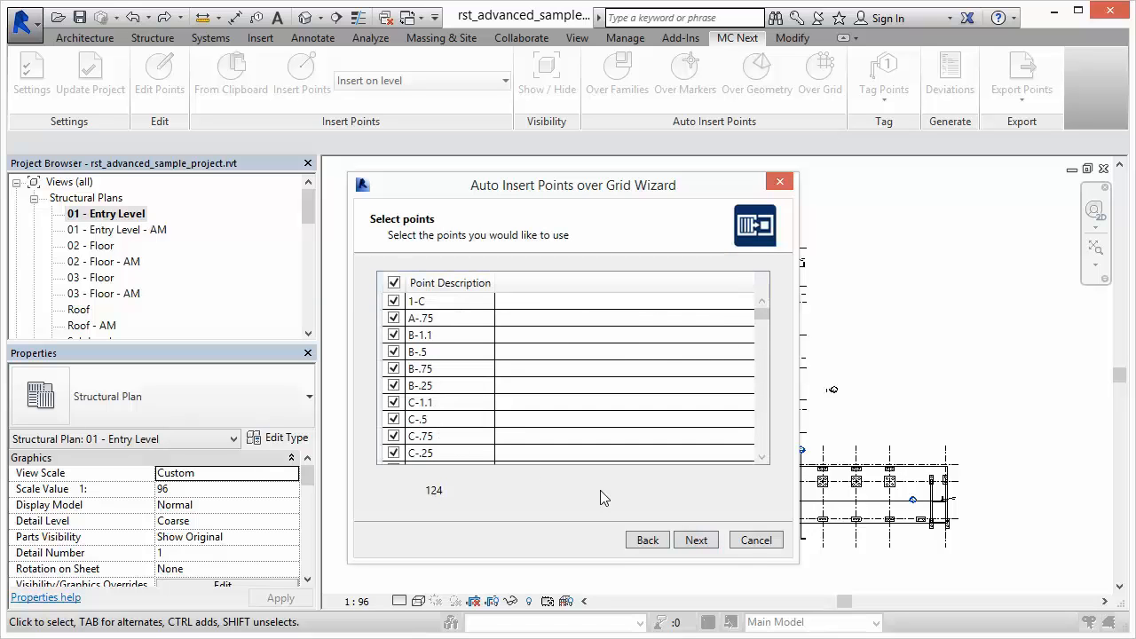
- Keep all grid intersection points selected and add a new point group named Grid as their destination
left_click(693, 540)
left_click(522, 376)
type("Grid")
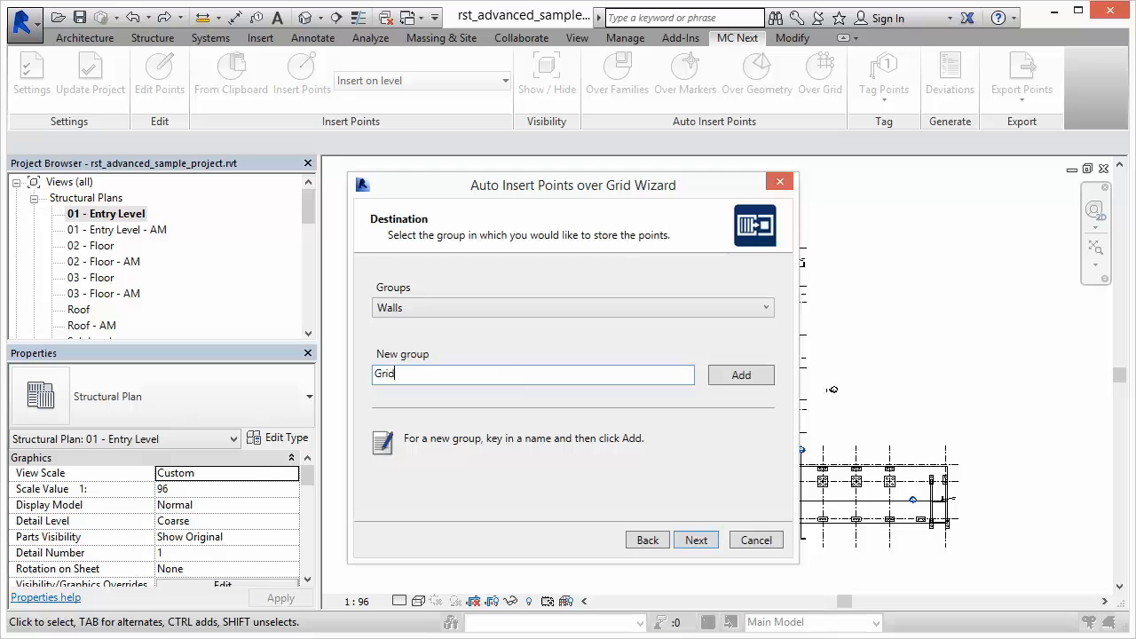
left_click(722, 379)
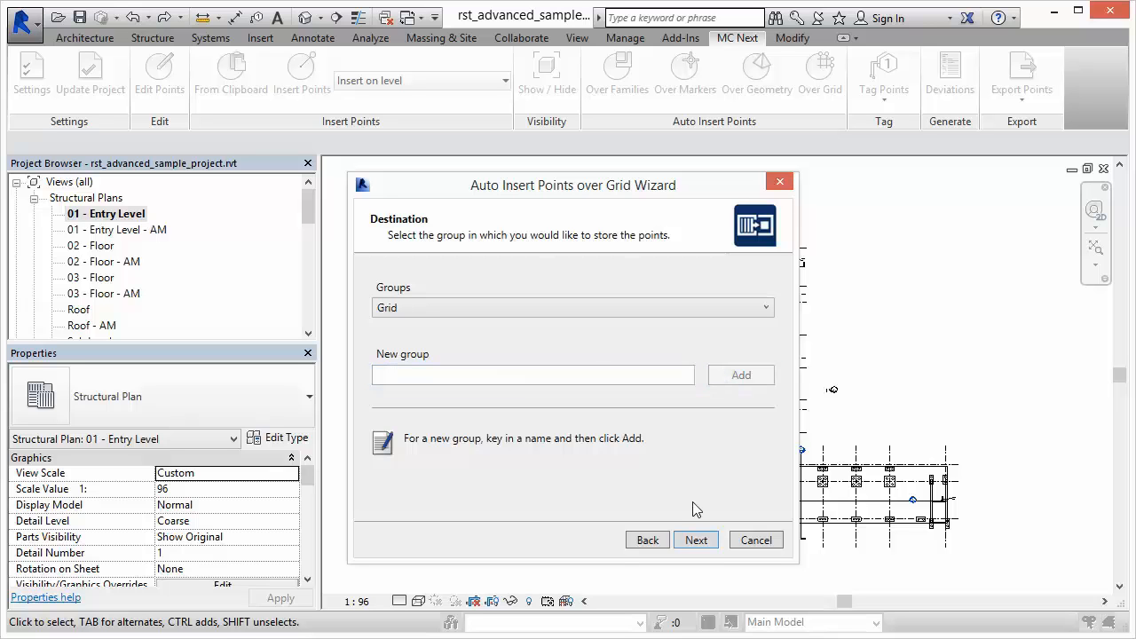
left_click(695, 540)
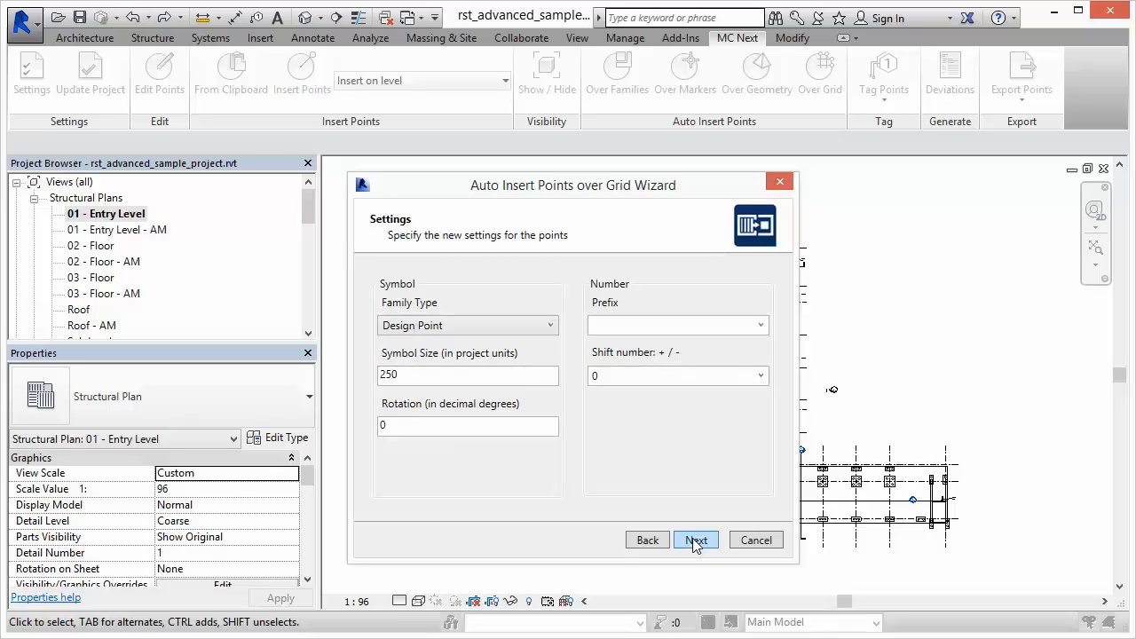
- Keep the Design Point symbol settings, choose the vertical number route starting at the lower left, and insert the grid points, accepting the duplicate-instance warnings
left_click(695, 541)
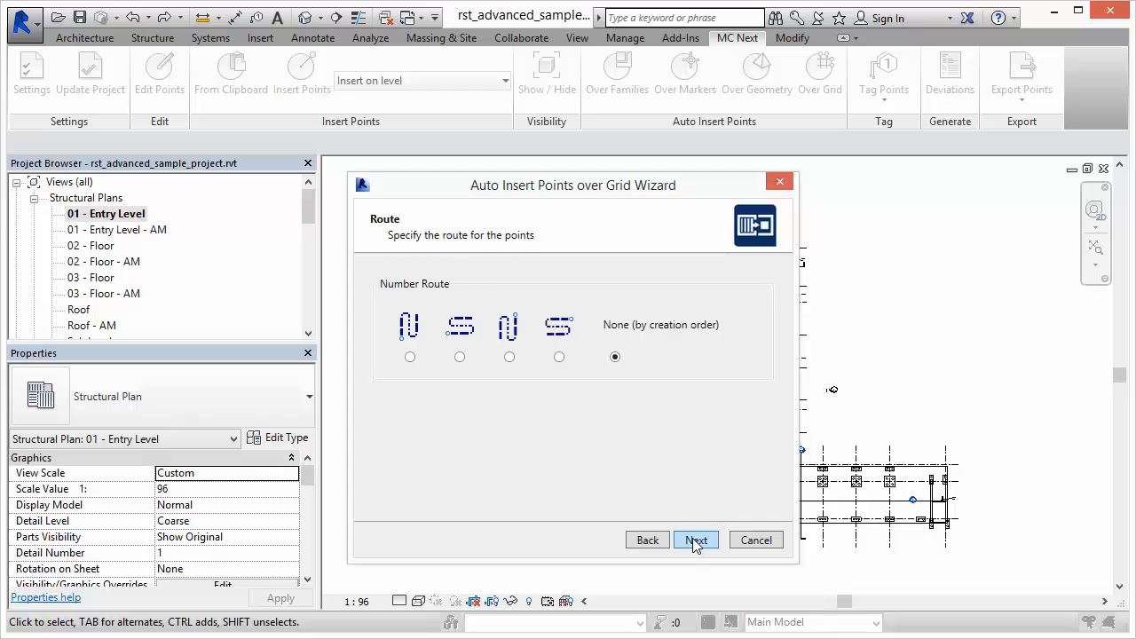
left_click(410, 358)
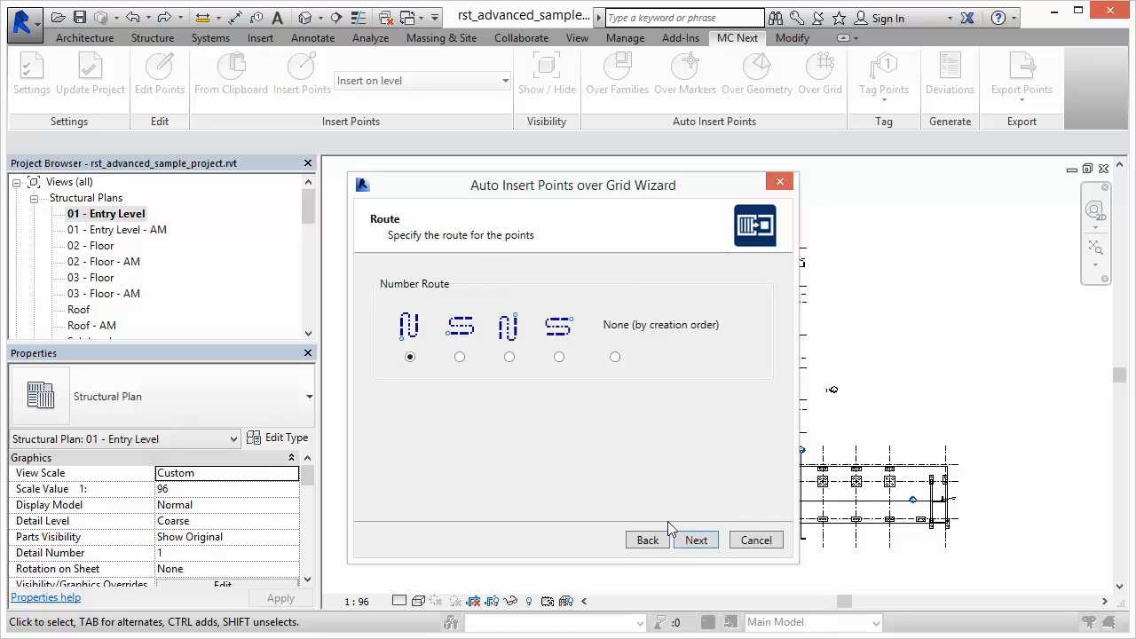
left_click(695, 543)
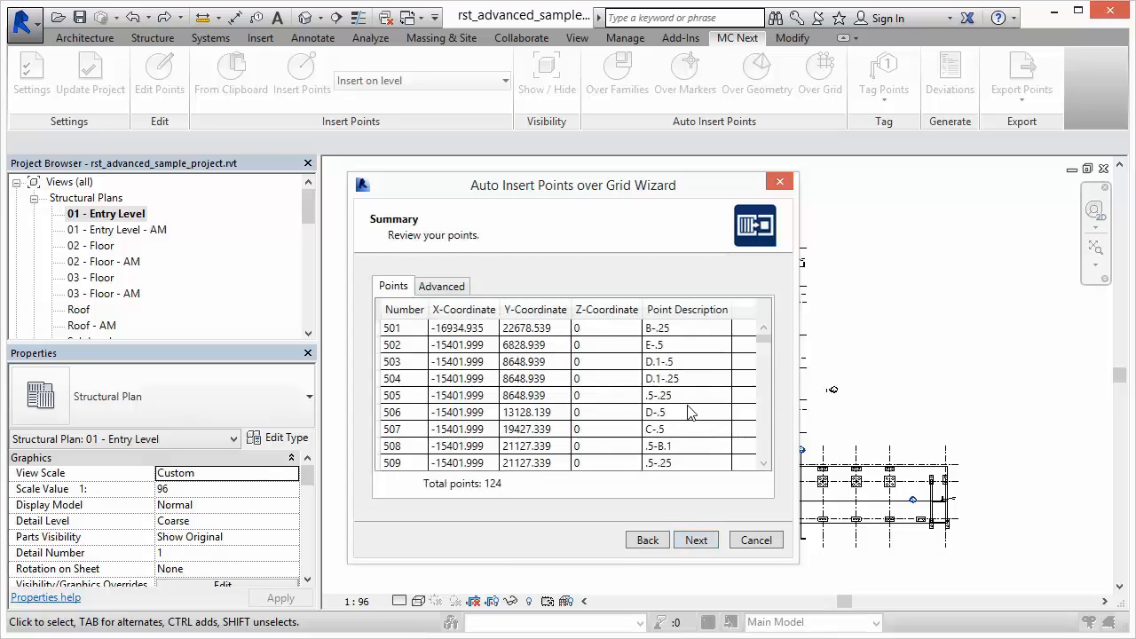
left_click(697, 542)
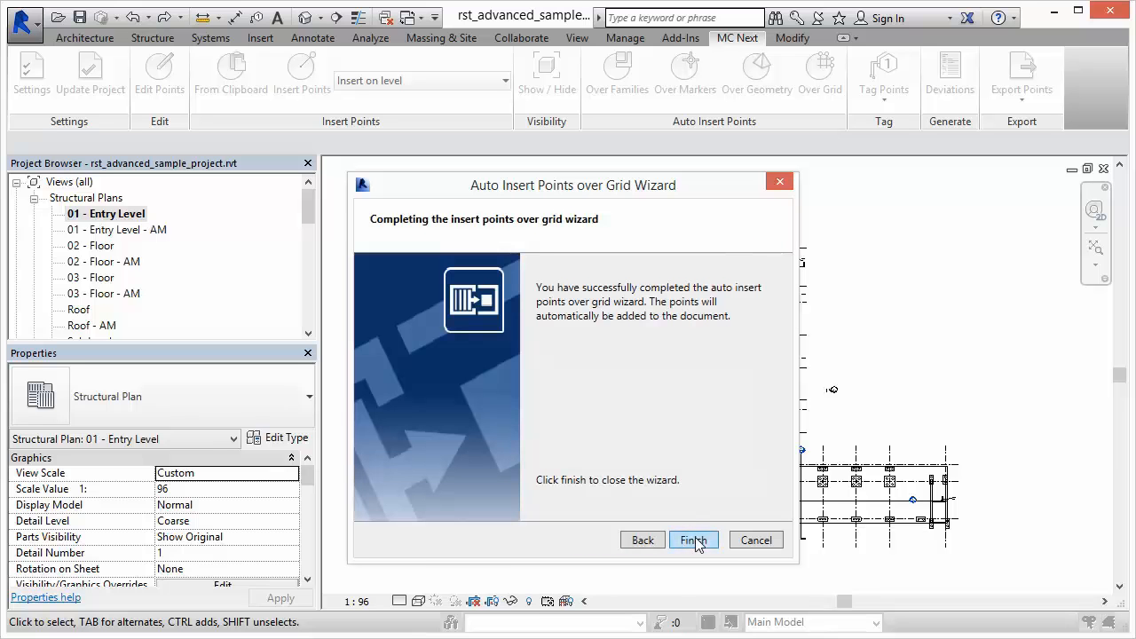
left_click(694, 541)
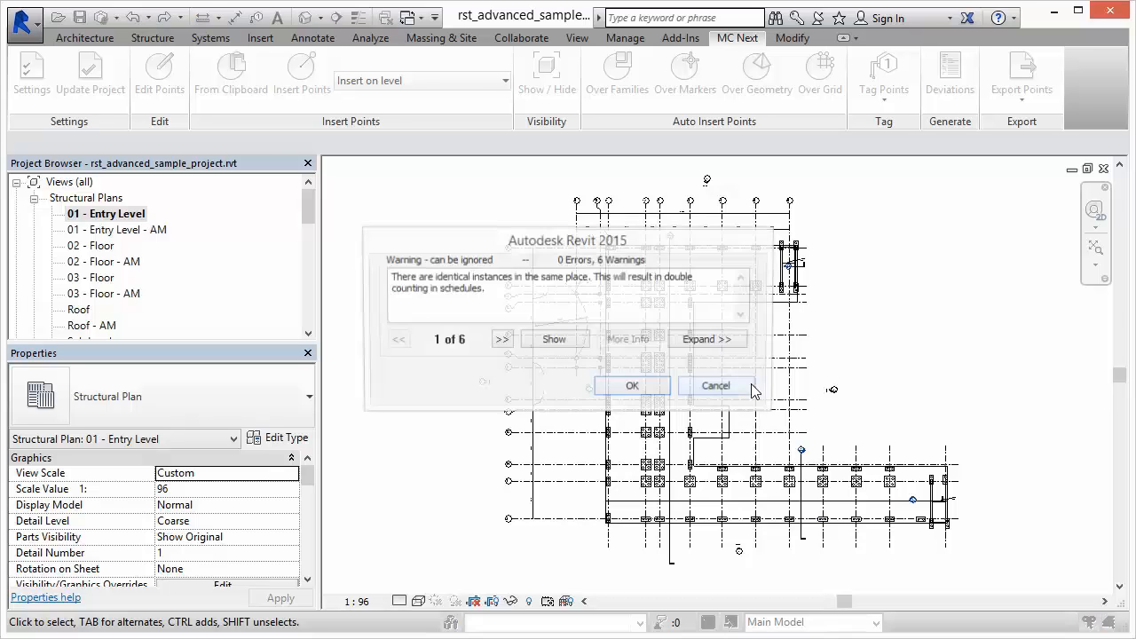
left_click(664, 385)
- Tag the points at the grid intersections in the Entry Level plan
scroll(771, 389, "up", 5)
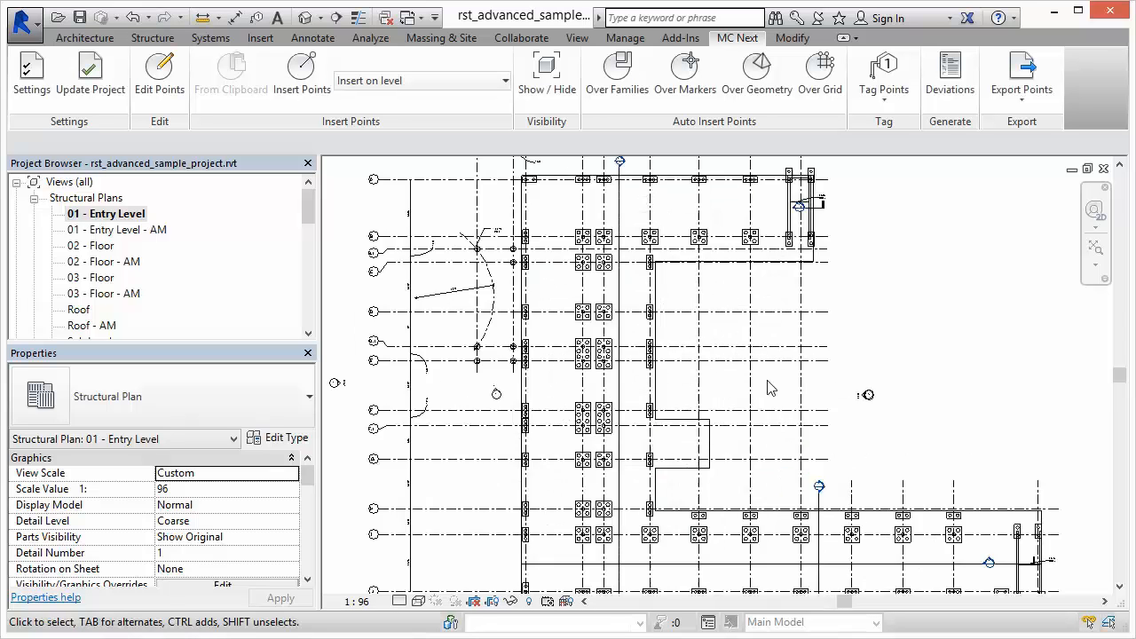
left_click(877, 71)
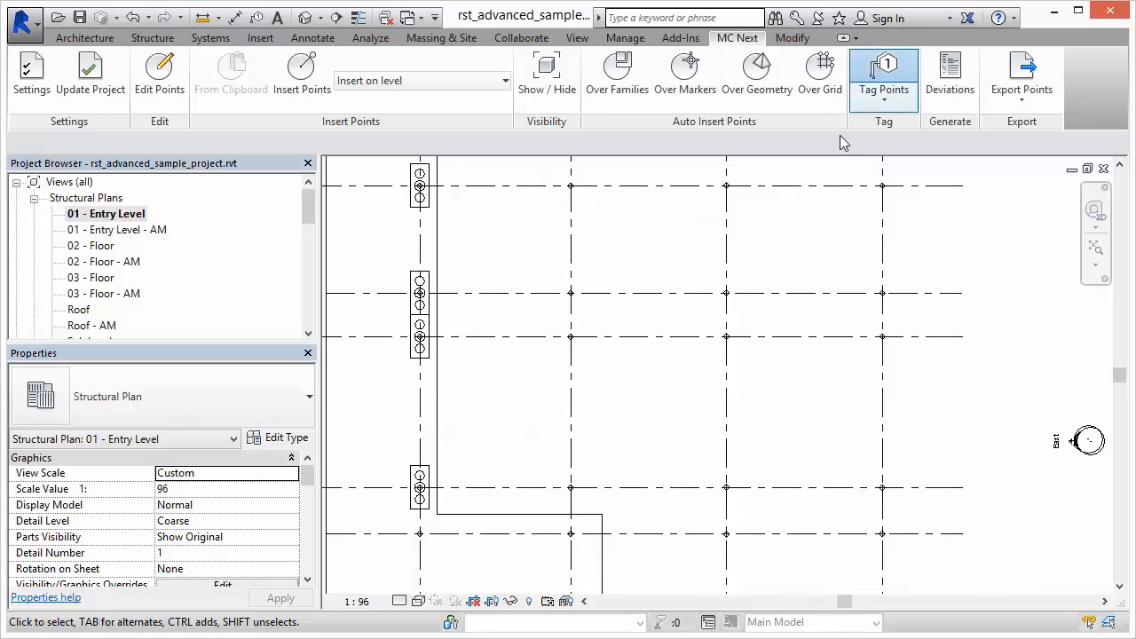
middle_click_drag(651, 283, 629, 352)
scroll(616, 325, "up", 2)
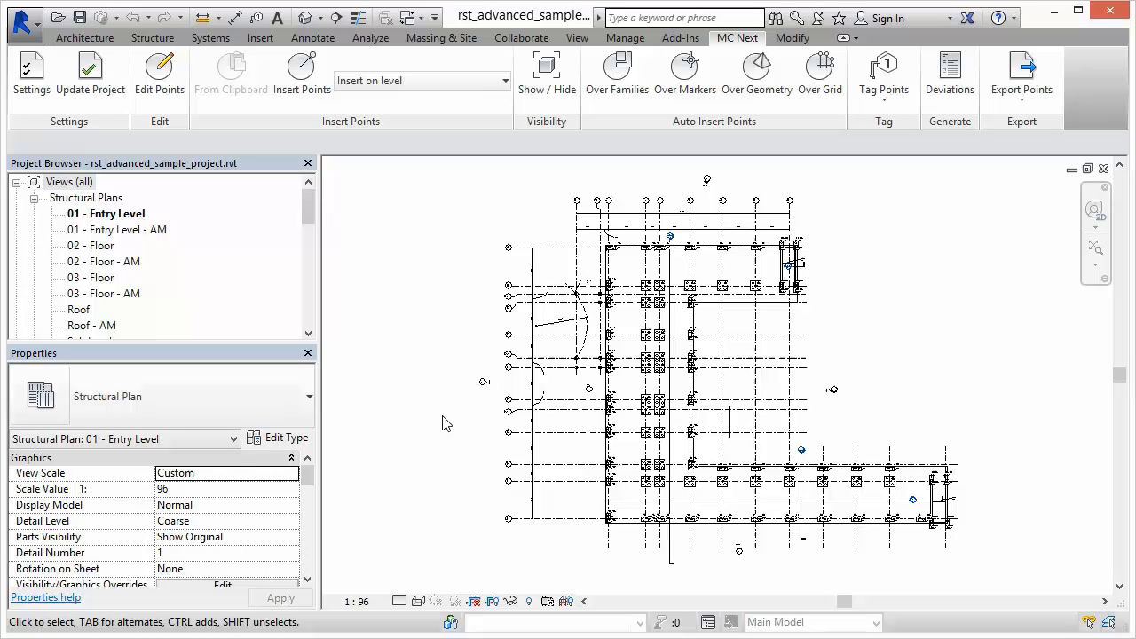
- Check the deviation groups and markers in the visibility settings, and hide the Walls, Pilecaps, Floor2 and Grid point groups
scroll(661, 582, "up", 5)
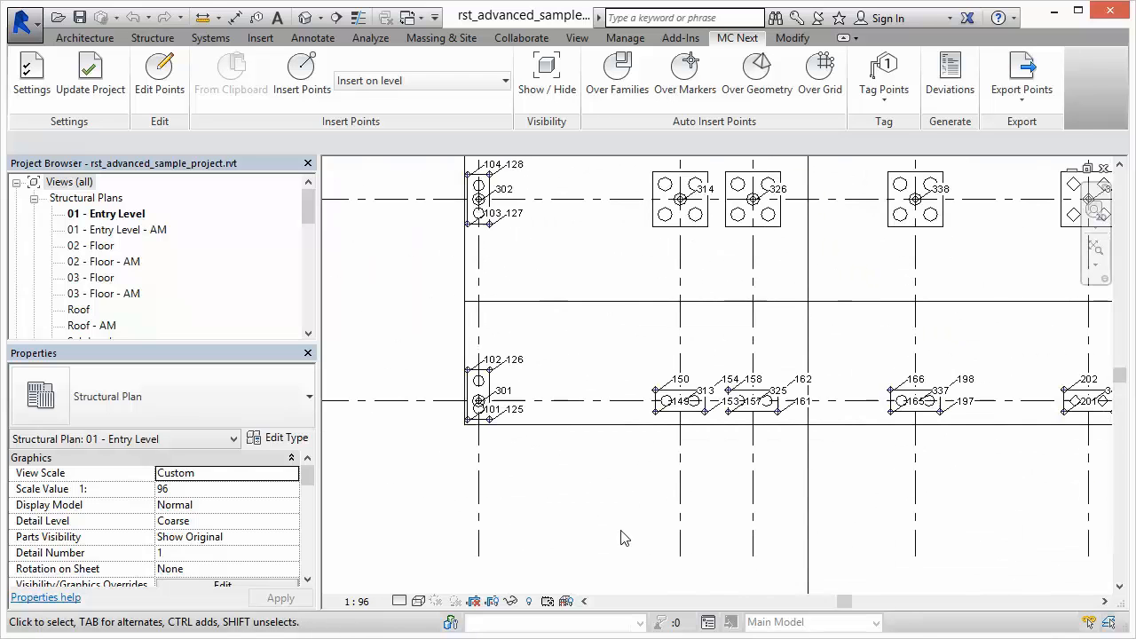
left_click(545, 76)
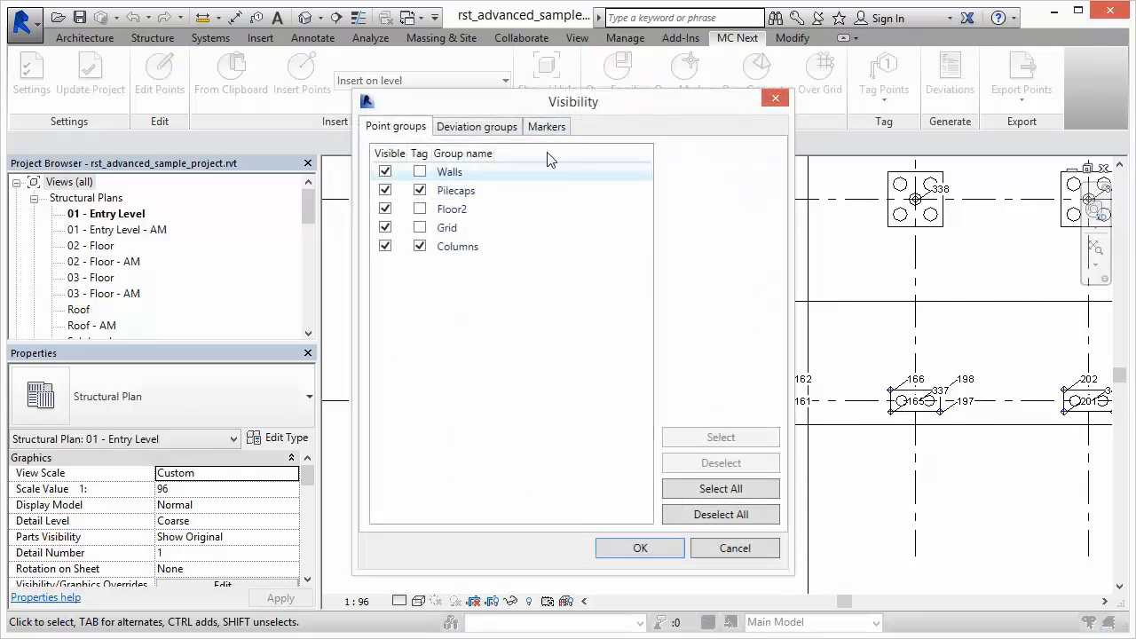
left_click(420, 246)
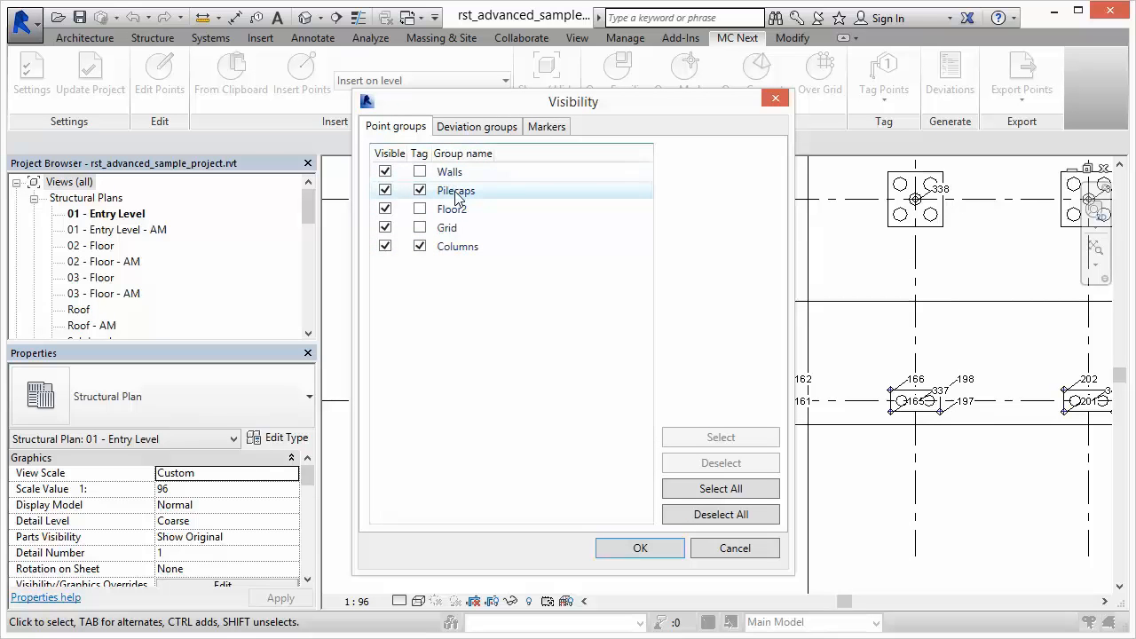
left_click(485, 129)
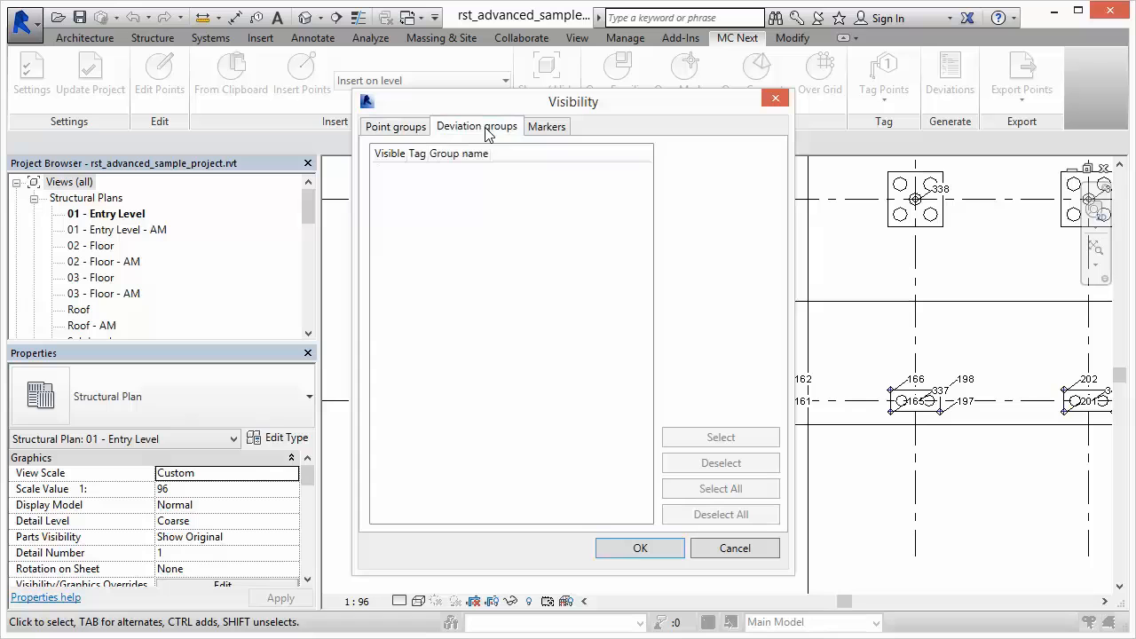
left_click(538, 129)
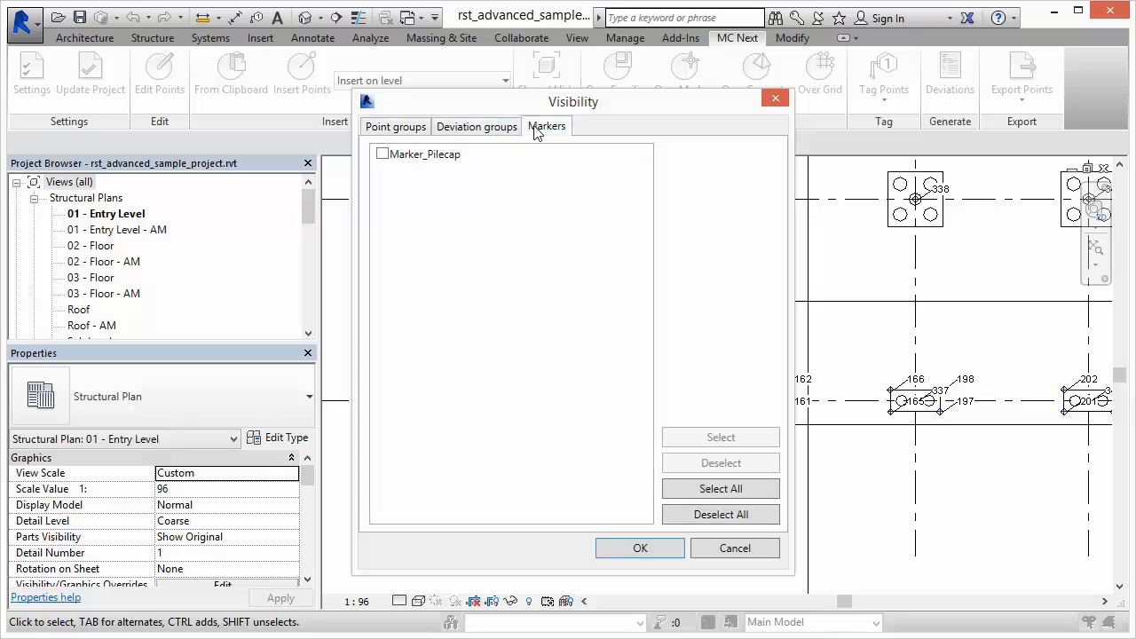
left_click(419, 129)
left_click(384, 173)
left_click(385, 191)
left_click(385, 210)
left_click(385, 228)
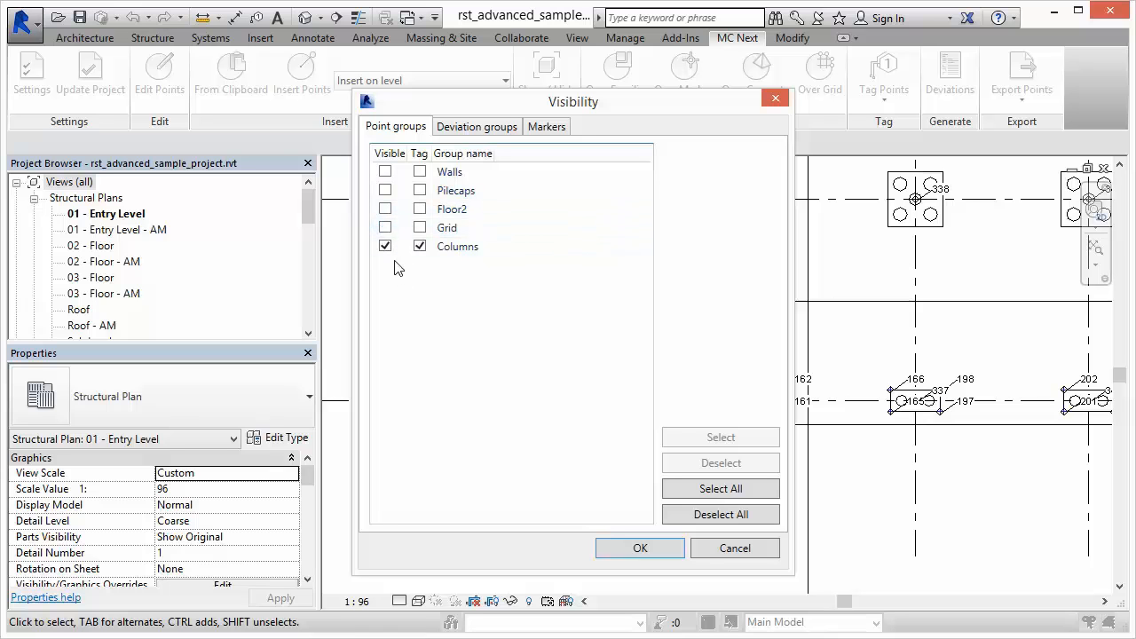
left_click(640, 549)
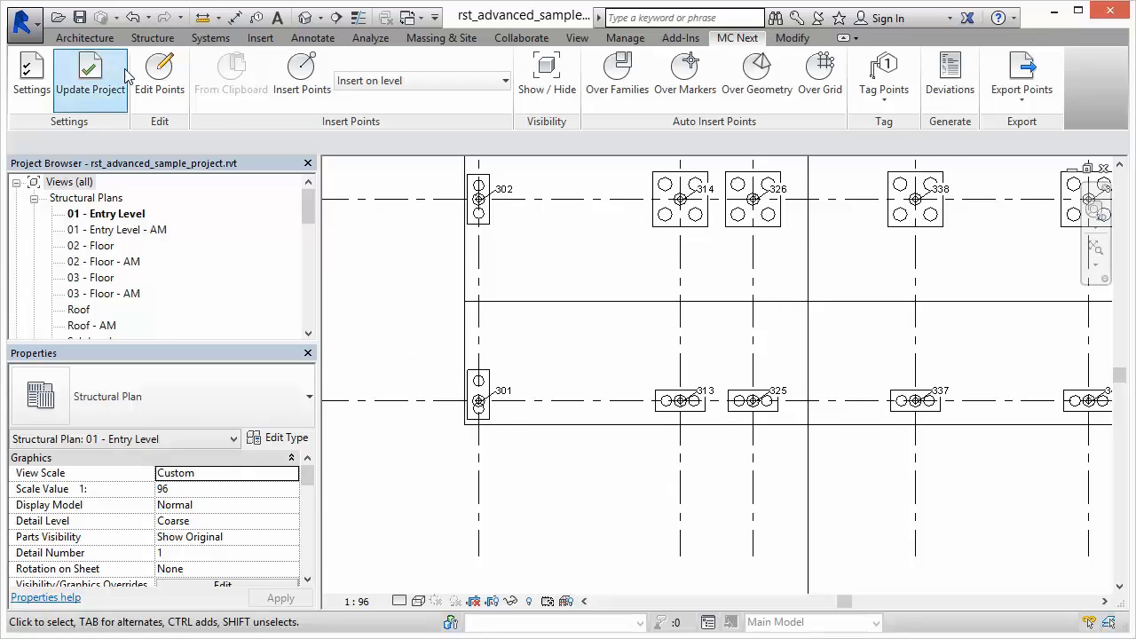
- Start editing the existing points and choose the Columns group with the Edit group option
left_click(152, 89)
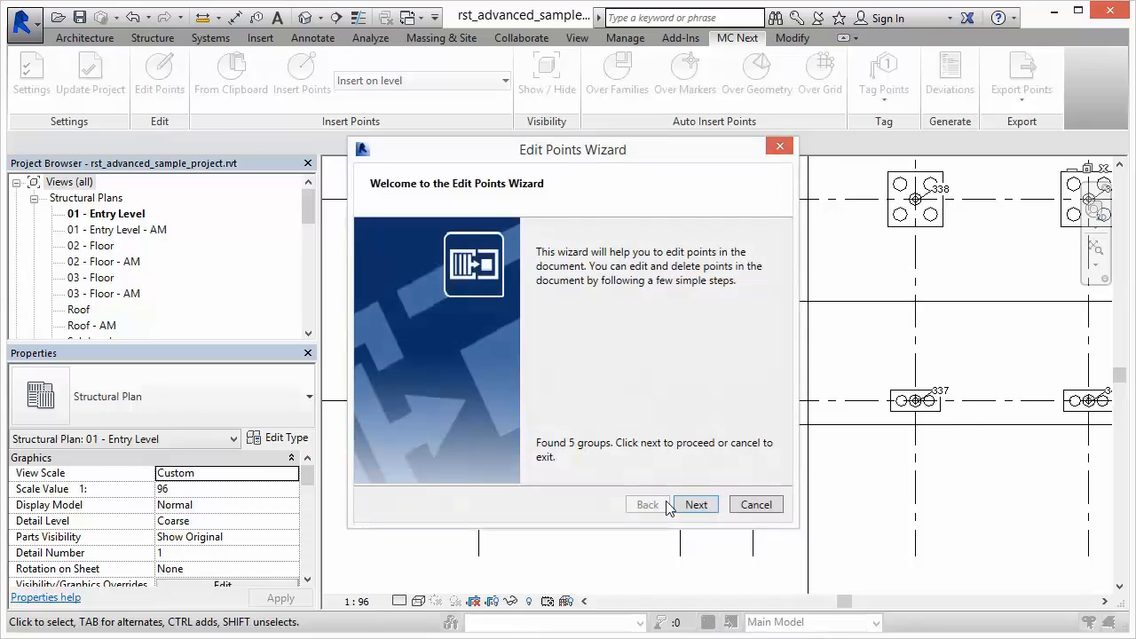
left_click(696, 505)
left_click(497, 273)
left_click(497, 271)
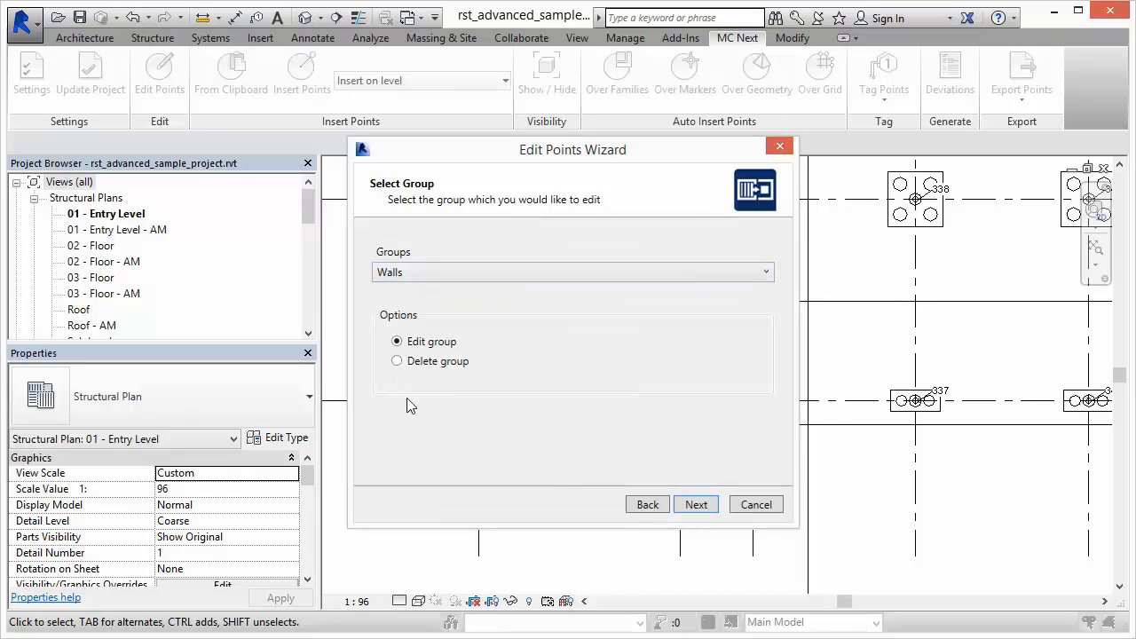
left_click(447, 277)
left_click(447, 328)
left_click(698, 506)
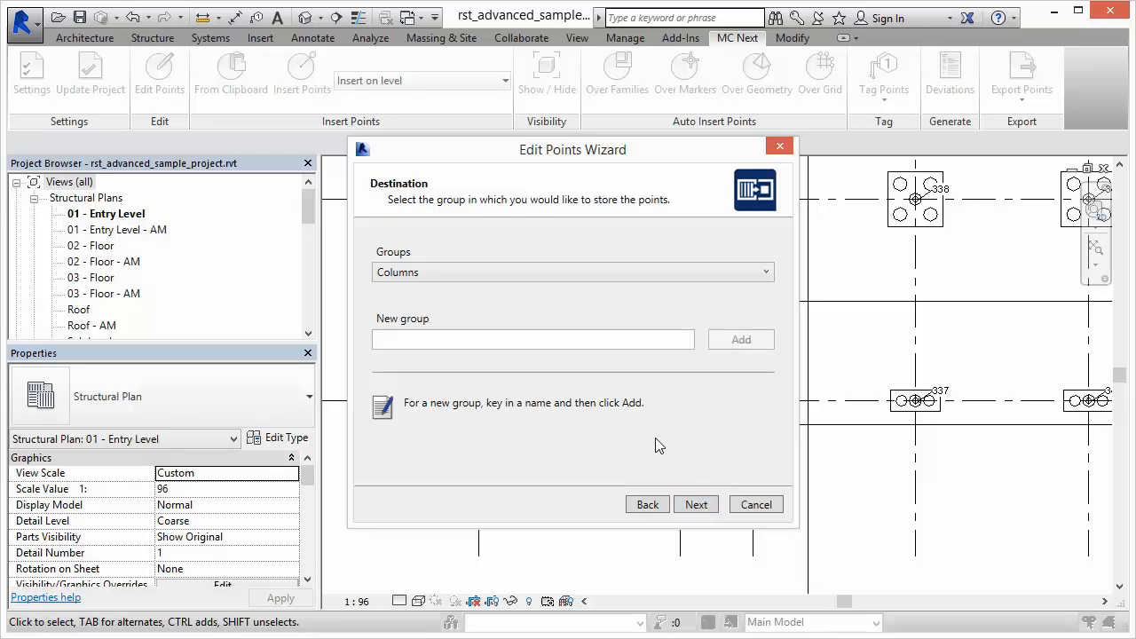
- Keep Columns as the destination group and set the annotation of its points to Description
left_click(697, 505)
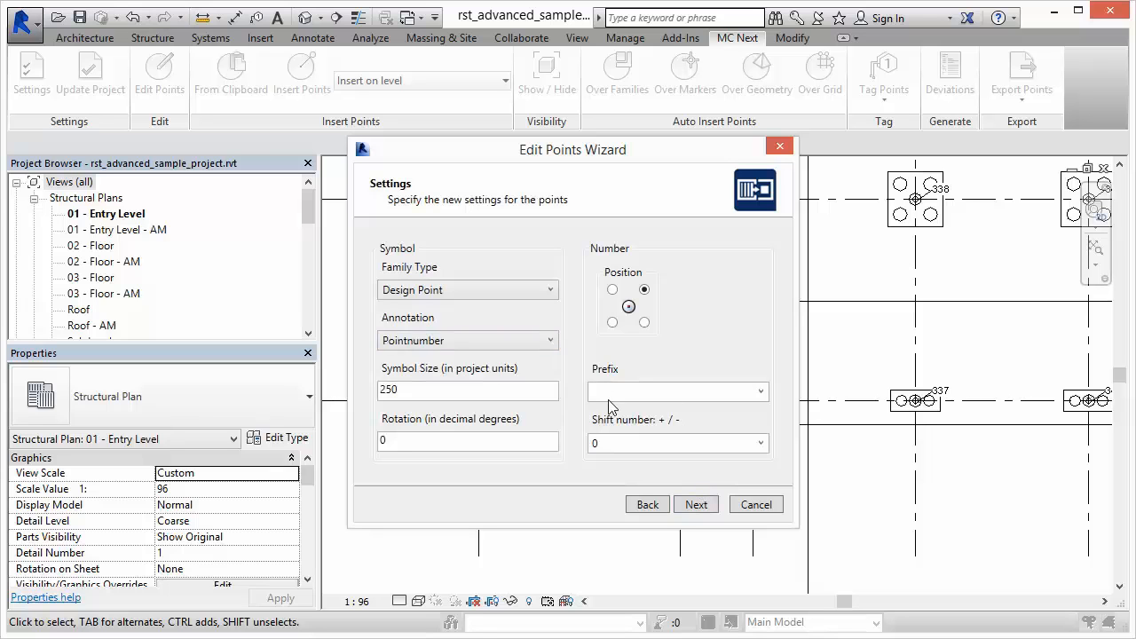
left_click(434, 340)
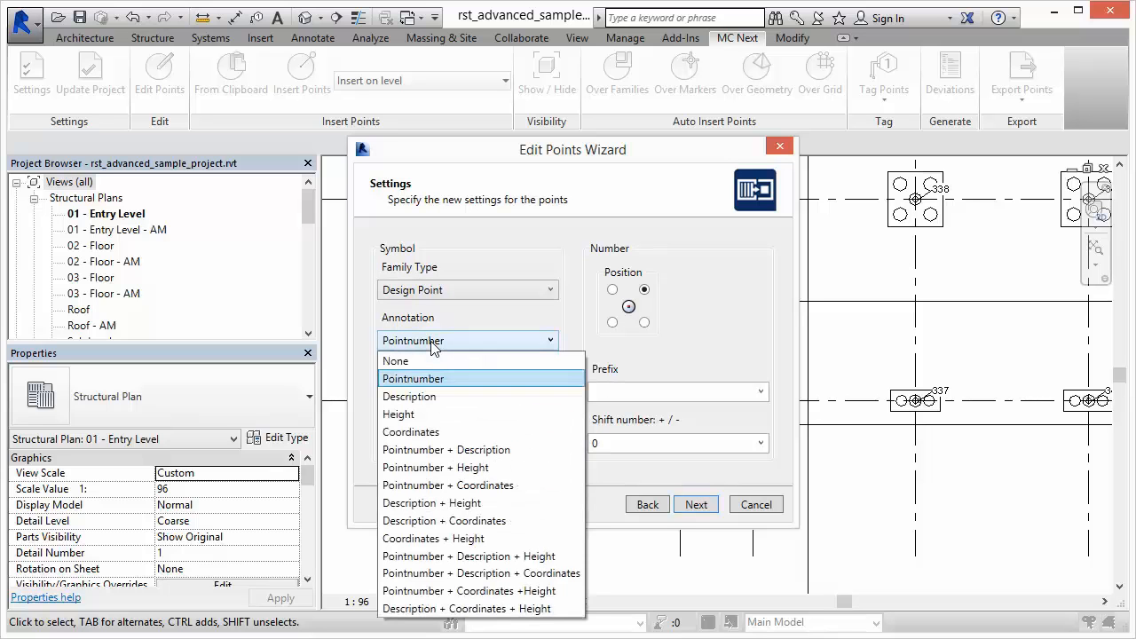
left_click(414, 396)
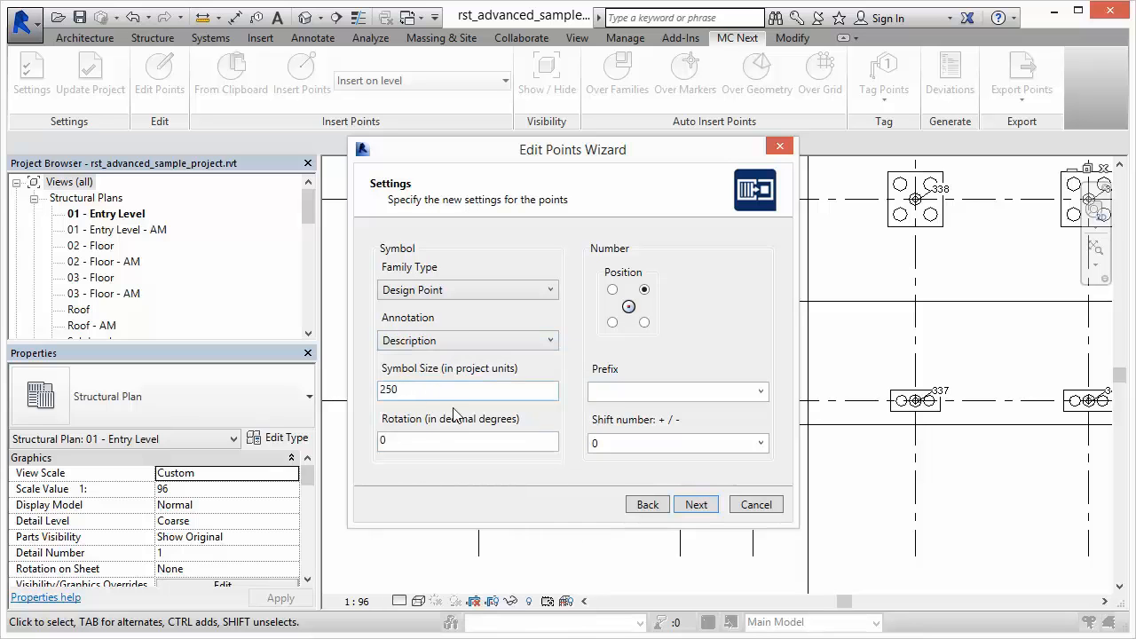
- Accept the remaining settings and the point summary, and finish editing the Columns group so its points are labelled with descriptions
left_click(701, 508)
left_click(697, 505)
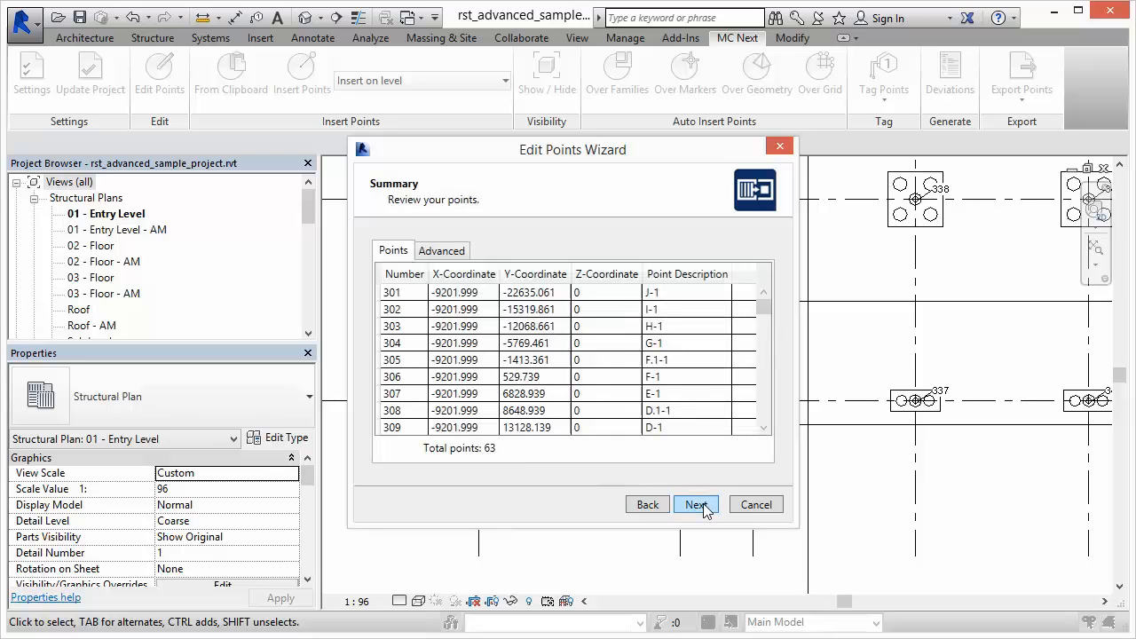
left_click(698, 506)
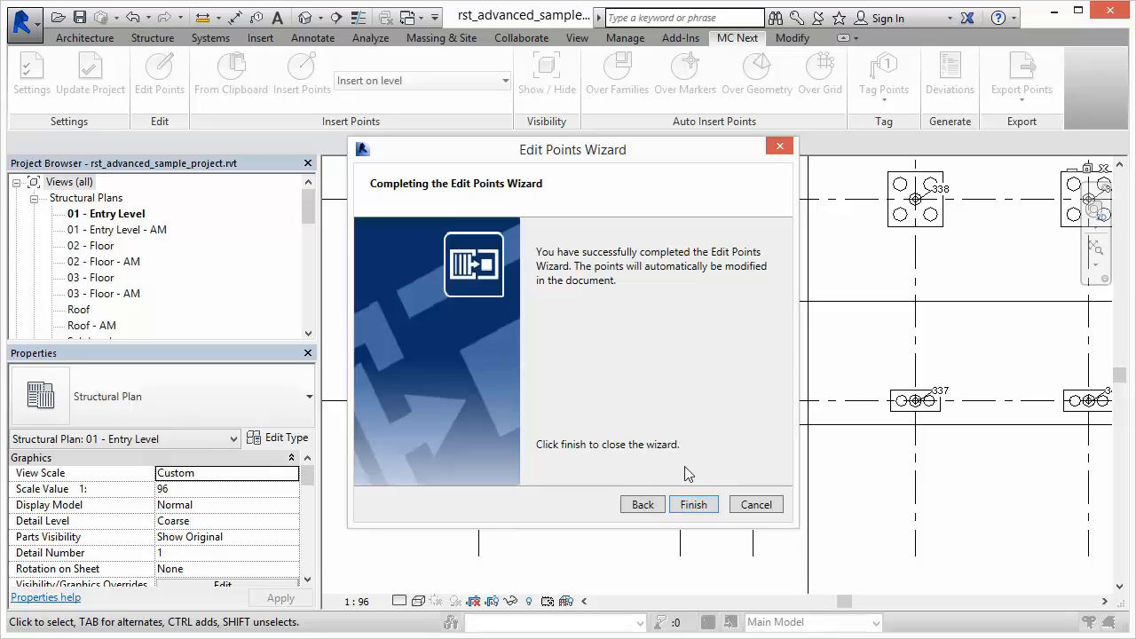
left_click(694, 505)
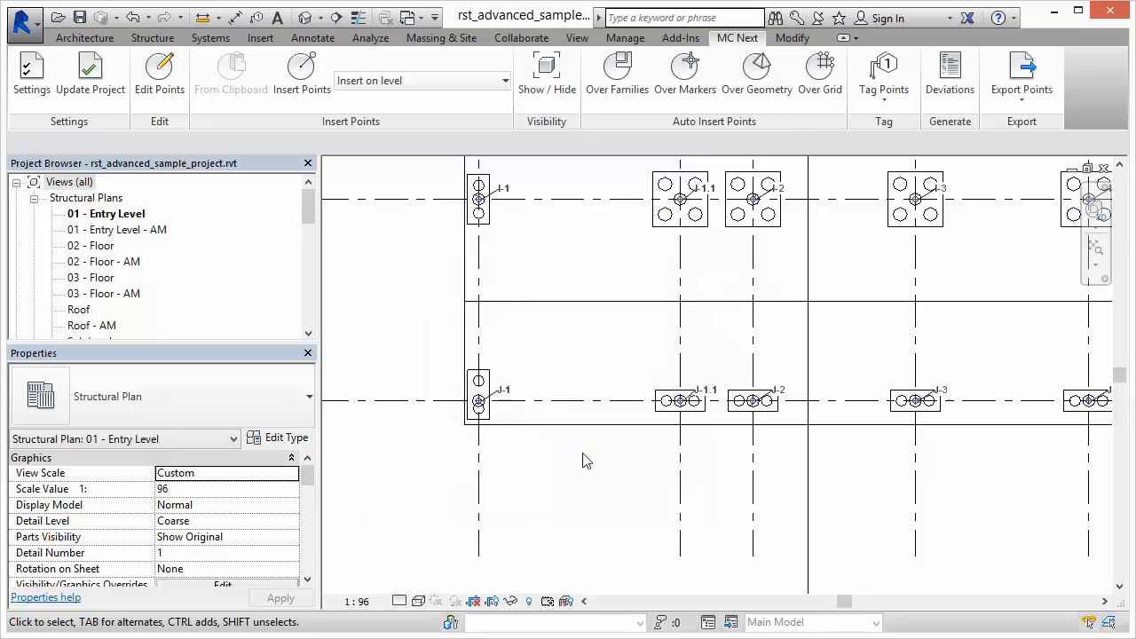
scroll(545, 424, "up", 2)
middle_click_drag(545, 423, 545, 450)
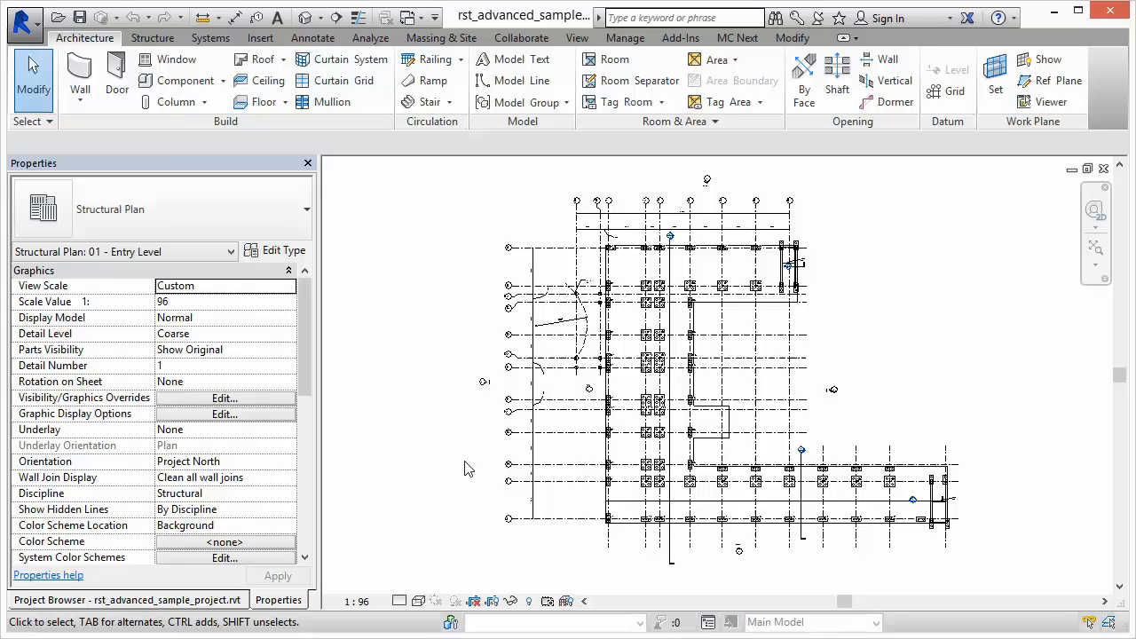
- Reveal the hidden elements in the Entry Level plan, inspect the project base point and survey point, and end the reveal mode
left_click(529, 604)
scroll(657, 404, "up", 5)
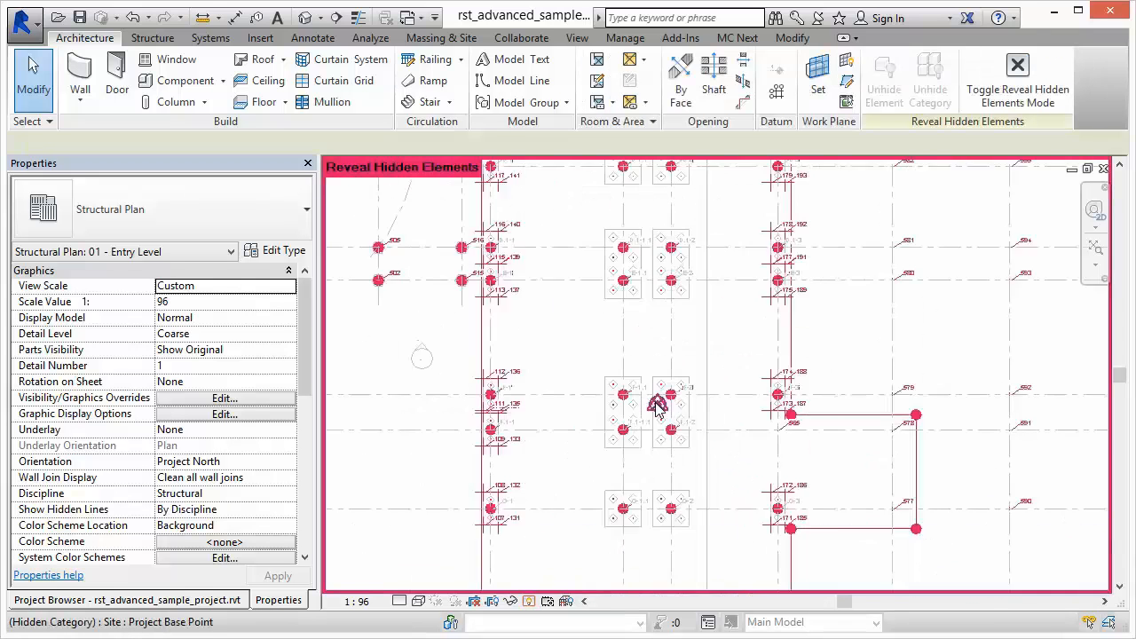
scroll(657, 404, "up", 5)
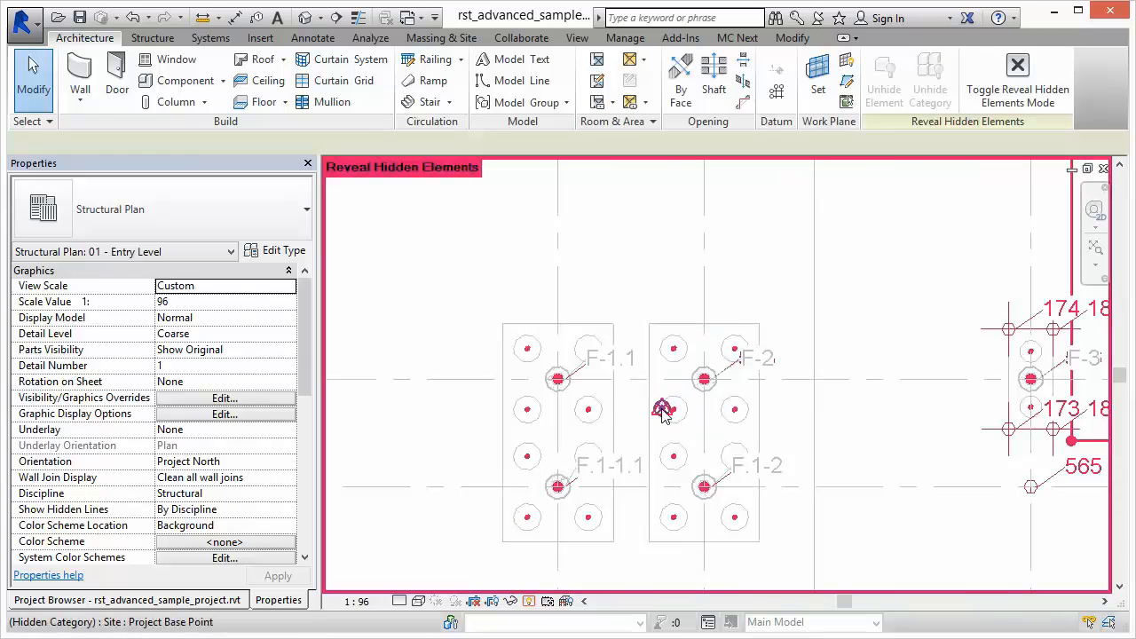
left_click(662, 410)
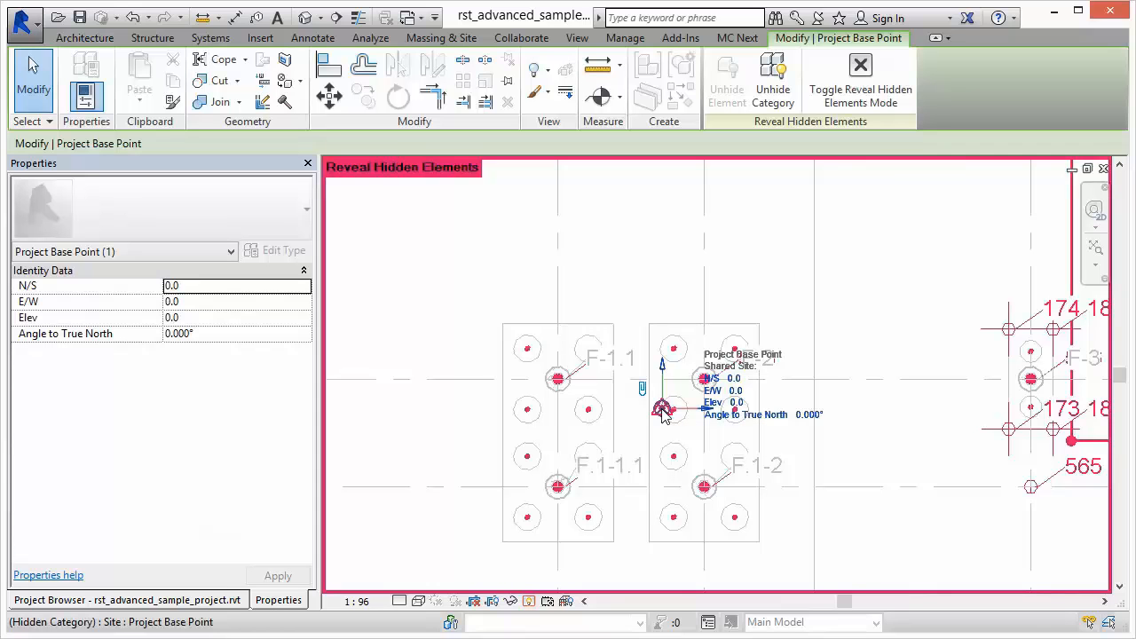
key("Tab")
left_click(664, 417)
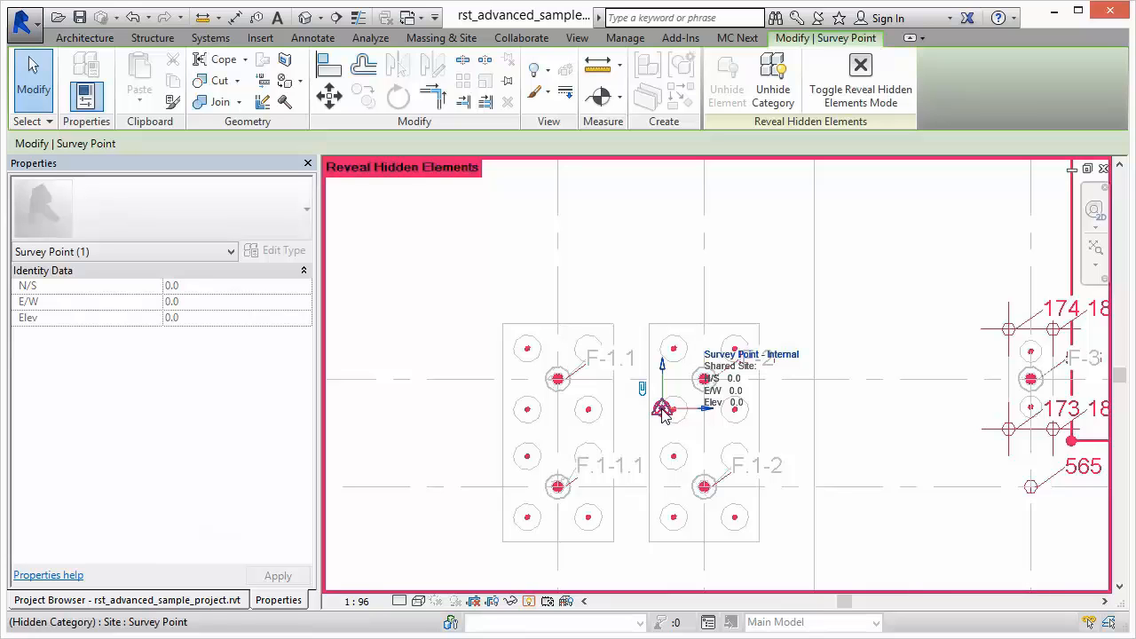
left_click(529, 601)
- Turn on the Site category and its Survey Point subcategory in the Entry Level plan's visibility/graphic overrides
scroll(548, 399, "down", 5)
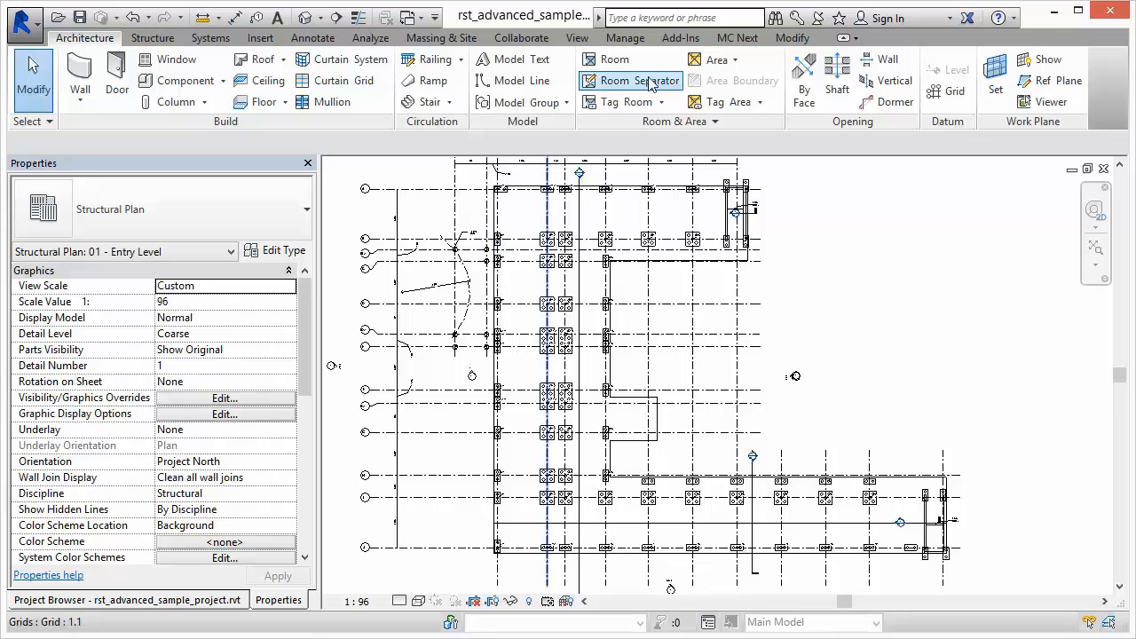
left_click(576, 39)
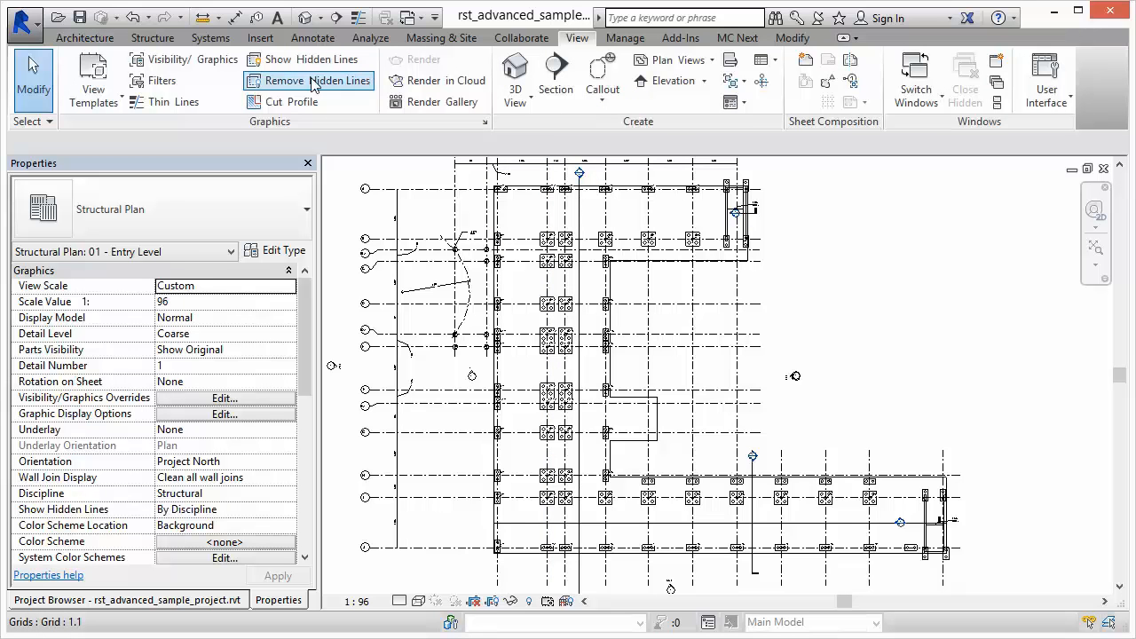
left_click(210, 67)
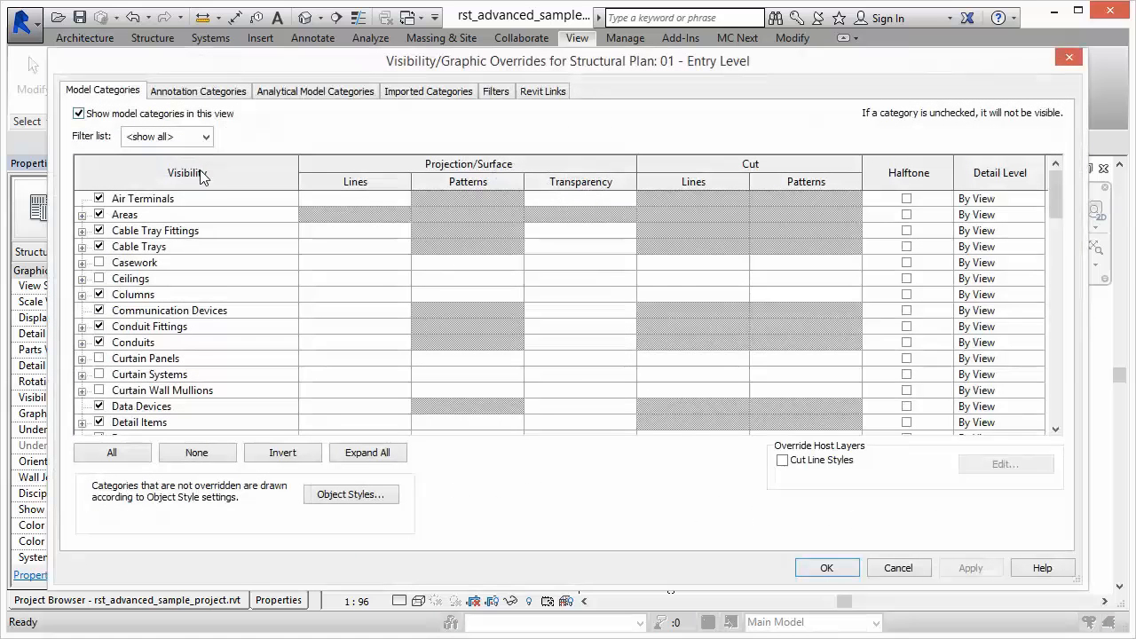
scroll(199, 380, "down", 5)
scroll(199, 380, "down", 12)
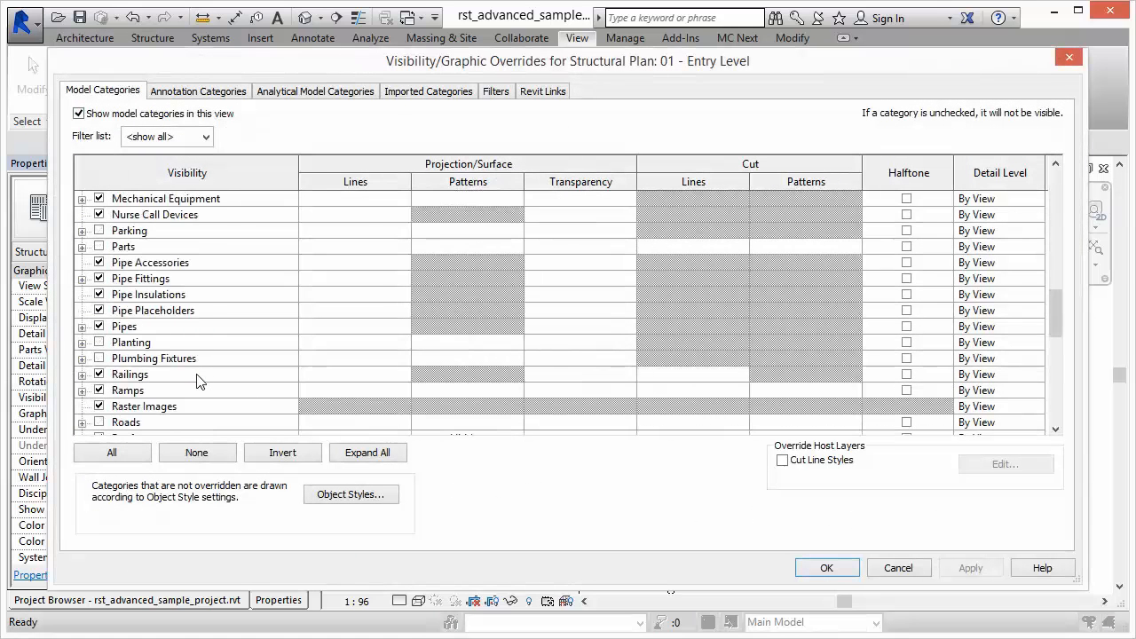
scroll(198, 380, "down", 4)
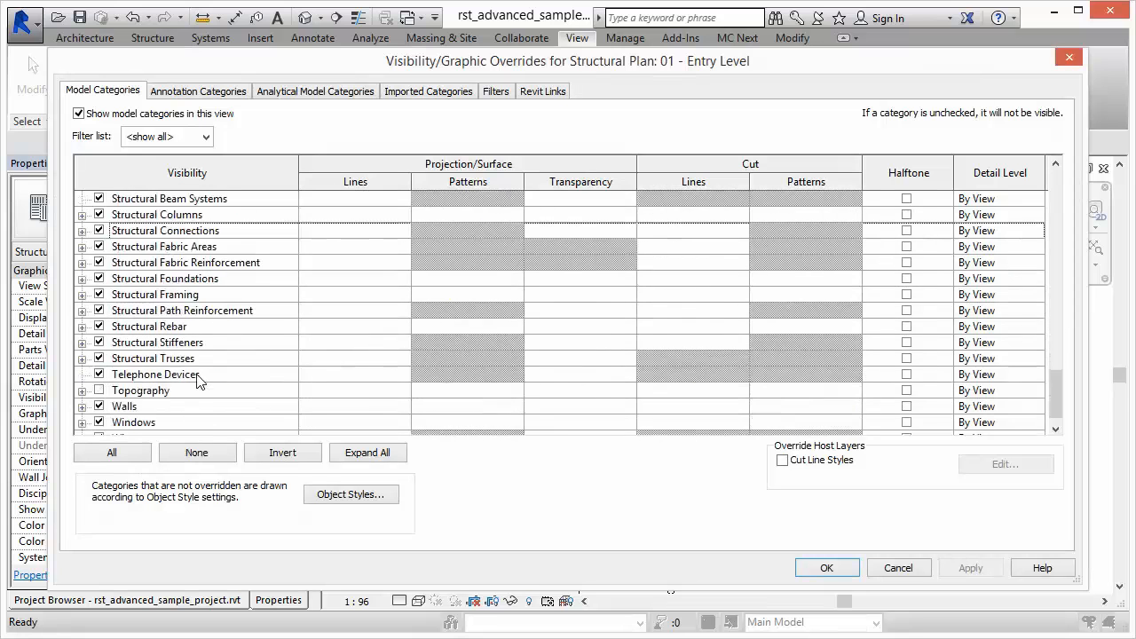
scroll(199, 382, "up", 3)
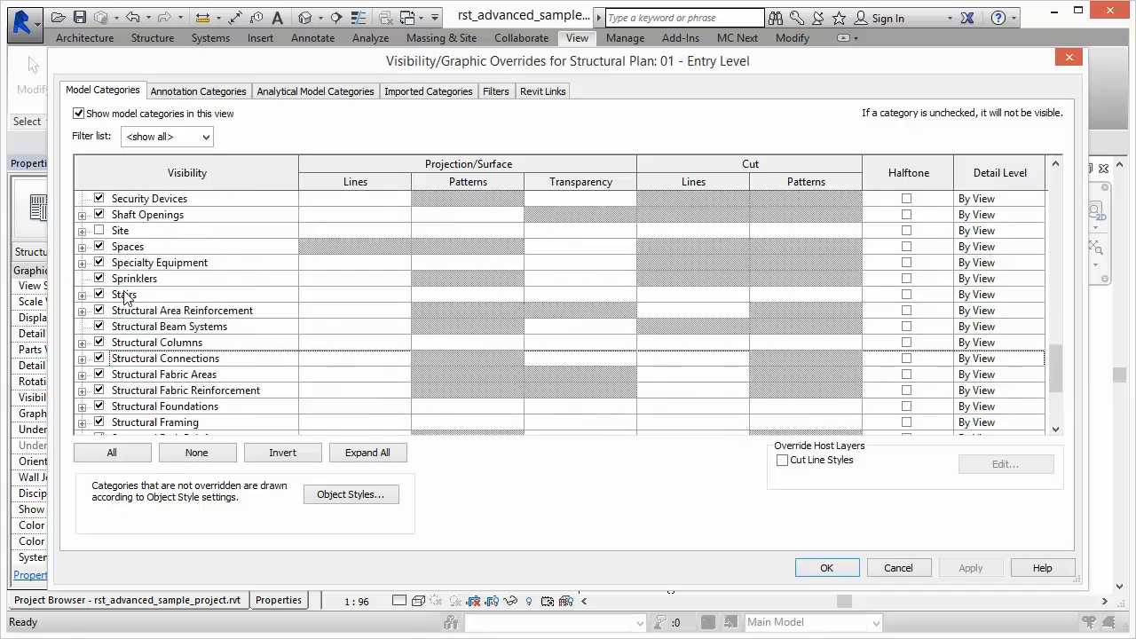
left_click(82, 231)
left_click(98, 231)
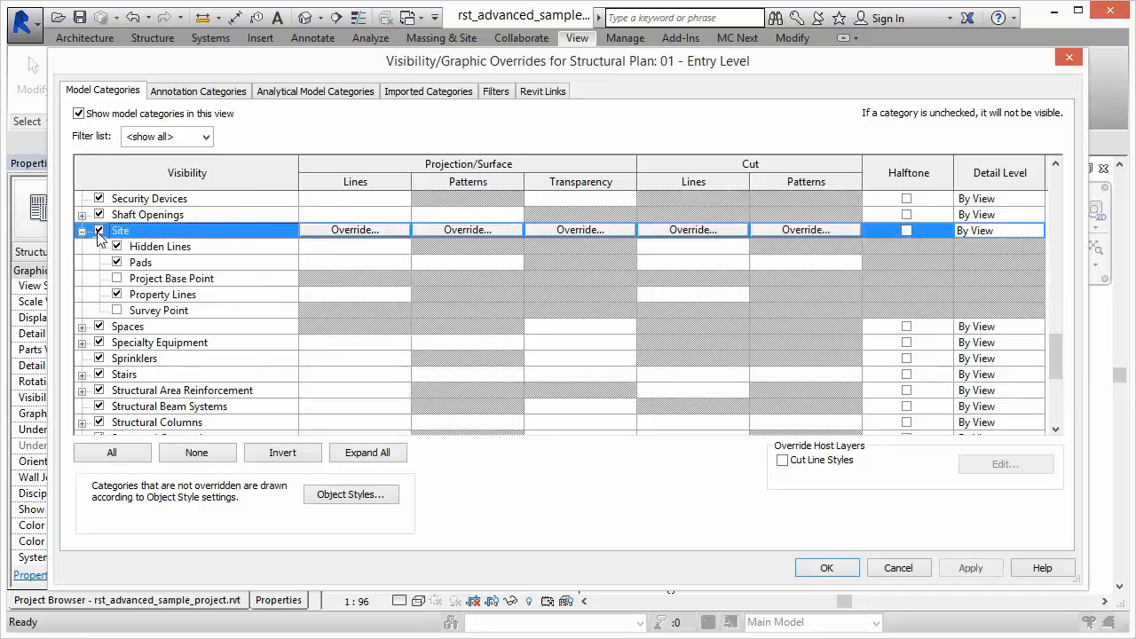
left_click(117, 311)
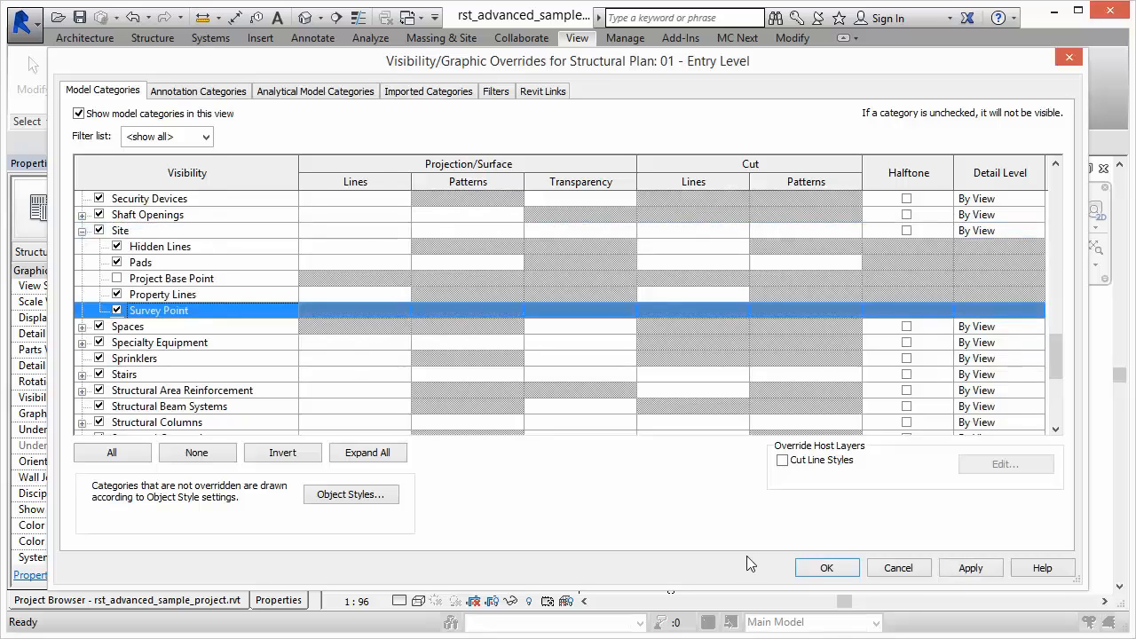
left_click(806, 573)
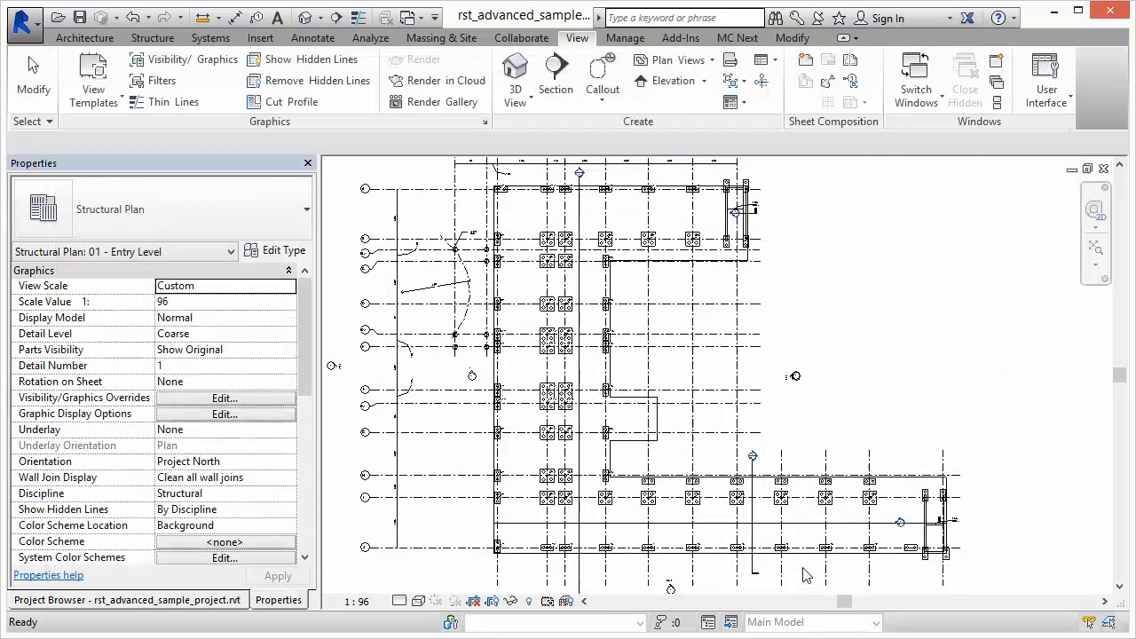
- Move the survey point from the pile cap near F-2 to the floor's lower-left corner beside J-1
scroll(559, 396, "up", 5)
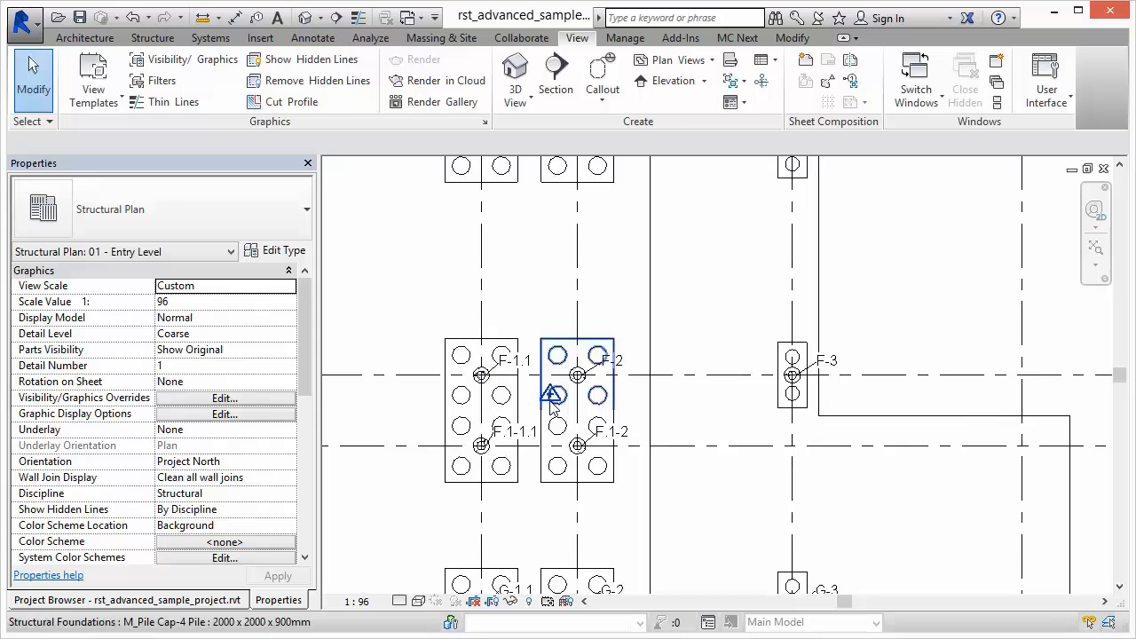
left_click(550, 396)
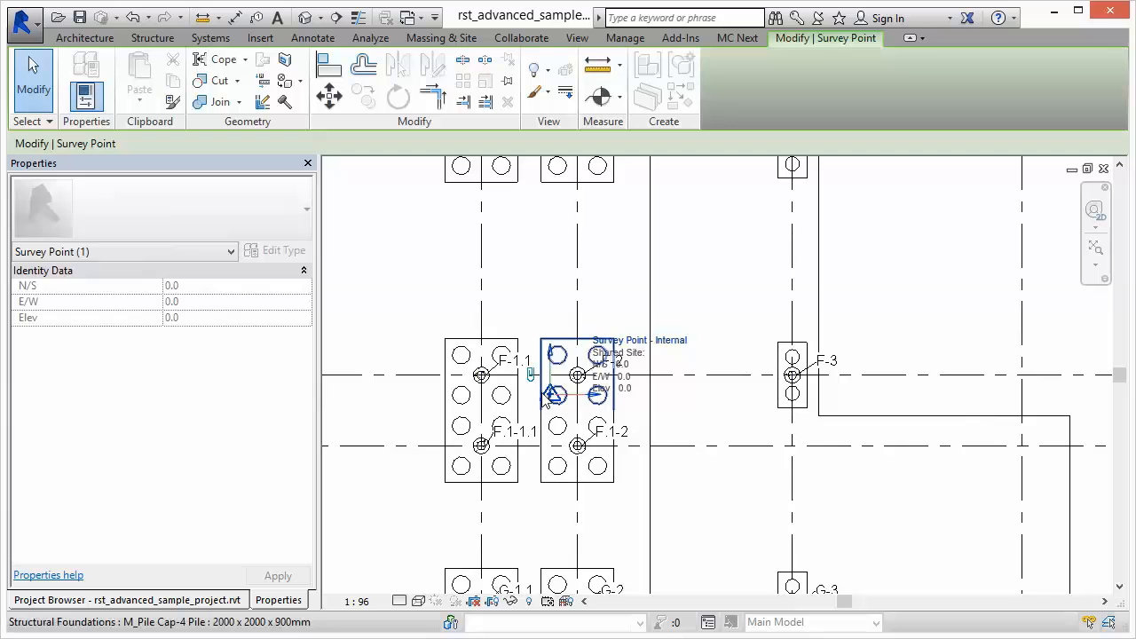
left_click_drag(536, 402, 383, 523)
scroll(401, 366, "down", 3)
middle_click_drag(402, 367, 502, 230)
middle_click_drag(485, 379, 538, 320)
left_click_drag(529, 278, 457, 533)
scroll(471, 525, "up", 2)
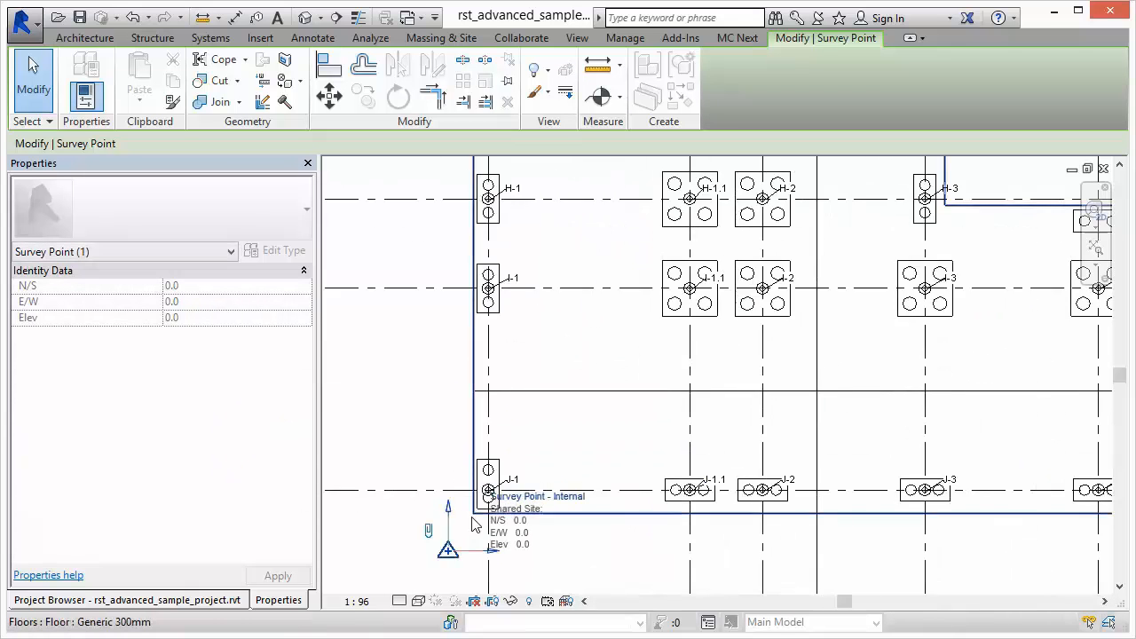
scroll(473, 524, "up", 3)
middle_click_drag(482, 528, 411, 464)
left_click_drag(413, 471, 491, 359)
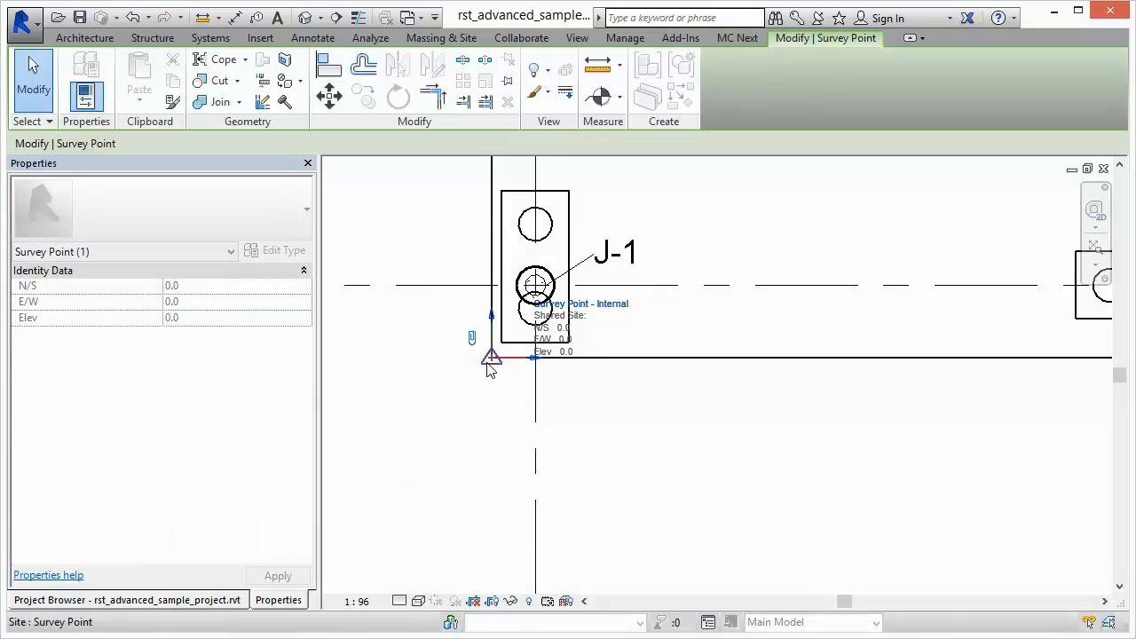
left_click(469, 393)
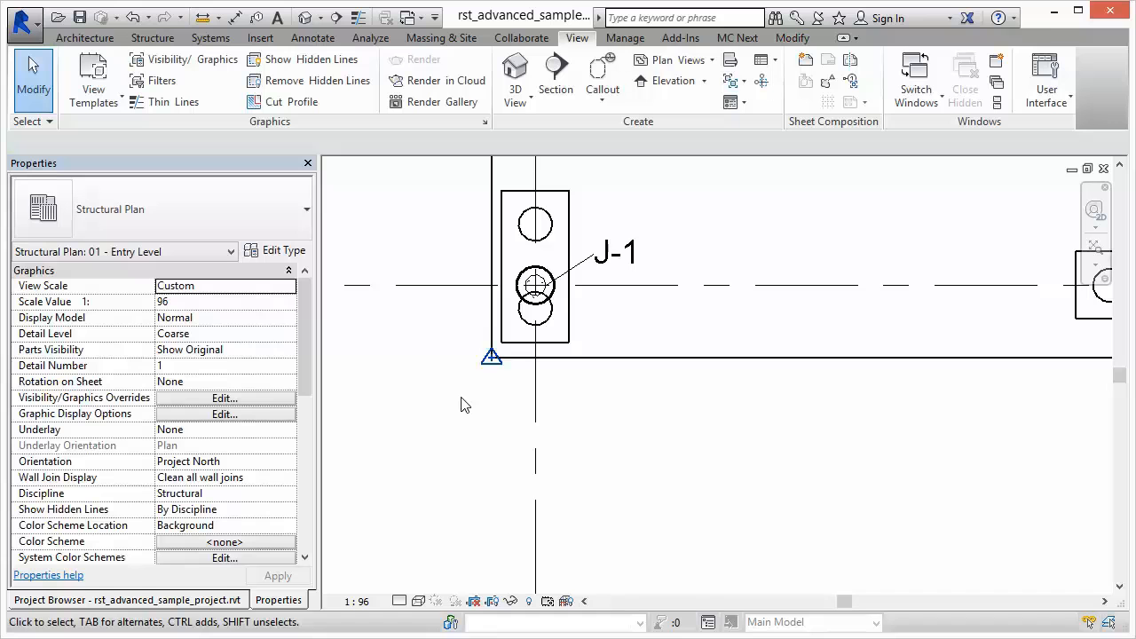
- Place a spot coordinate with a leader on the survey point at the floor corner beside J-1
left_click(300, 41)
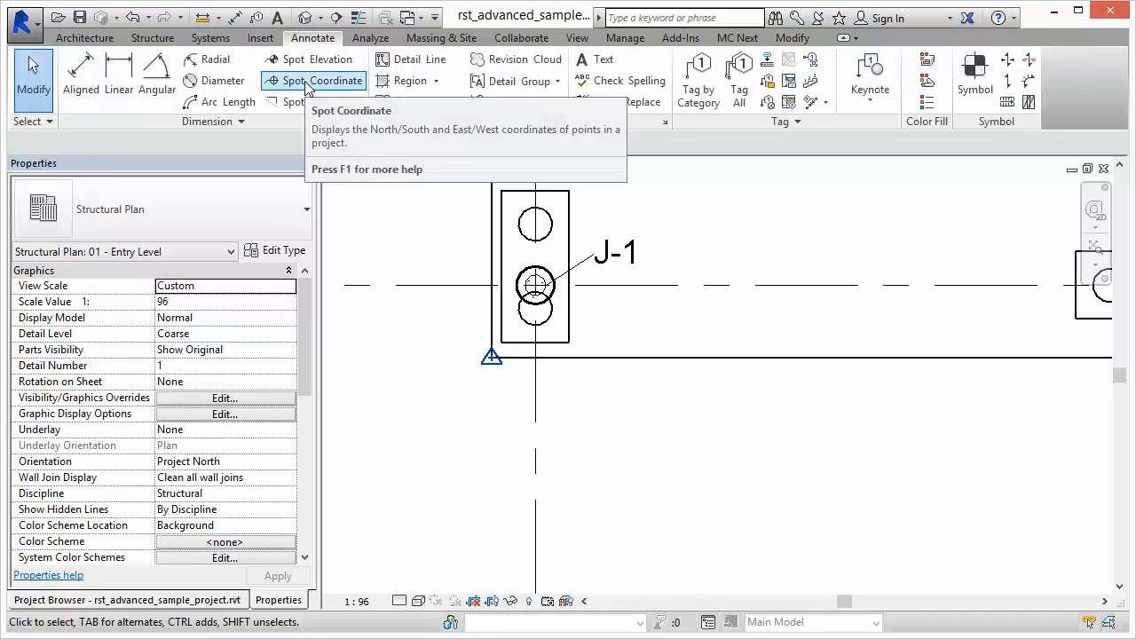
left_click(307, 82)
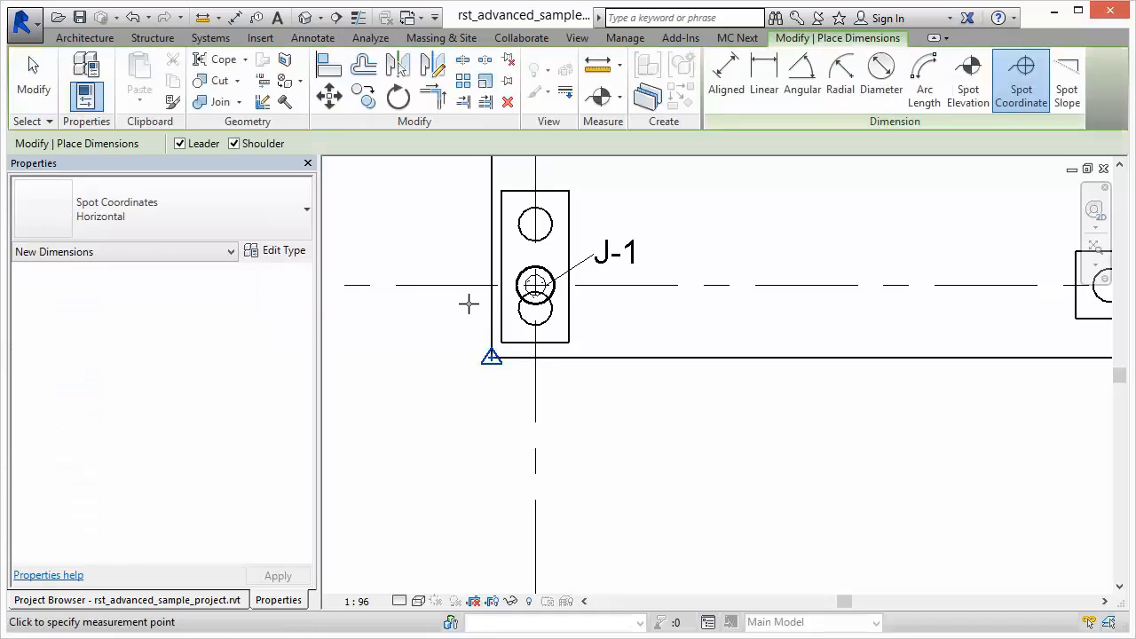
left_click(491, 356)
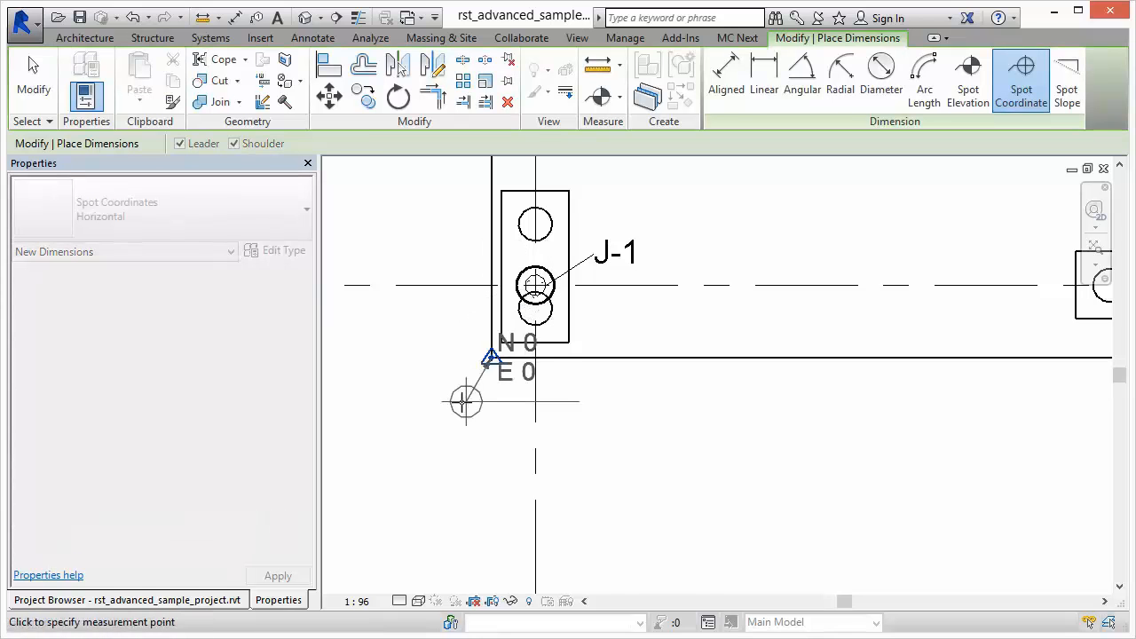
scroll(363, 426, "down", 2)
mouse_move(422, 424)
middle_mouse_down()
mouse_move(487, 453)
mouse_move(582, 453)
middle_mouse_up()
left_click(533, 432)
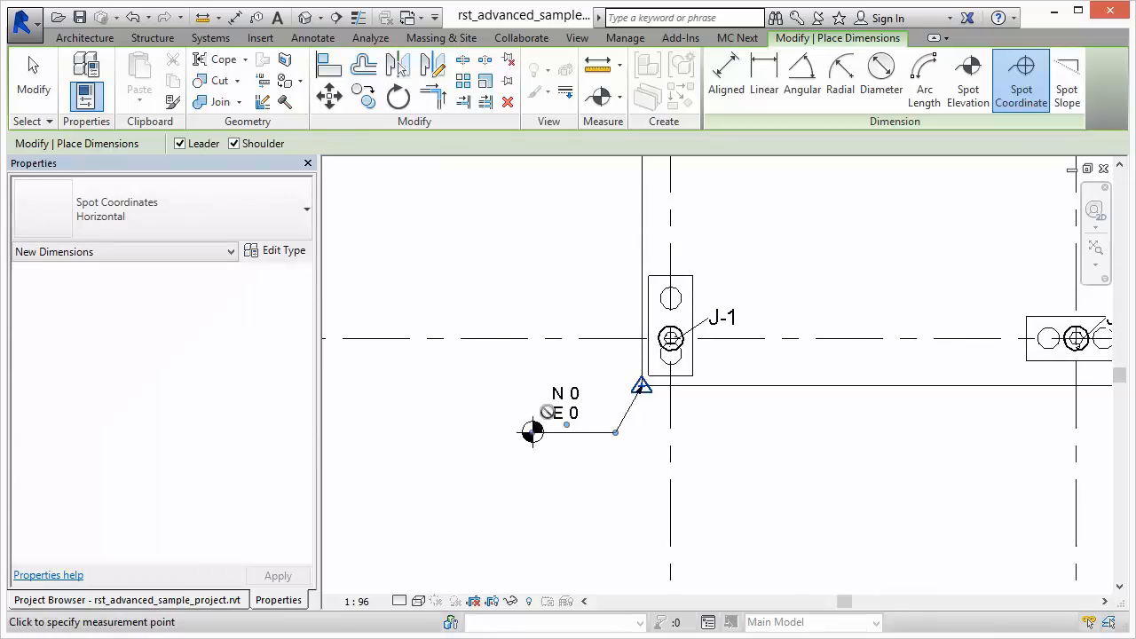
key("Escape")
key("Escape")
- Place a second spot coordinate with a leader on the floor's upper-left corner beside A-1
scroll(548, 393, "down", 3)
middle_click_drag(561, 248, 538, 573)
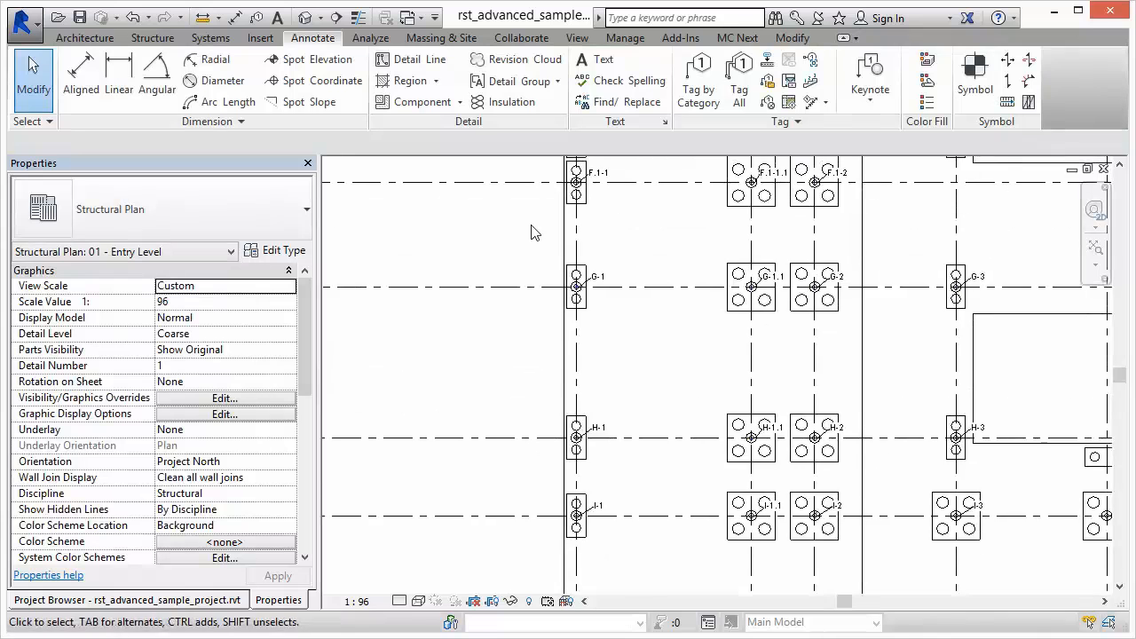
middle_click_drag(537, 204, 528, 612)
middle_click_drag(540, 298, 521, 600)
middle_click_drag(504, 300, 497, 486)
left_click(311, 80)
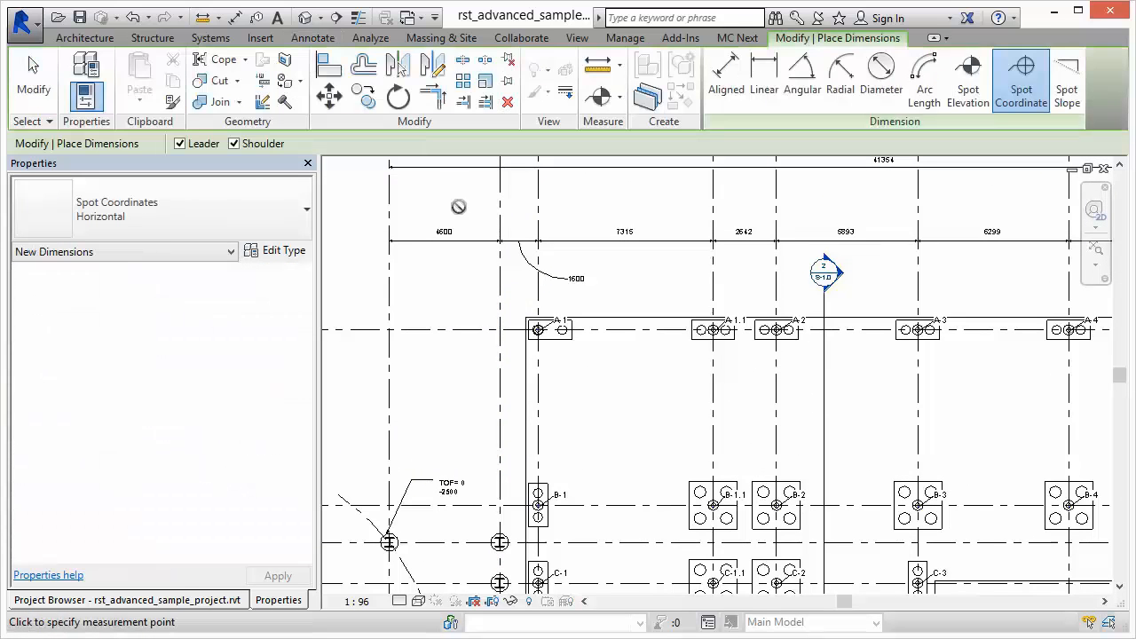
scroll(522, 311, "up", 3)
left_click(529, 320)
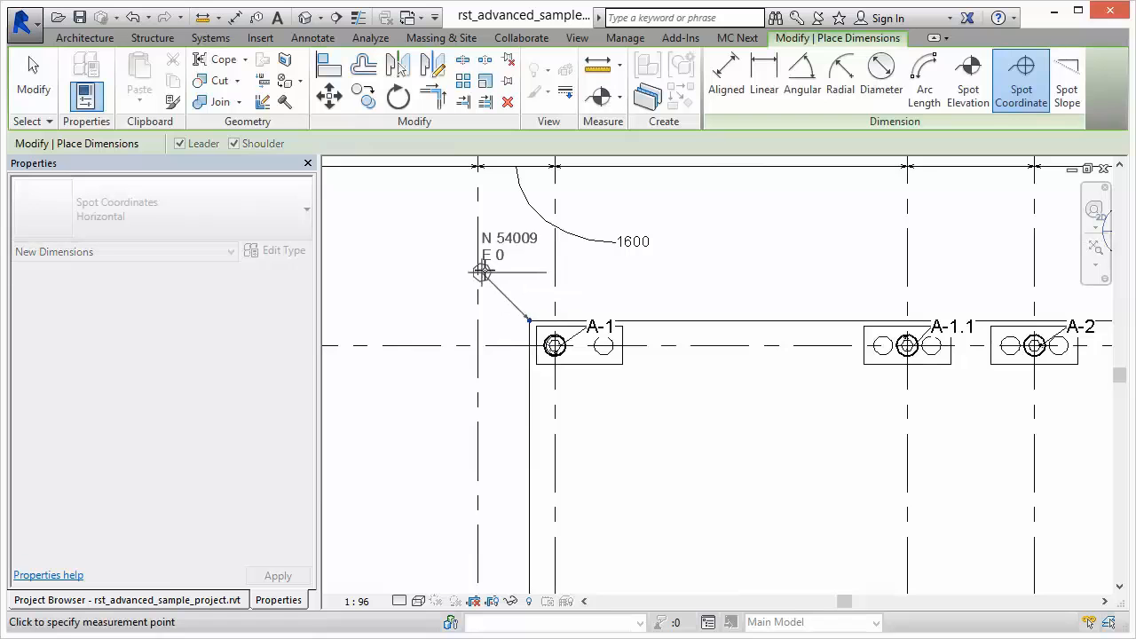
left_click(482, 273)
left_click(403, 273)
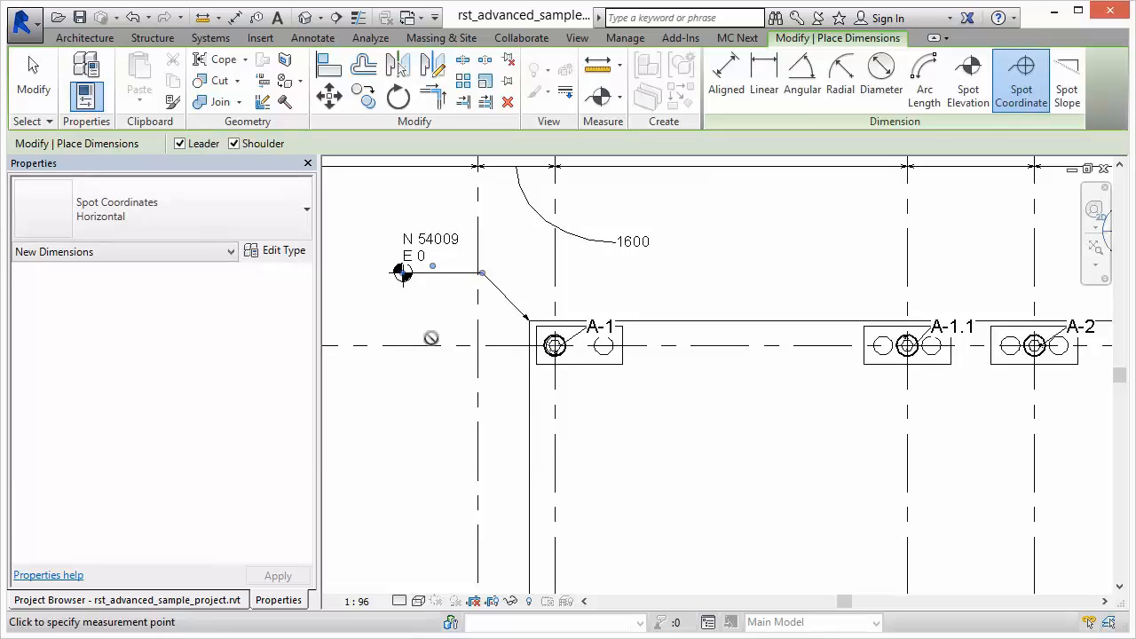
key("Escape")
key("Escape")
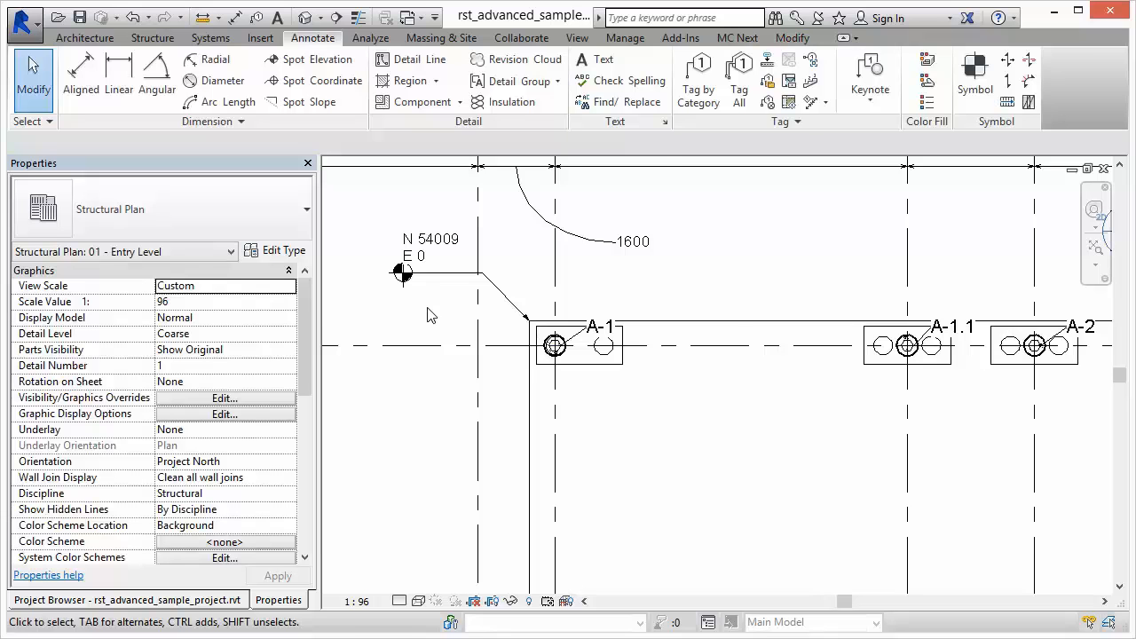
- Set the Entry Level plan's orientation to True North
scroll(428, 308, "down", 6)
middle_click_drag(449, 386, 614, 258)
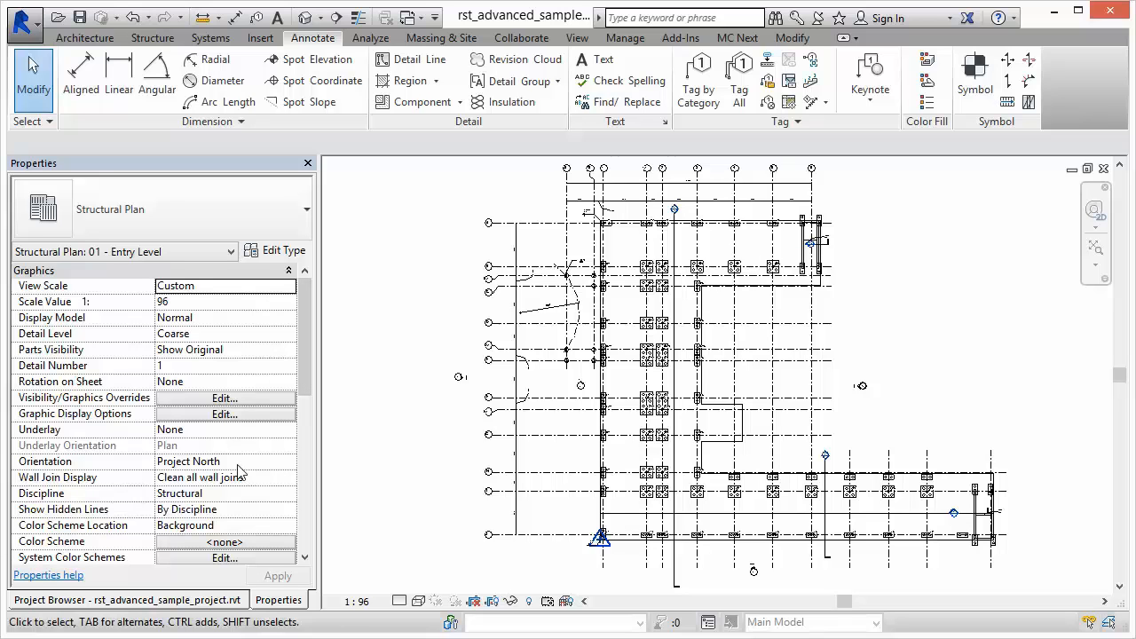
left_click(290, 464)
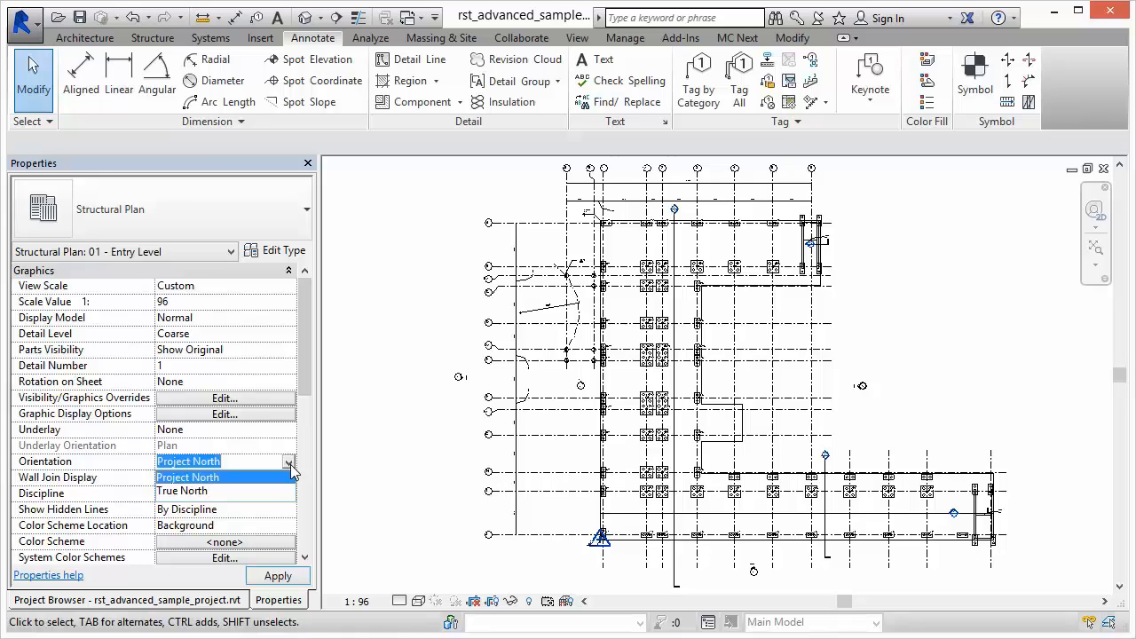
left_click(206, 495)
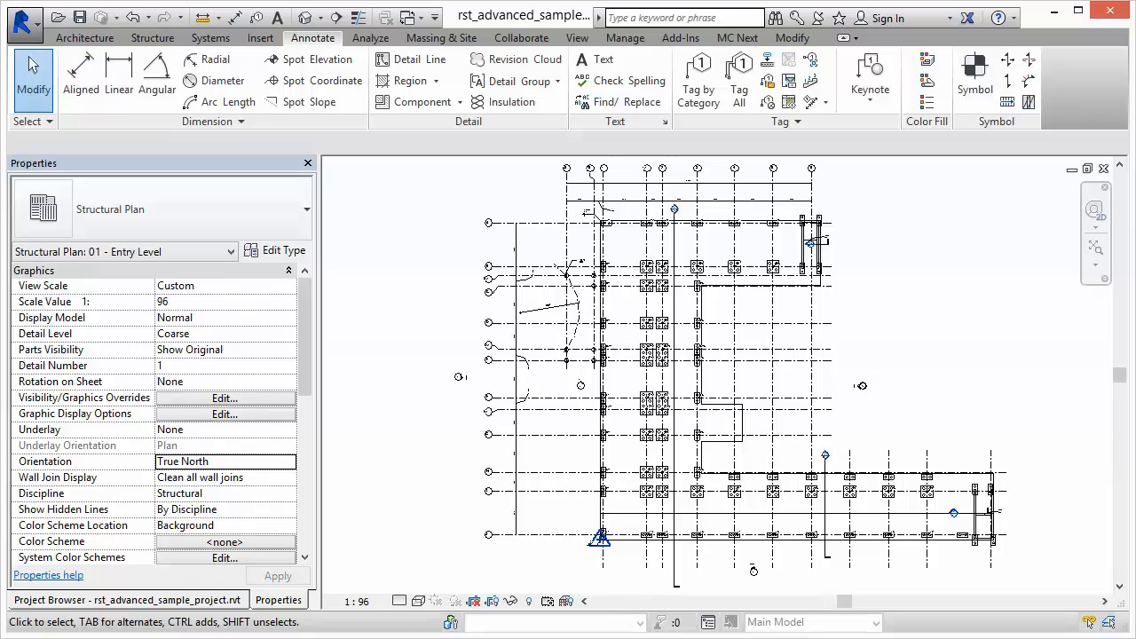
- Switch to MC Next 2014 and open rst_control_points_meters_surveyor.txt from the MC Example Project REVIT folder
left_click(507, 636)
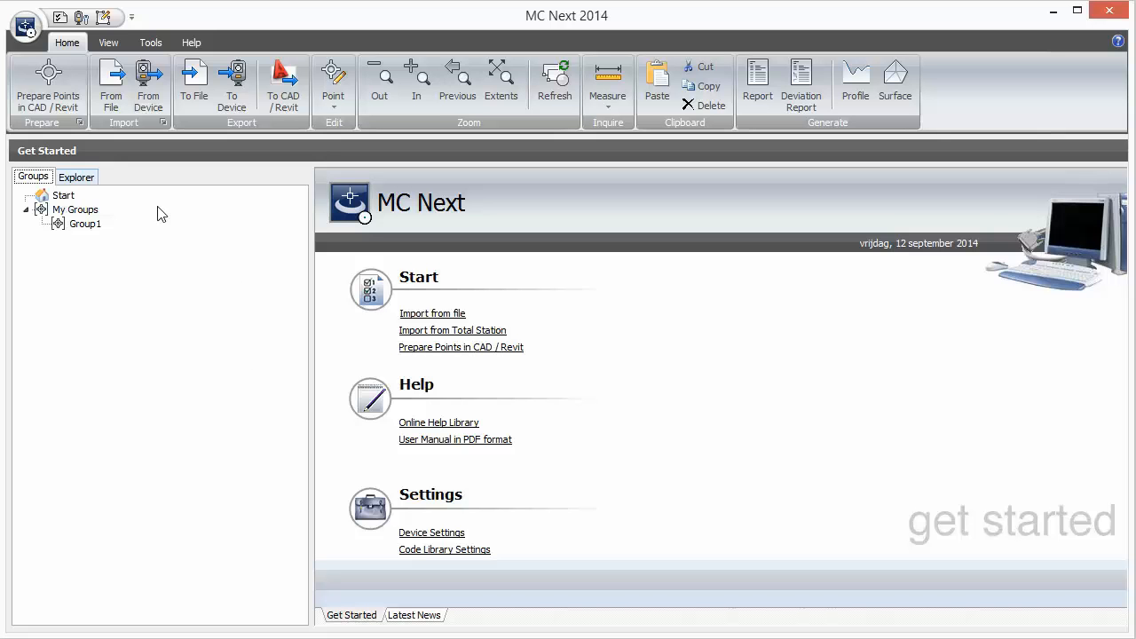
left_click(71, 178)
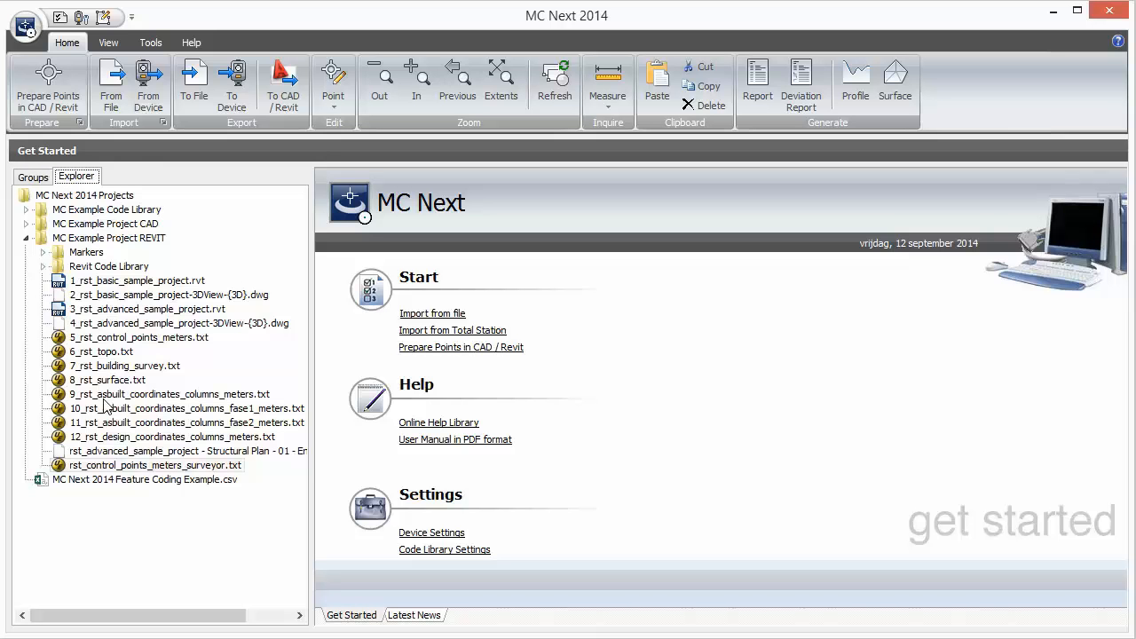
right_click(115, 466)
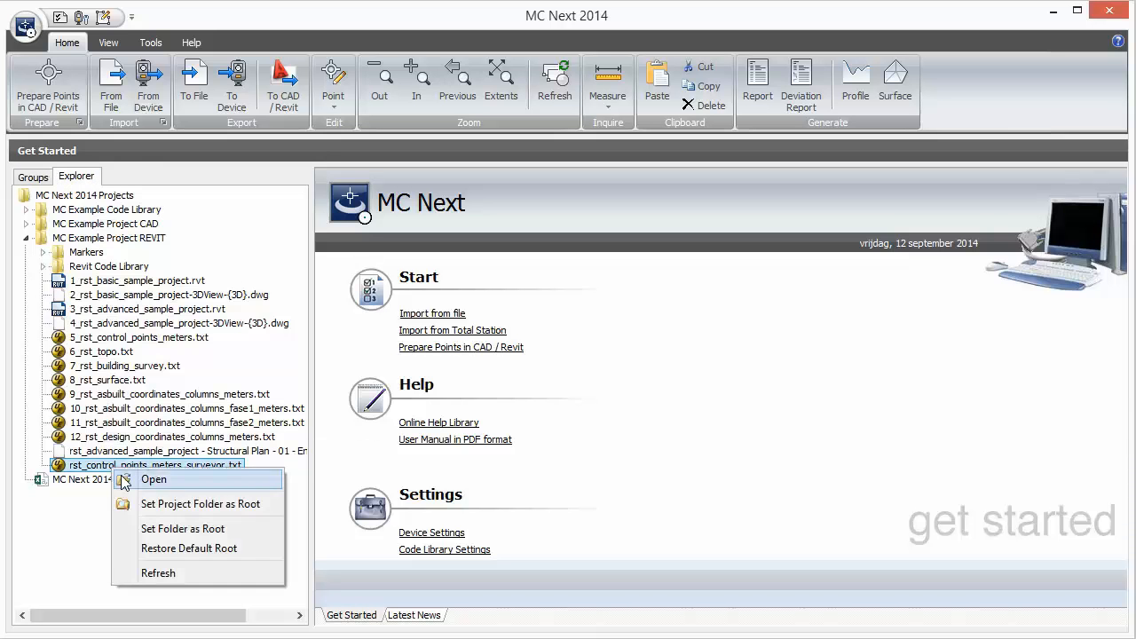
left_click(154, 480)
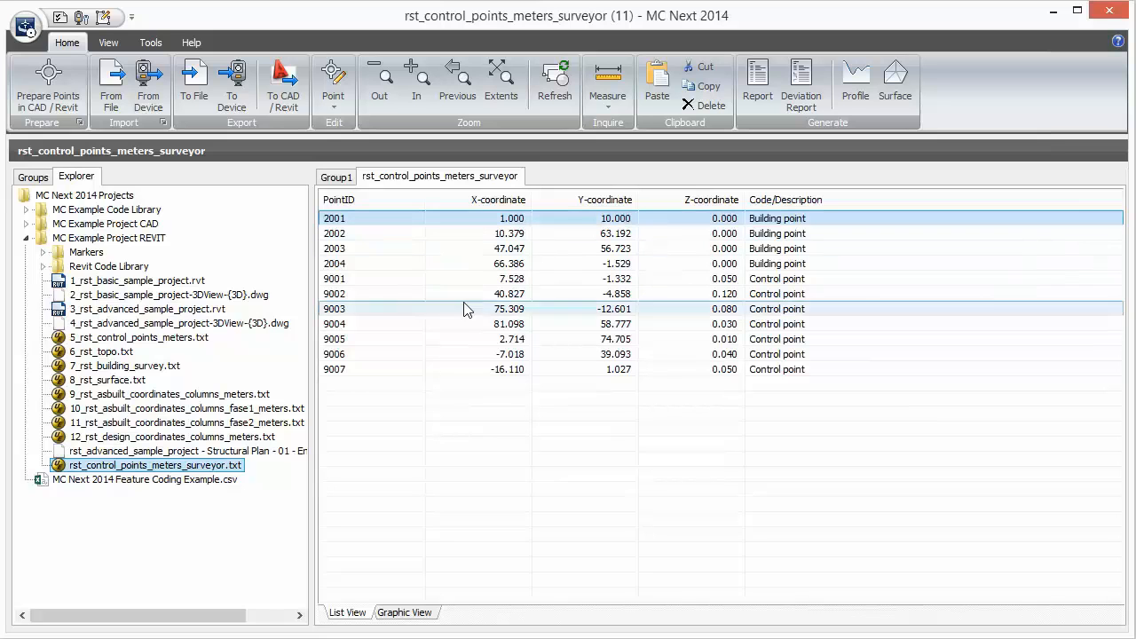
- Show the surveyor's points graphically and measure the azimuth and distance from point 2001 to point 2002
left_click(401, 614)
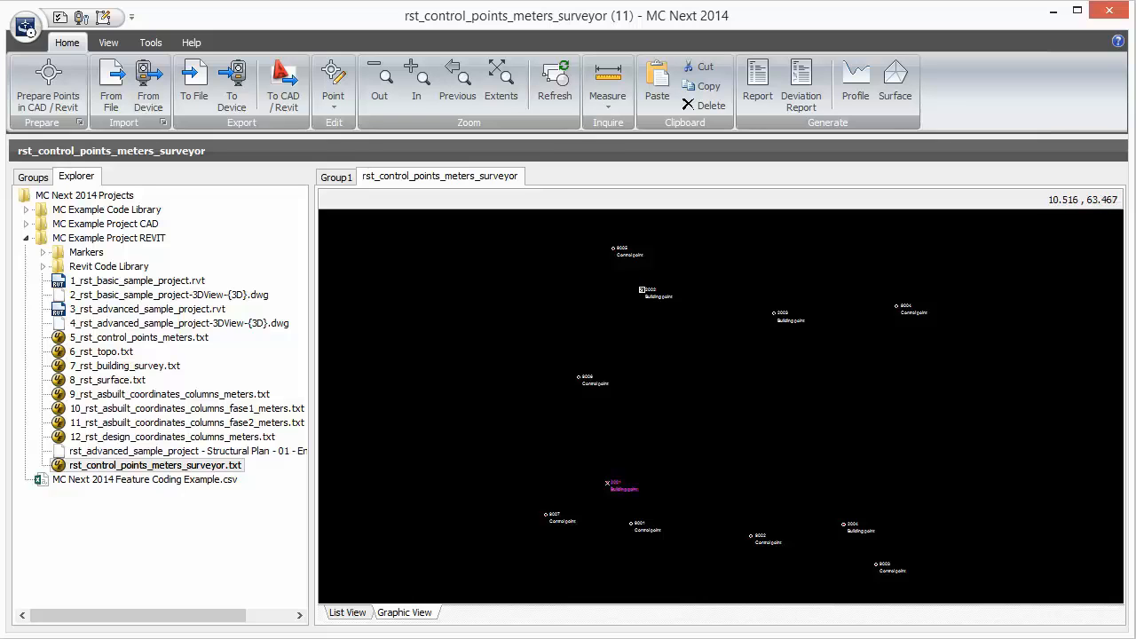
left_click(639, 292)
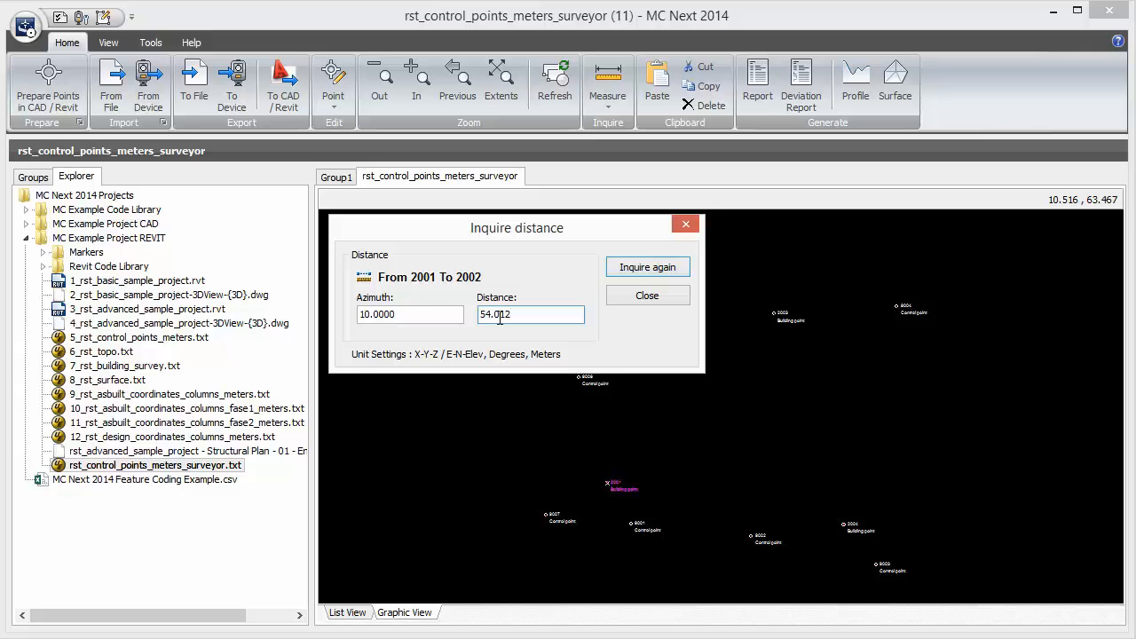
left_click(420, 315)
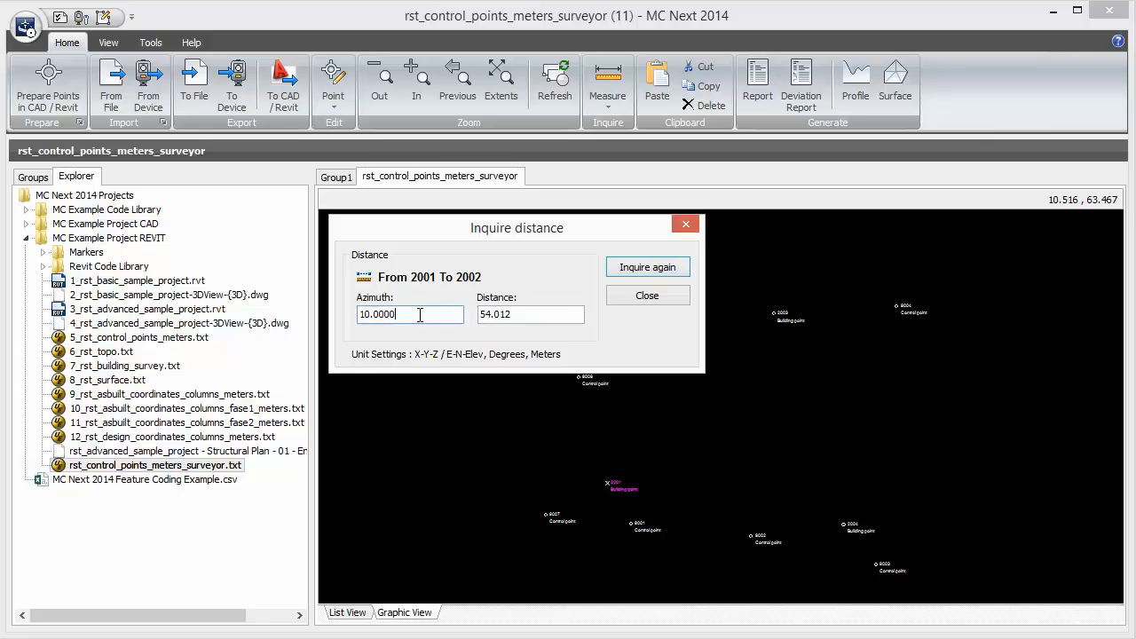
left_click(614, 298)
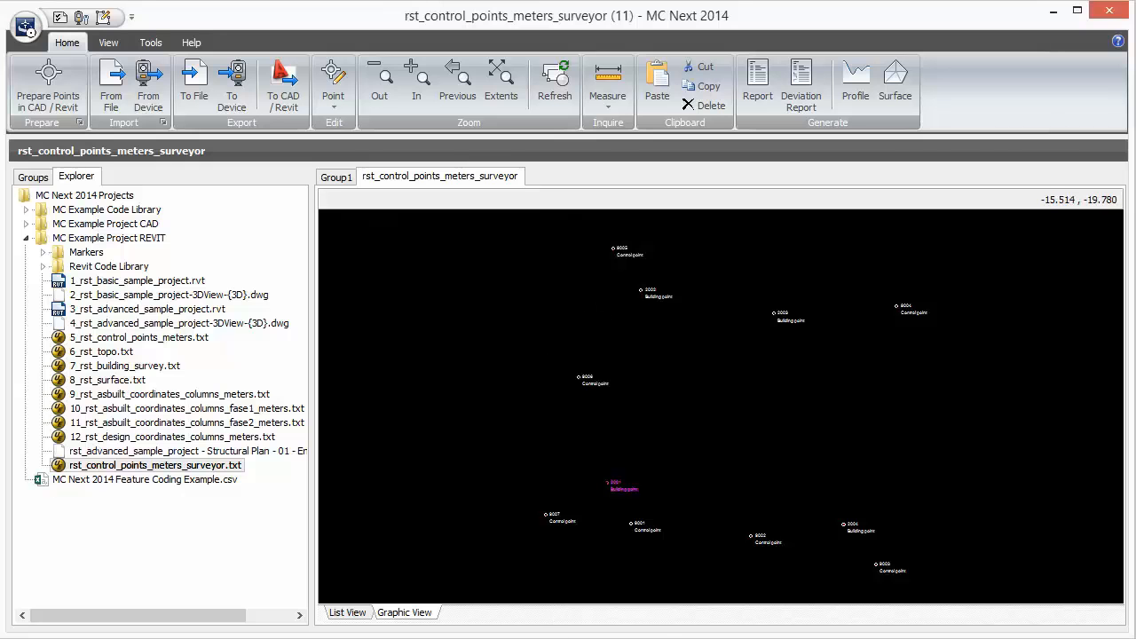
- Switch to Revit, select the survey point at the floor corner beside J-1 and toggle its clip state
left_click(701, 625)
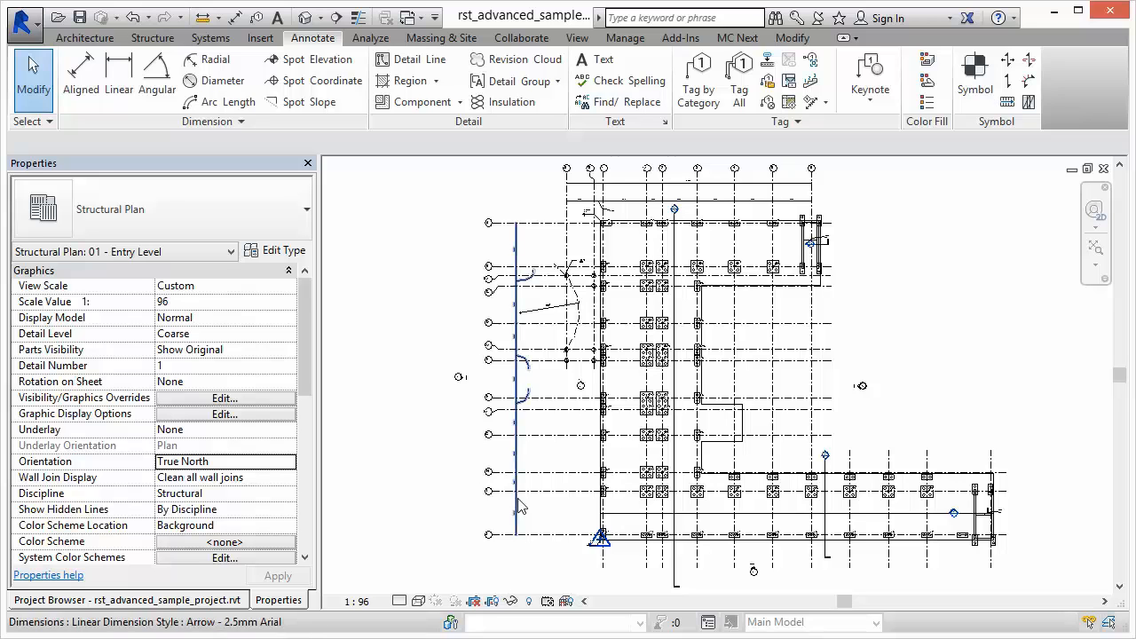
left_click(605, 543)
left_click(583, 525)
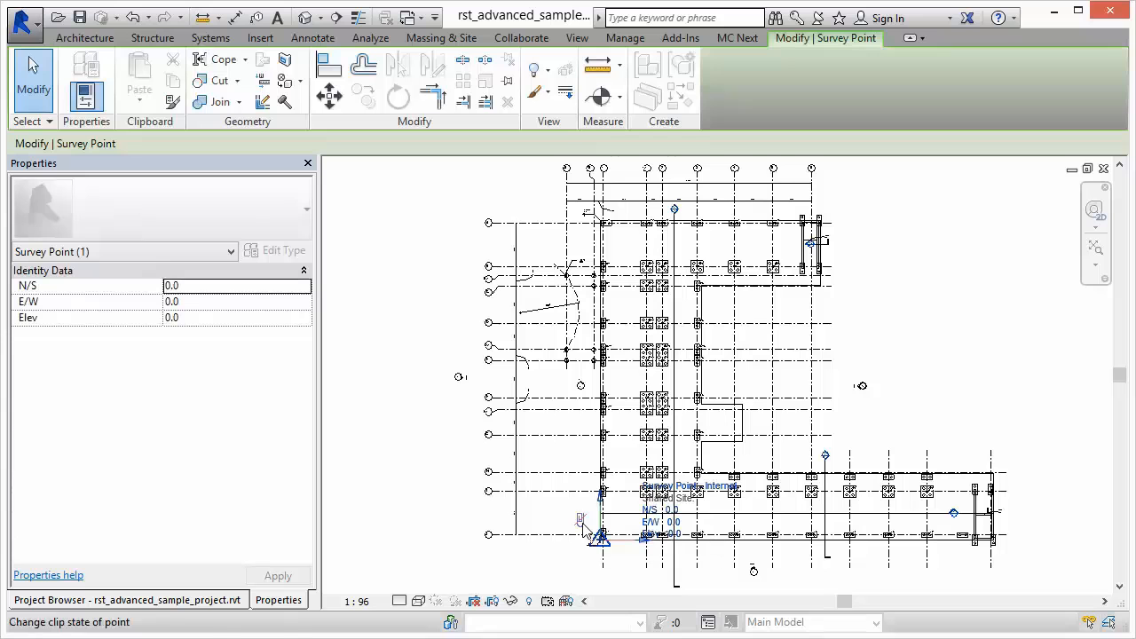
- Specify shared coordinates at the survey point beside J-1, with East/West set to 1000 and North/South to 10000
left_click(624, 38)
left_click(336, 82)
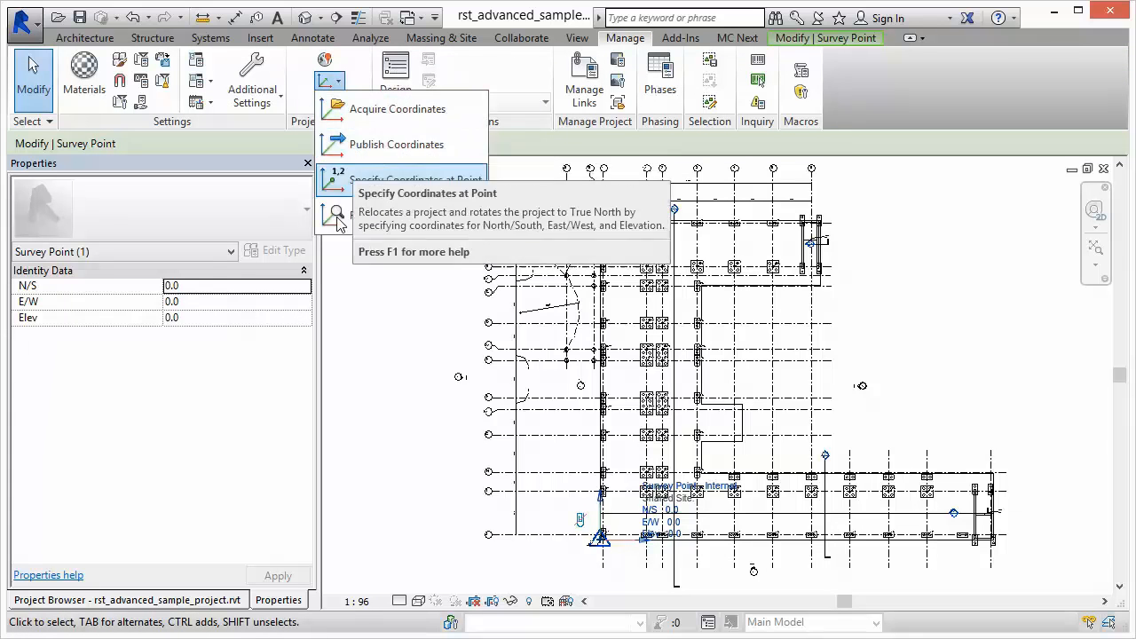
left_click(418, 181)
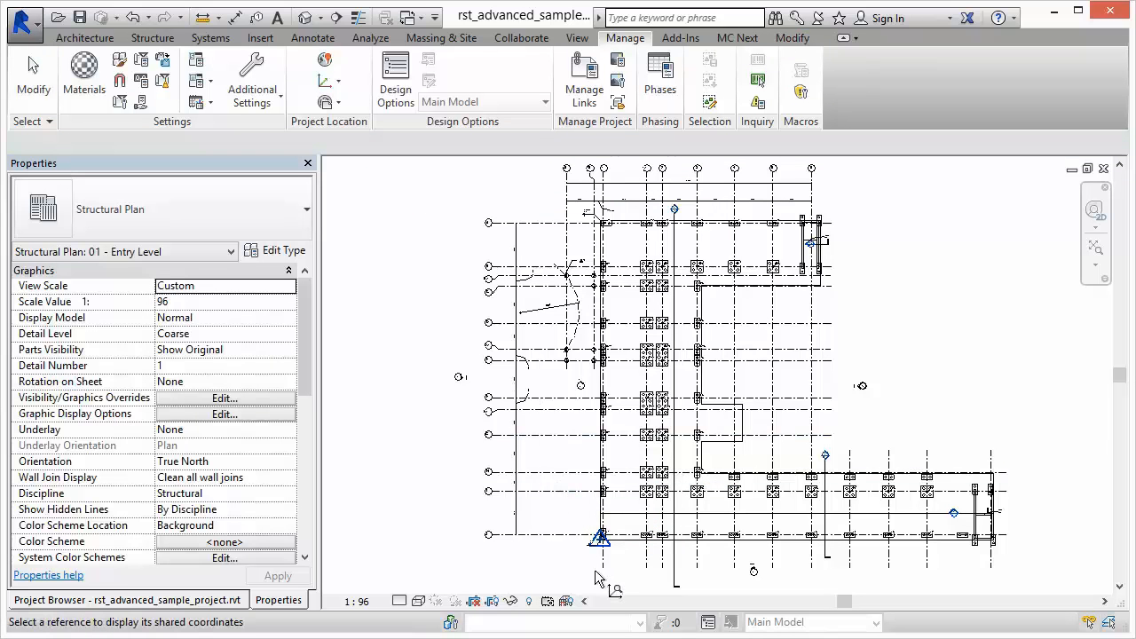
scroll(597, 578, "up", 5)
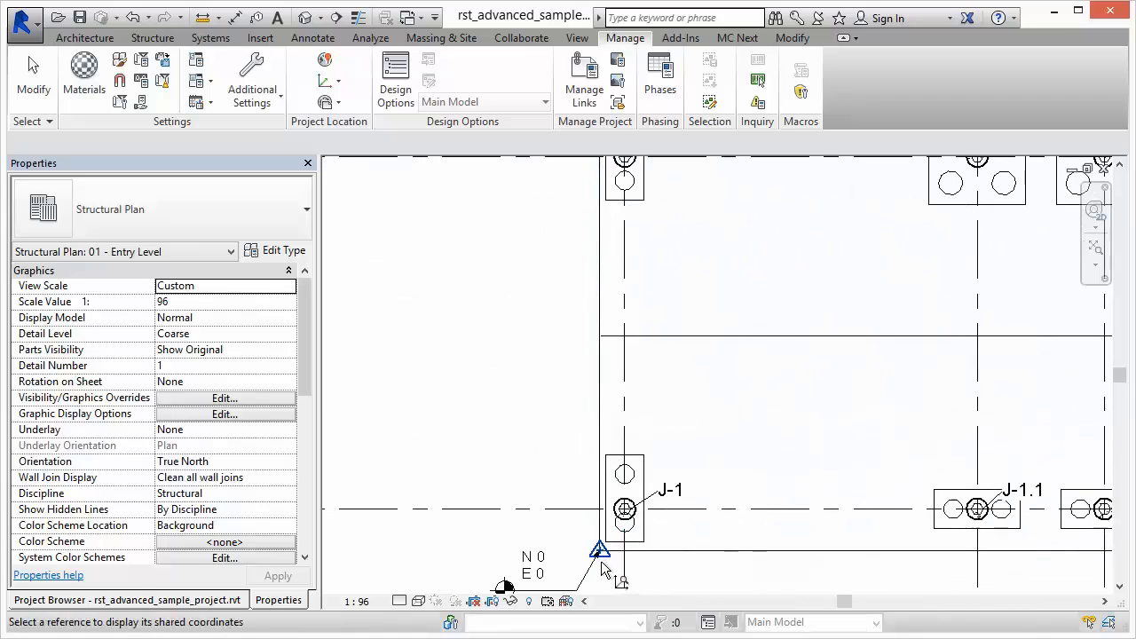
left_click(601, 549)
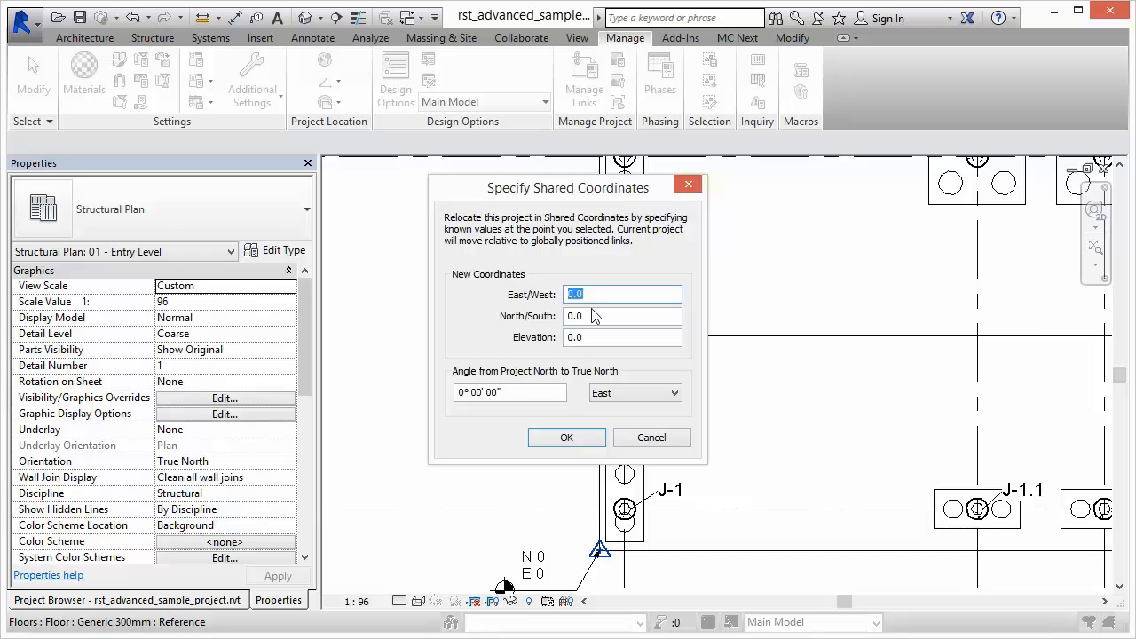
type("1000")
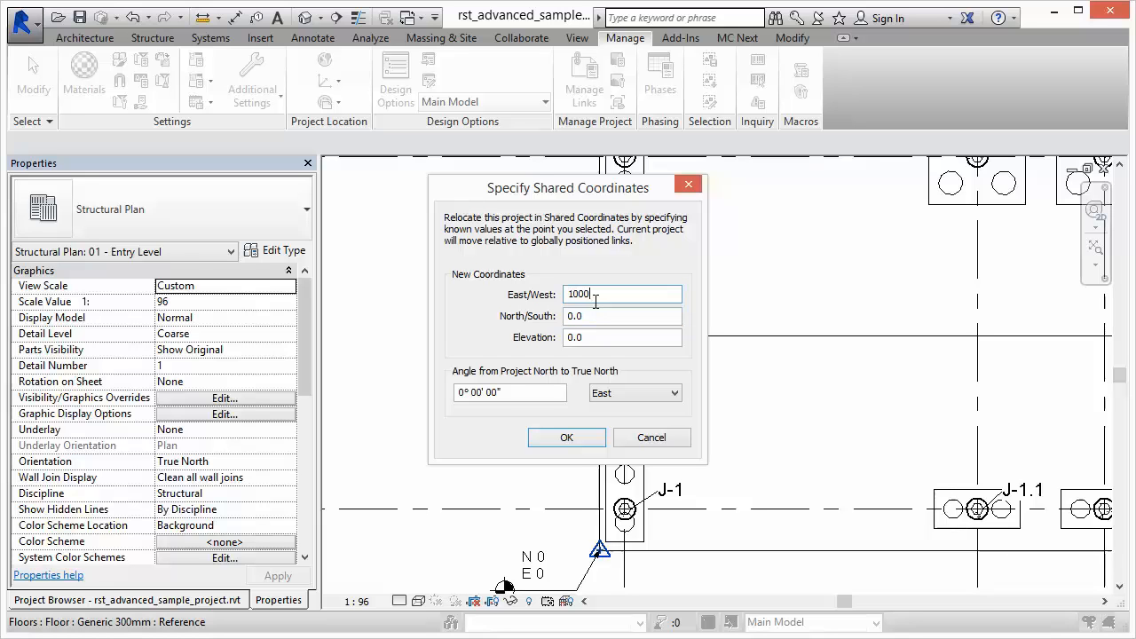
key("Tab")
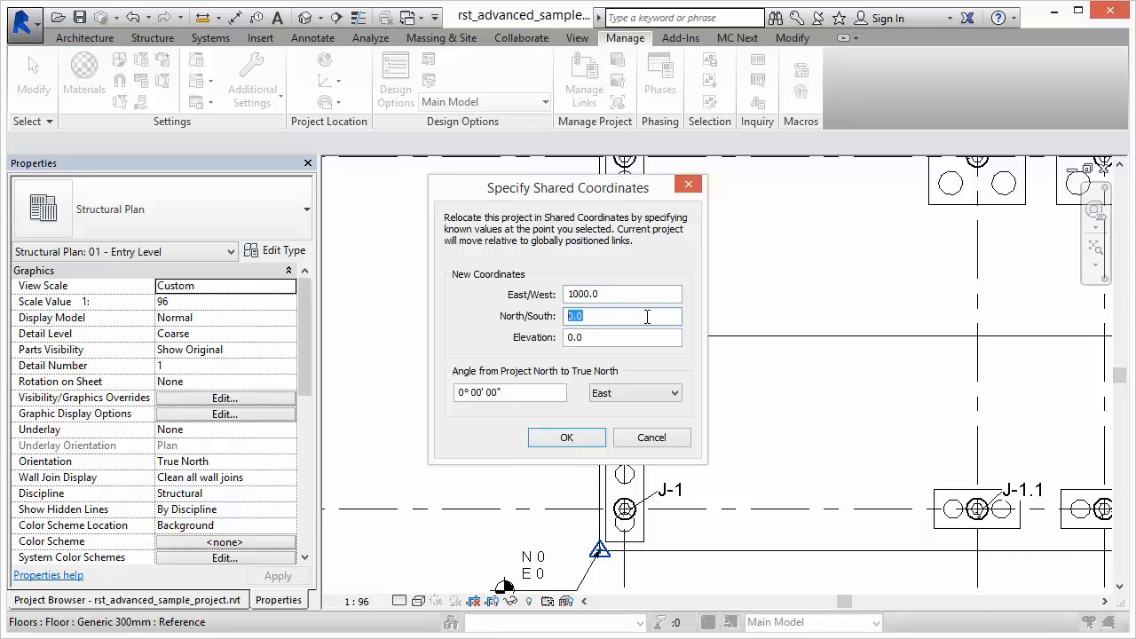
type("10000")
- Set the angle from Project North to True North to 10° West and apply the shared coordinates
left_click_drag(545, 395, 462, 395)
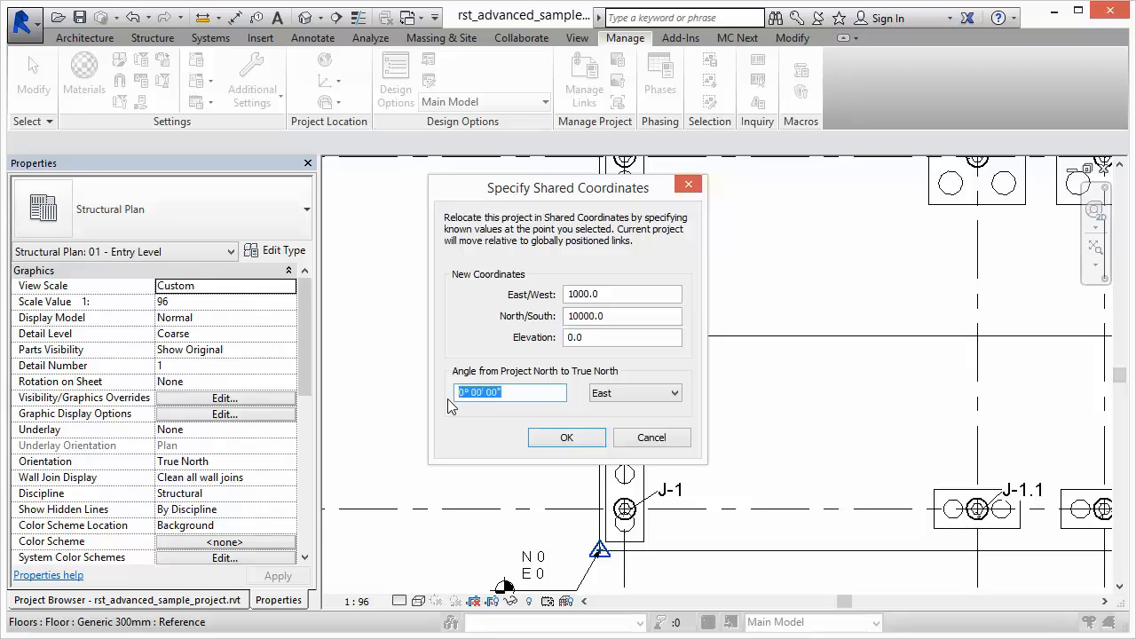
type("10")
left_click(628, 397)
left_click(626, 420)
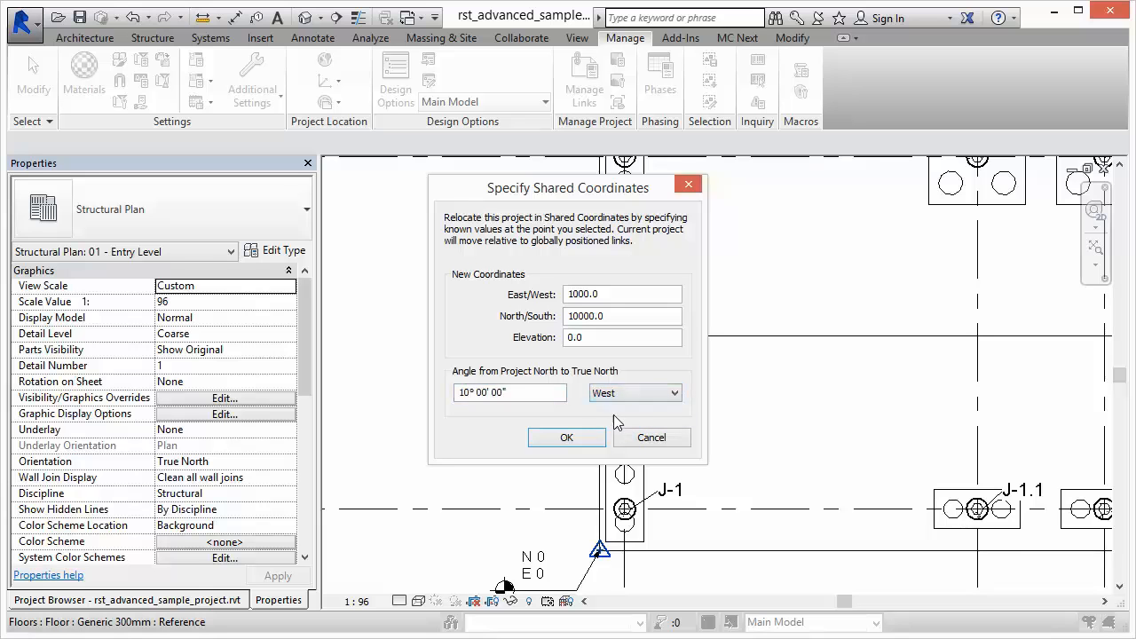
left_click(564, 438)
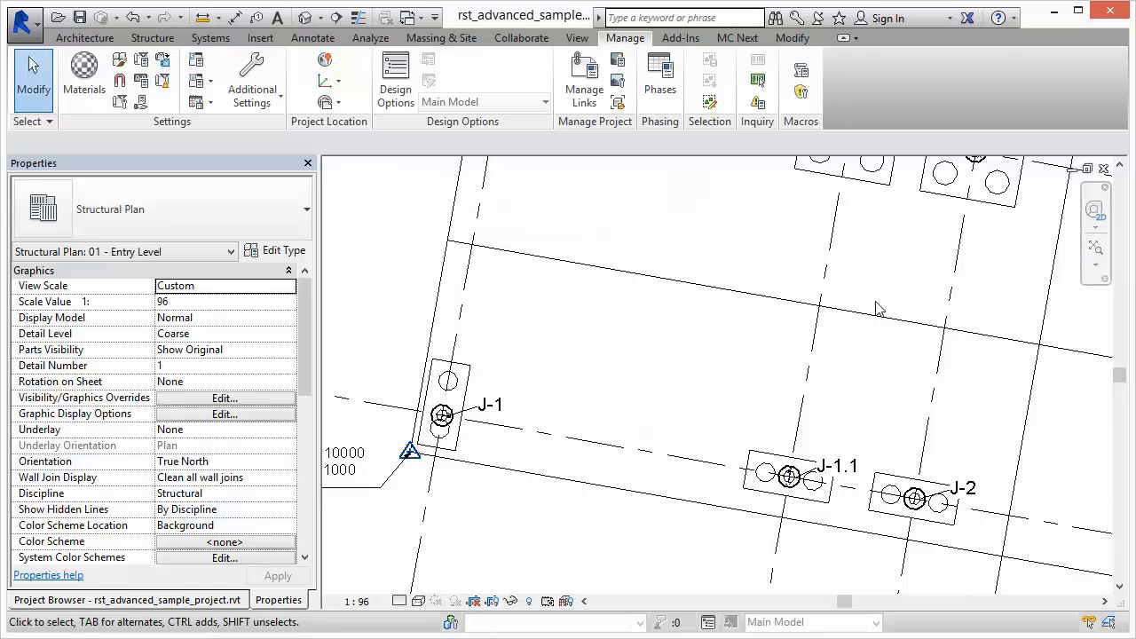
- Set the Entry Level plan's orientation to Project North
left_click(1095, 249)
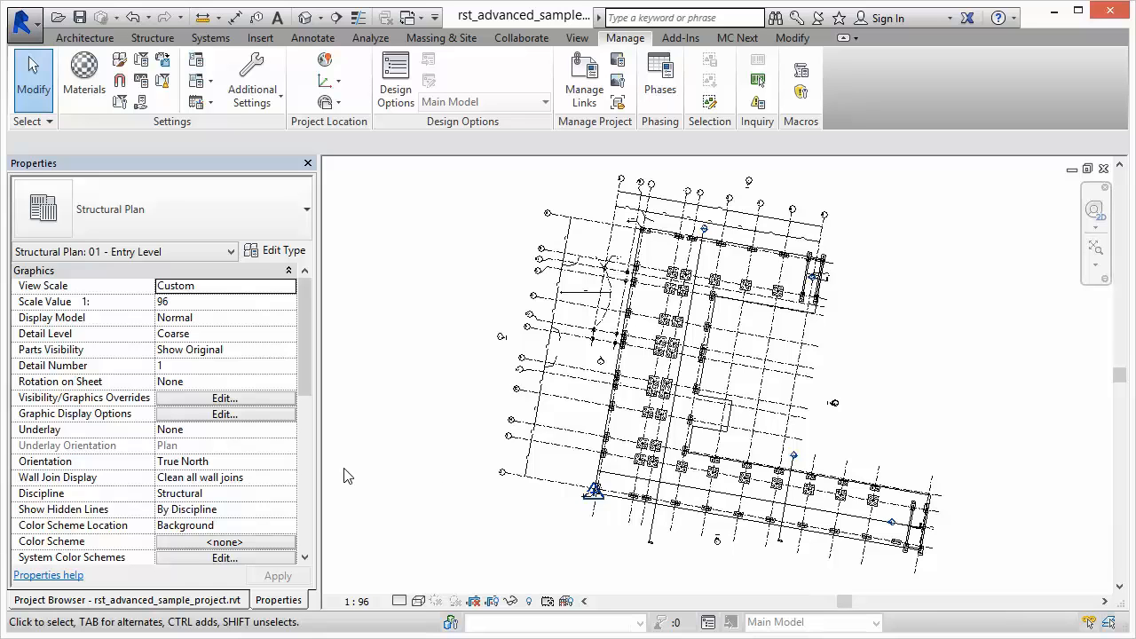
left_click(265, 467)
left_click(289, 462)
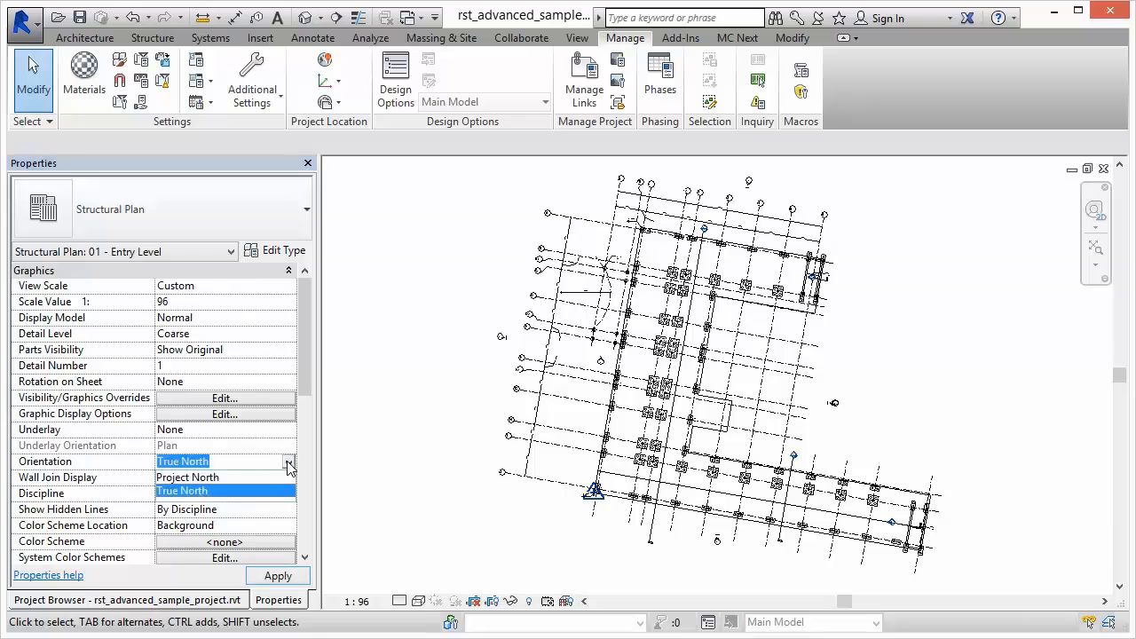
left_click(257, 478)
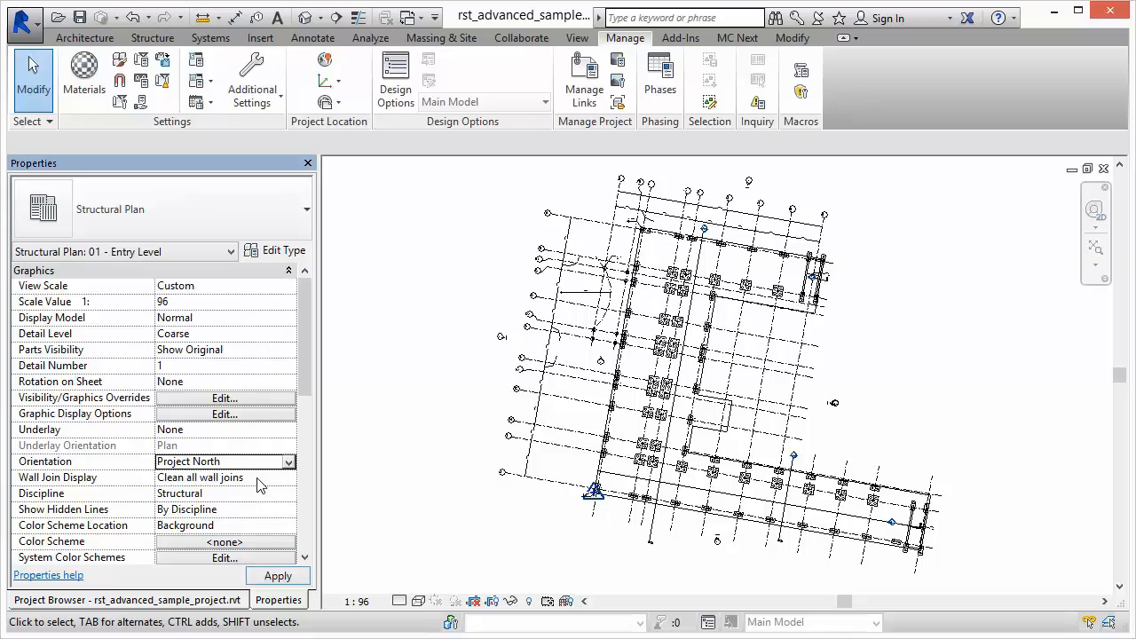
left_click(273, 579)
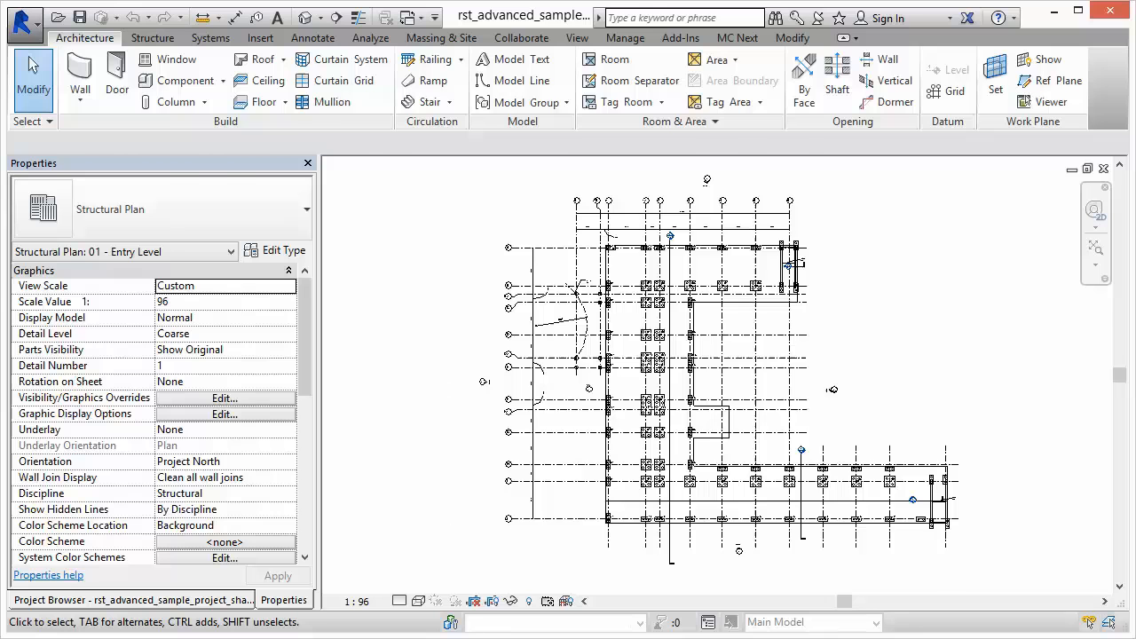
- Switch to MC Next 2014 and open the surveyor's control points file, rst_control_points_meters_surveyor.txt
key("alt+Tab")
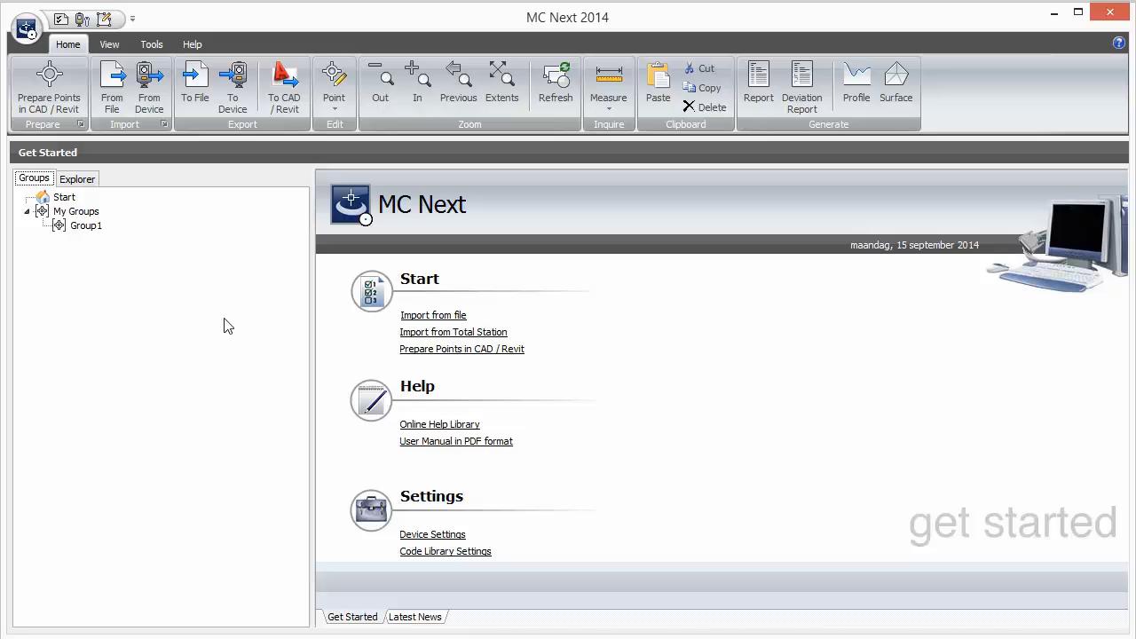
left_click(92, 180)
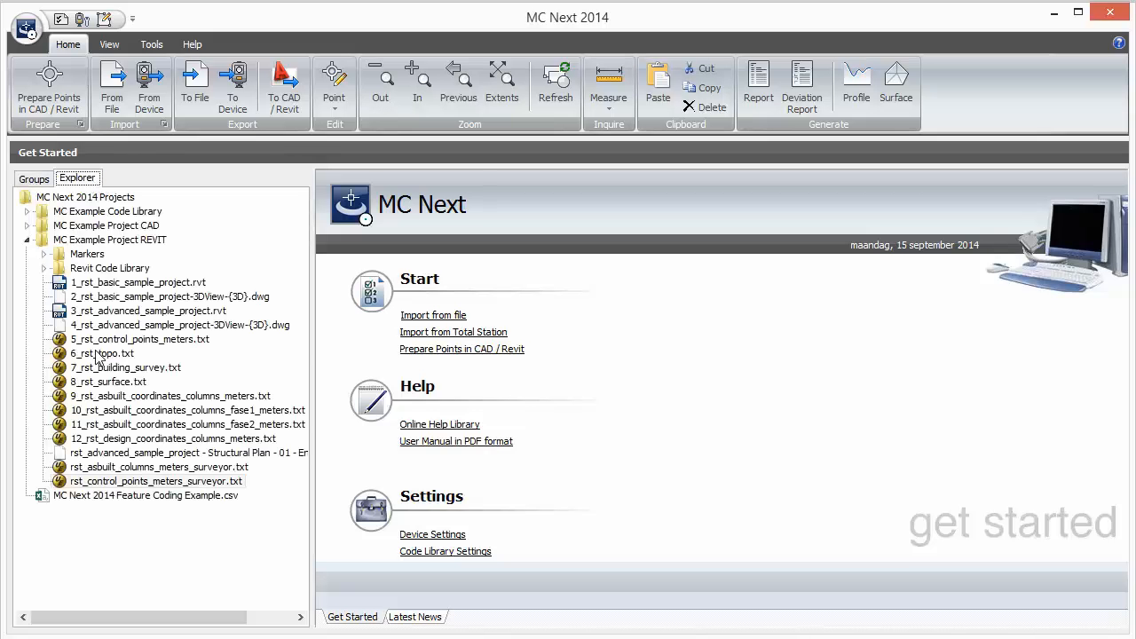
left_click(93, 484)
right_click(92, 484)
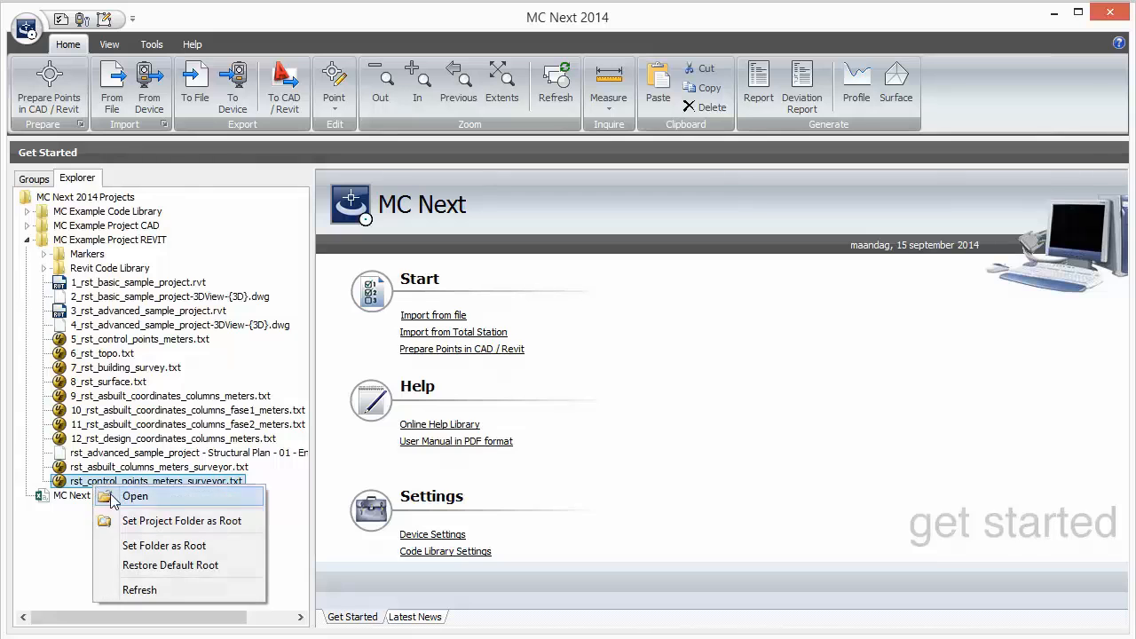
left_click(111, 497)
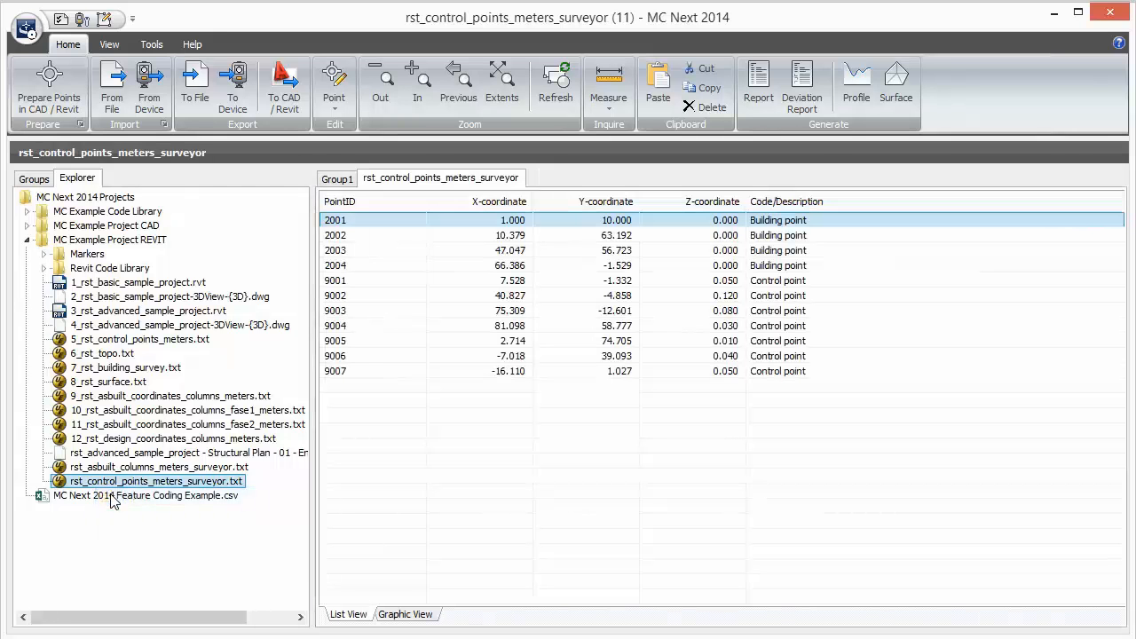
- Select all points in rst_control_points_meters_surveyor and copy them to the clipboard
right_click(382, 238)
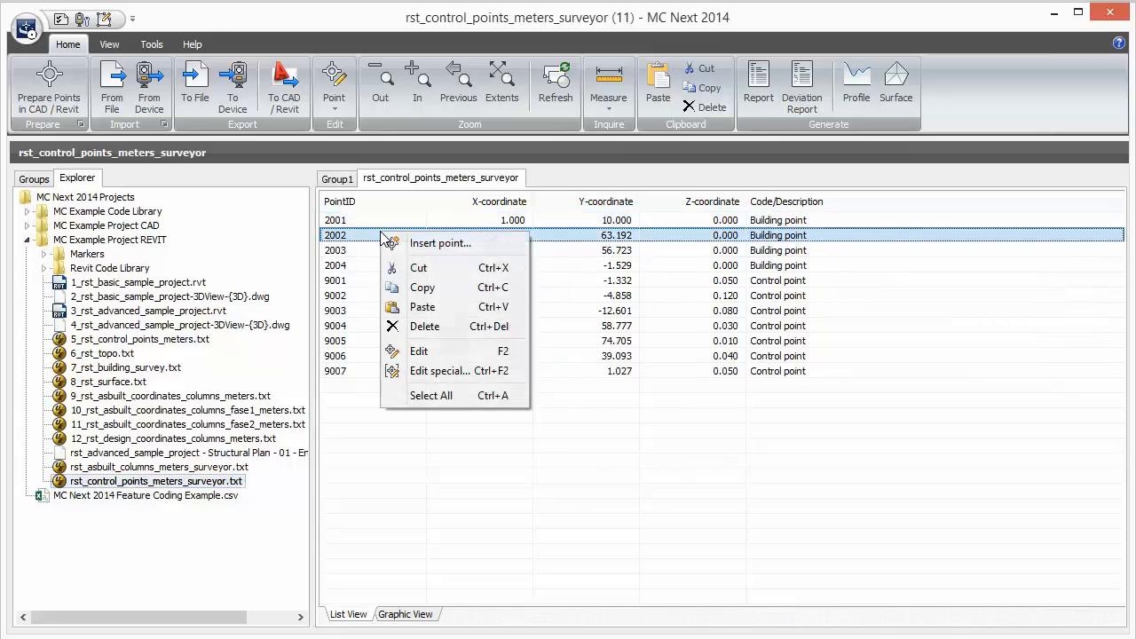
left_click(427, 400)
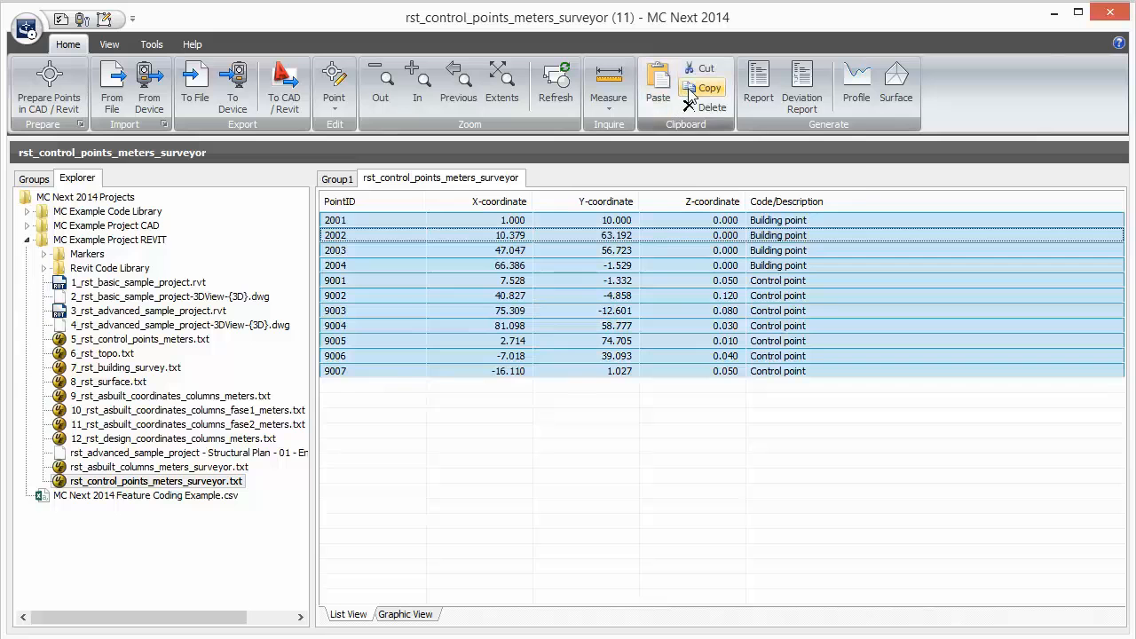
left_click(691, 92)
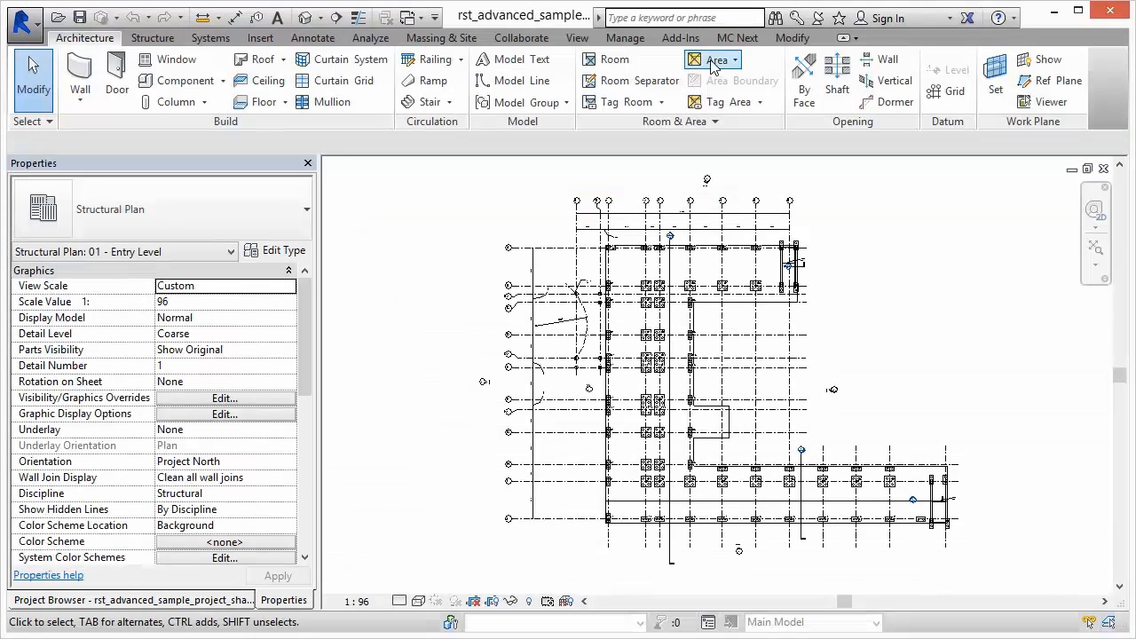
- Switch to Revit, start inserting MC Next points from the clipboard and proceed to choosing the destination group
left_click(737, 38)
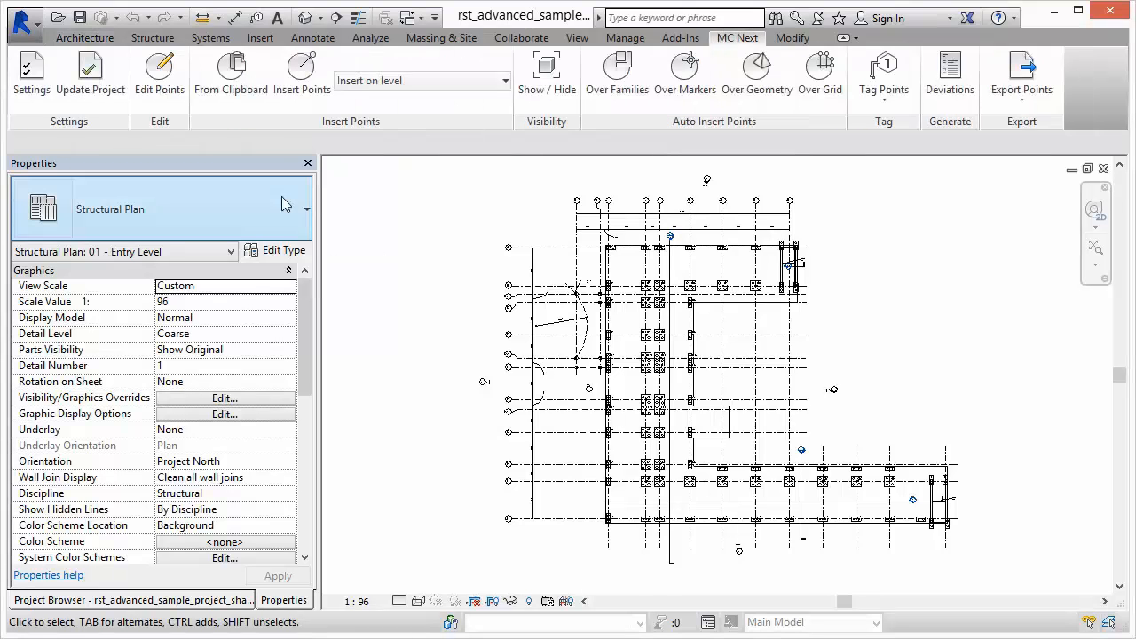
left_click(231, 96)
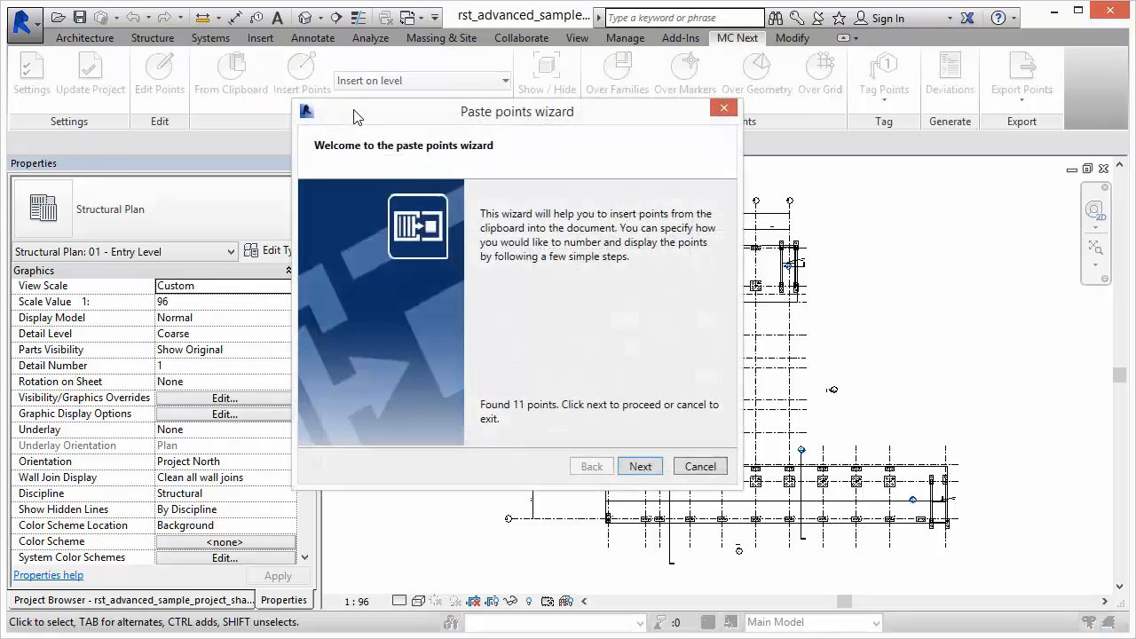
left_click_drag(355, 116, 402, 197)
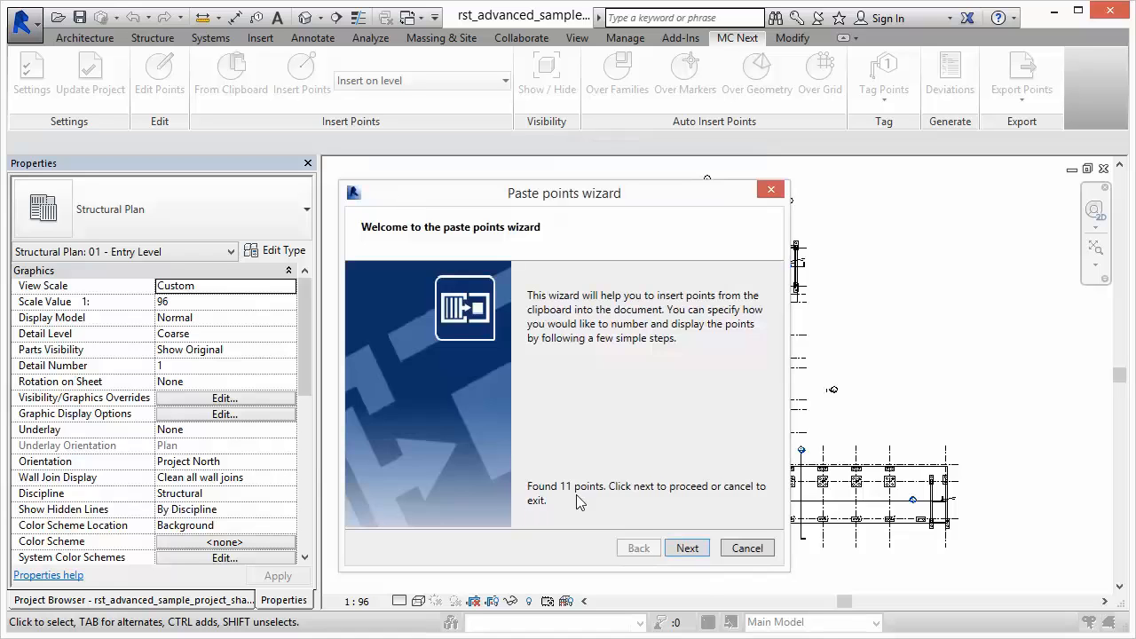
left_click(673, 550)
- Add a new group named Control_Points as the destination for the pasted points
left_click(400, 385)
type("C")
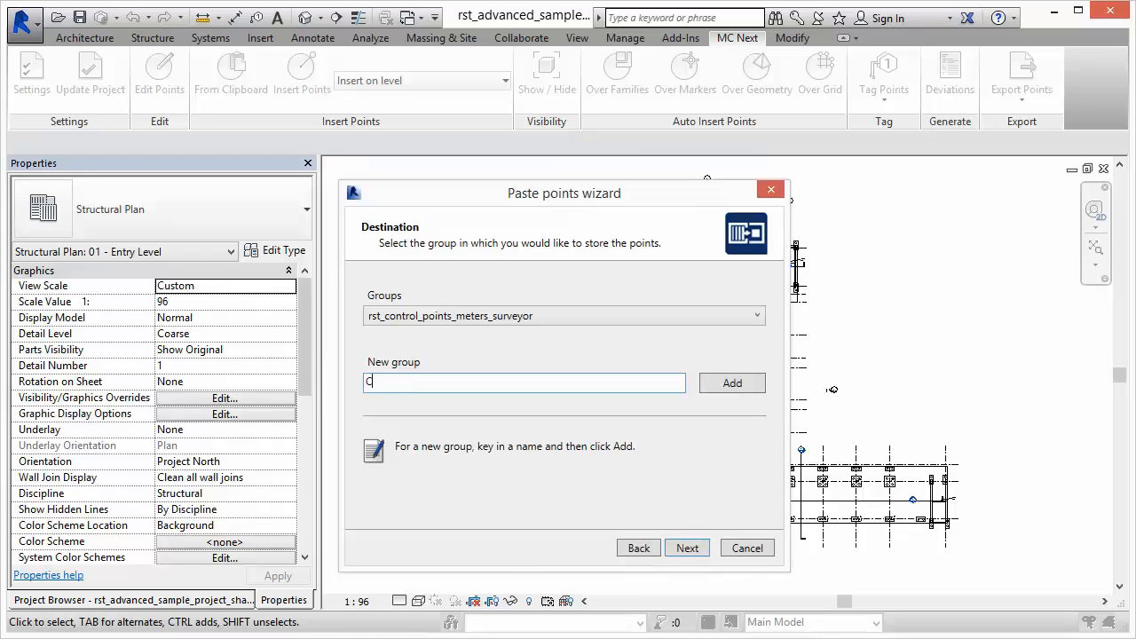
type("ontrol Points")
left_click(732, 383)
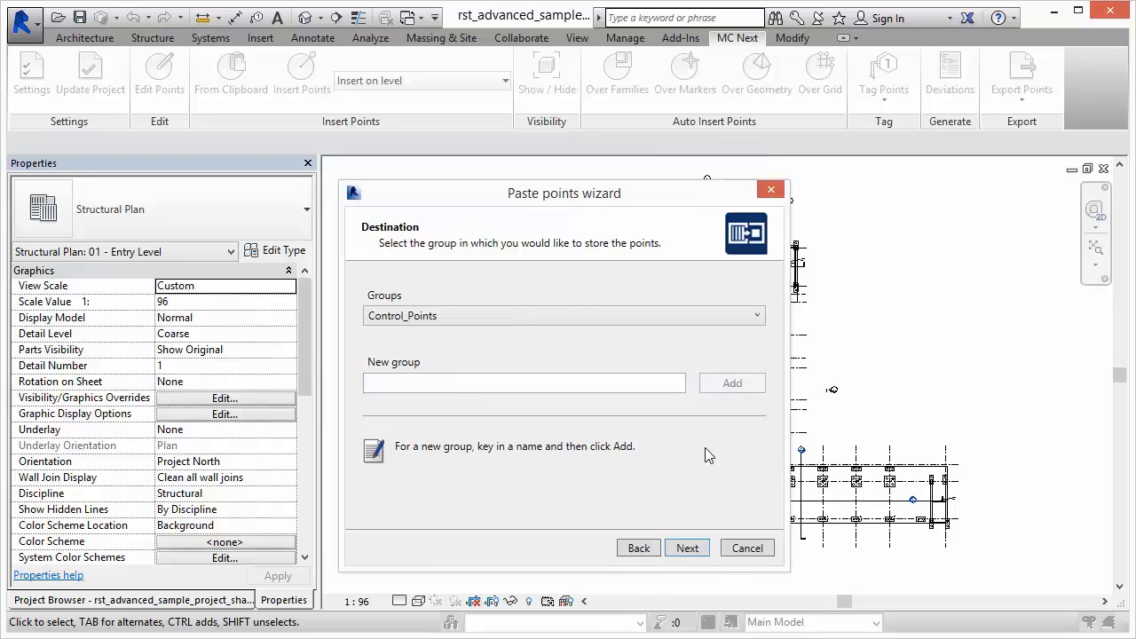
- Paste the points into the Control_Points group with the Measurement Point family type and complete the wizard
left_click(686, 549)
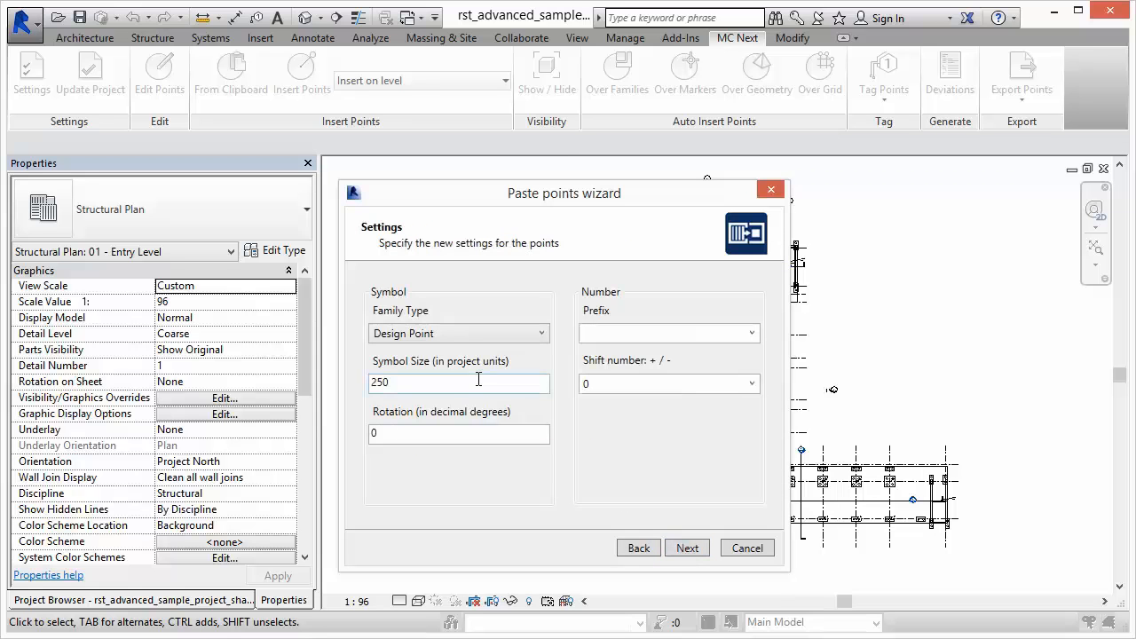
left_click(448, 337)
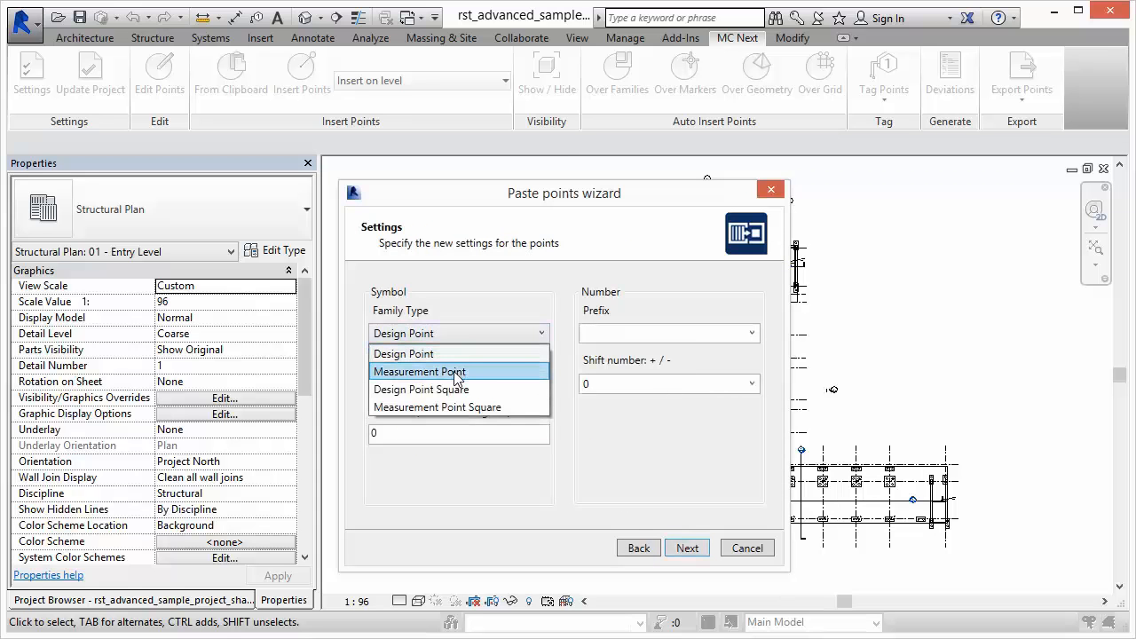
left_click(455, 372)
left_click(688, 549)
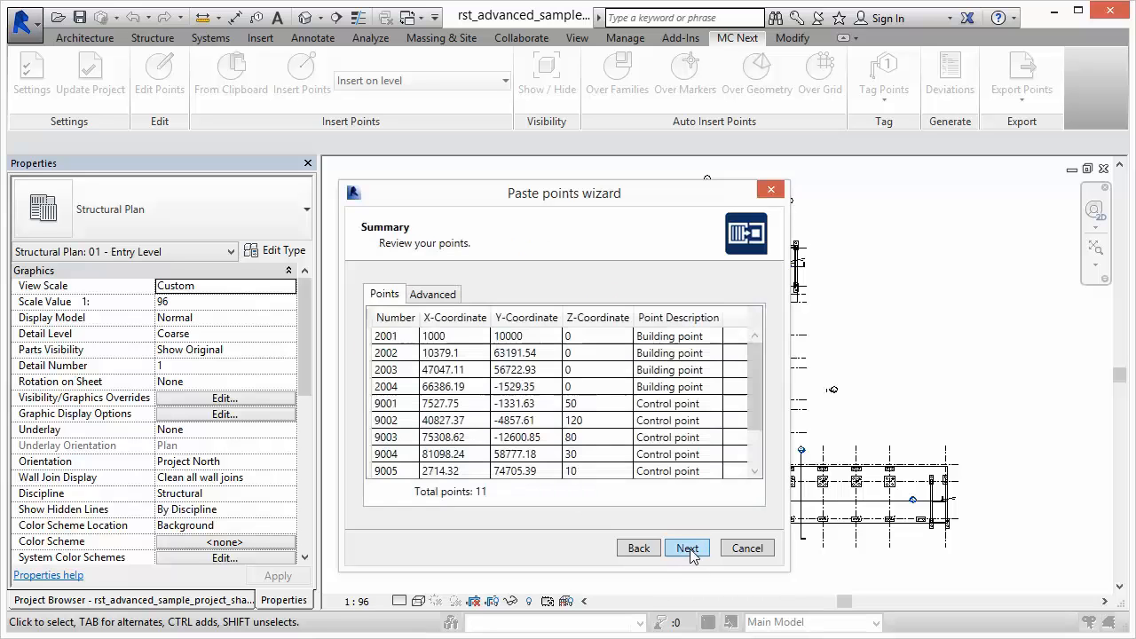
left_click(688, 549)
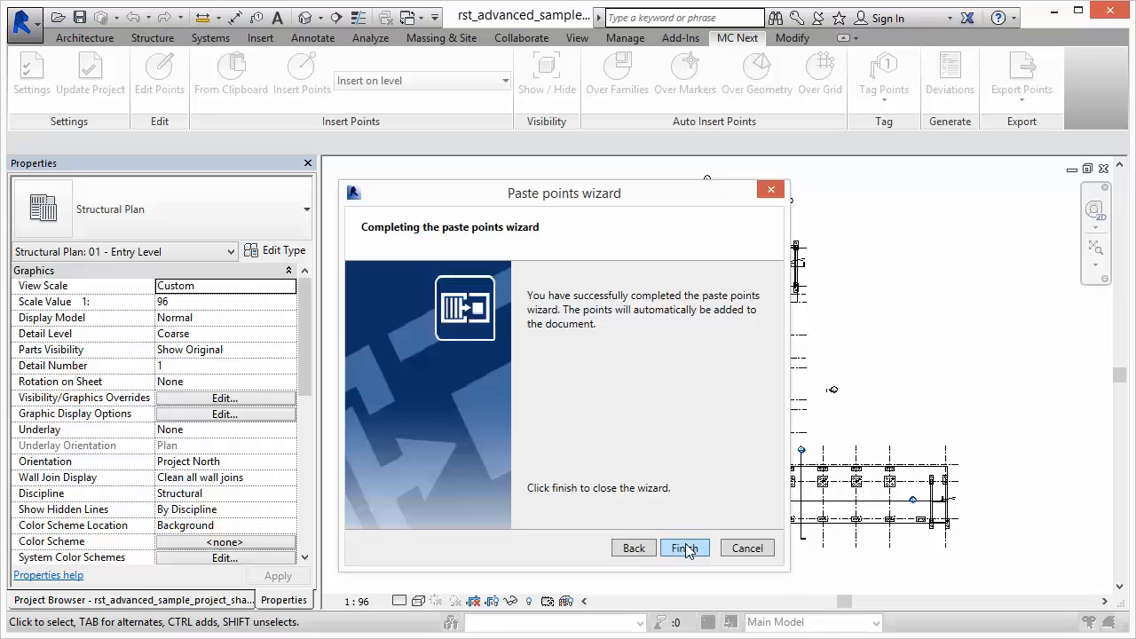
left_click(689, 548)
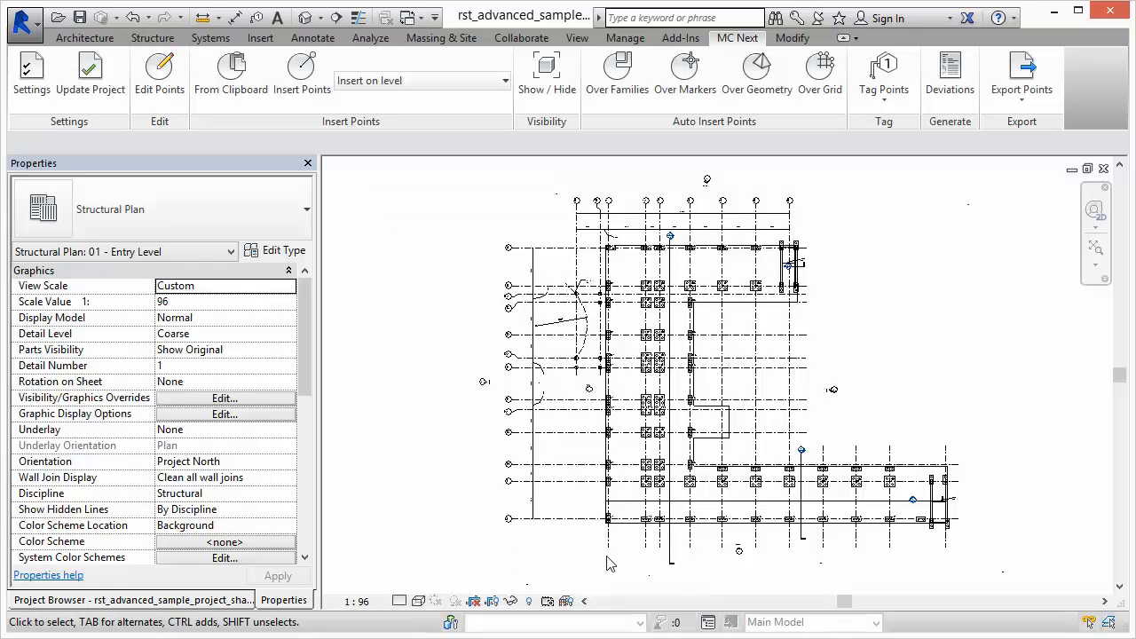
- Tag the newly inserted control points around the building in the 01 - Entry Level plan
middle_click_drag(611, 567, 493, 398)
scroll(473, 322, "up", 4)
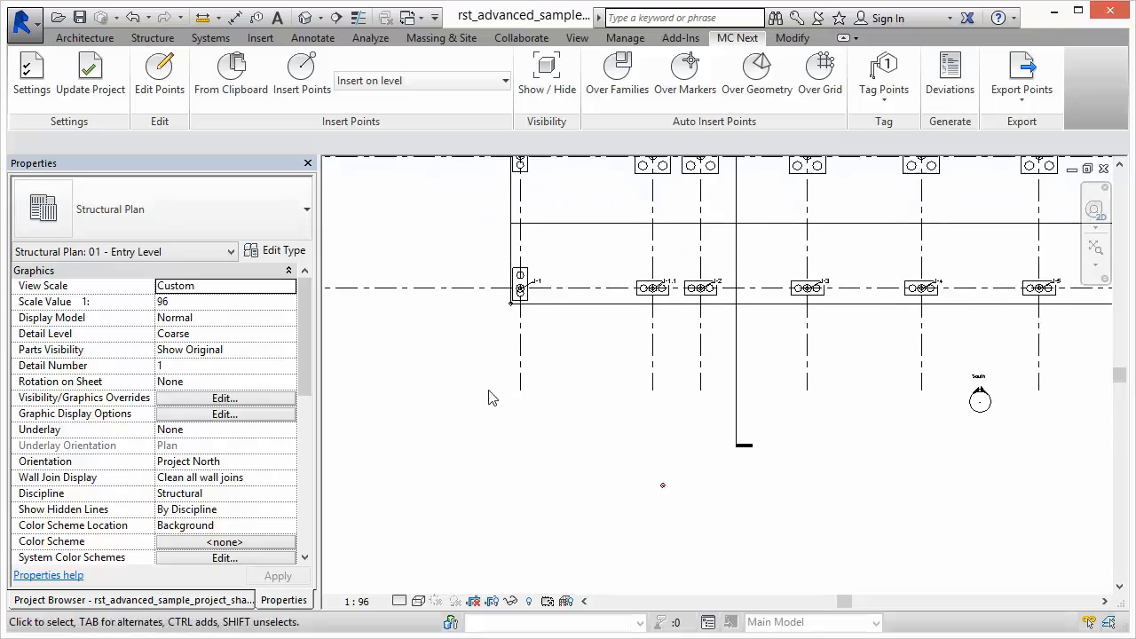
scroll(493, 397, "up", 1)
left_click(882, 78)
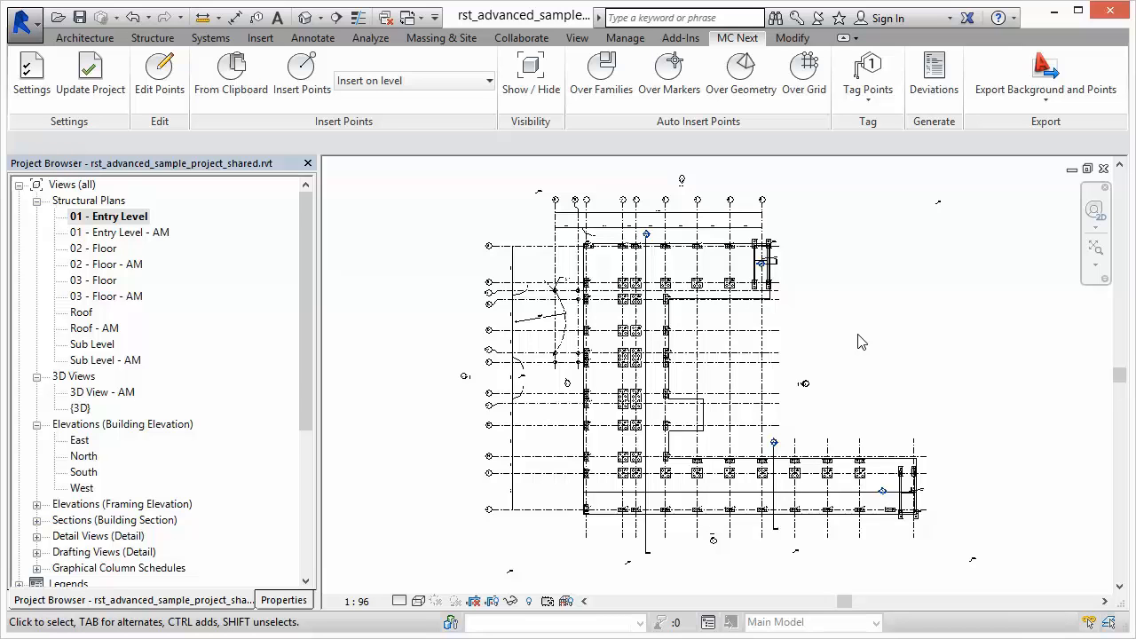
- Export the plan's background and points to MC Next 2014, and review the Columns, Control_Points, Floor2, Grid, Pilecaps and Walls groups there
left_click(1046, 96)
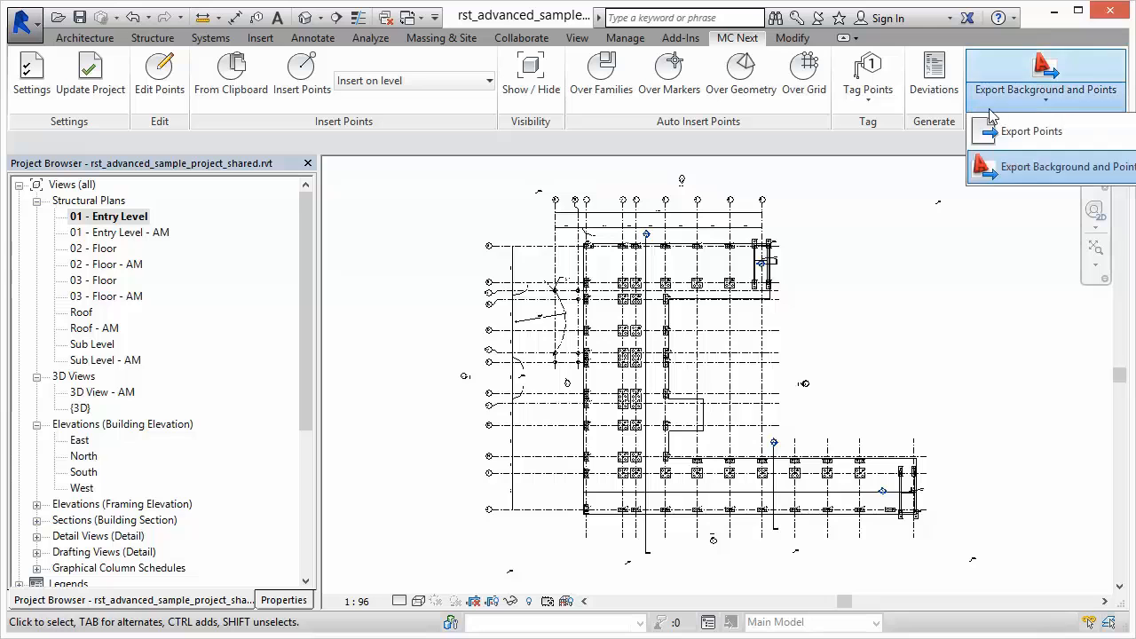
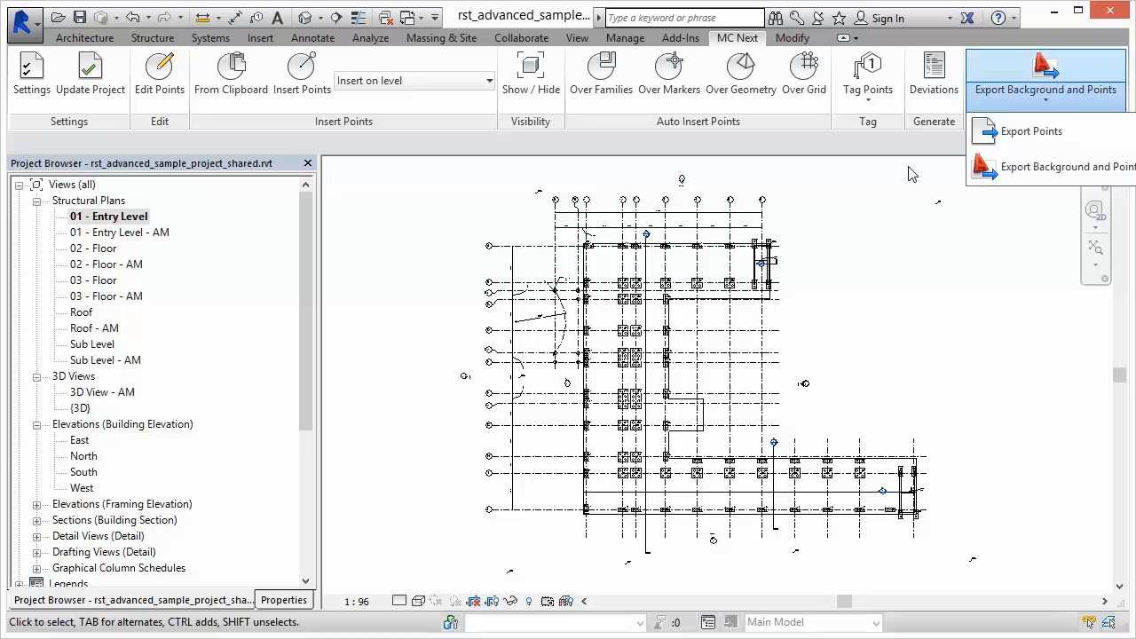
left_click(1030, 167)
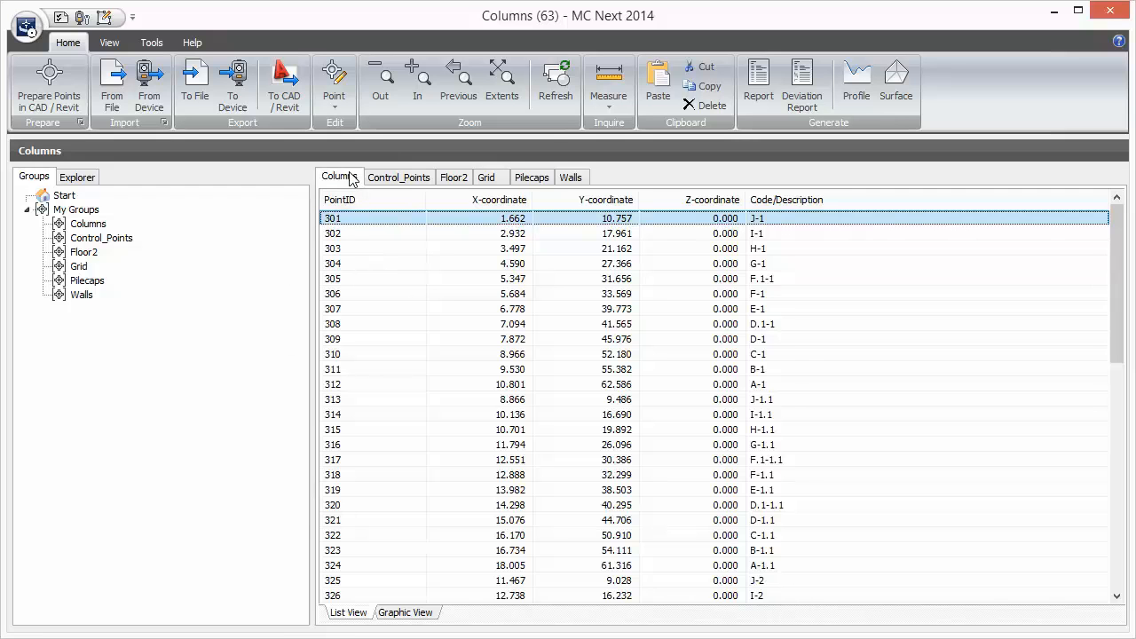
left_click(399, 177)
left_click(453, 180)
left_click(488, 180)
left_click(531, 181)
left_click(571, 177)
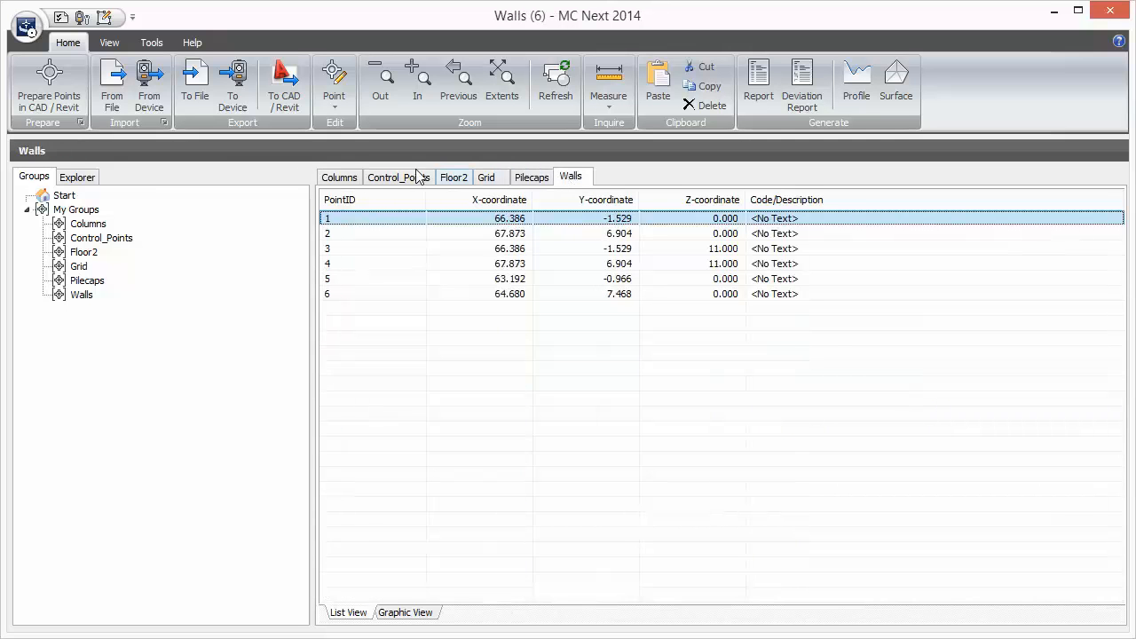
left_click(357, 179)
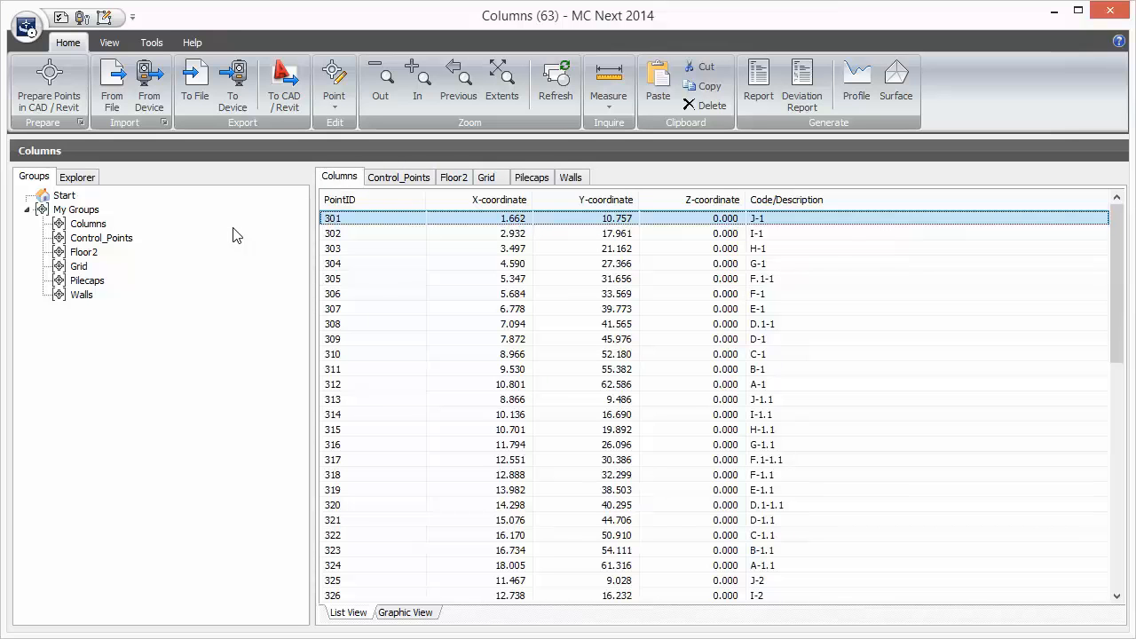
- Start an export to a mobile device containing only the Grid and Pilecaps groups
left_click(234, 98)
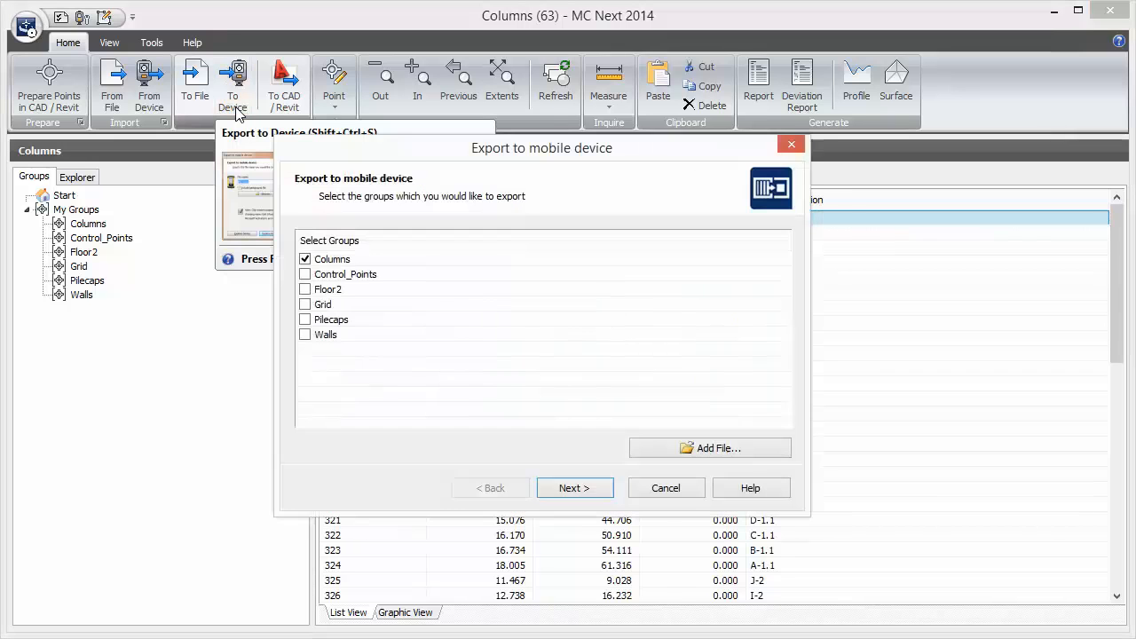
left_click(305, 259)
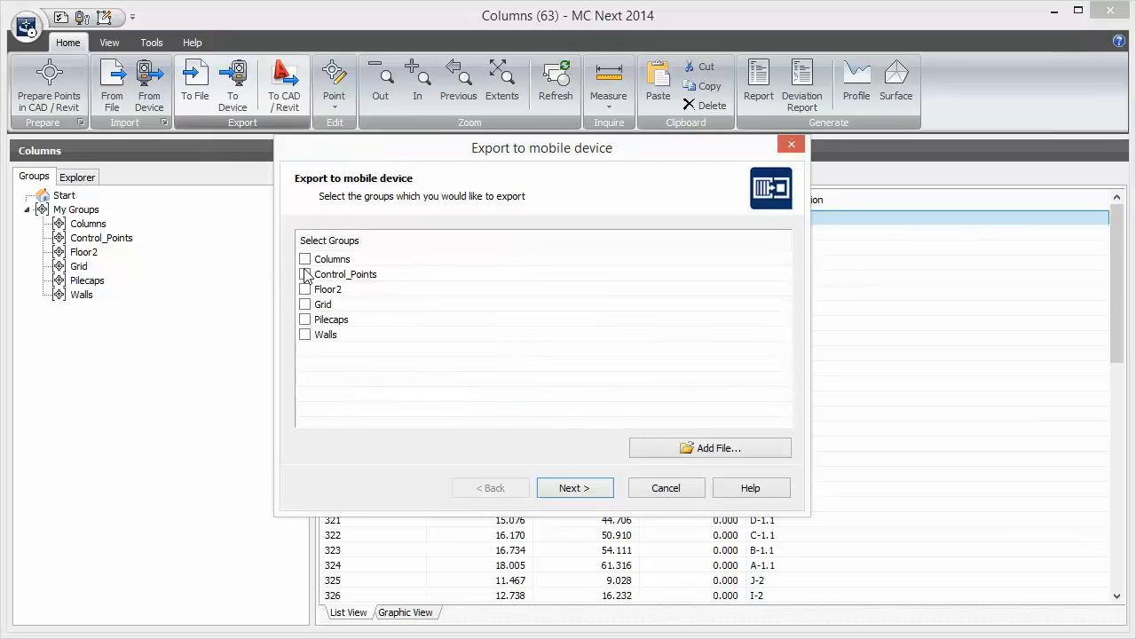
left_click(305, 305)
left_click(305, 319)
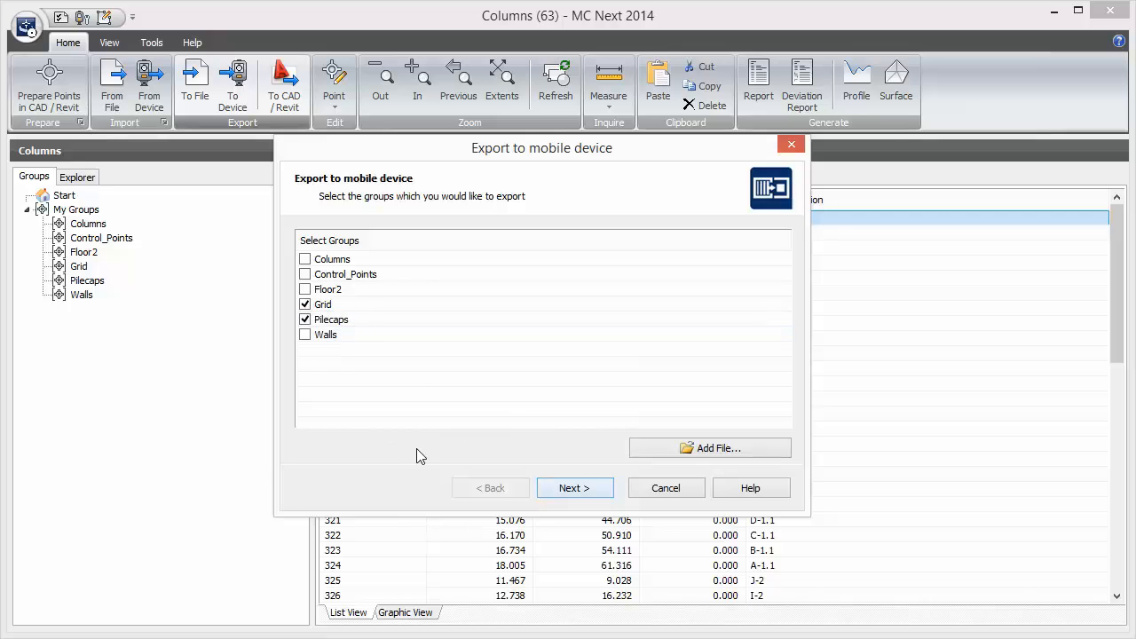
left_click(573, 489)
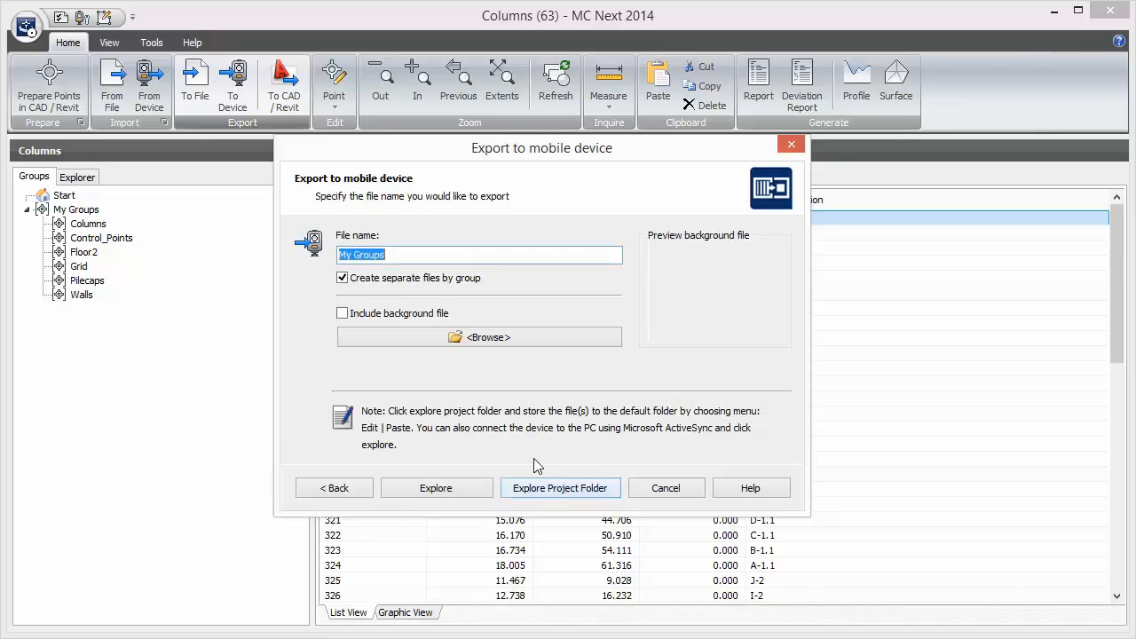
- Name the export file Entrylevel, include the background file and open the project folder for storing the files
type("Entrylevel")
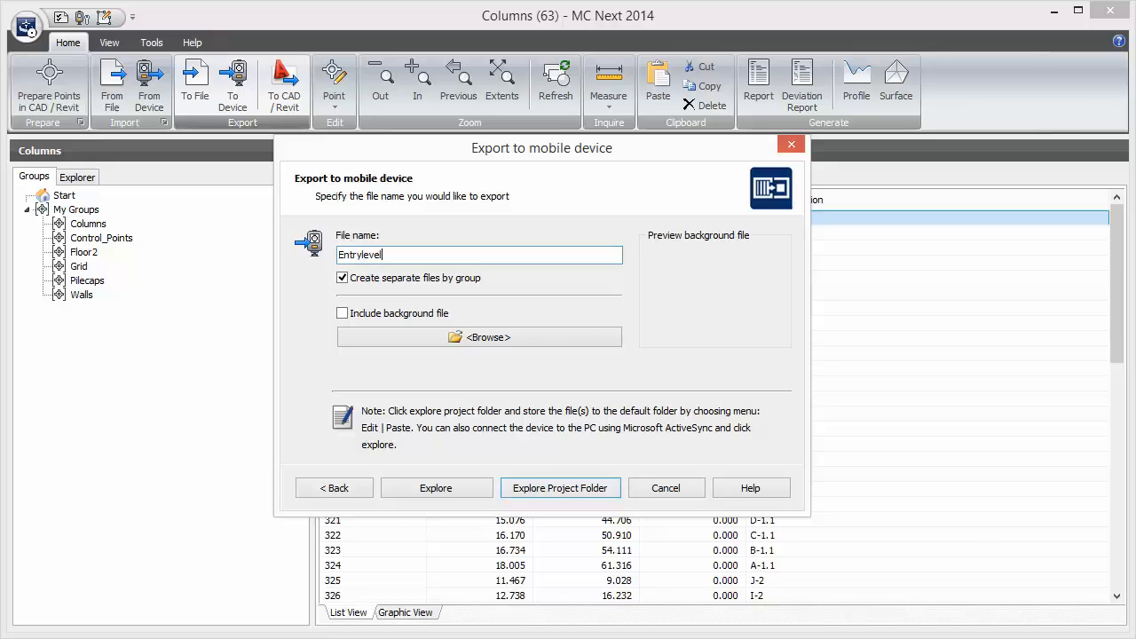
left_click(369, 314)
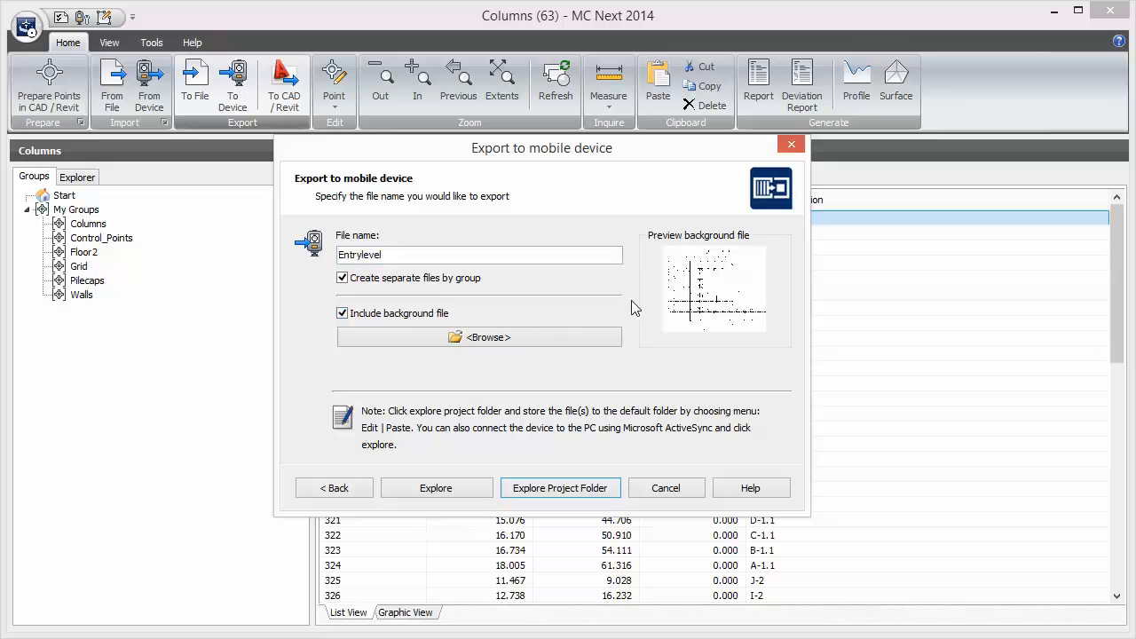
left_click(560, 490)
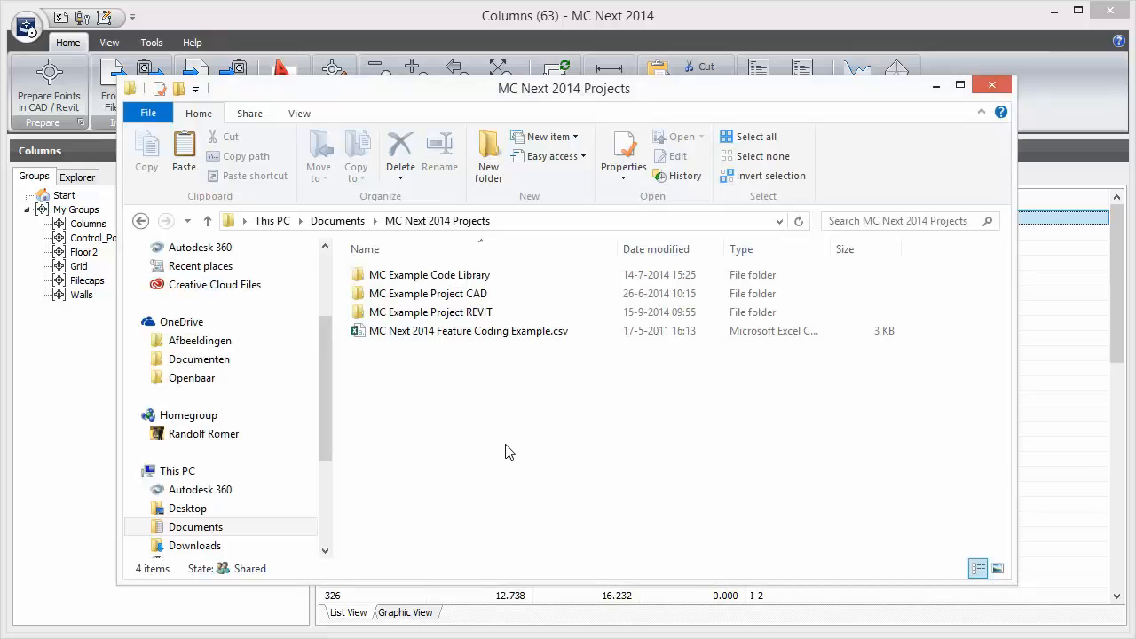
- Create a folder named Entrylevel in MC Next 2014 Projects and paste the exported files into it
left_click(488, 151)
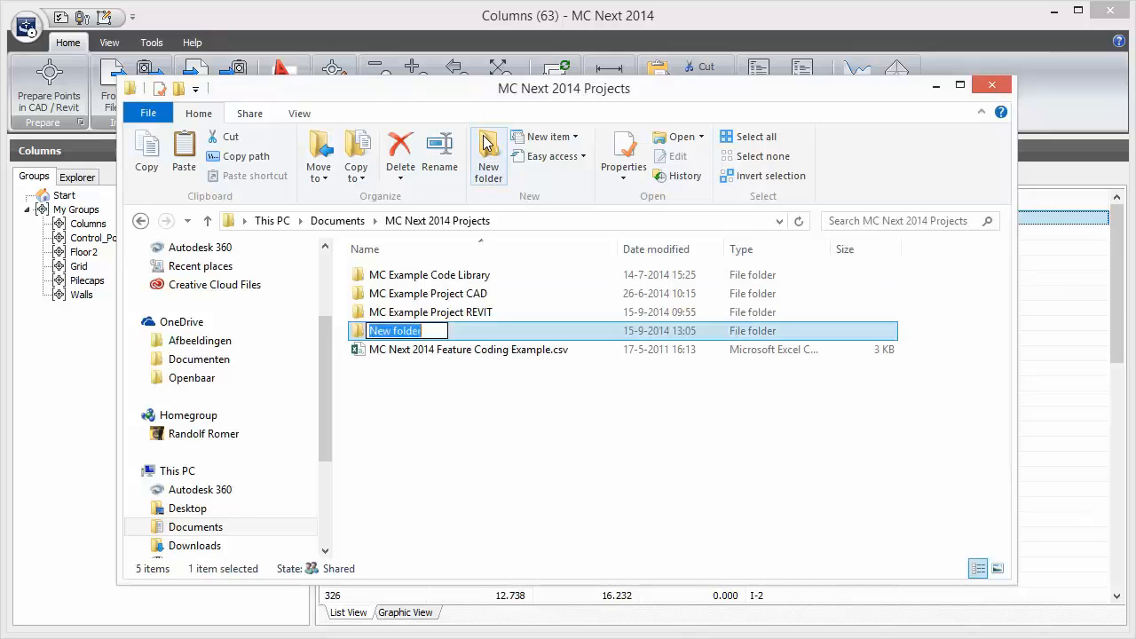
type("Entry")
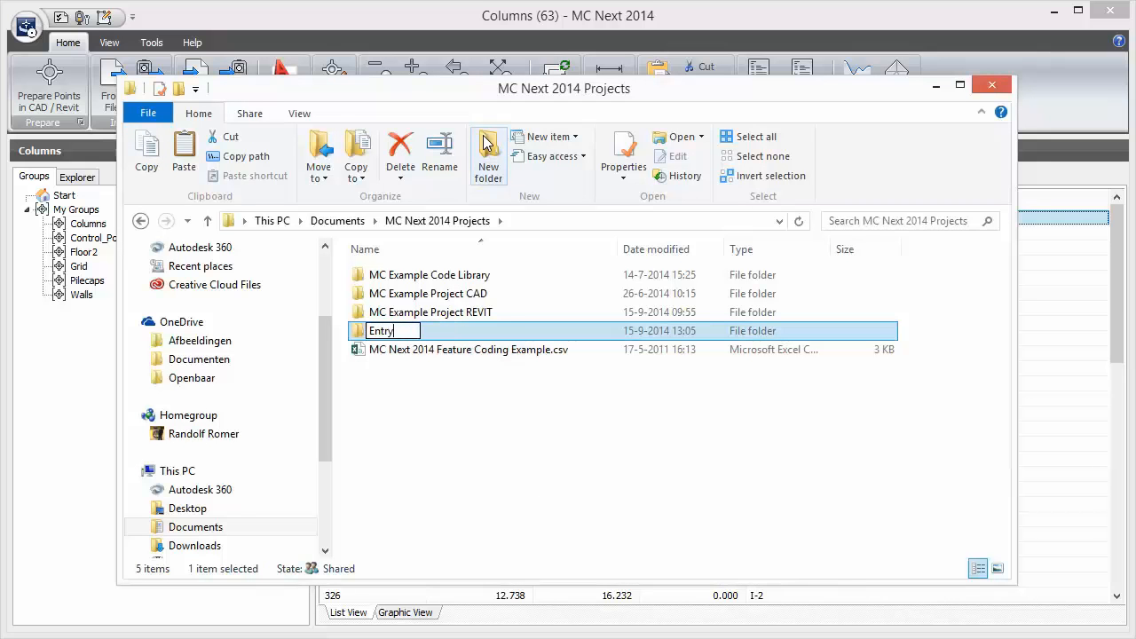
type("level")
key("Return")
key("Return")
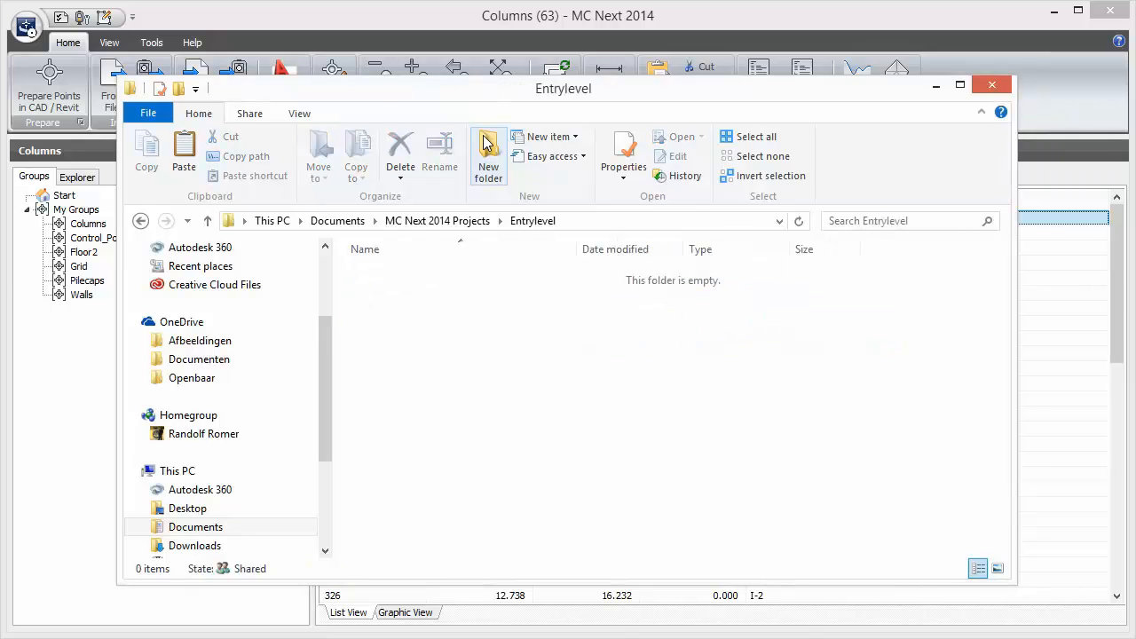
left_click(186, 166)
left_click(404, 362)
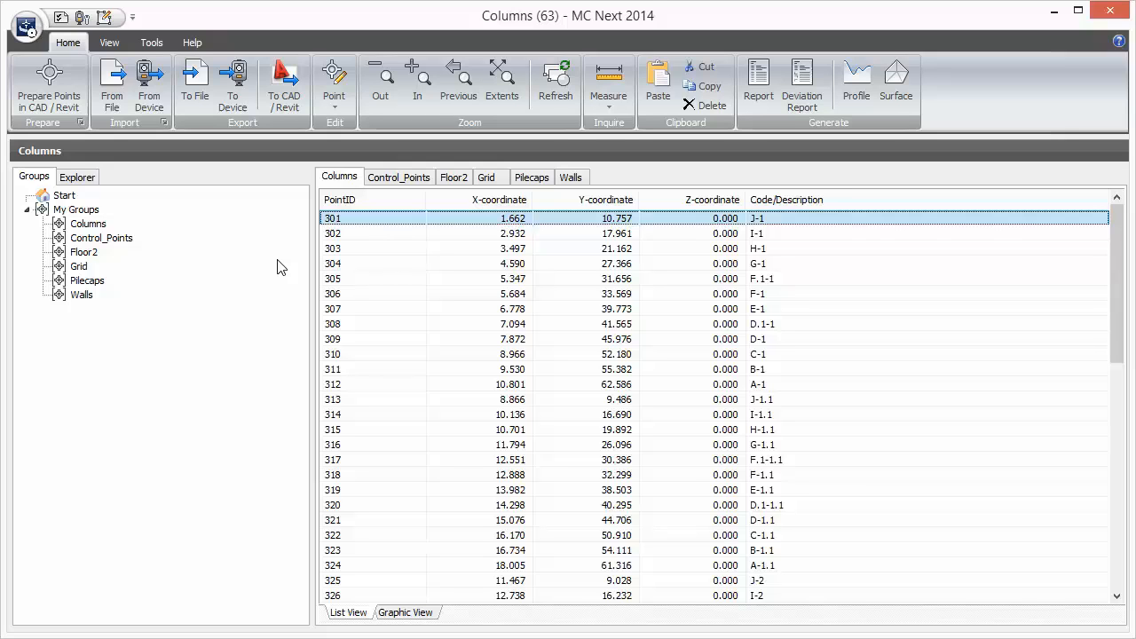
- Open the surveyor's as-built file rst_asbuilt_columns_meters_surveyor.txt from the MC Example Project REVIT folder
left_click(88, 178)
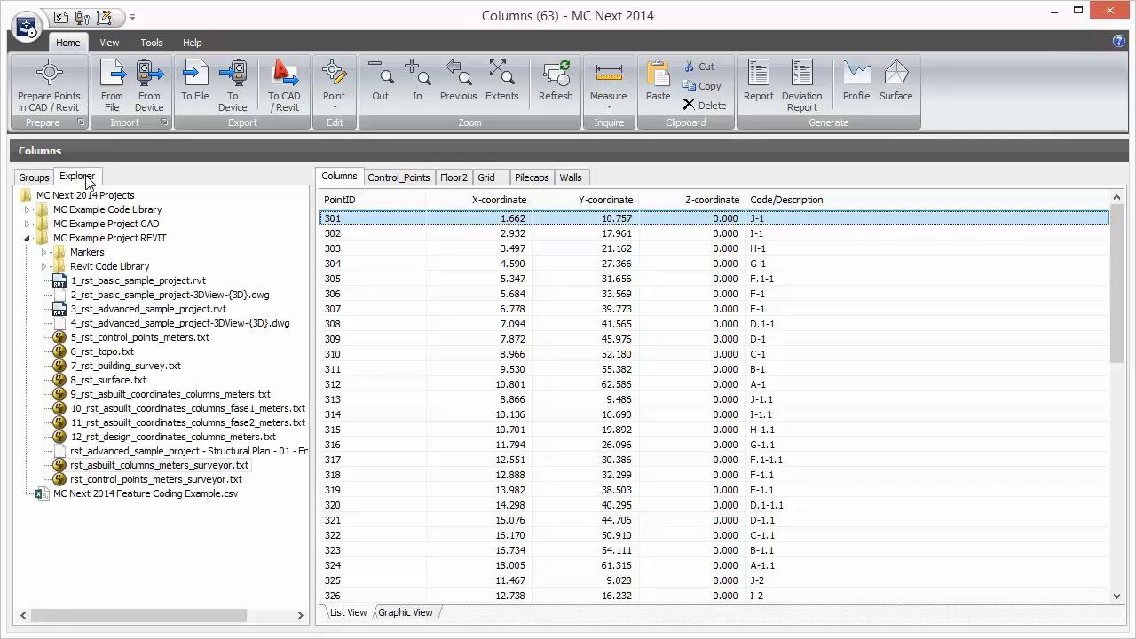
left_click(91, 467)
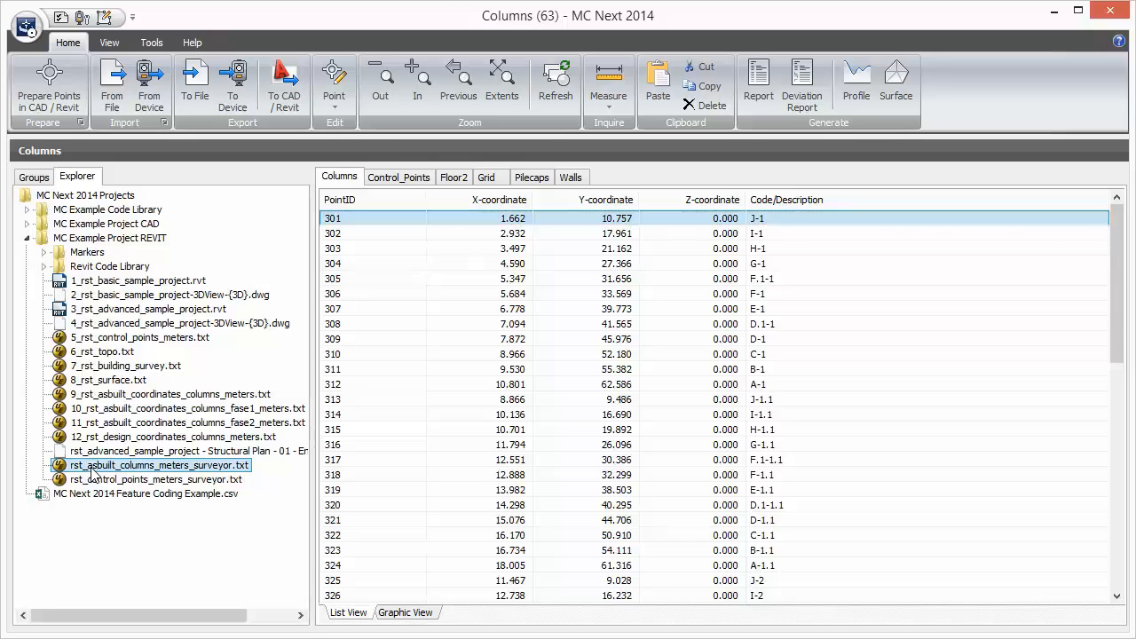
right_click(91, 467)
left_click(133, 480)
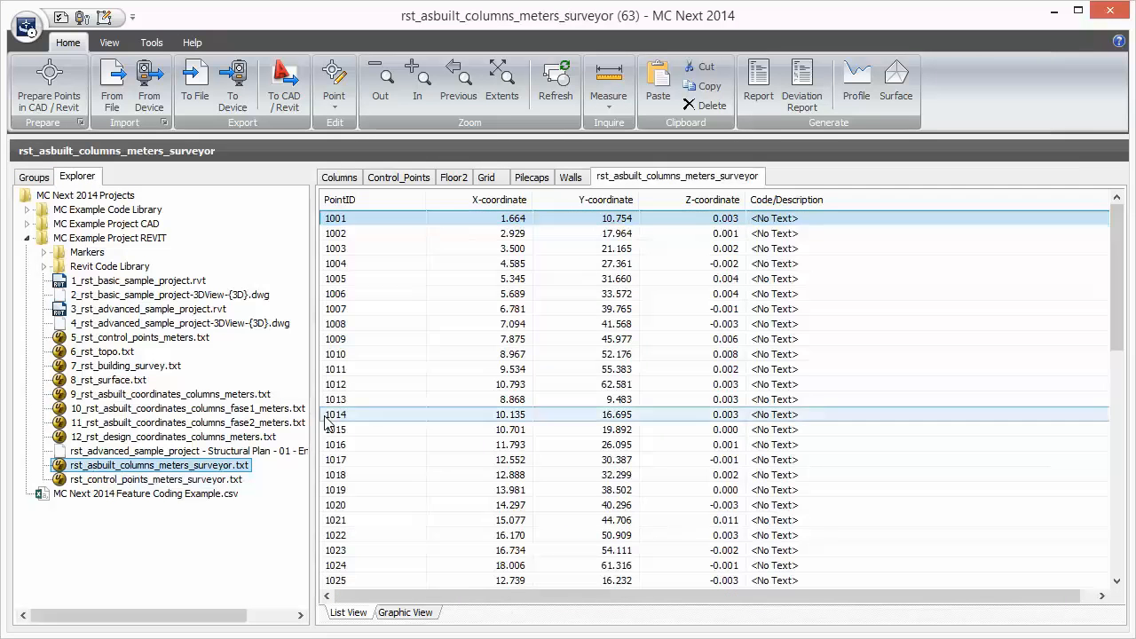
- Select all points in rst_asbuilt_columns_meters_surveyor and copy them to the clipboard
right_click(371, 317)
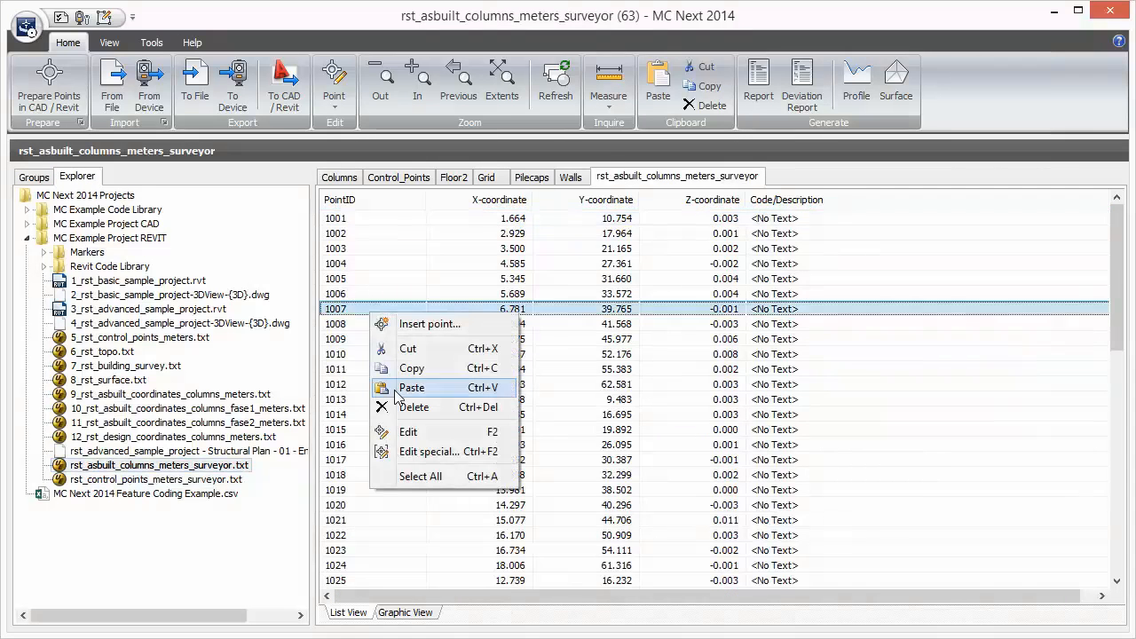
left_click(423, 480)
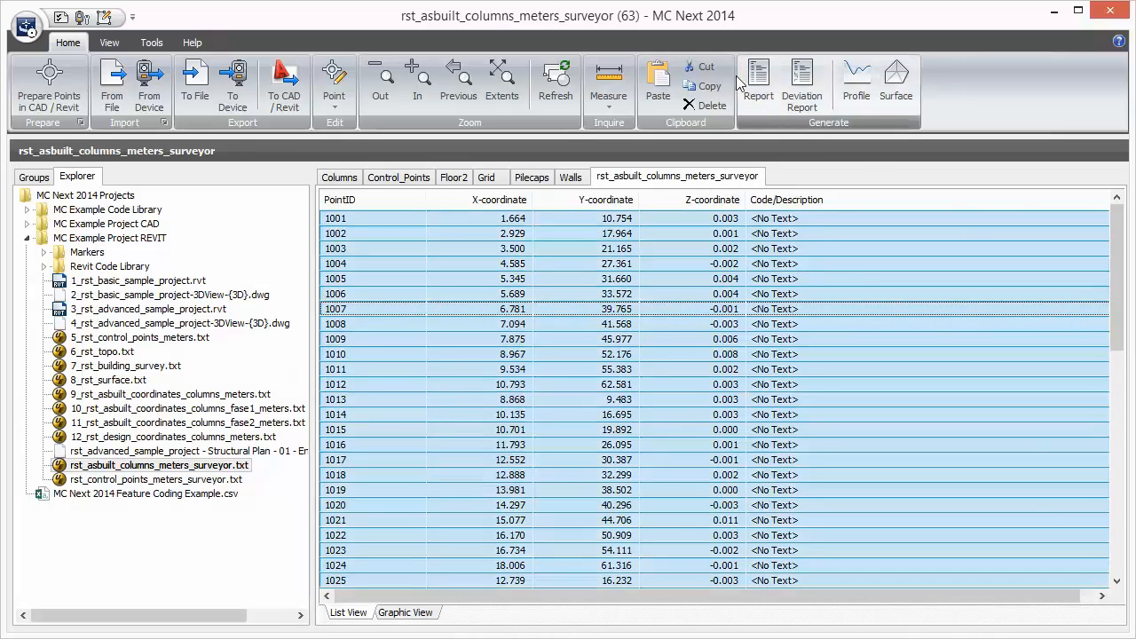
left_click(711, 87)
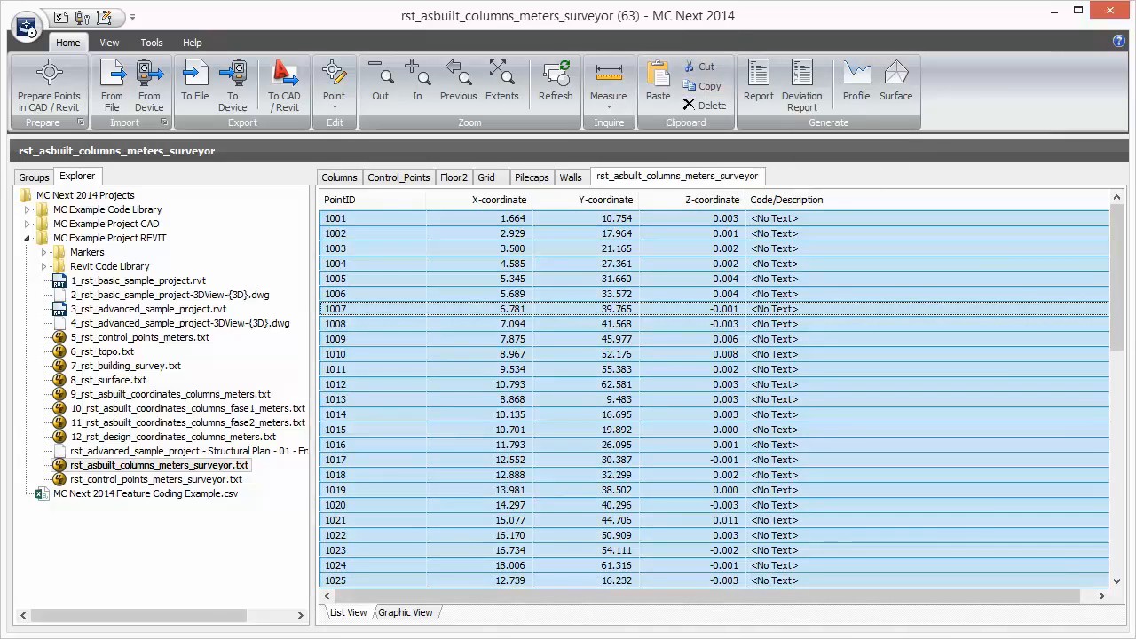
- Switch to Revit, start a deviation comparison of the copied points and choose Columns as the design point group
key("alt+Tab")
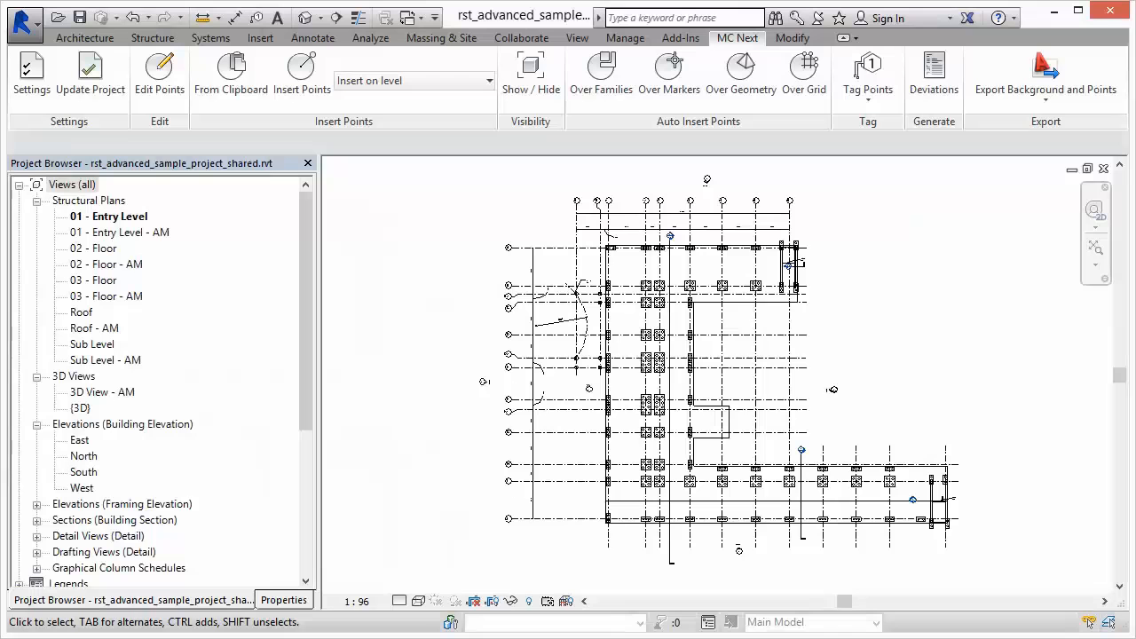
left_click(931, 88)
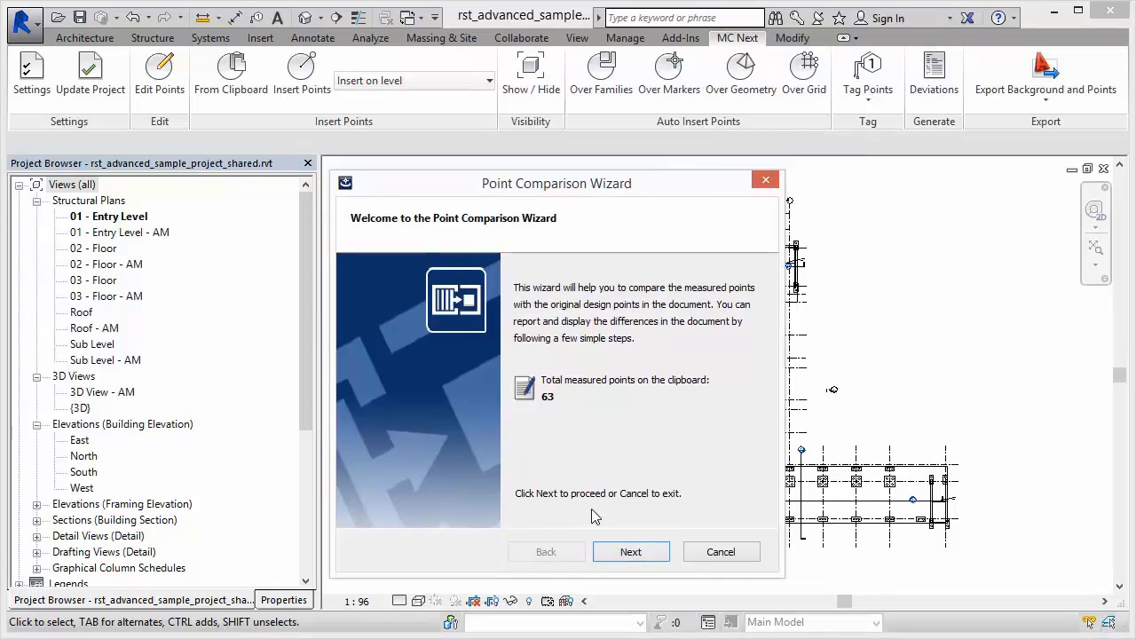
left_click(622, 552)
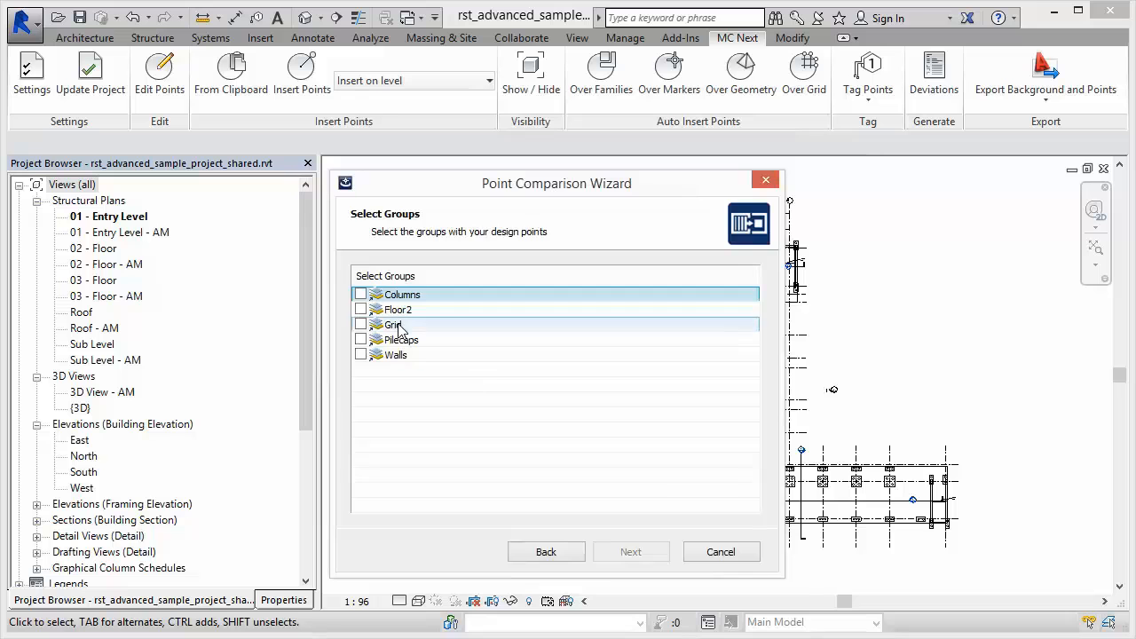
left_click(361, 295)
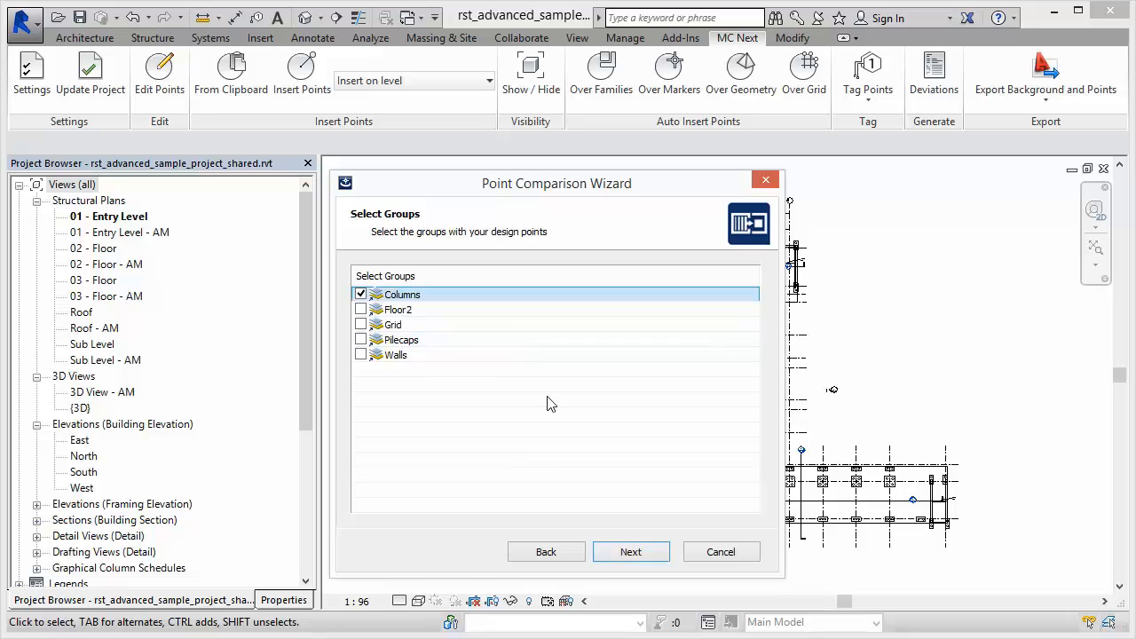
left_click(606, 562)
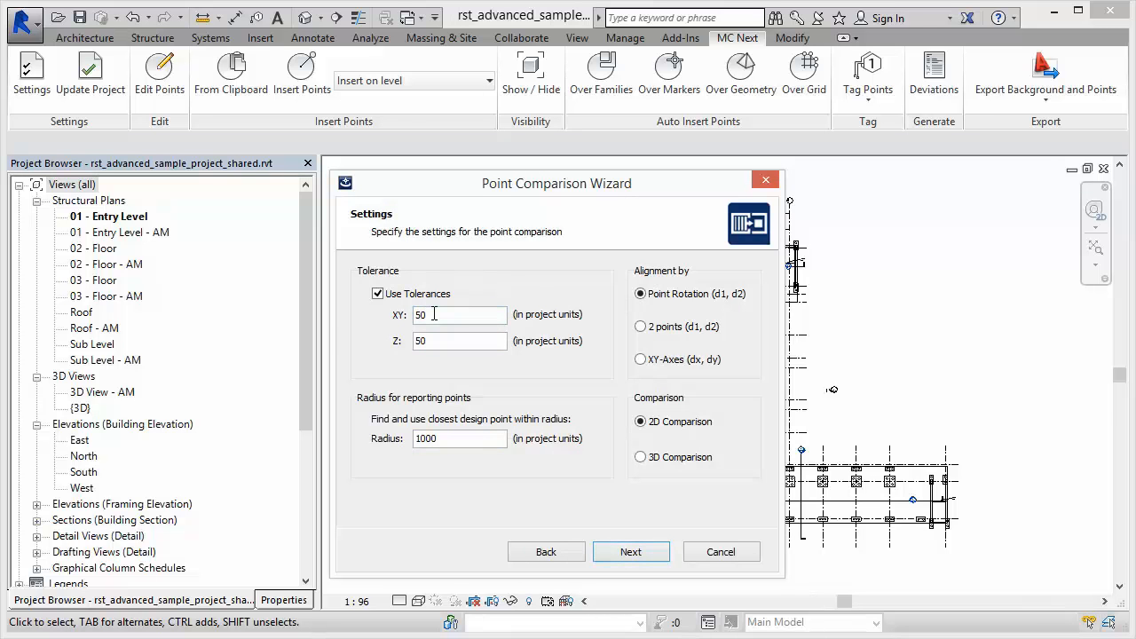
- Set the XY and Z tolerances to 10, choose 3D Comparison and generate the deviation results
left_click_drag(438, 317, 399, 317)
type("10")
key("Tab")
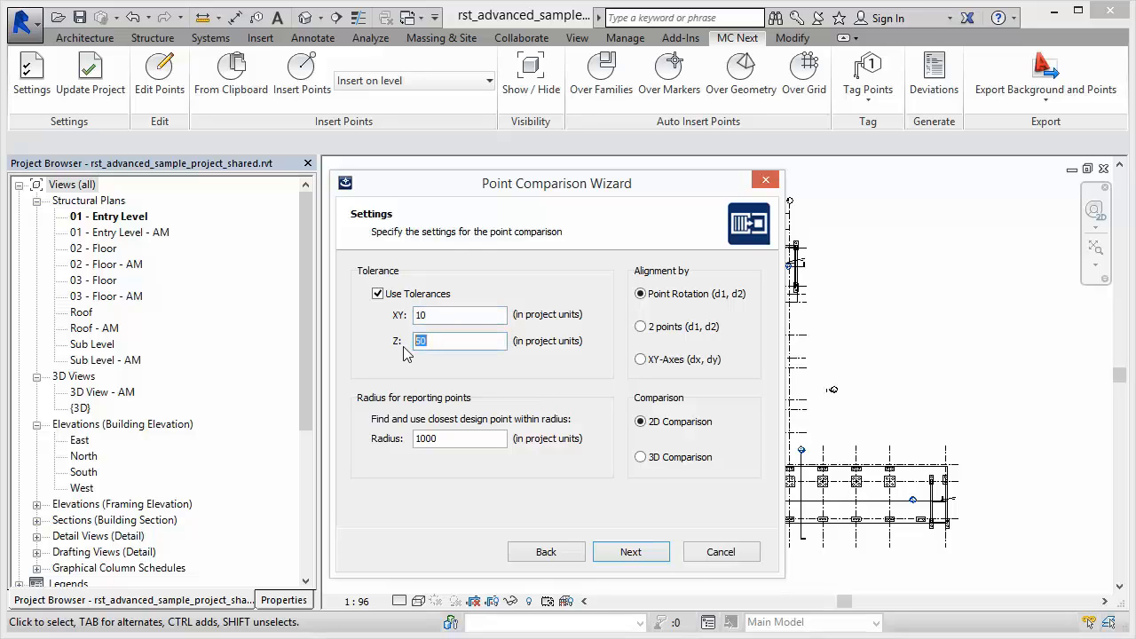
type("10")
left_click(640, 458)
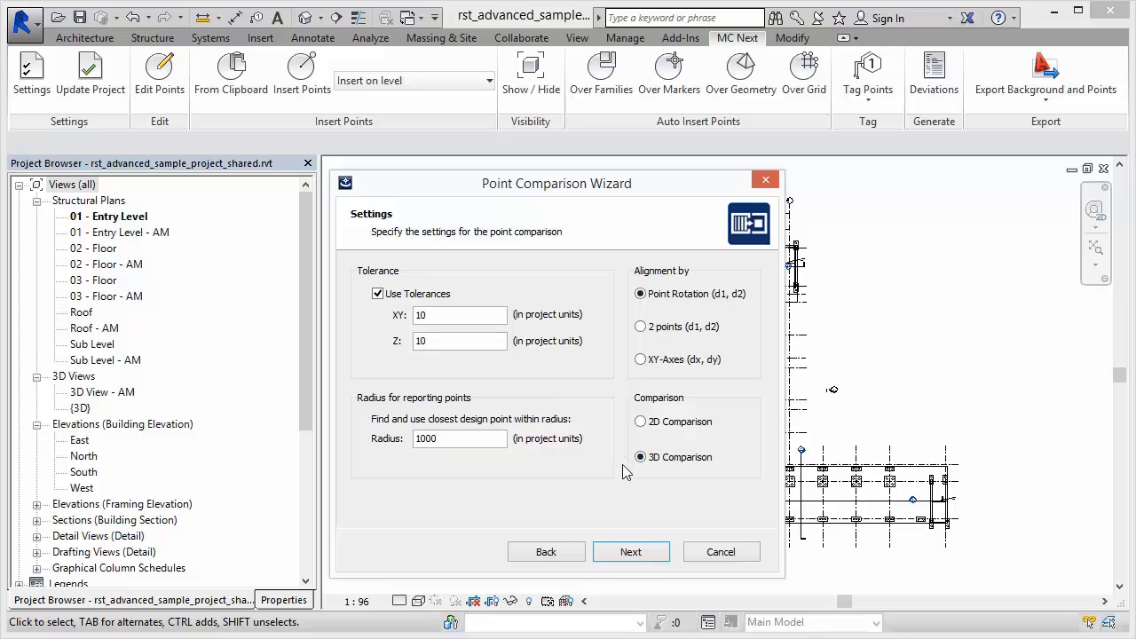
left_click(631, 552)
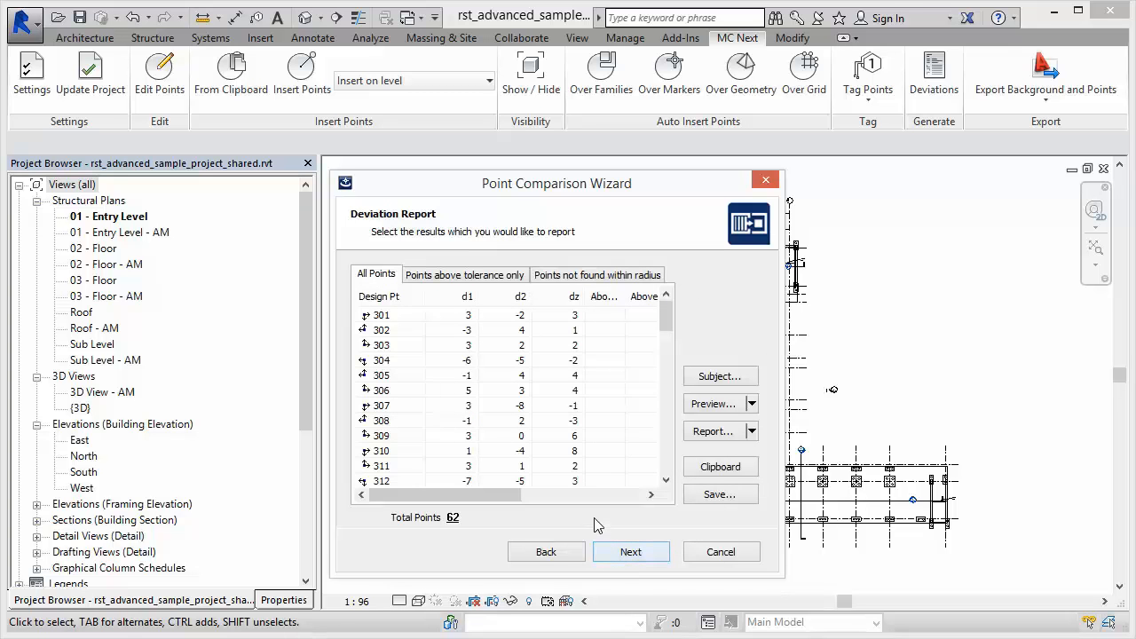
- Review the deviations for all points and for points above tolerance only, and preview the deviation report
left_click(406, 318)
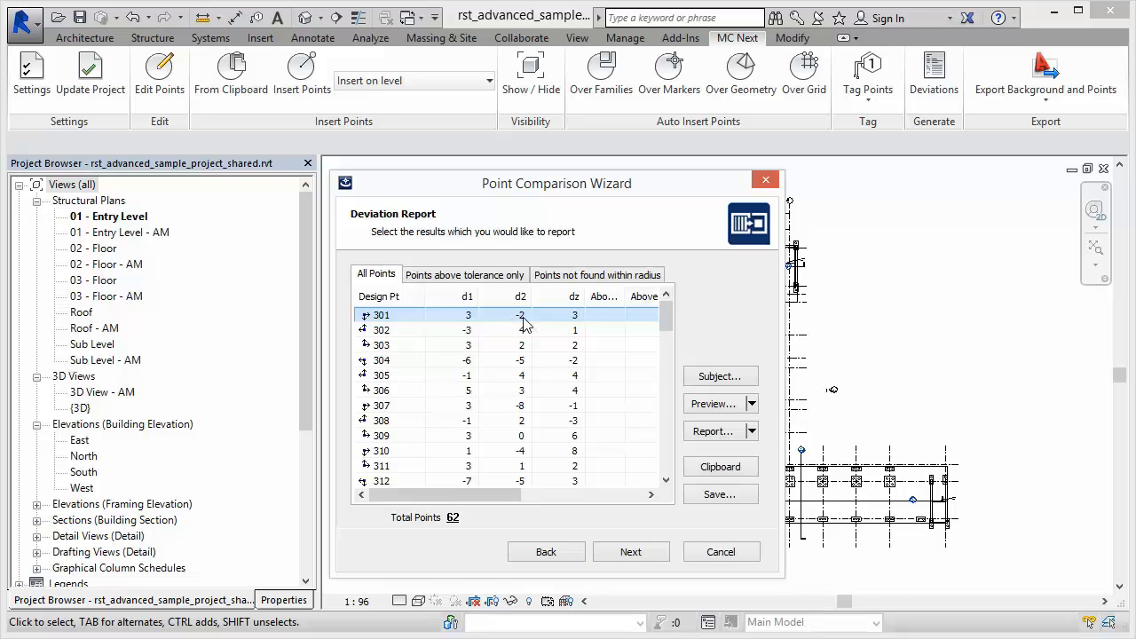
left_click(481, 281)
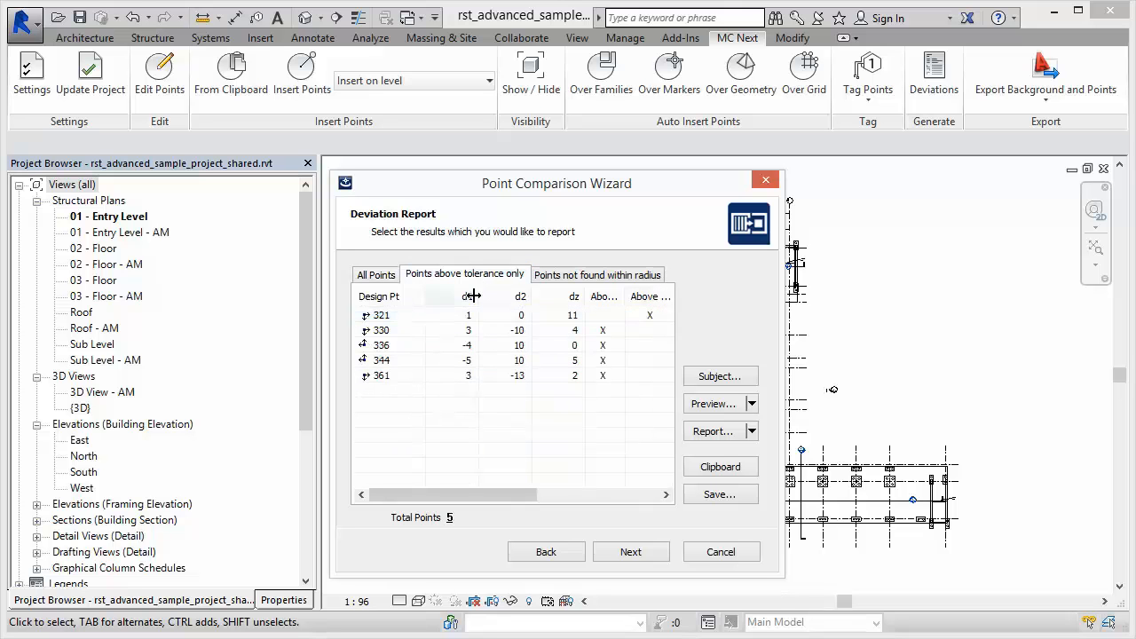
left_click(393, 281)
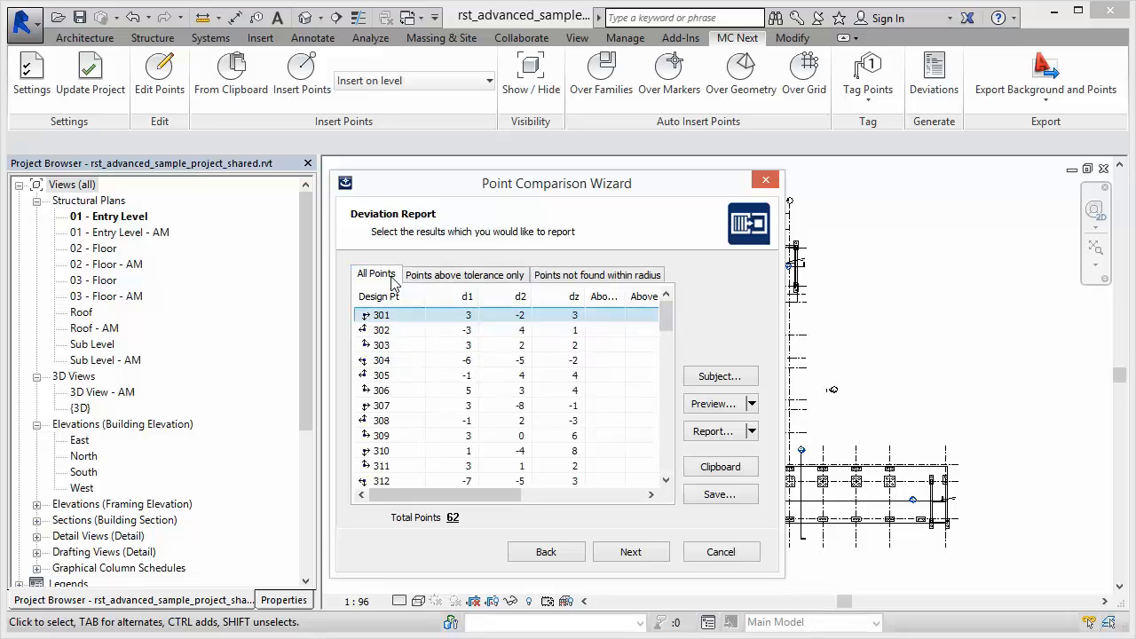
left_click(713, 404)
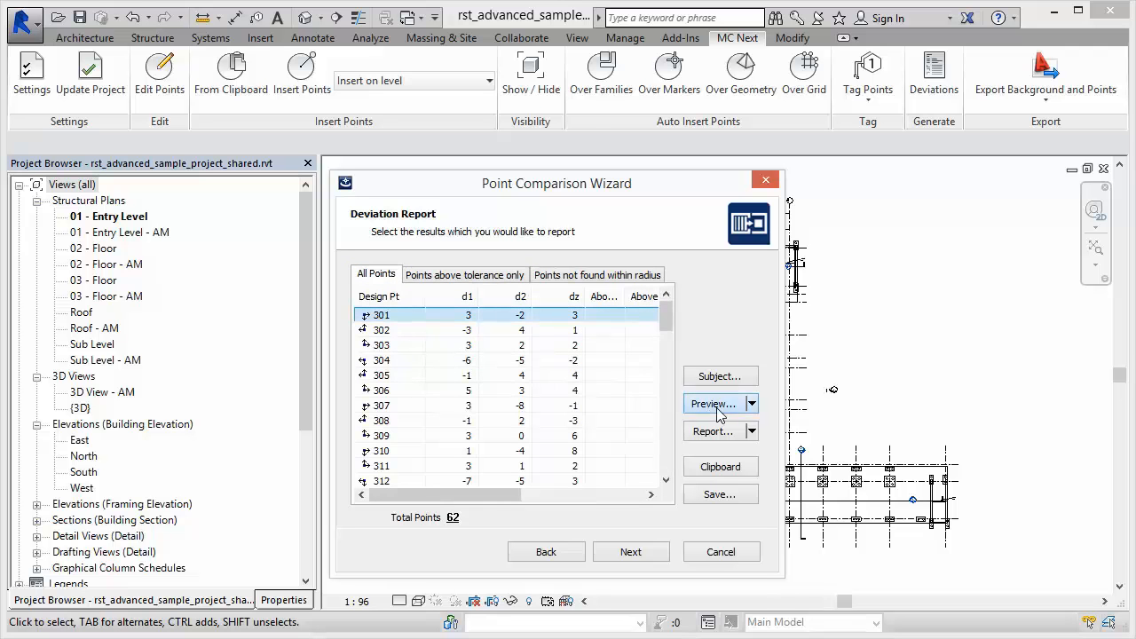
left_click_drag(925, 135, 928, 64)
left_click(919, 37)
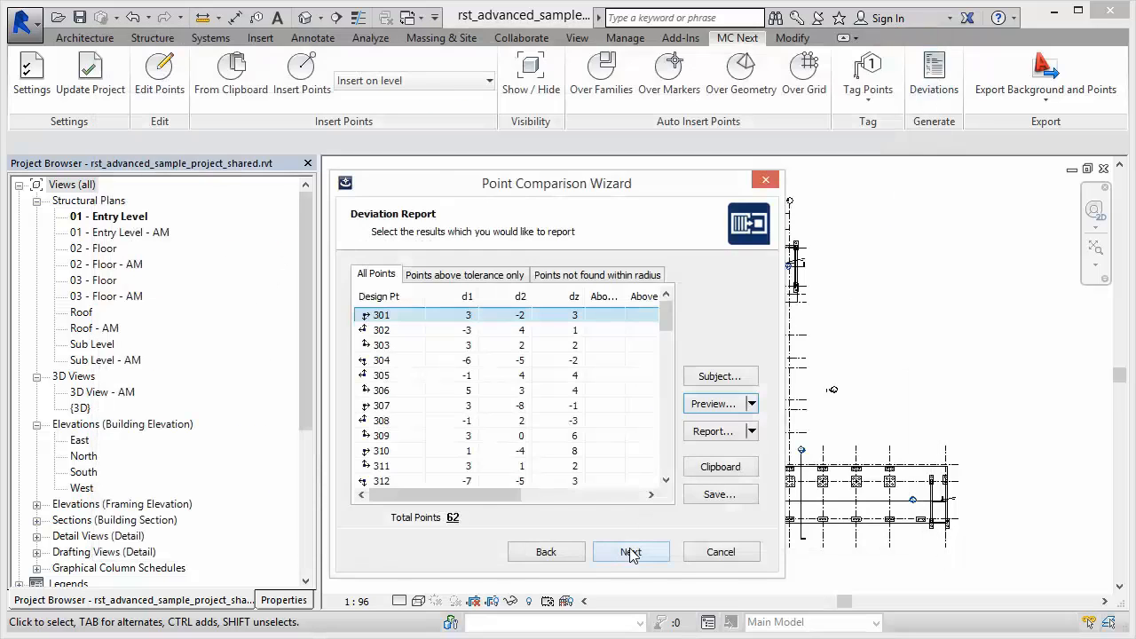
- Keep All Points as the imported comparison points and complete the wizard to add the deviations to the plan
left_click(629, 551)
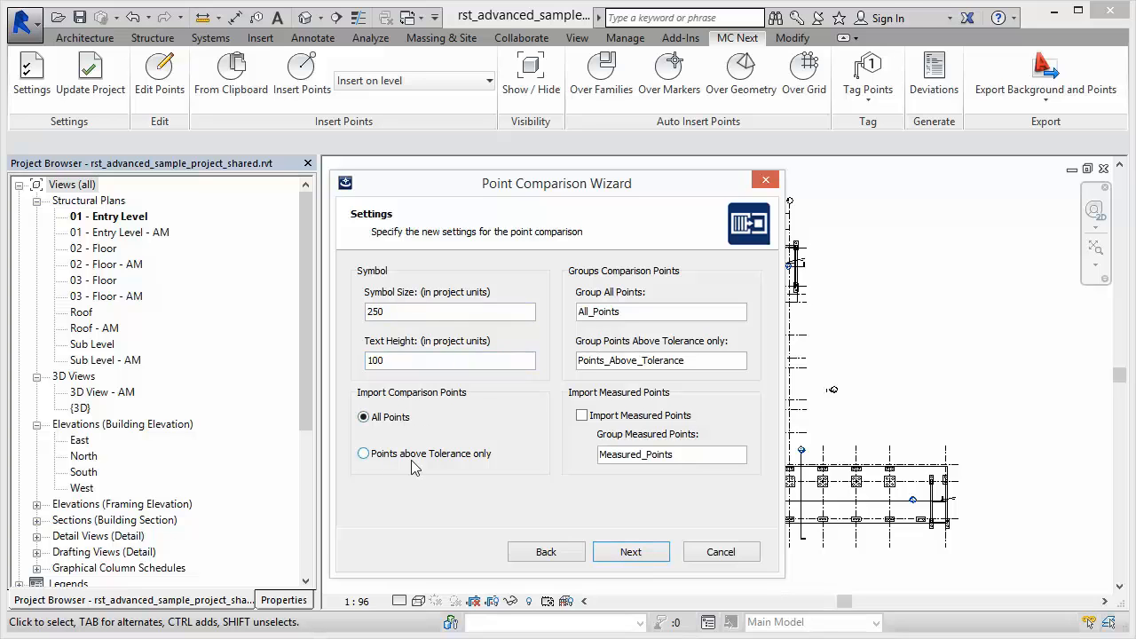
left_click(652, 560)
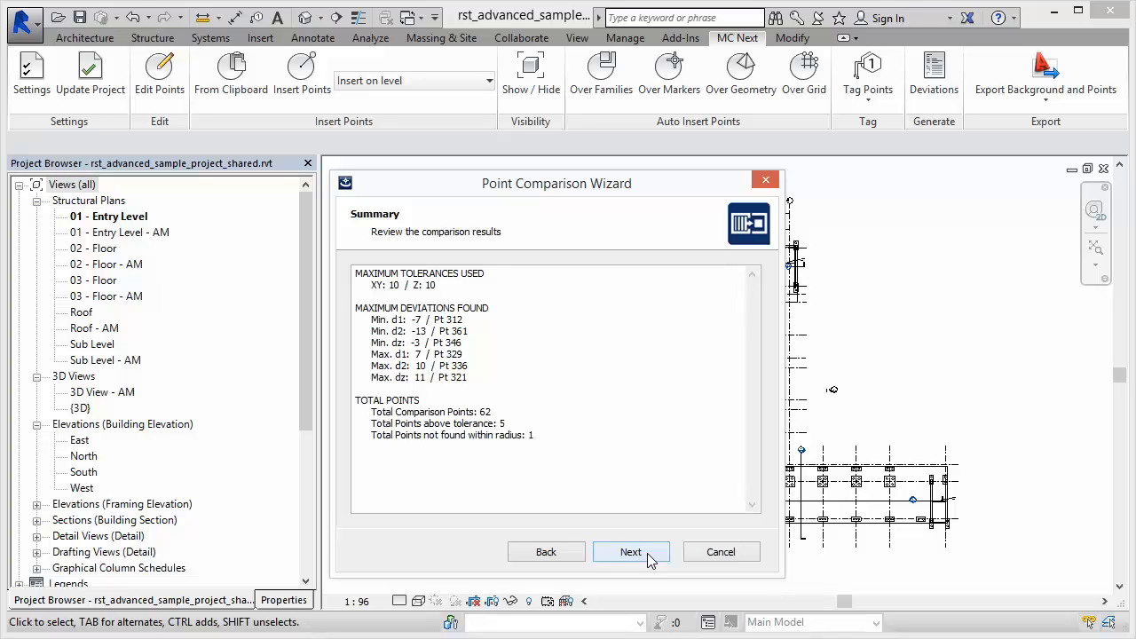
left_click(647, 553)
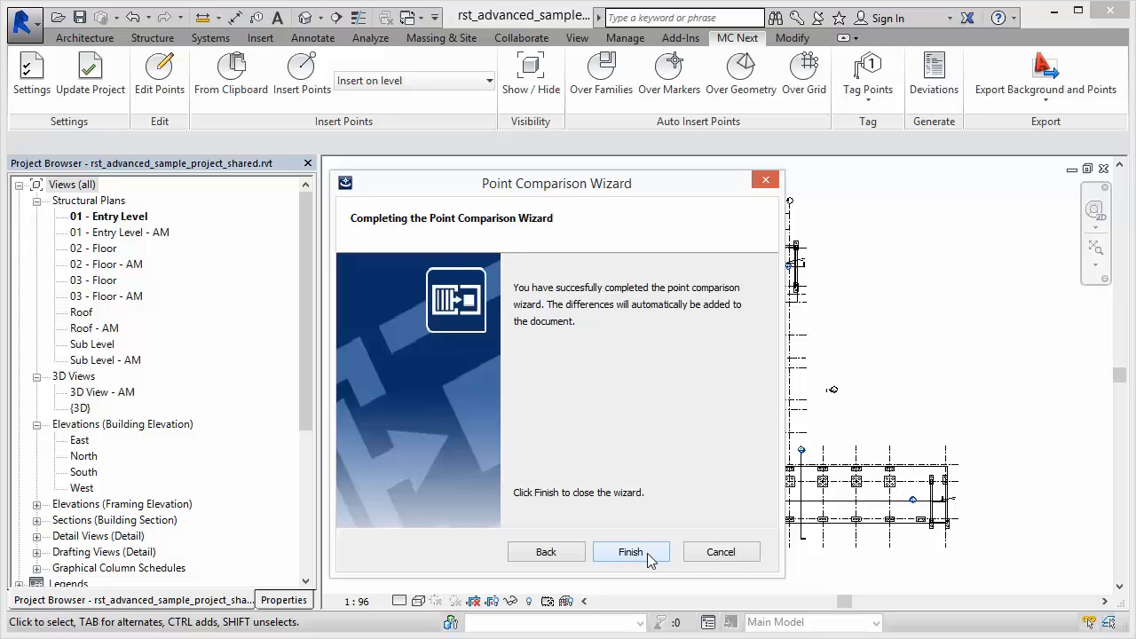
left_click(631, 552)
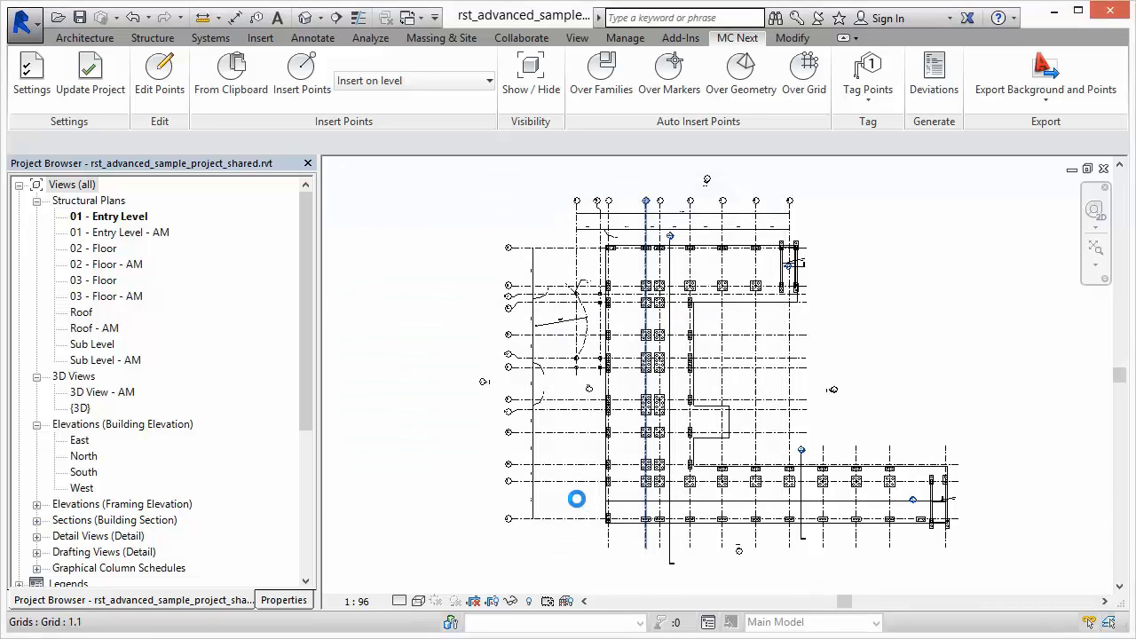
- Tag the deviations in the 01 - Entry Level plan
scroll(601, 537, "up", 4)
scroll(680, 520, "up", 6)
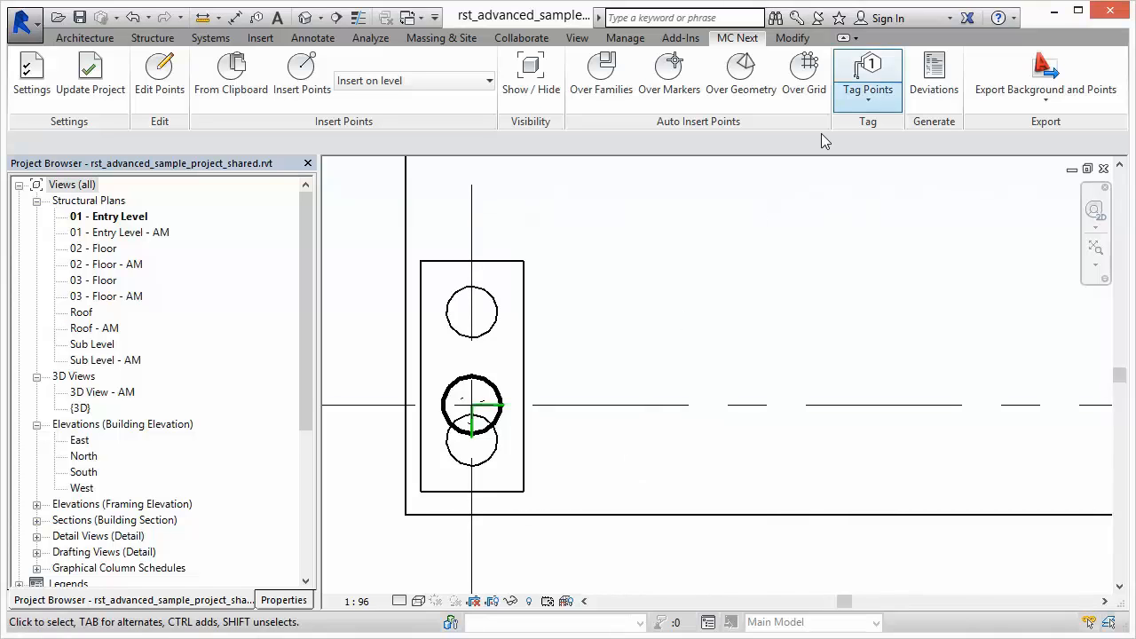
left_click(866, 99)
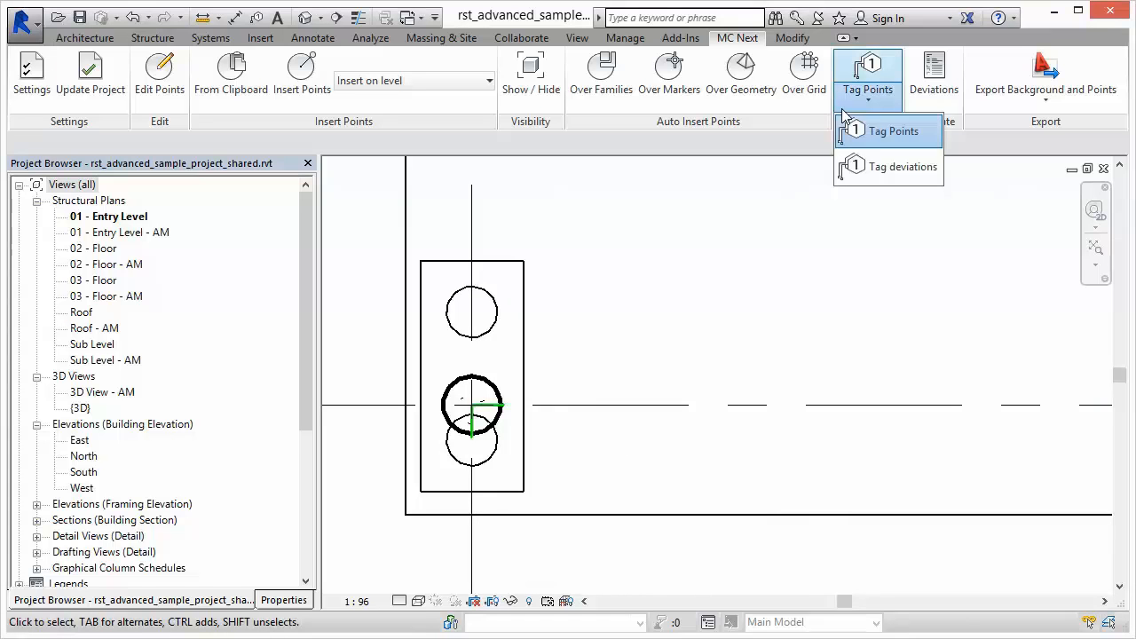
left_click(902, 176)
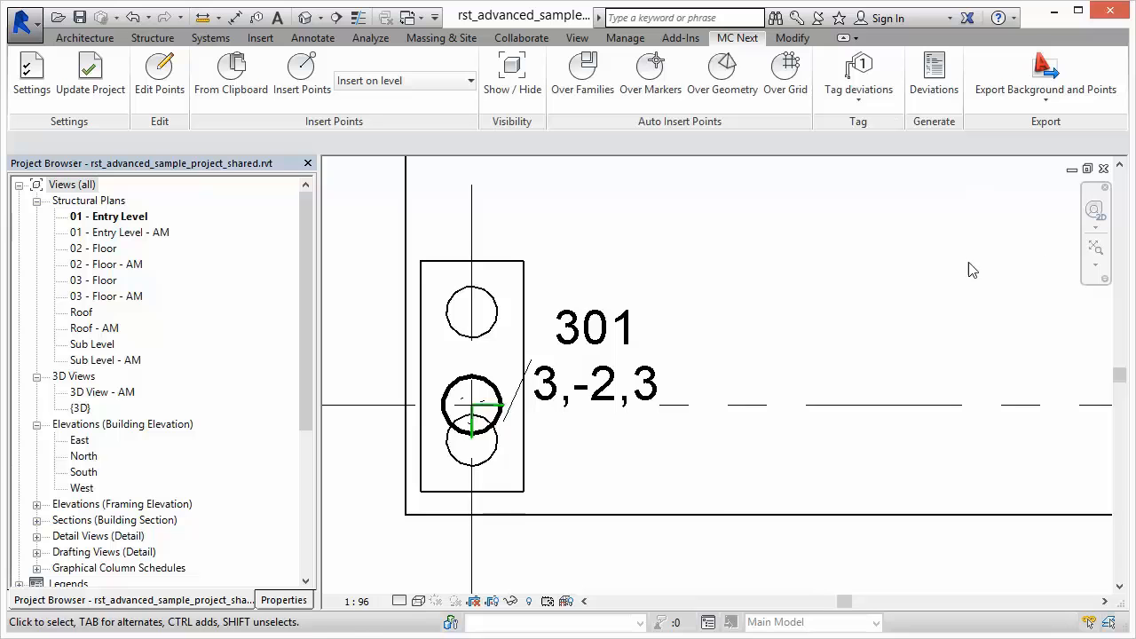
- Hide the All_Points deviation group and its tags, leaving only the Points_Above_Tolerance group displayed
left_click(1095, 248)
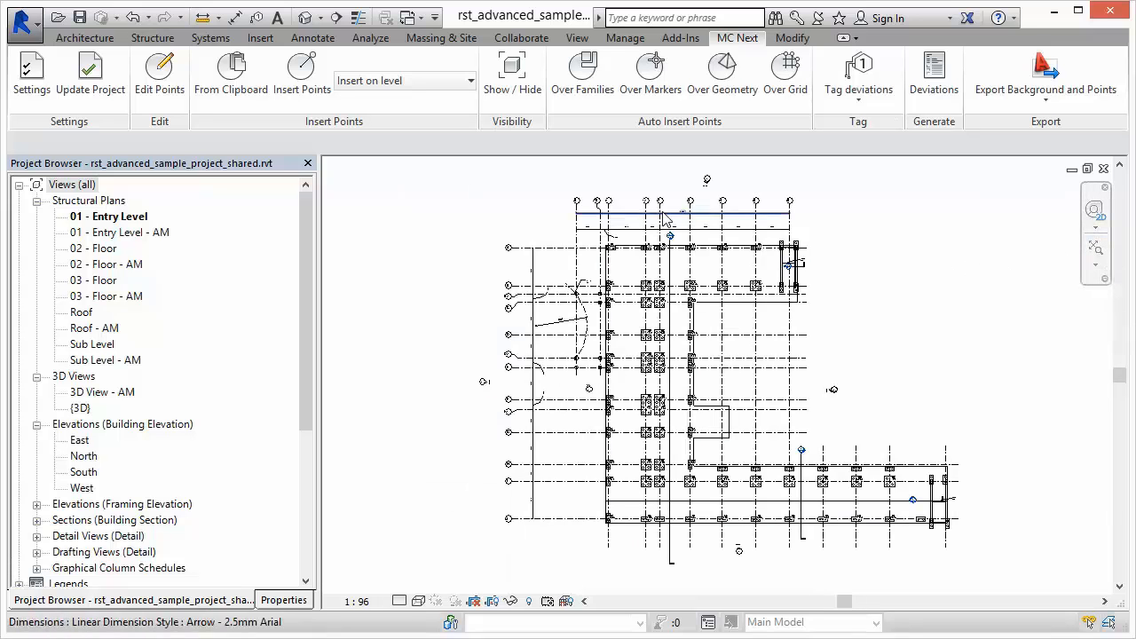
left_click(513, 98)
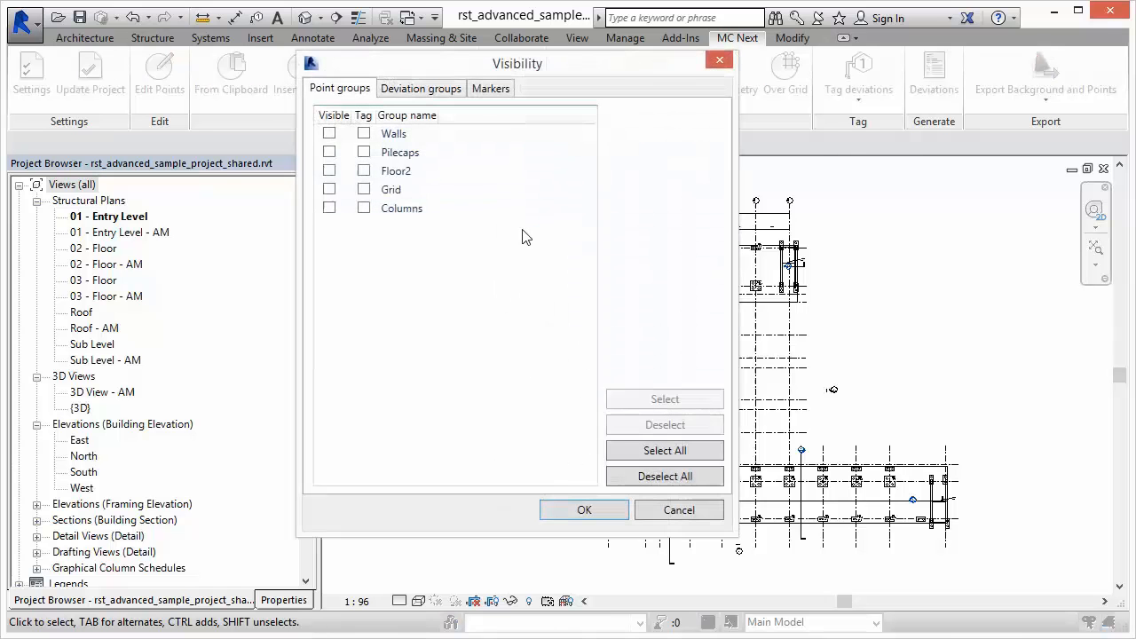
left_click_drag(412, 64, 449, 107)
left_click(460, 135)
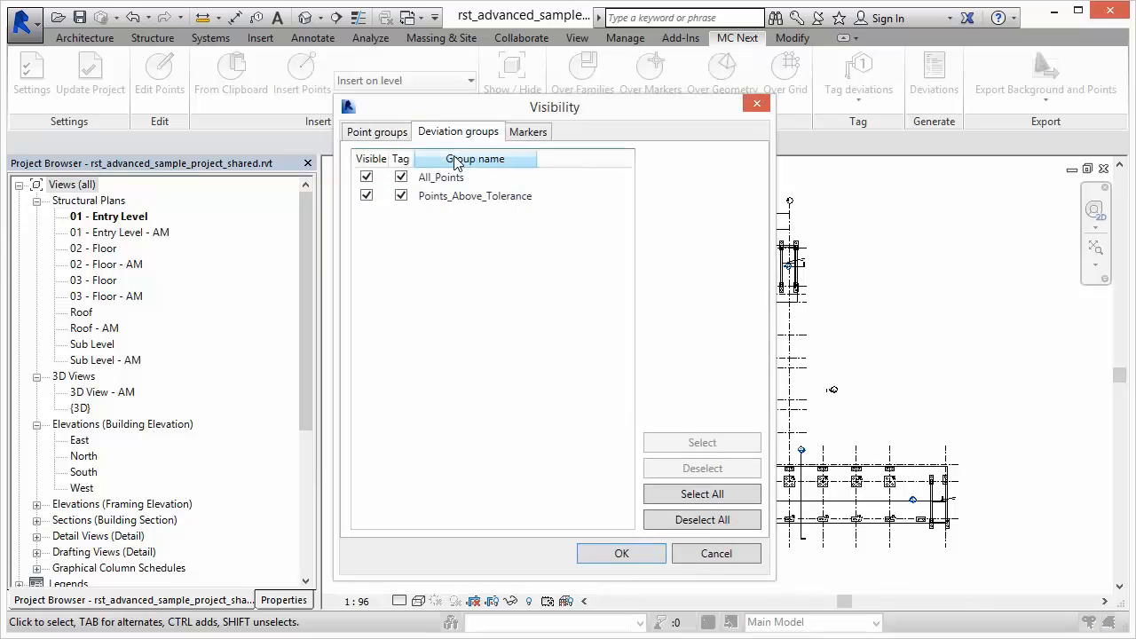
left_click(367, 177)
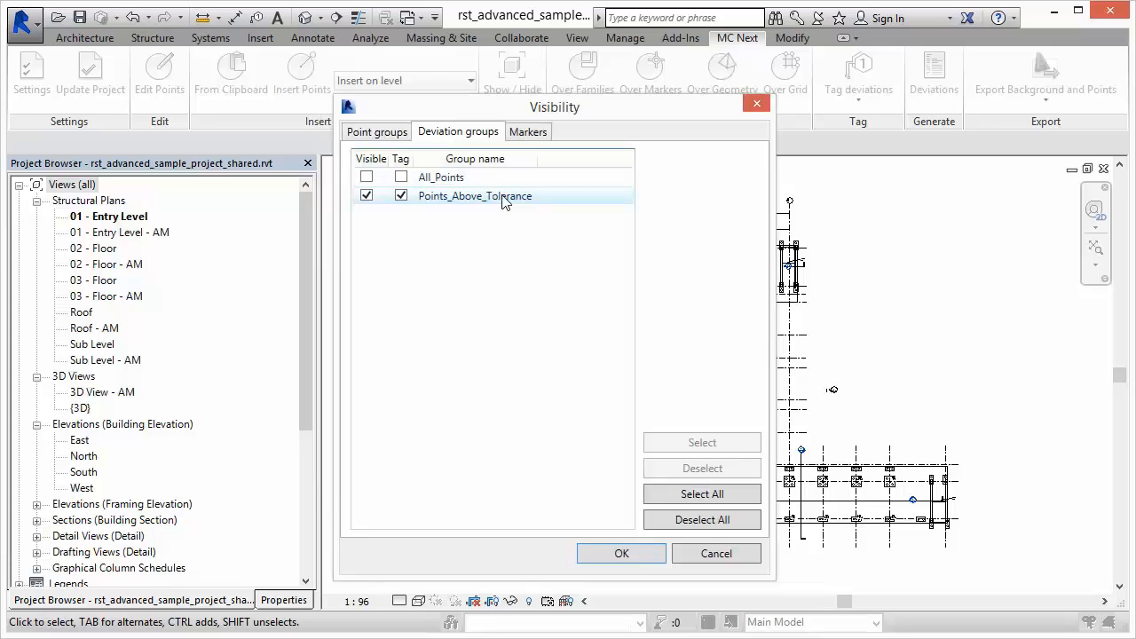
left_click(622, 556)
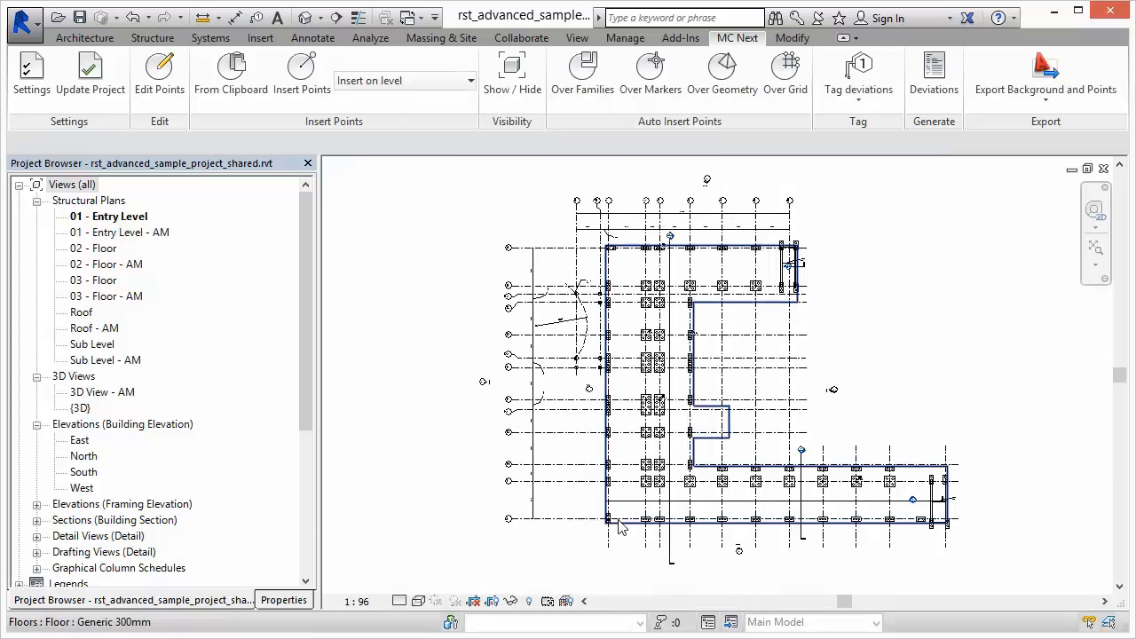
- Move the deviation tag of point 321 clear above its pile cap and deselect it
scroll(624, 374, "up", 10)
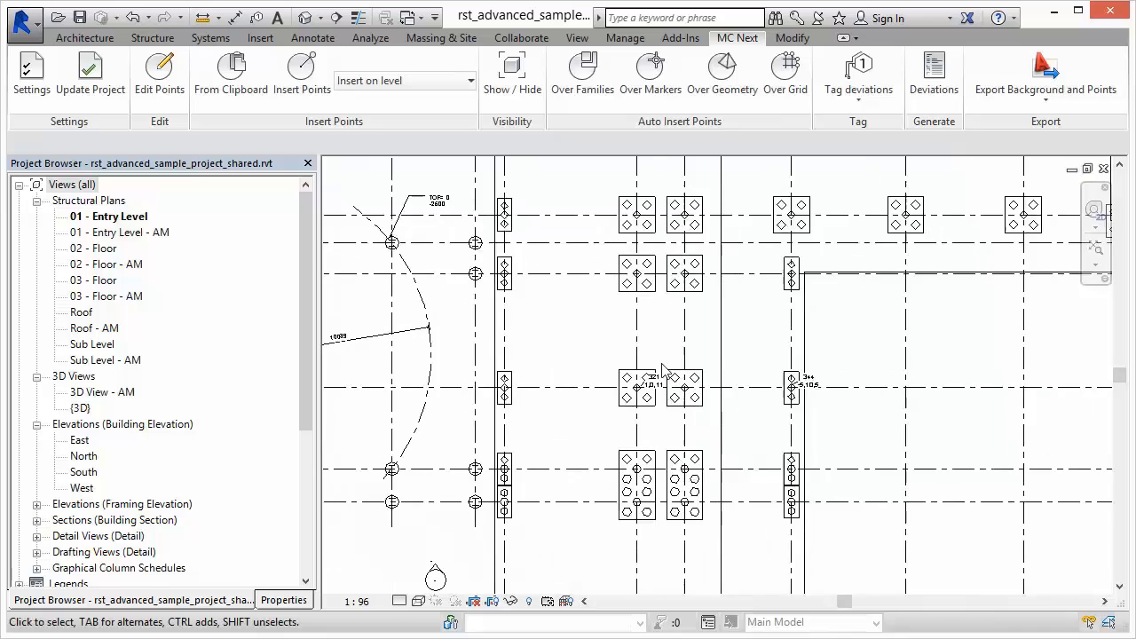
scroll(664, 371, "up", 2)
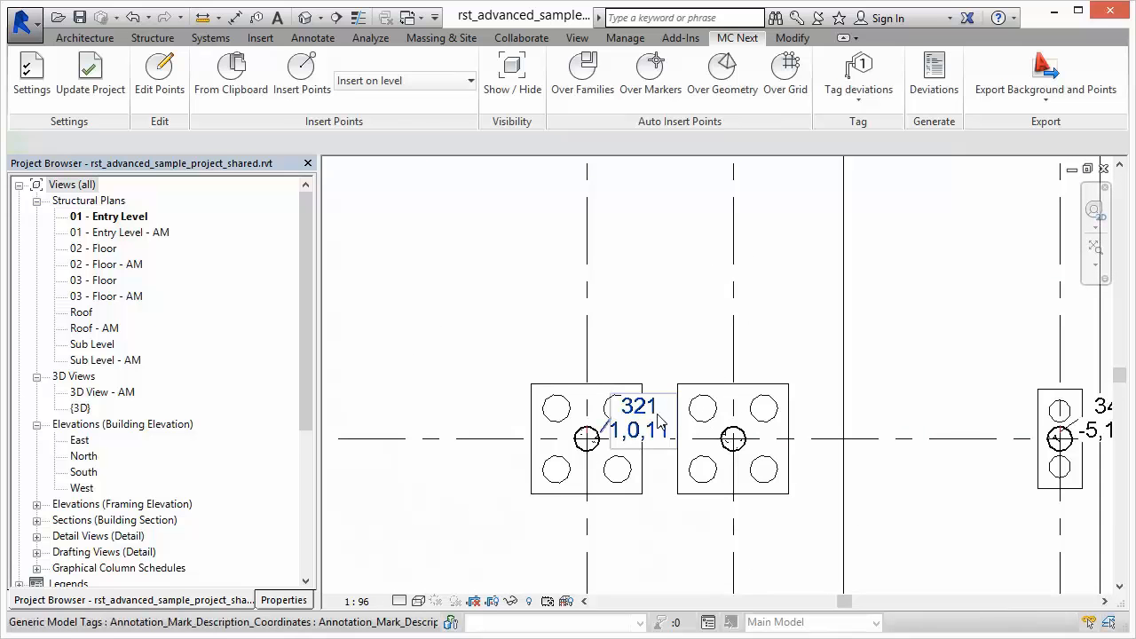
left_click_drag(661, 433, 661, 349)
scroll(623, 468, "up", 2)
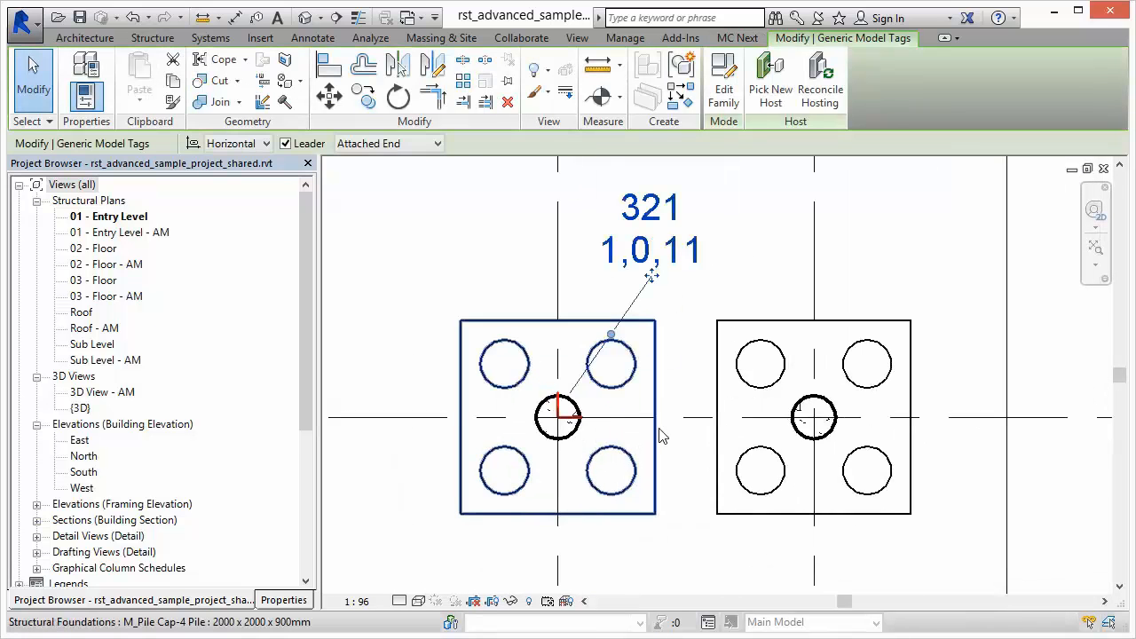
key("Escape")
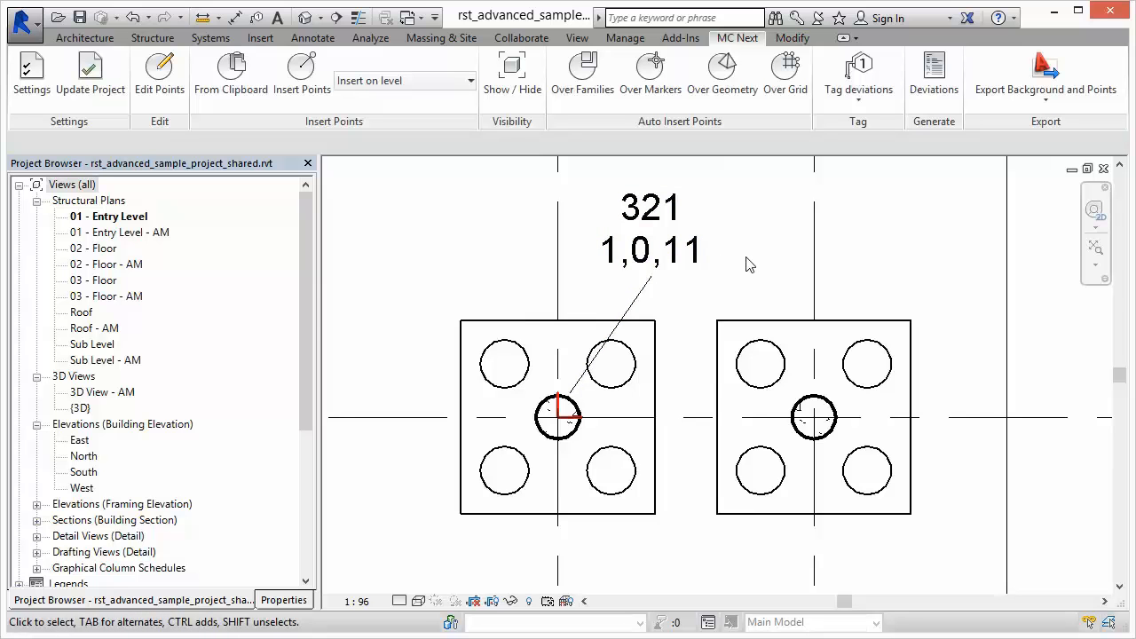
scroll(748, 264, "down", 4)
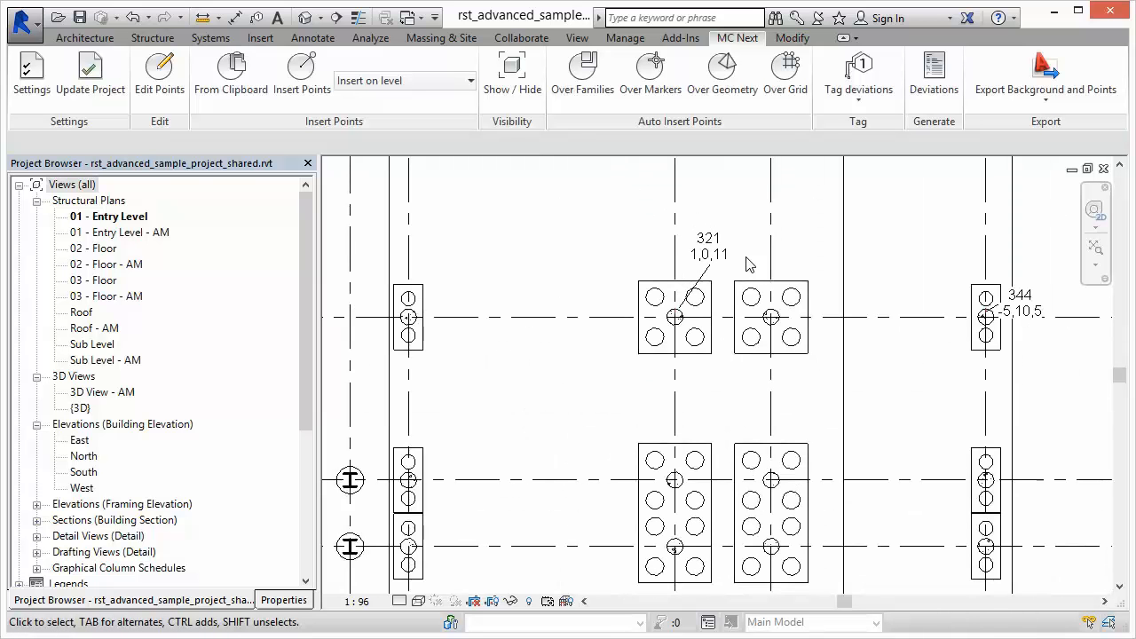
scroll(749, 264, "down", 5)
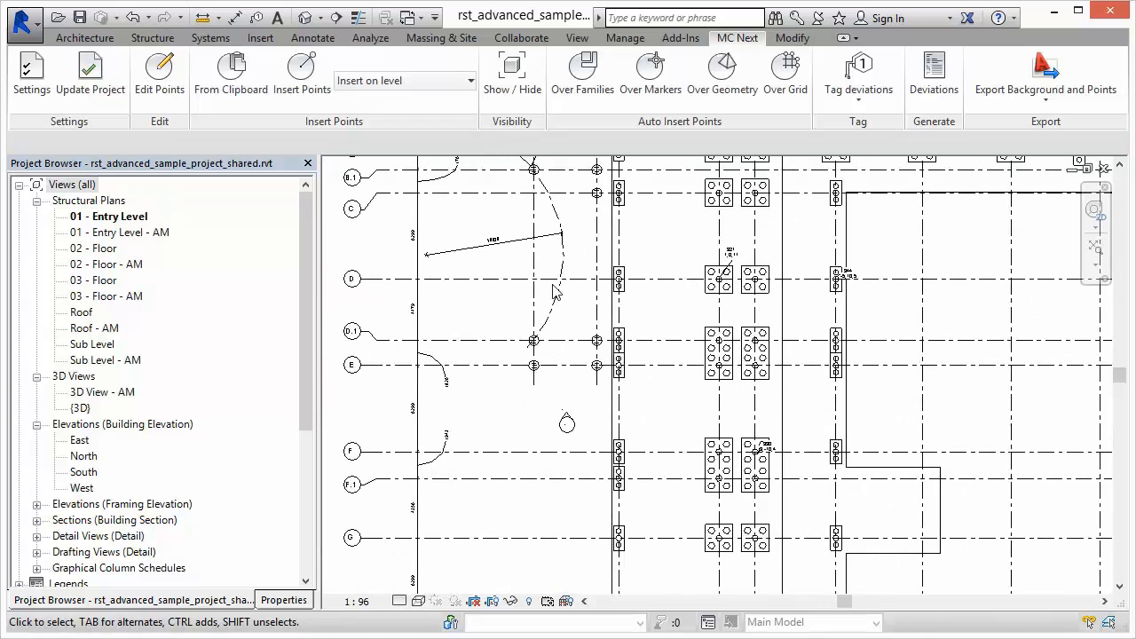